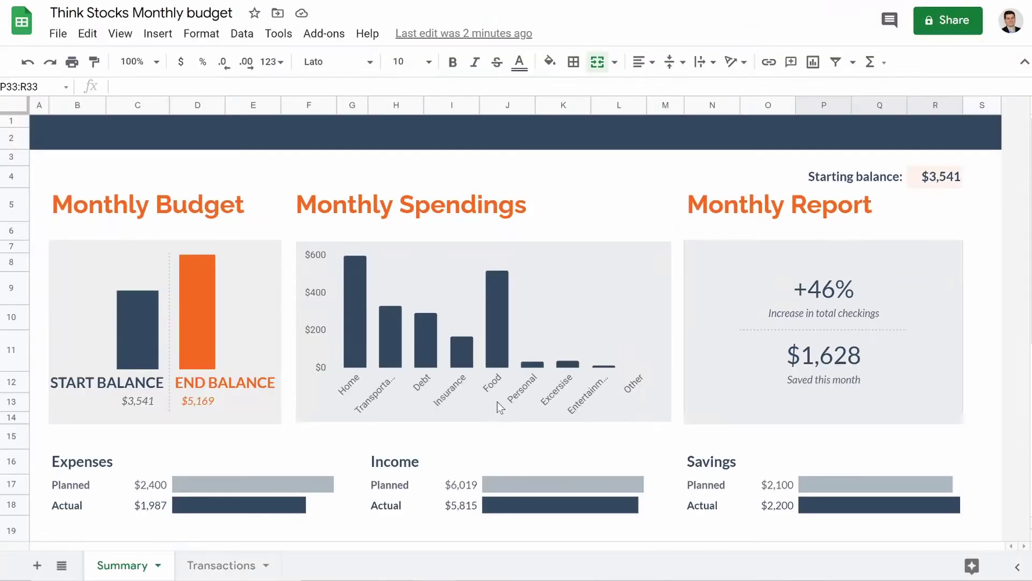
Review the Summary sheet's charts and category tables, and the expense, income and saving entries on the Transactions sheet.
scroll(221, 473, "down", 3)
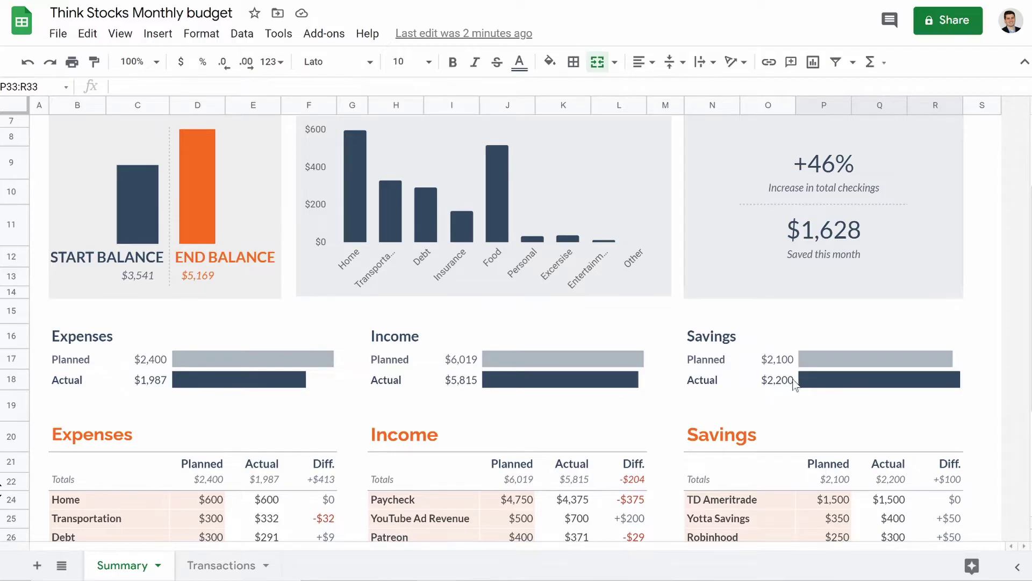
scroll(795, 385, "down", 3)
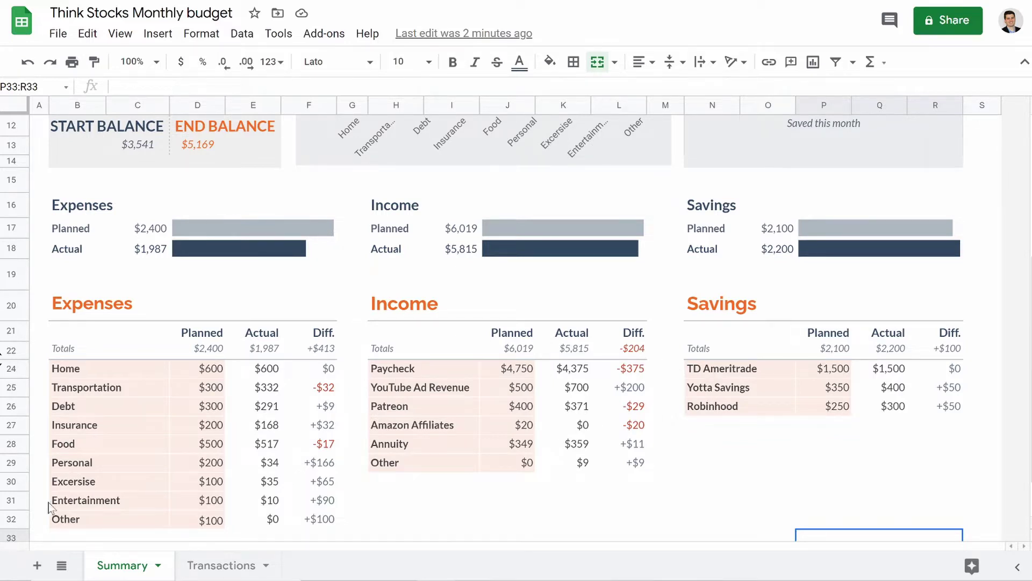
left_click(221, 565)
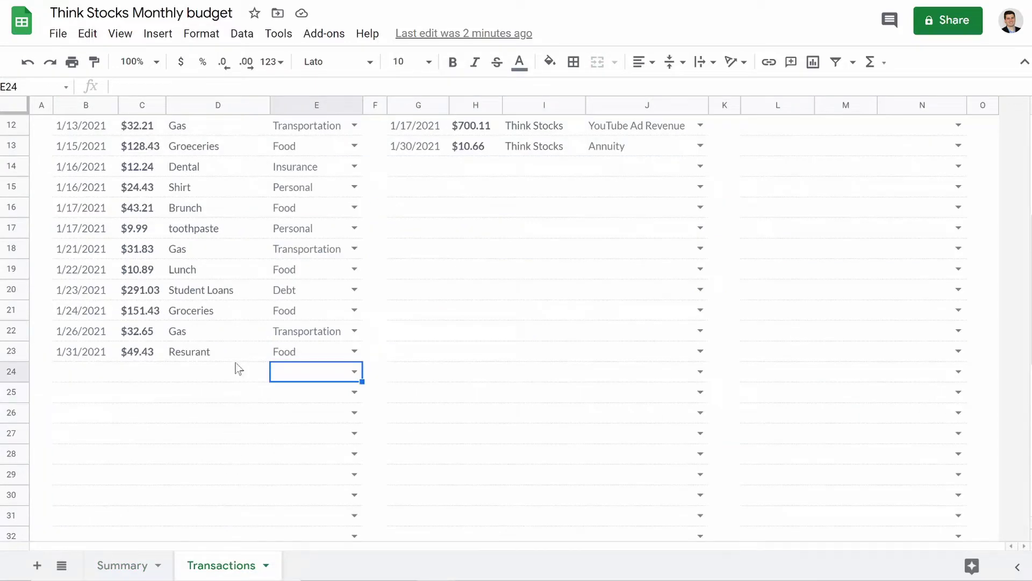
scroll(119, 312, "up", 4)
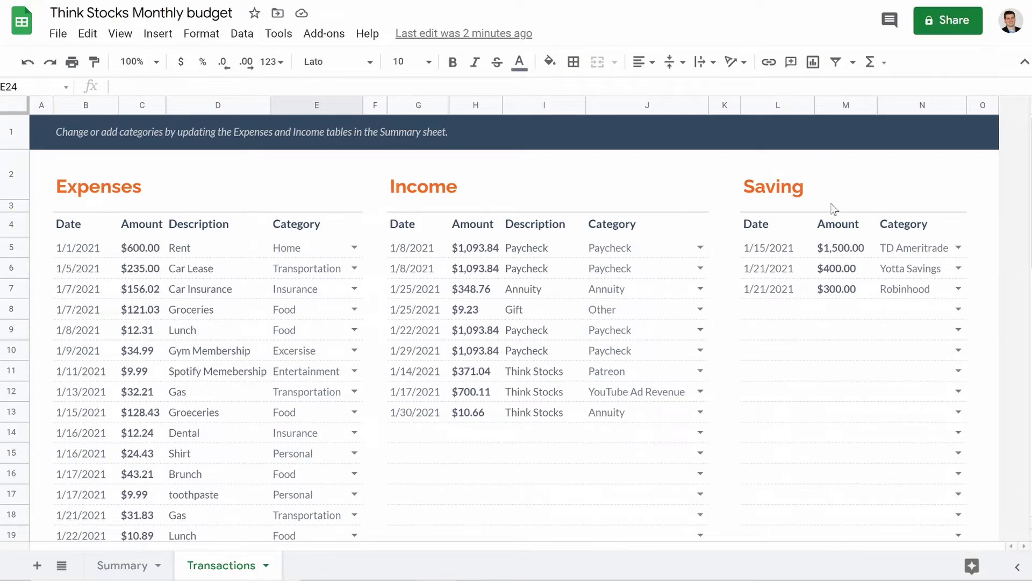
Enter an expense amount of 5000 in cell C24, the first empty row of the Expenses list.
scroll(359, 204, "down", 3)
left_click(151, 514)
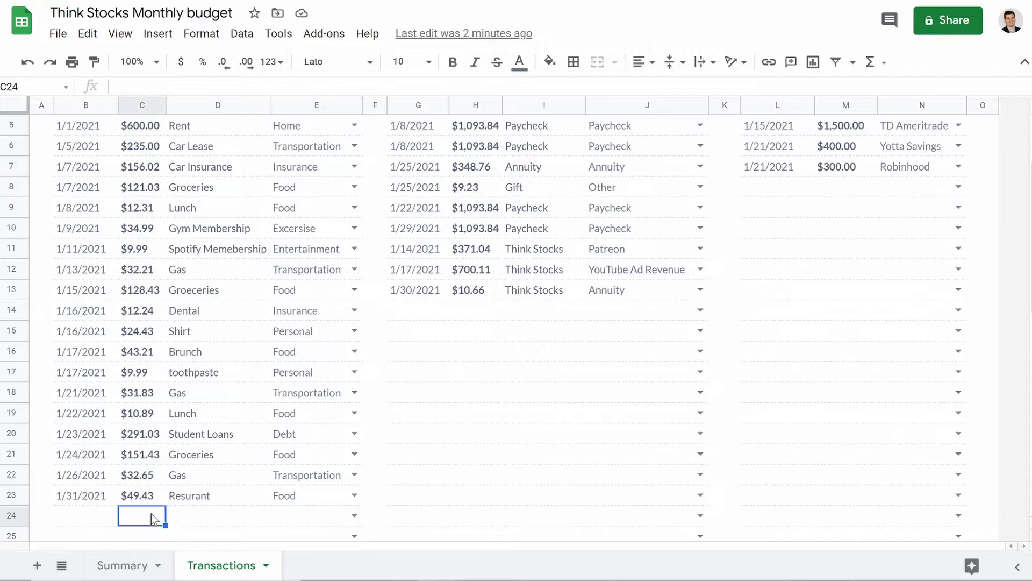
type("5")
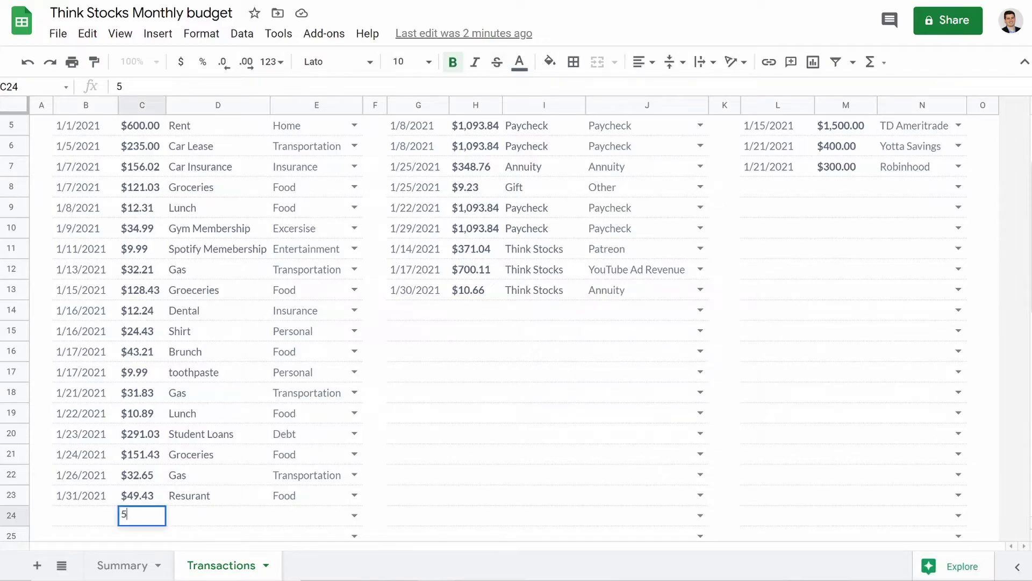
type("000")
Copy the description "Resurant" from row 23 into row 24 and set that expense's category to Food.
left_click(208, 517)
left_click(249, 480)
left_click(253, 500)
left_click_drag(270, 504, 270, 516)
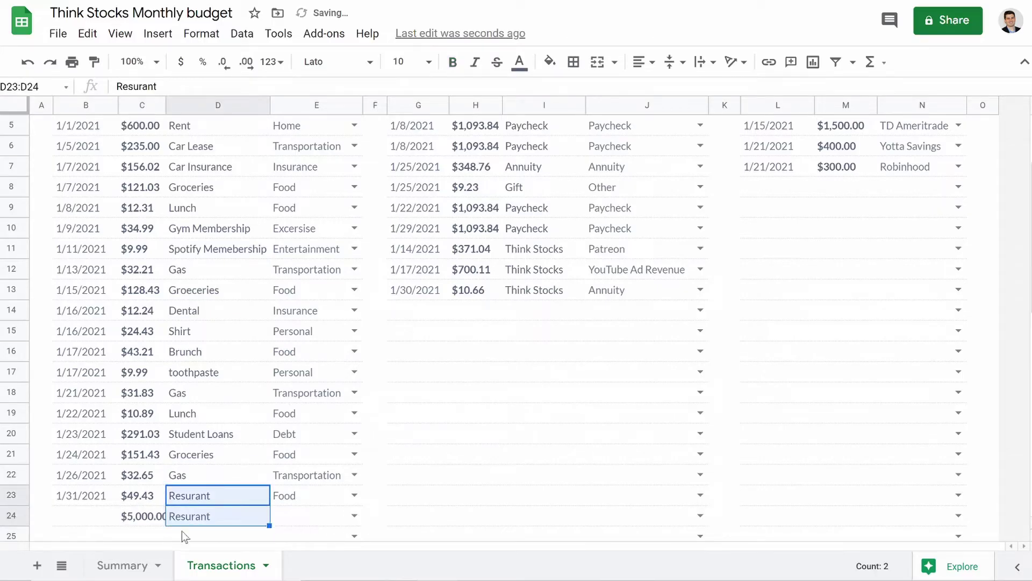
left_click(355, 517)
left_click(355, 518)
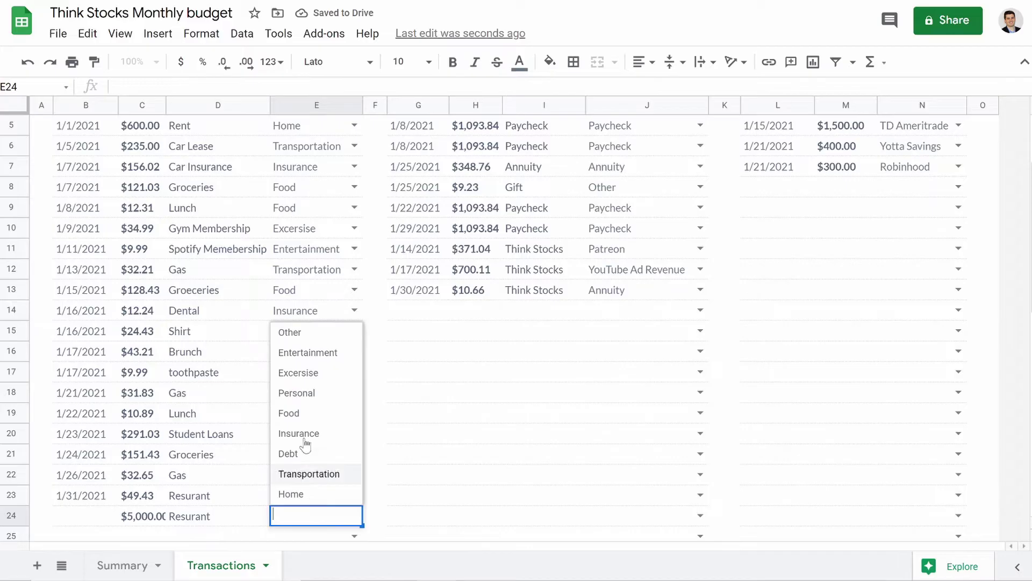
left_click(309, 415)
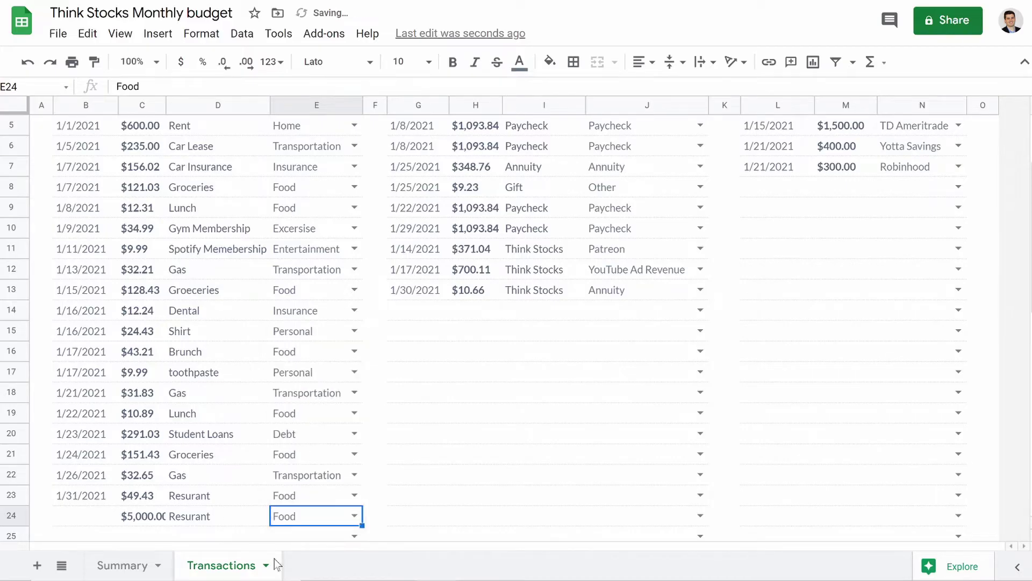
Check on the Summary sheet how the new food expense affects the charts, monthly report and Expenses table.
left_click(122, 565)
scroll(434, 467, "up", 5)
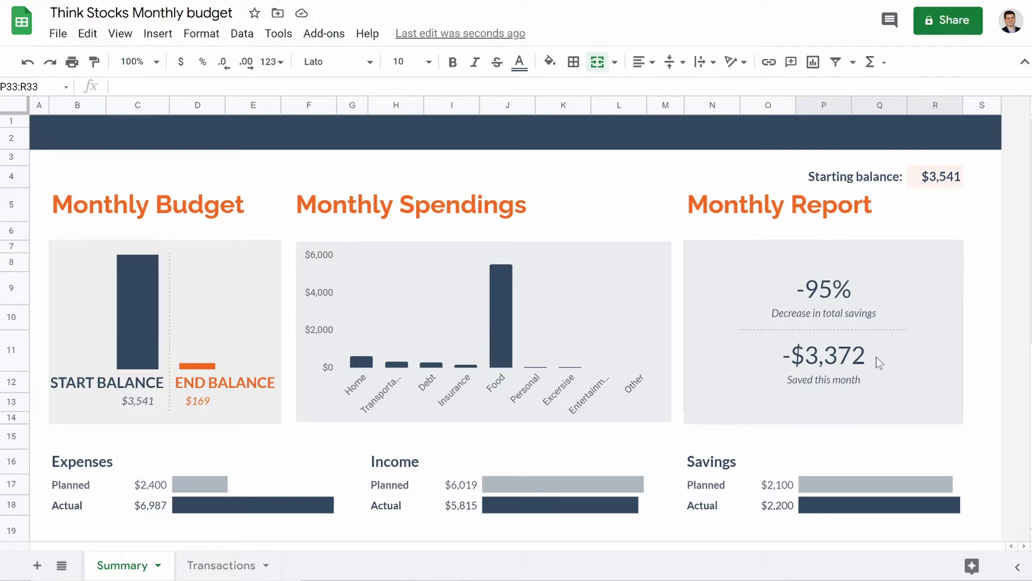
scroll(54, 371, "down", 5)
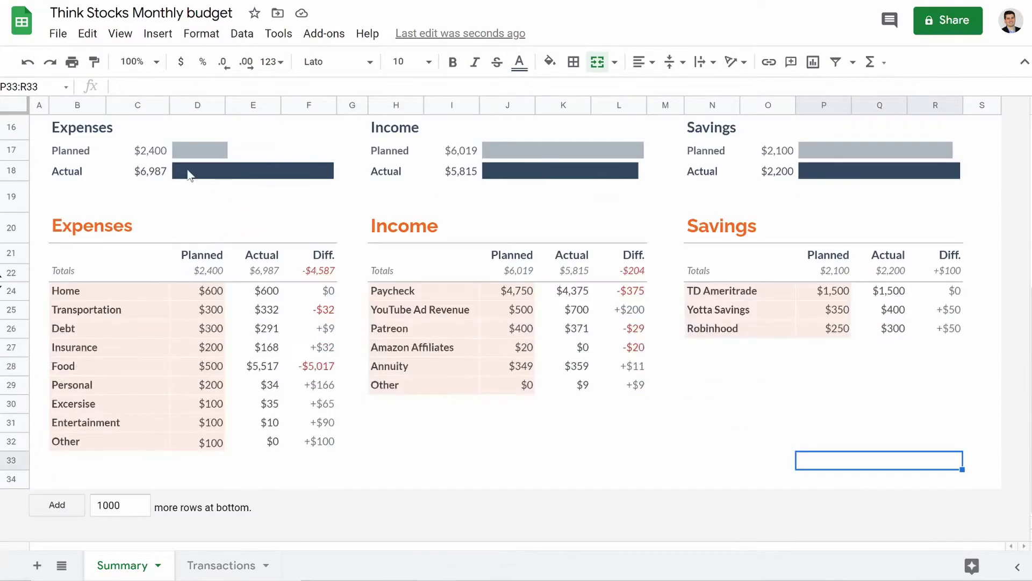
scroll(92, 171, "up", 2)
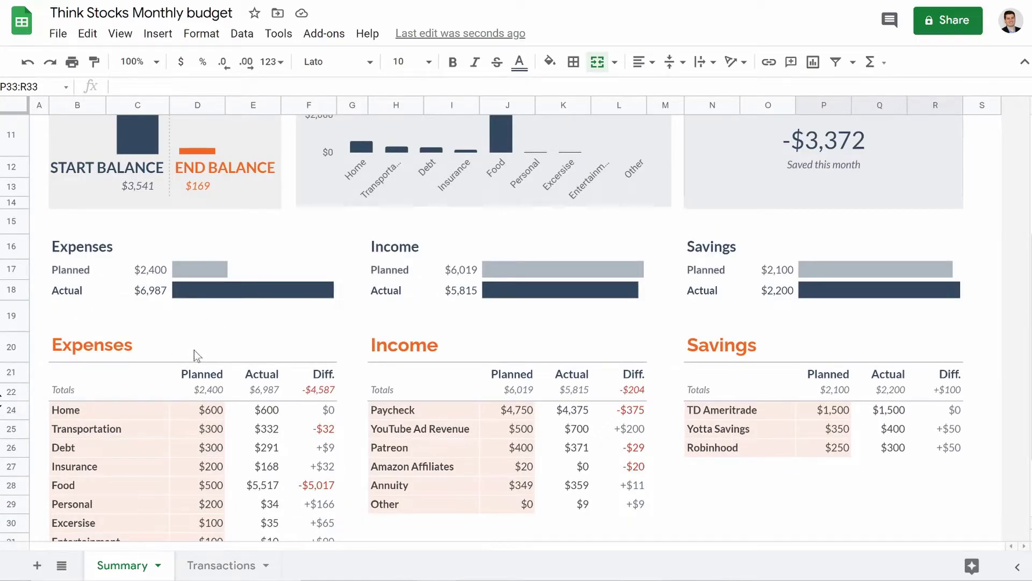
scroll(299, 440, "down", 2)
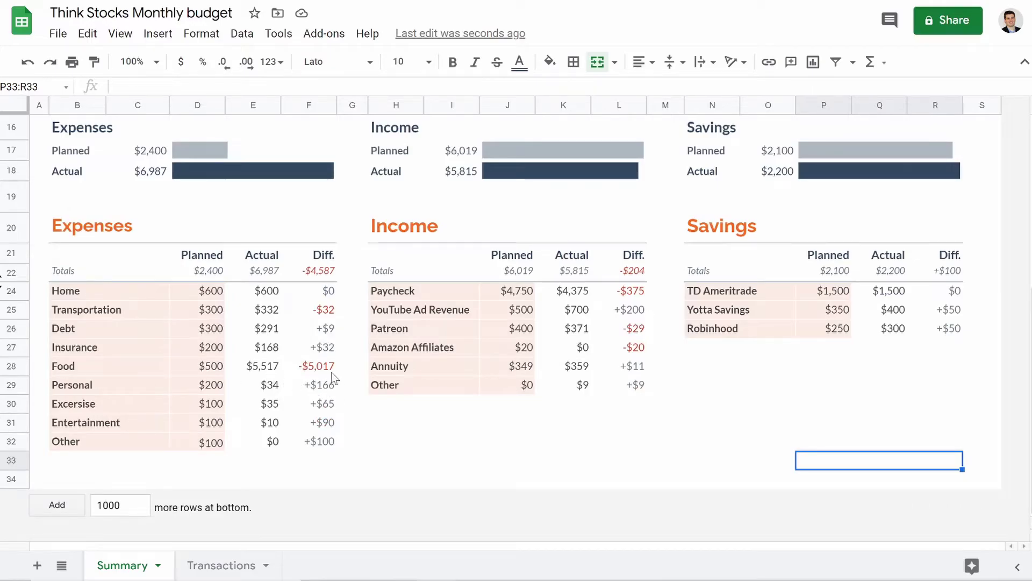
Clear the test expense from cells B24:E24 on the Transactions sheet.
left_click(225, 565)
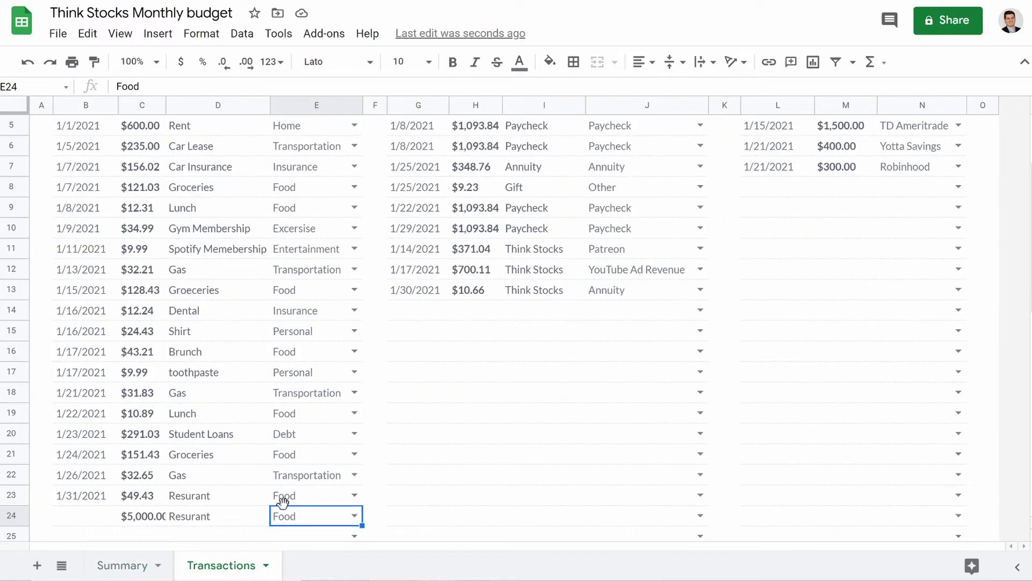
left_click(86, 517)
left_click(311, 521, "shift")
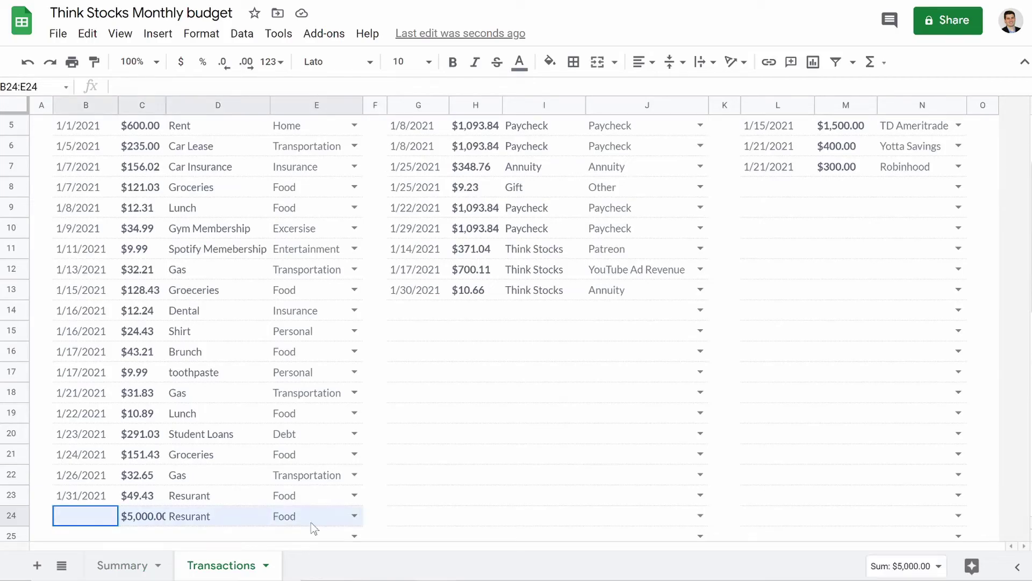
key("Delete")
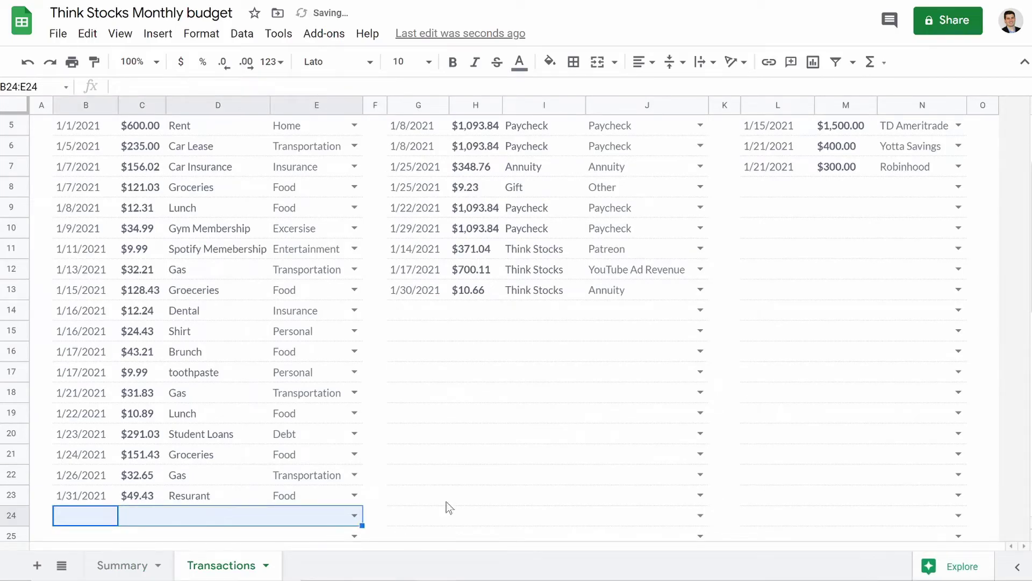
left_click(476, 434)
Review the Summary sheet's charts, monthly report and planned versus actual bars without the test expense.
left_click(122, 564)
scroll(383, 353, "up", 5)
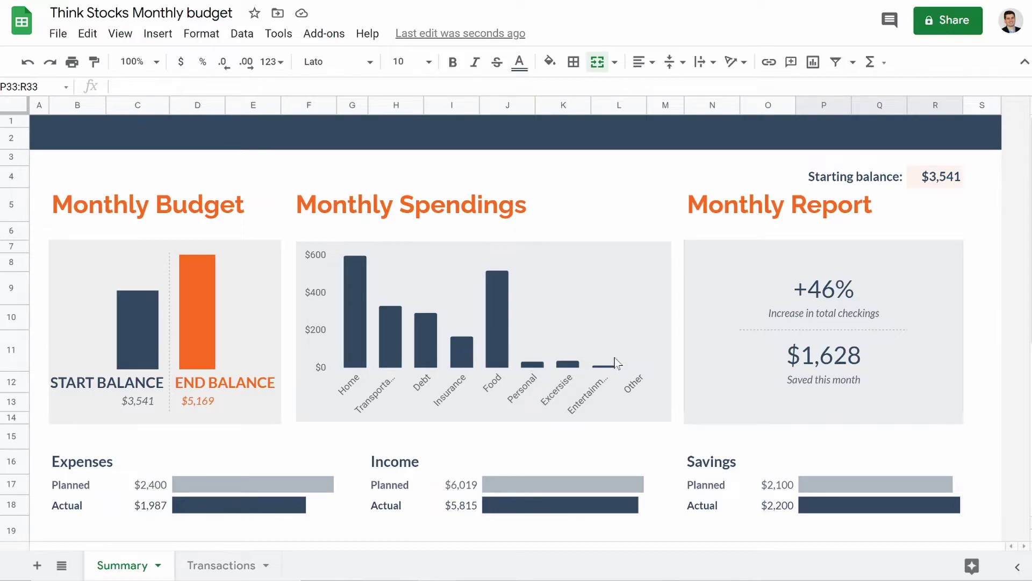
scroll(661, 344, "down", 3)
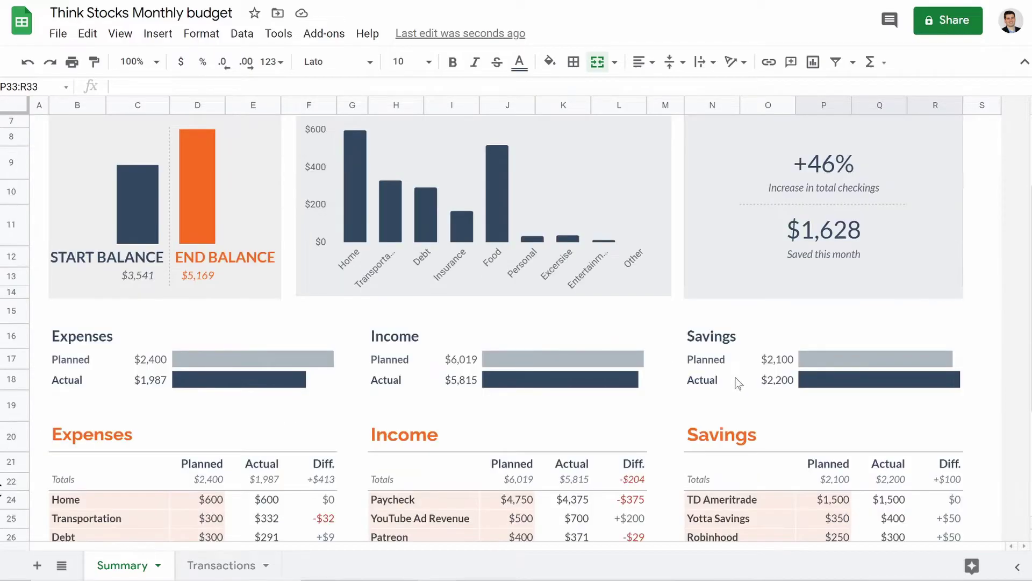
scroll(709, 390, "up", 3)
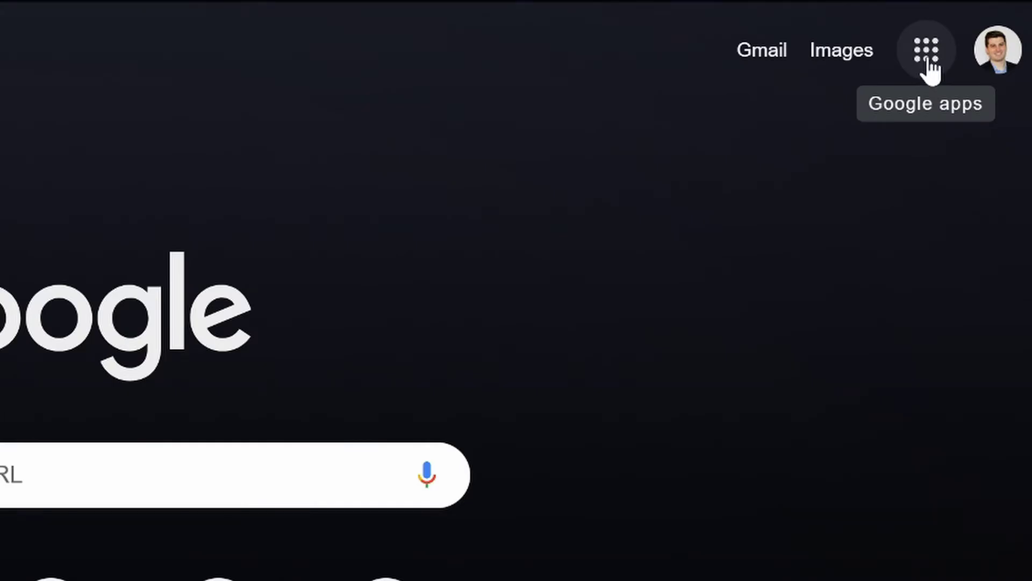
Open the Google Sheets home page from the list of Google apps.
left_click(929, 60)
scroll(896, 281, "down", 5)
scroll(861, 358, "down", 3)
left_click(786, 381)
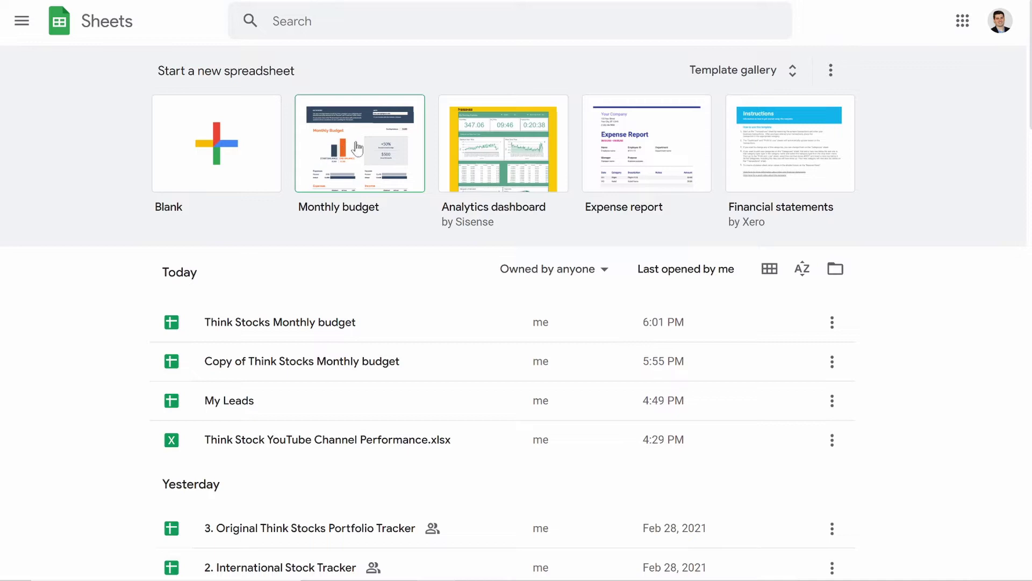
Create a new spreadsheet from the Monthly budget template in the Personal section of the template gallery.
key("/")
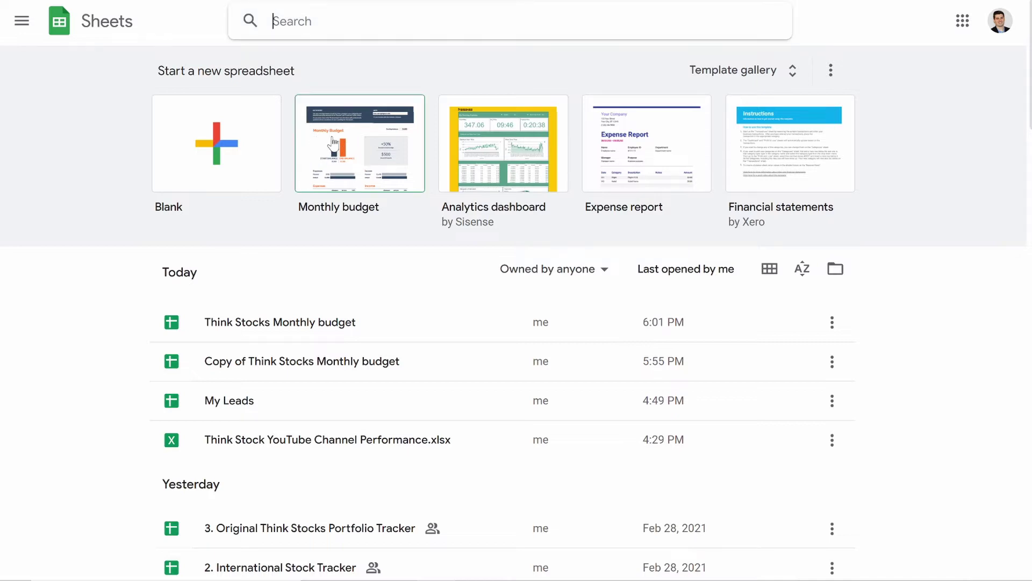
left_click(756, 68)
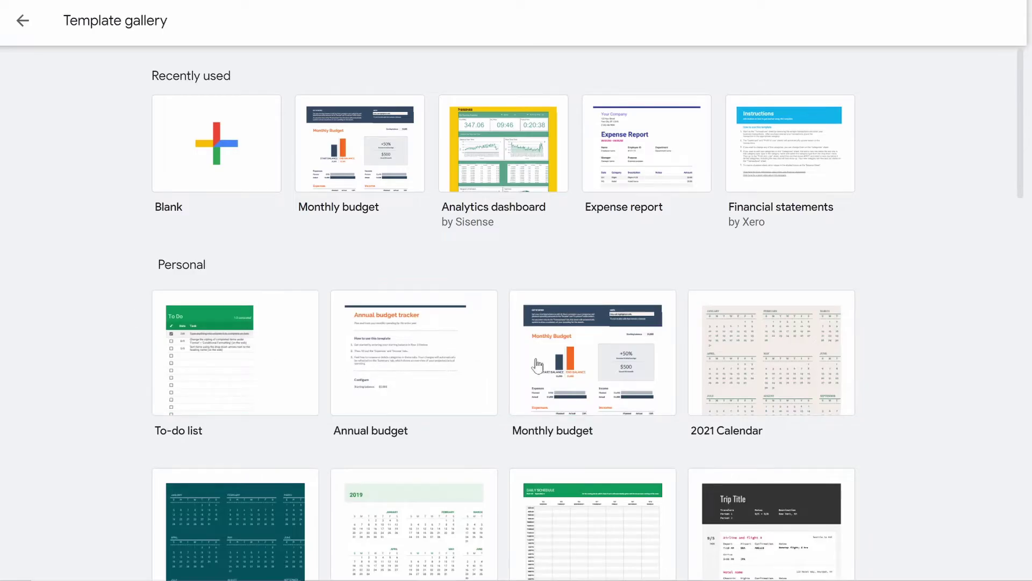
scroll(527, 371, "down", 2)
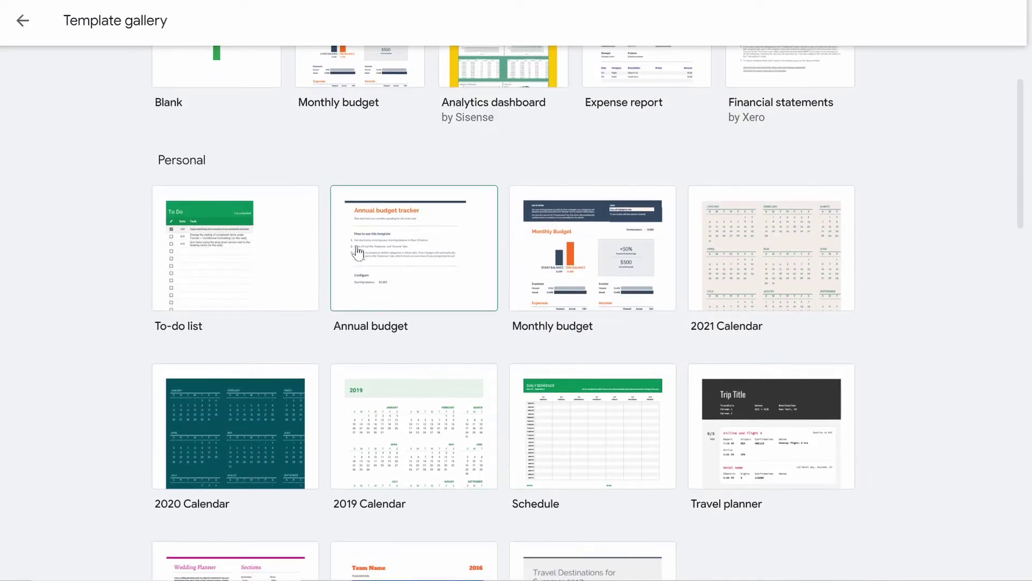
left_click(576, 275)
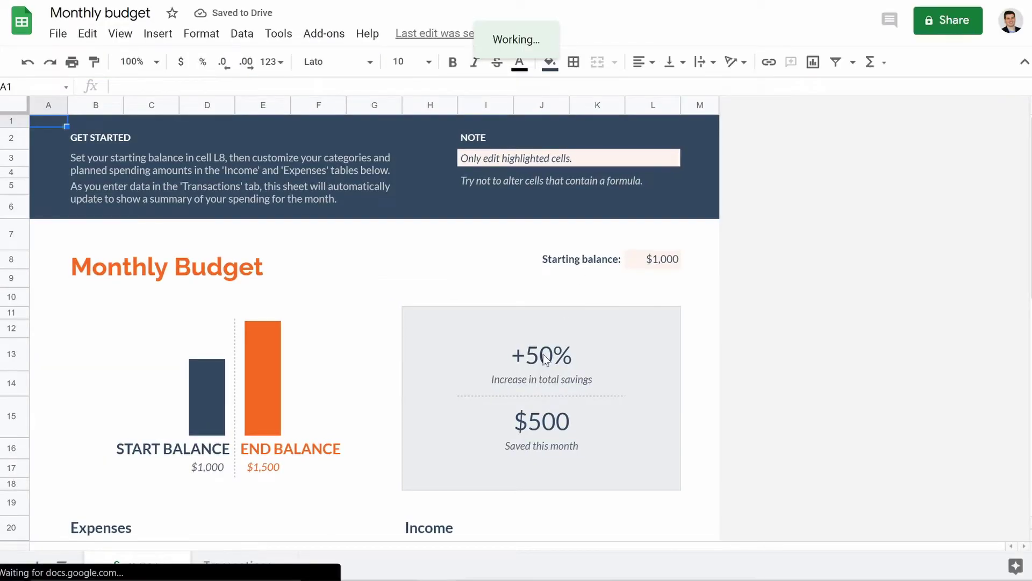
Look over the new template's Summary sheet, including the balance chart and the Expenses and Income tables.
scroll(556, 347, "down", 7)
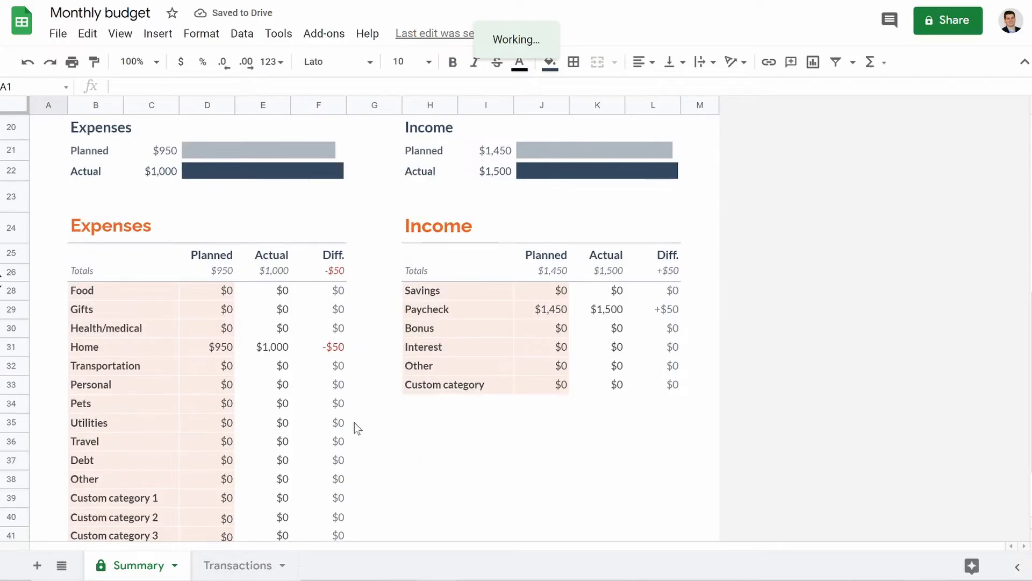
scroll(349, 426, "up", 3)
scroll(369, 396, "down", 1)
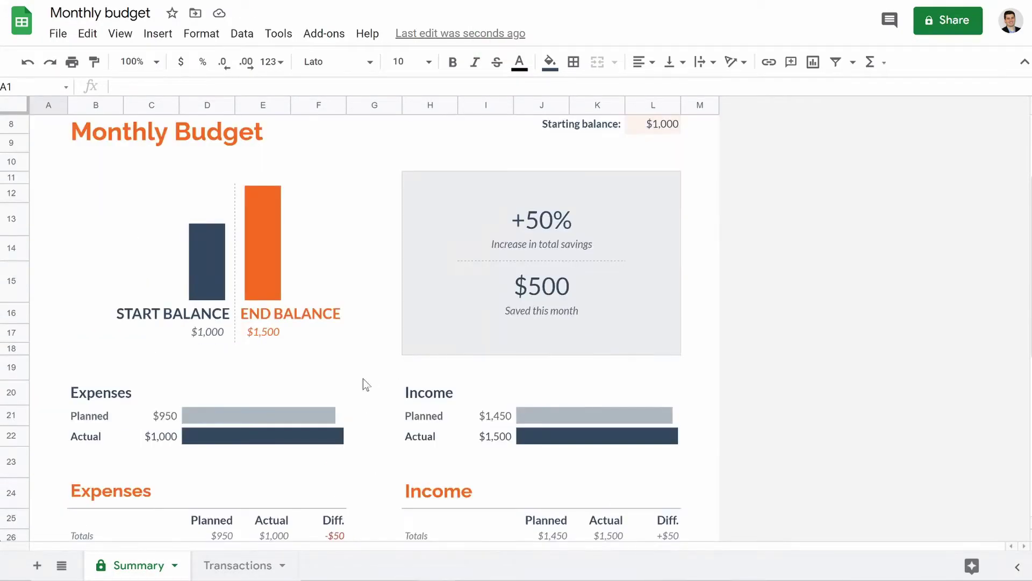
scroll(362, 379, "down", 3)
scroll(363, 378, "up", 3)
scroll(426, 395, "up", 3)
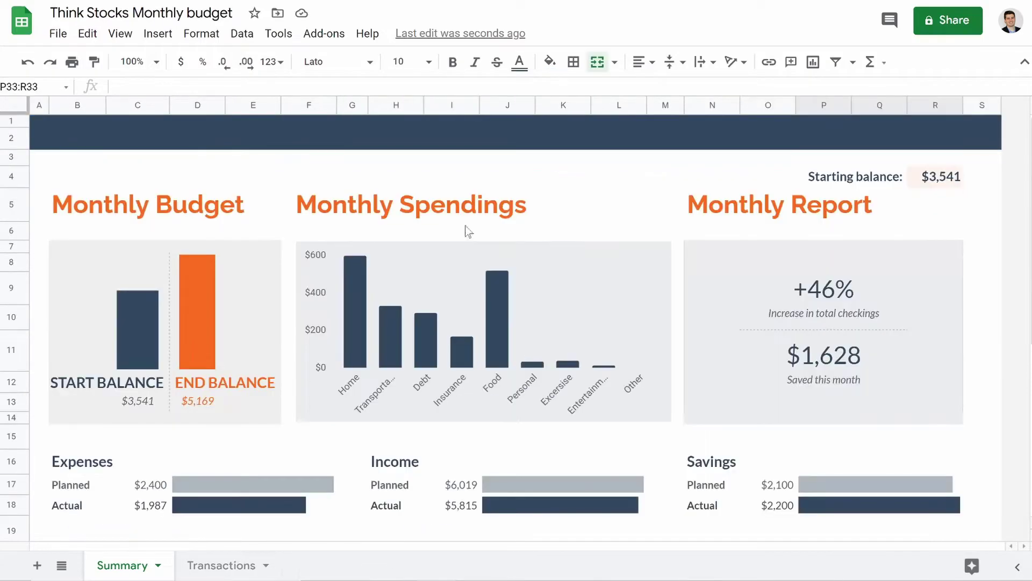
Examine the added spendings chart, monthly report and Savings table in the Think Stocks Monthly budget spreadsheet.
scroll(772, 310, "down", 2)
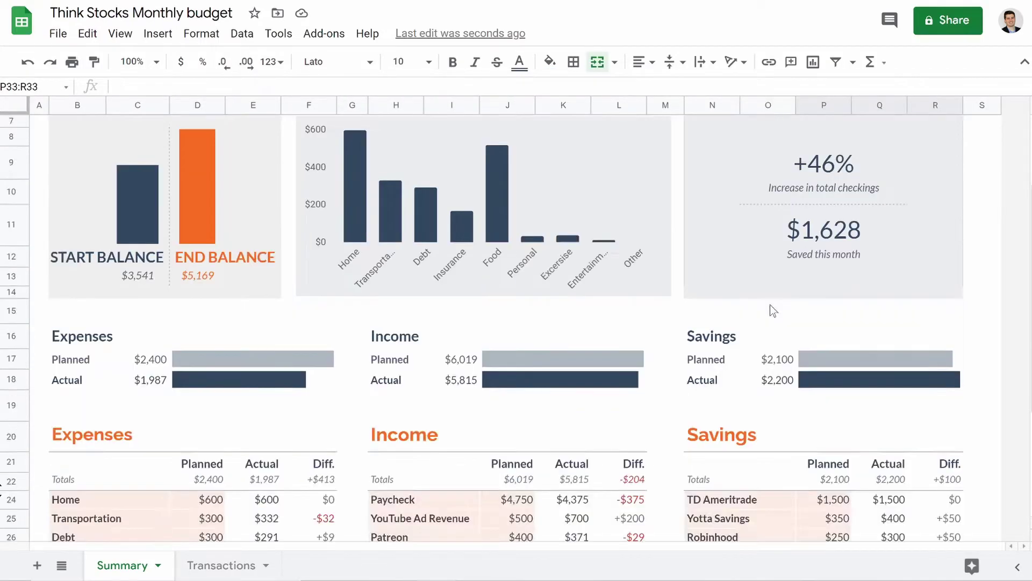
scroll(773, 310, "down", 3)
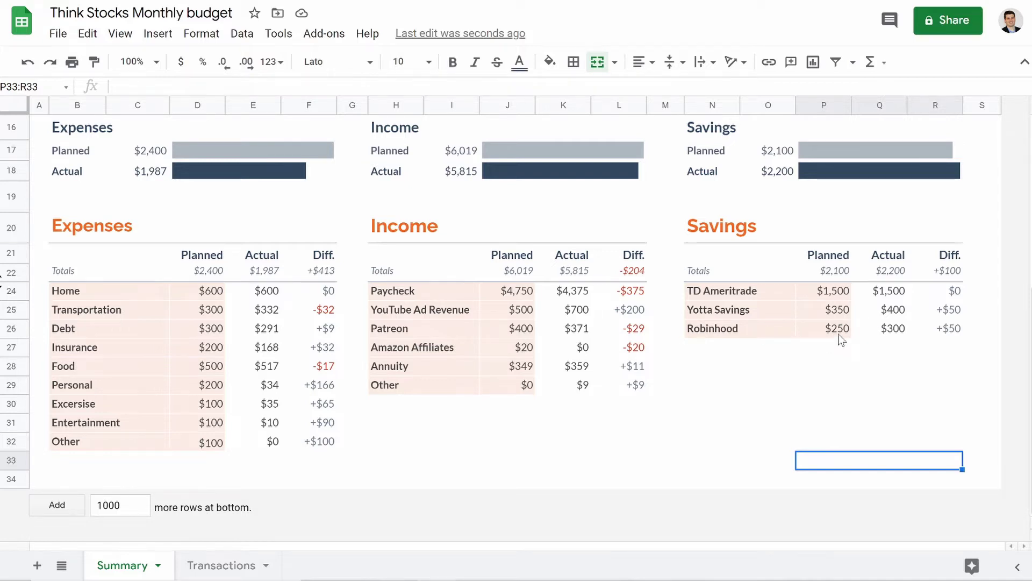
scroll(838, 344, "up", 2)
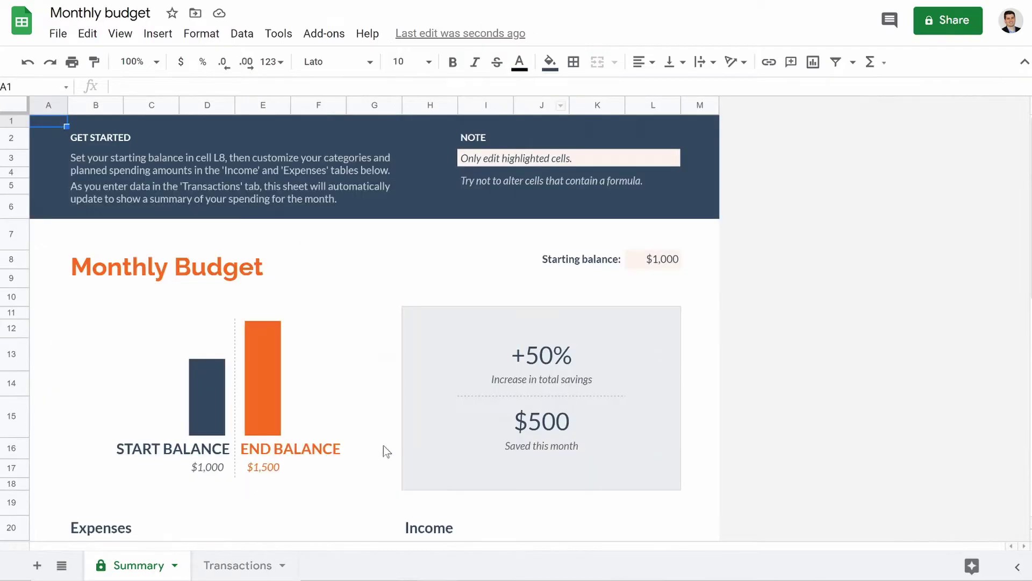
Compare the Summary layout of the unmodified Monthly budget template with the customized Think Stocks version.
scroll(385, 449, "down", 5)
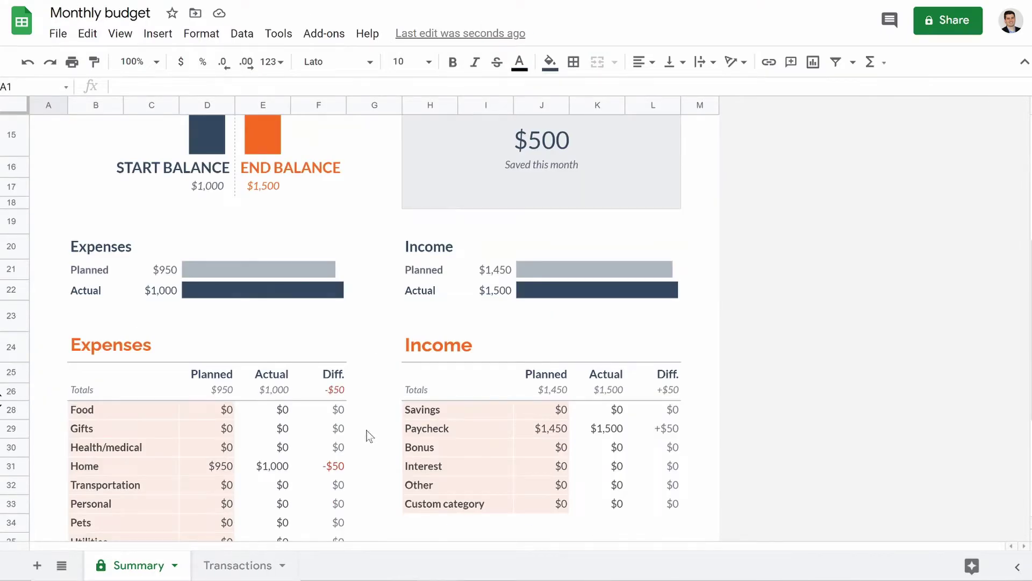
scroll(375, 425, "down", 3)
scroll(369, 429, "up", 3)
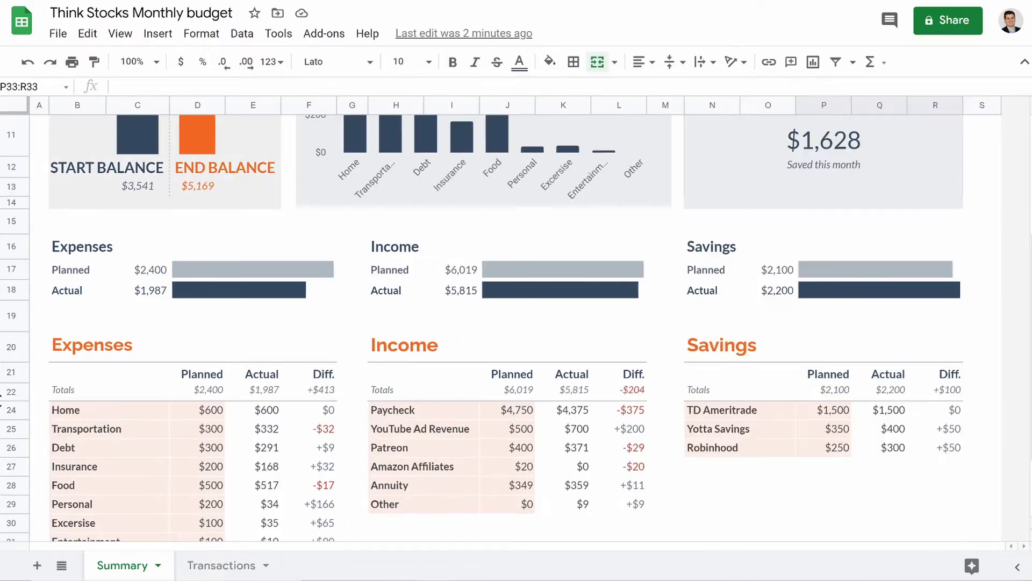
scroll(717, 322, "up", 5)
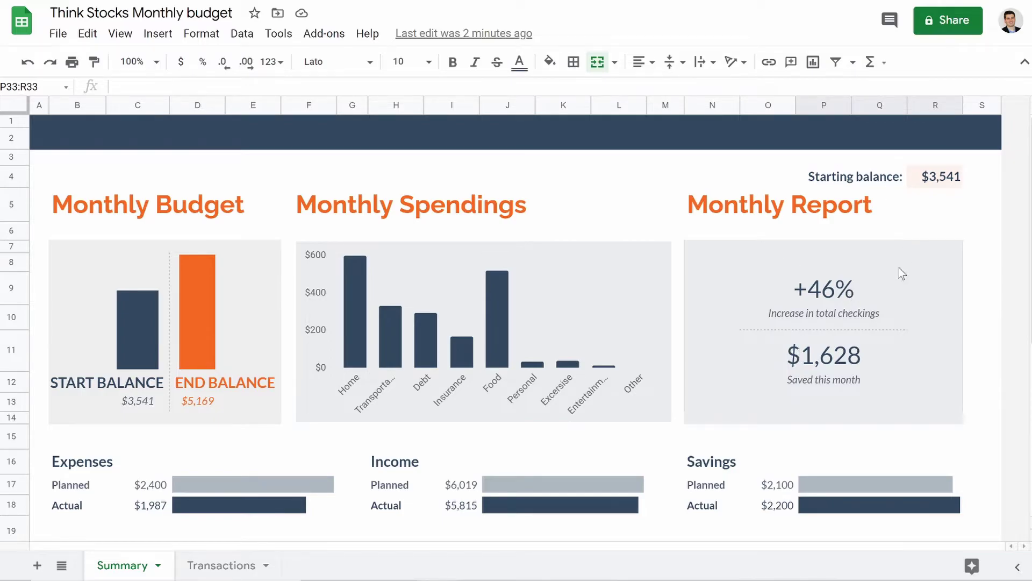
scroll(895, 299, "down", 5)
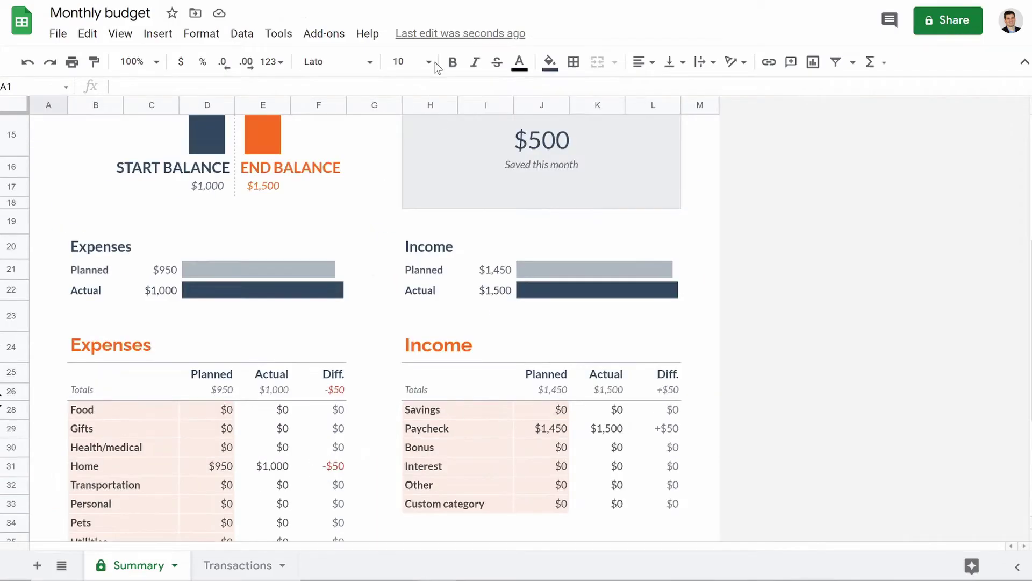
scroll(296, 408, "up", 5)
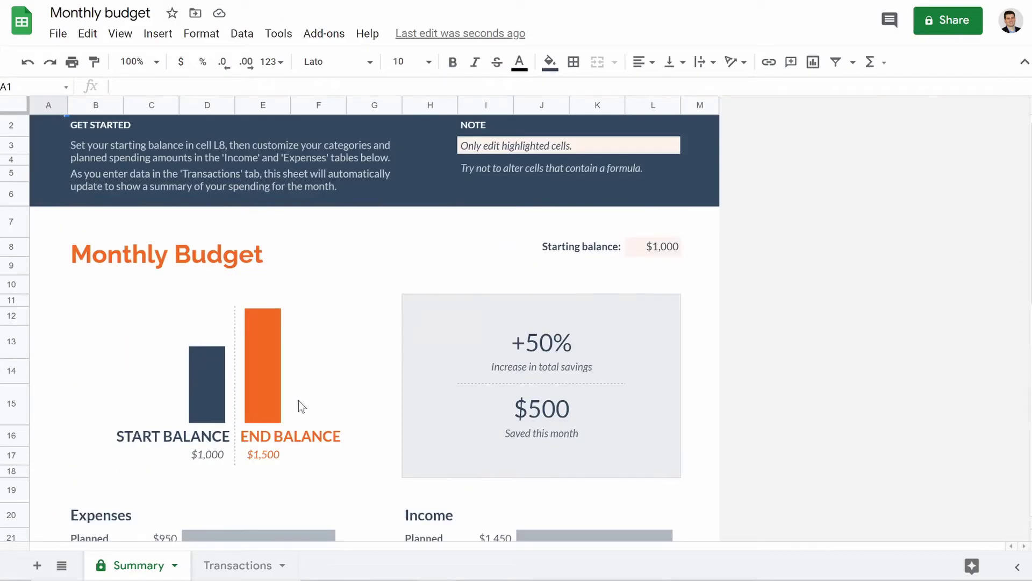
Look over the template's Summary and Transactions sheets, including the balance chart and the planned and actual Expenses and Income tables.
scroll(299, 400, "down", 7)
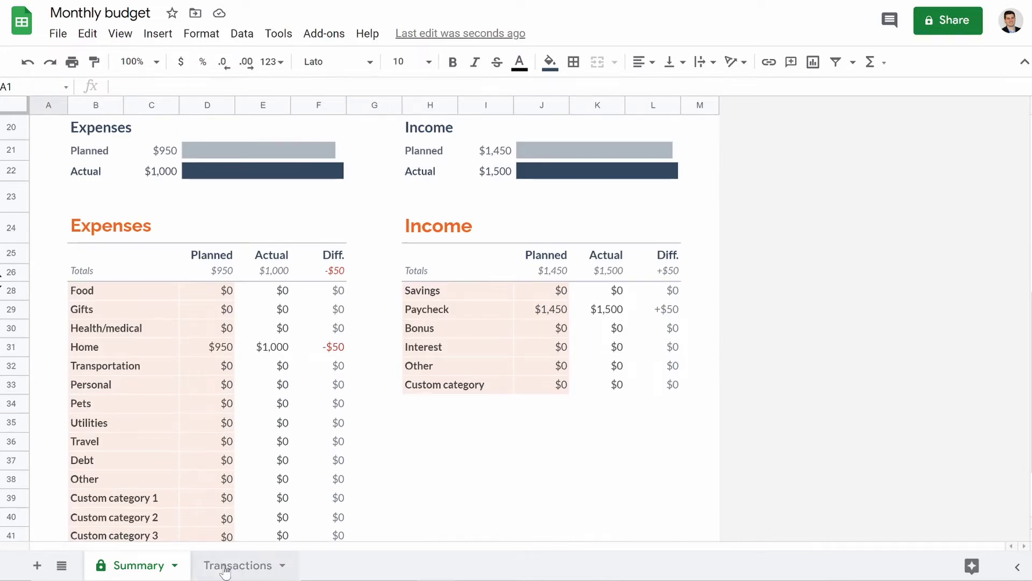
left_click(226, 564)
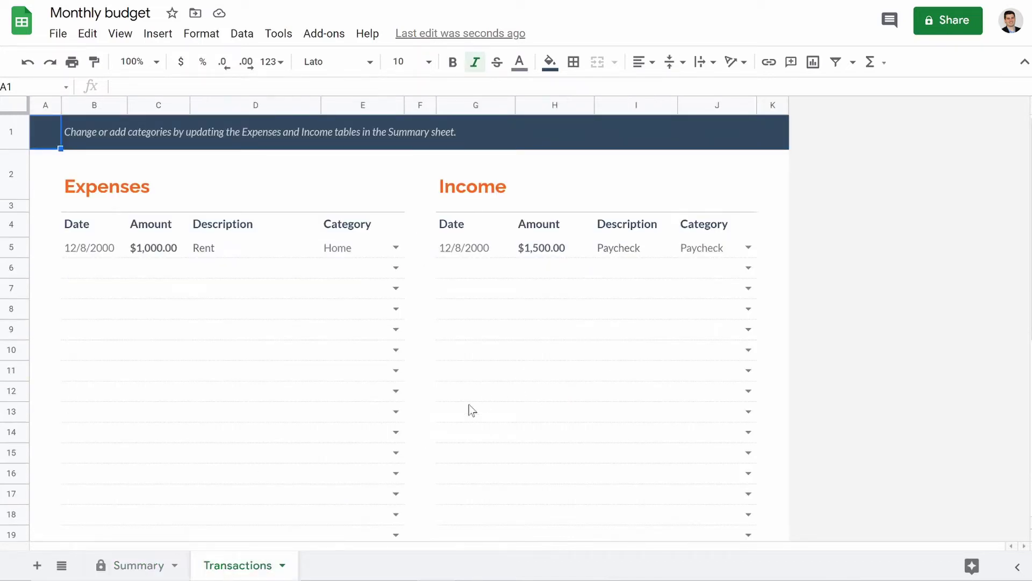
left_click(136, 565)
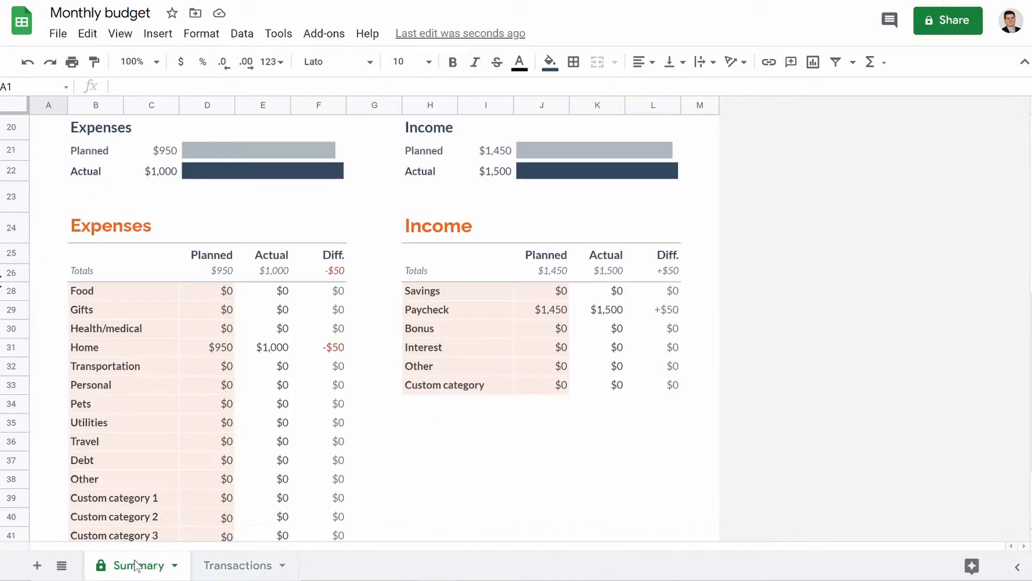
scroll(241, 510, "up", 7)
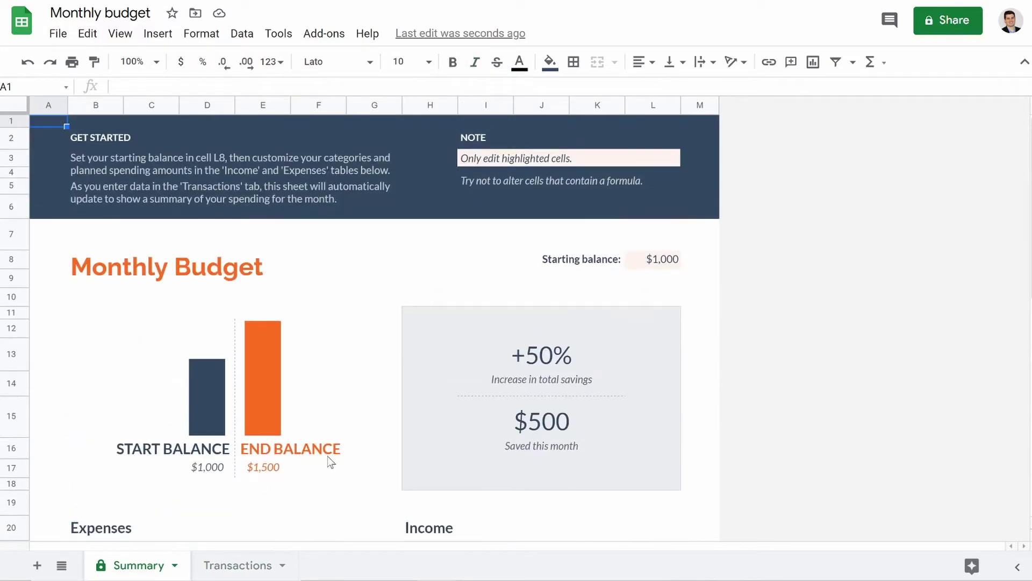
scroll(344, 454, "down", 3)
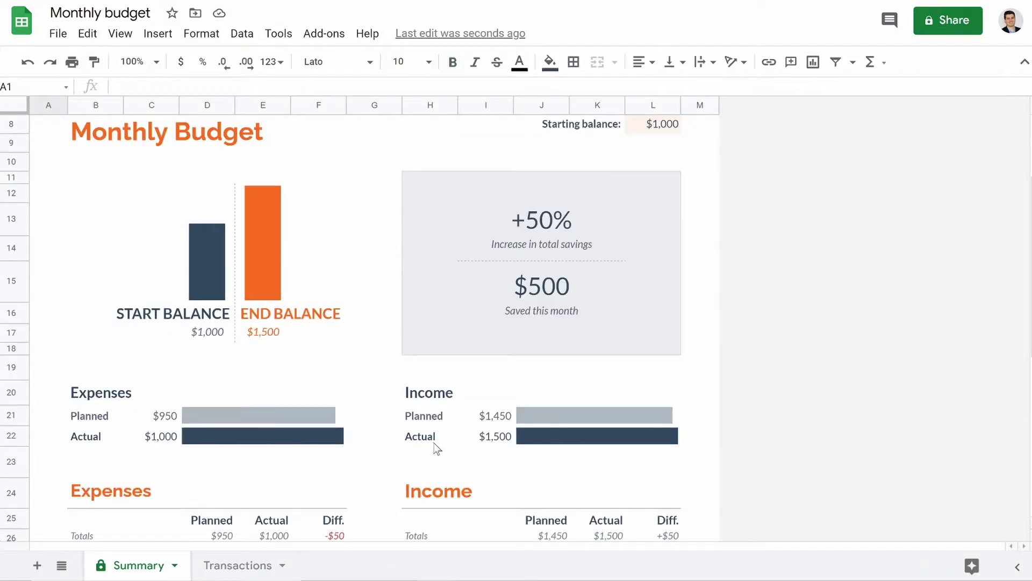
scroll(473, 419, "down", 5)
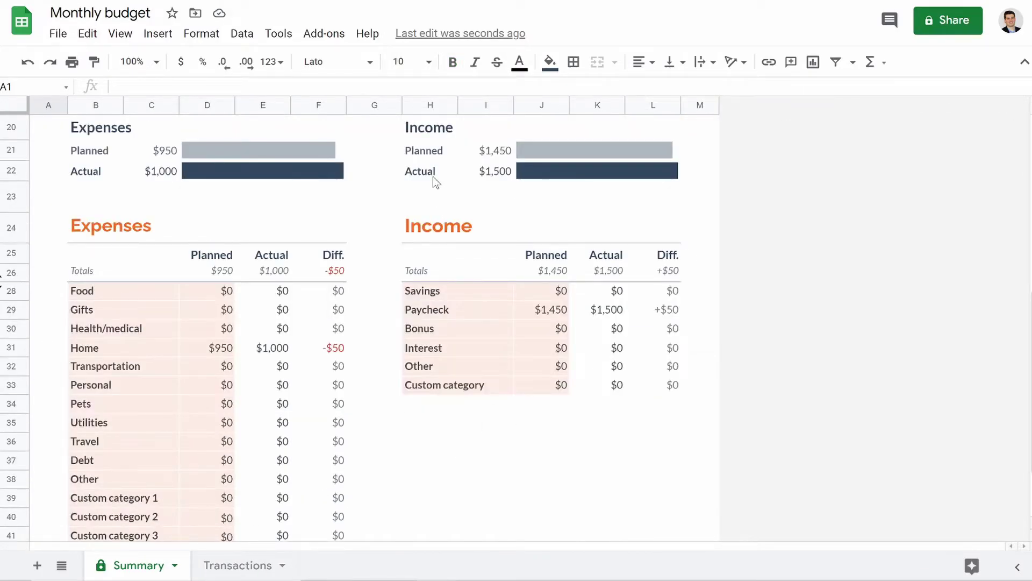
scroll(433, 176, "up", 3)
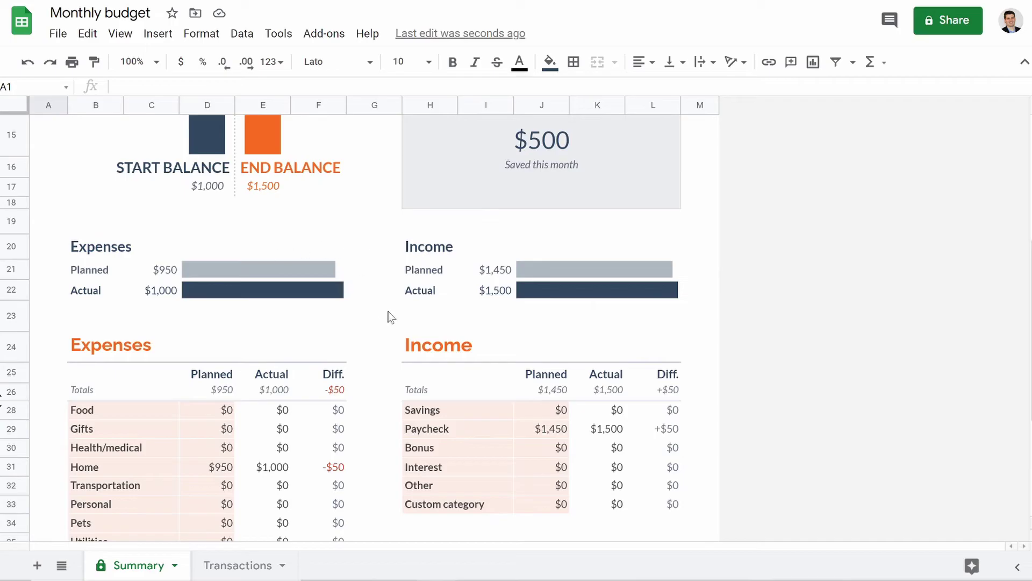
scroll(391, 316, "up", 5)
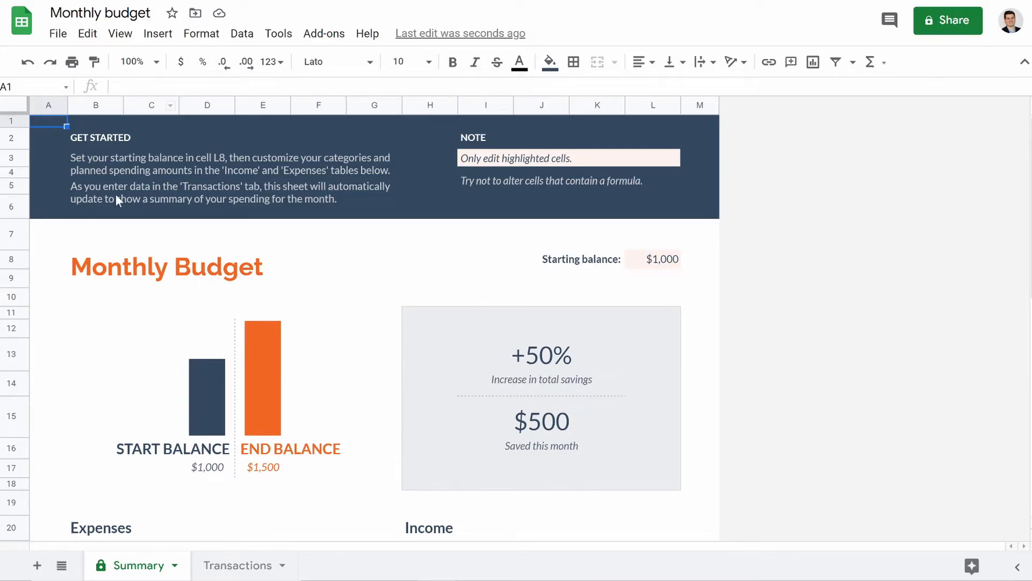
Check the Think Stocks version's header, and delete rows 3 to 6 holding the instructions from the new template's Summary sheet.
left_click(222, 205)
left_click(569, 158)
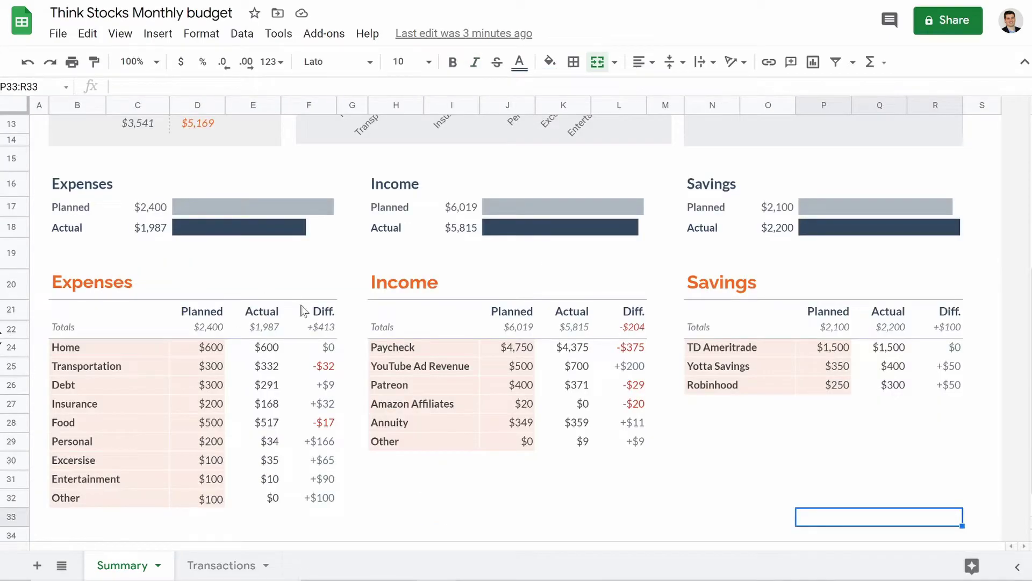
scroll(304, 309, "up", 10)
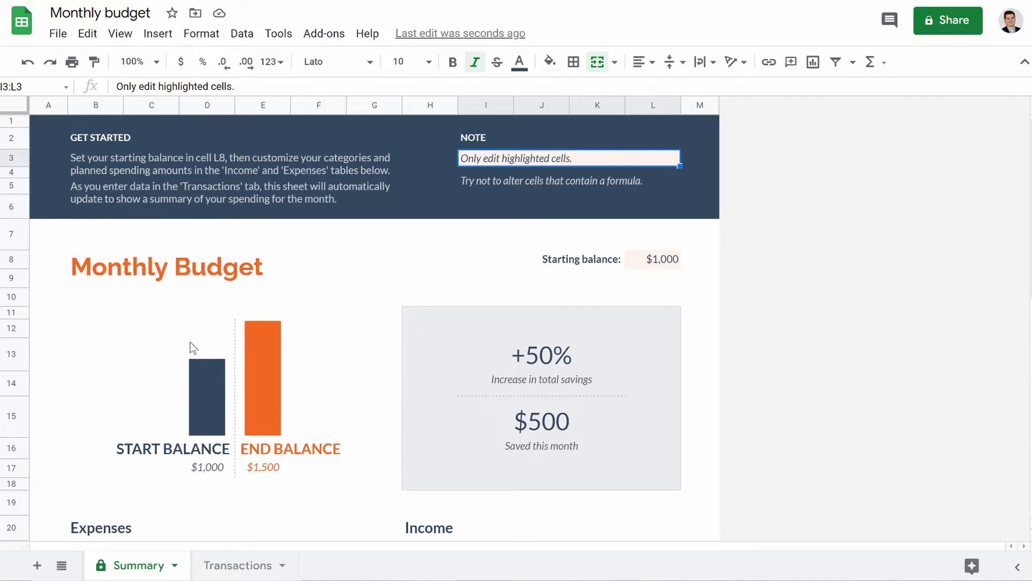
left_click_drag(12, 209, 10, 152)
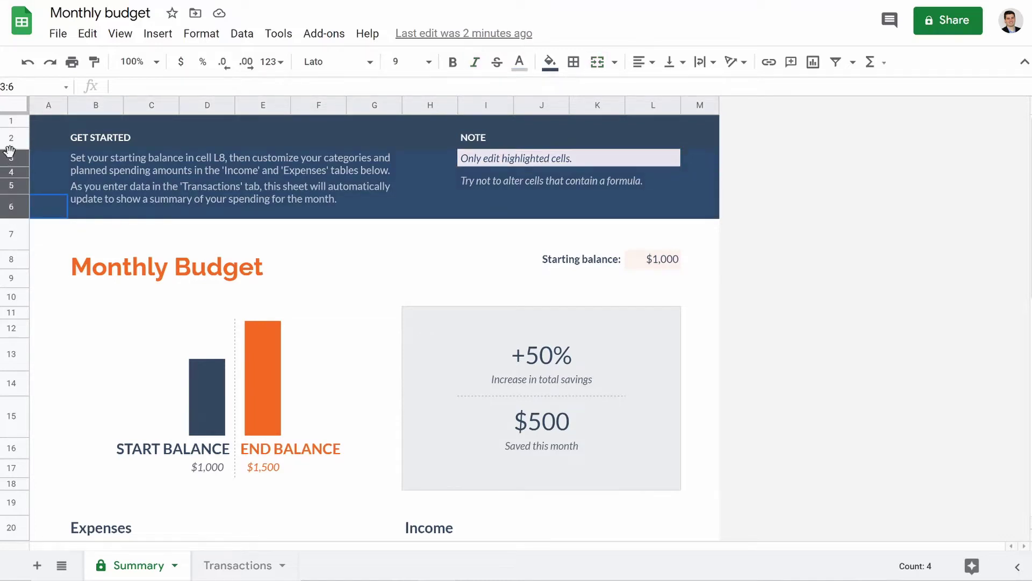
right_click(177, 179)
left_click(260, 271)
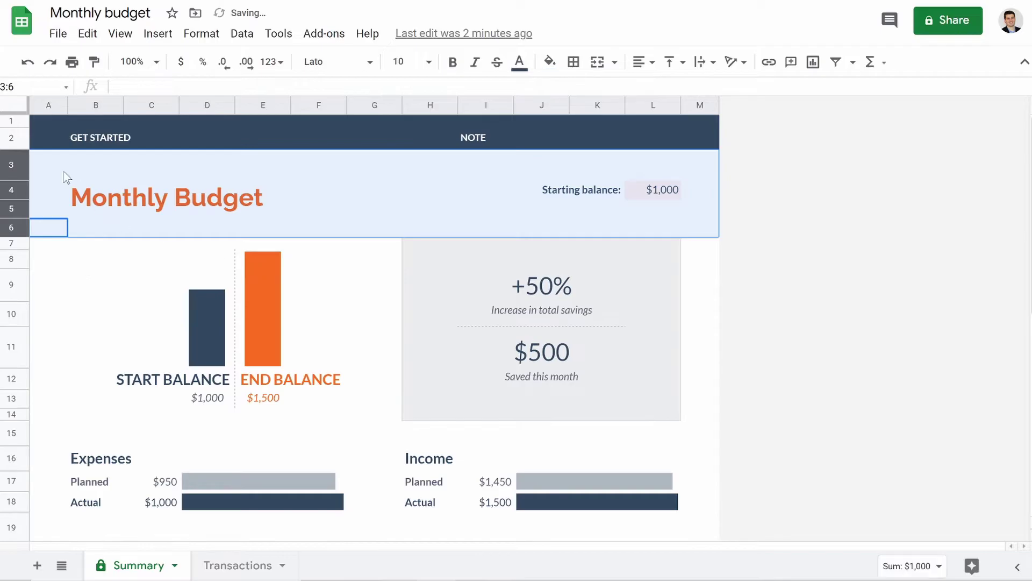
Clear the GET STARTED and NOTE labels from row 2 of the dark header band.
left_click(12, 138)
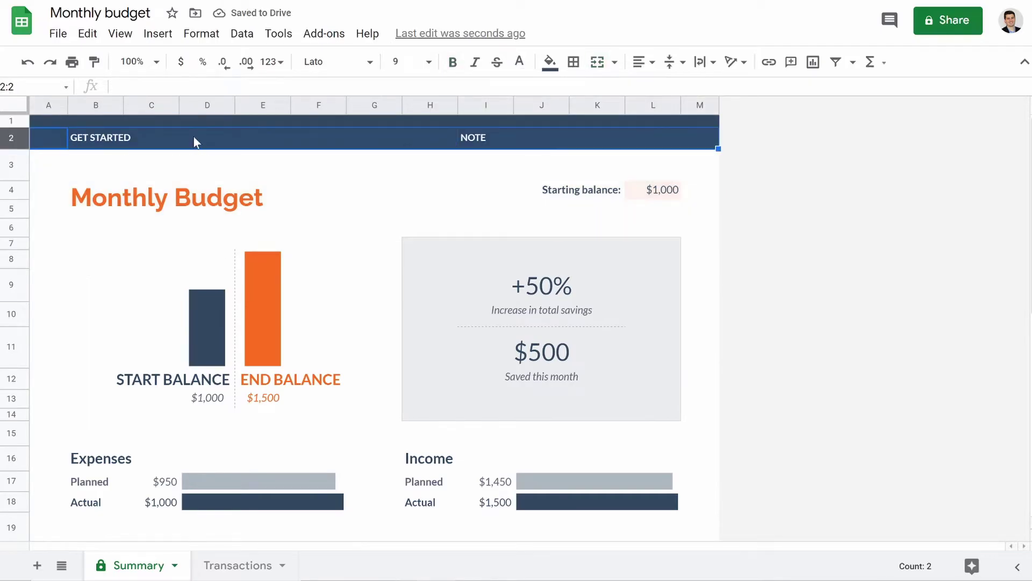
key("Delete")
type("\\")
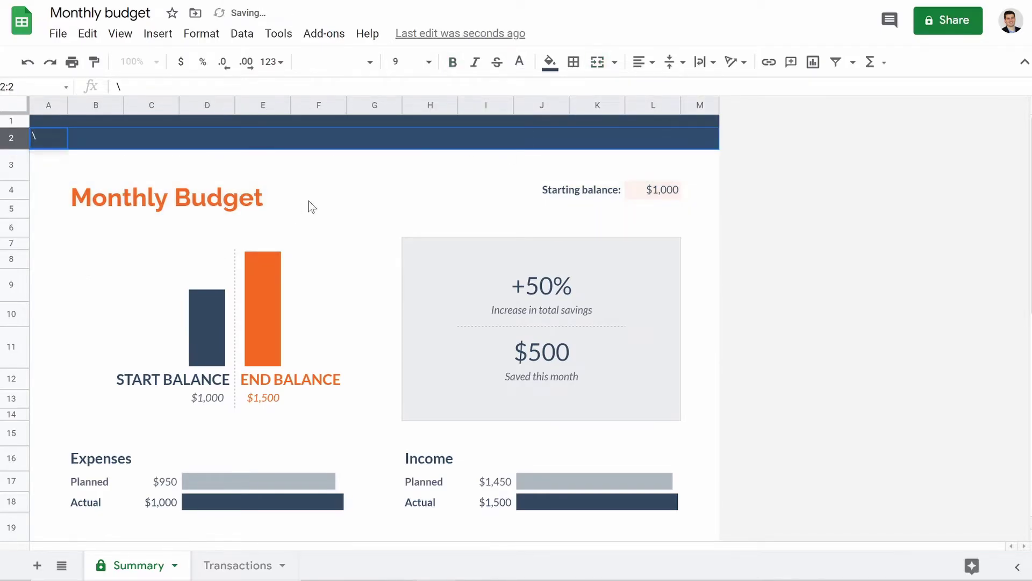
left_click(411, 211)
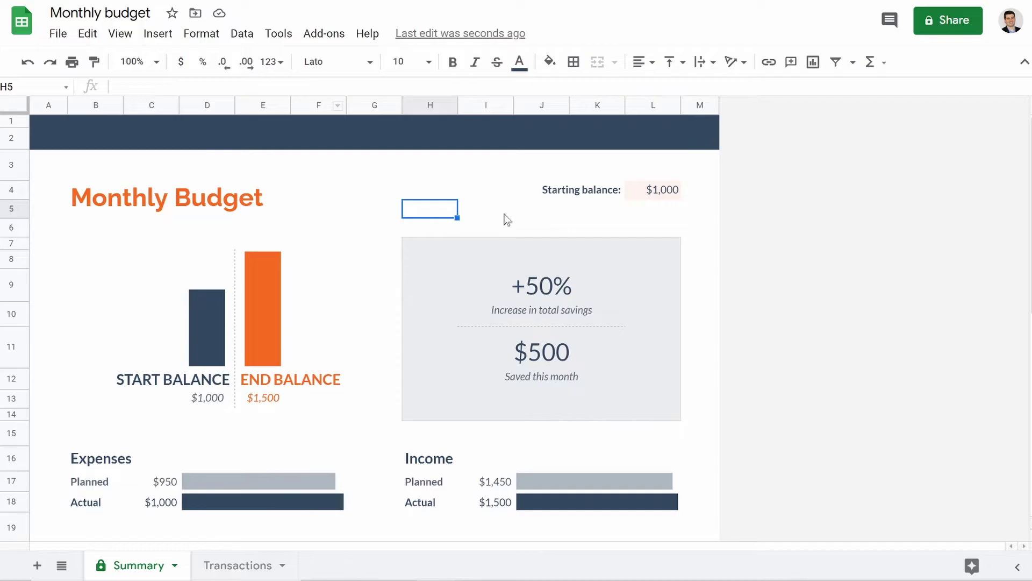
Insert six columns to the right of column M, allowing the protected edit and suppressing its warning for 5 minutes.
left_click_drag(453, 110, 707, 104)
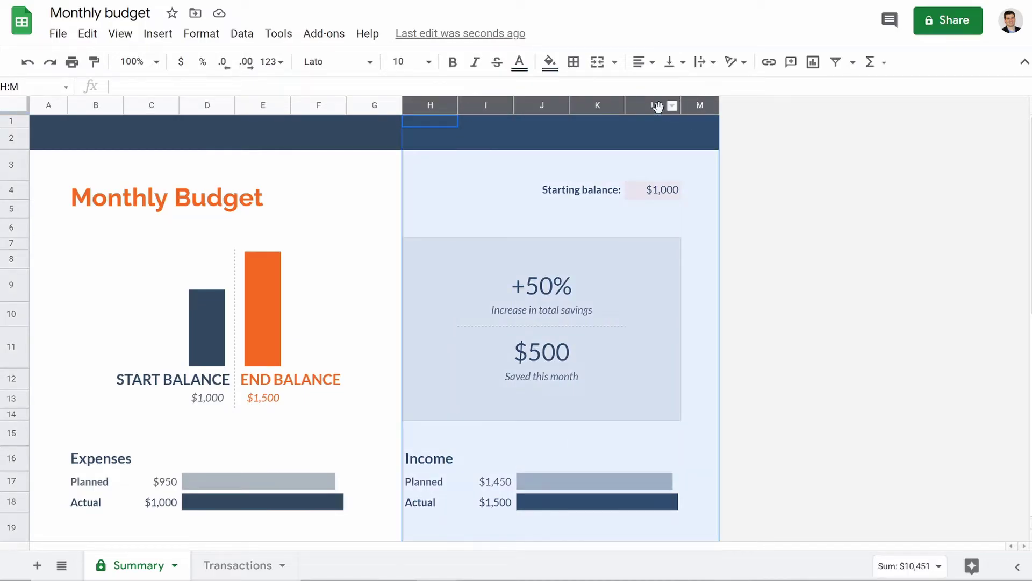
key("ctrl+c")
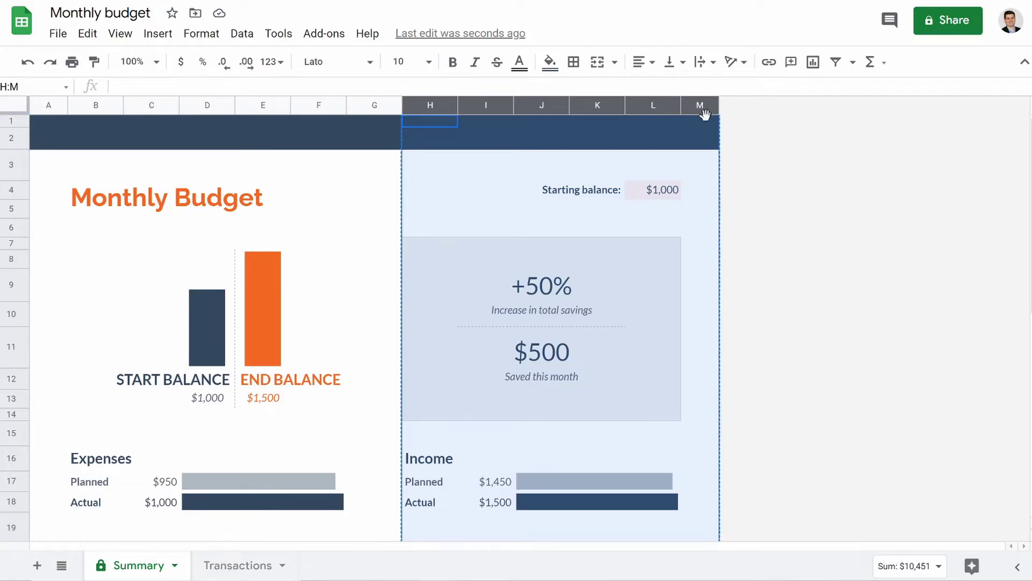
right_click(652, 105)
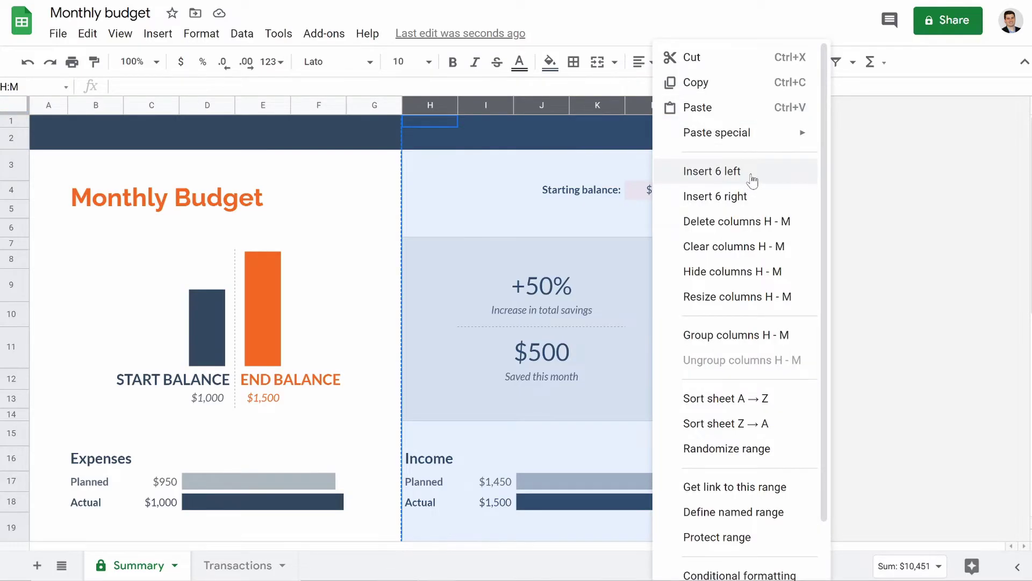
left_click(752, 200)
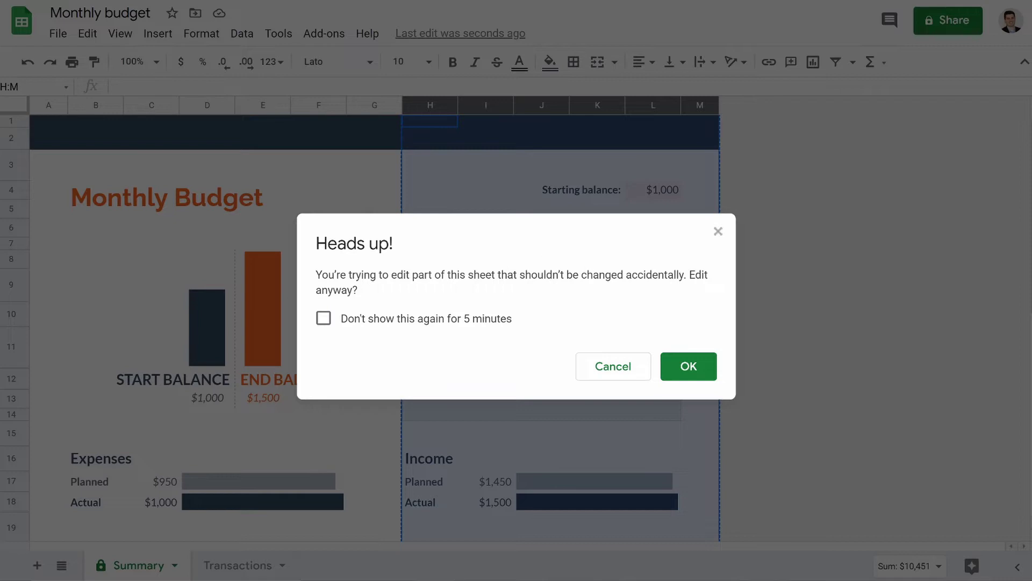
left_click(323, 318)
left_click(699, 381)
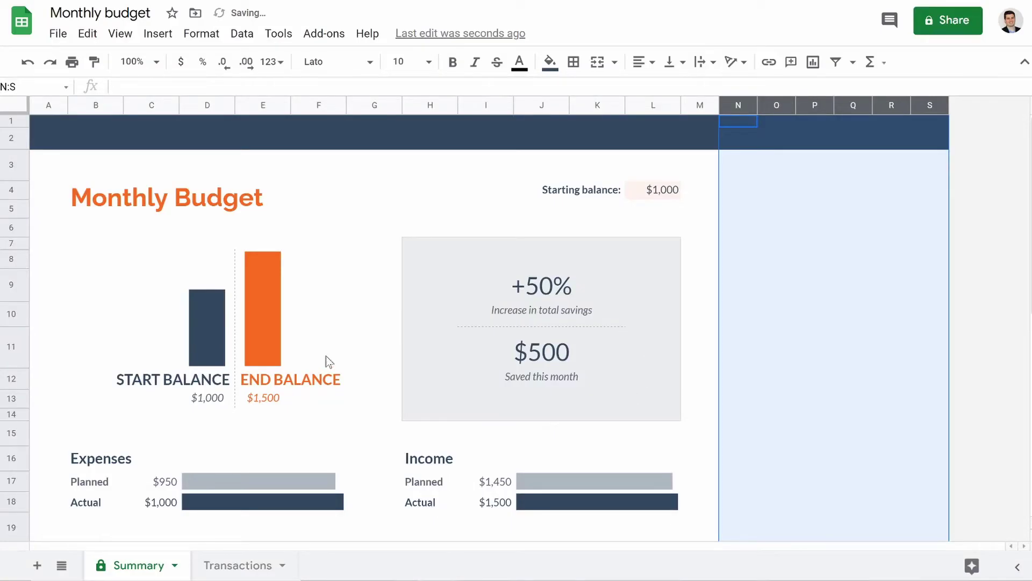
left_click(799, 312)
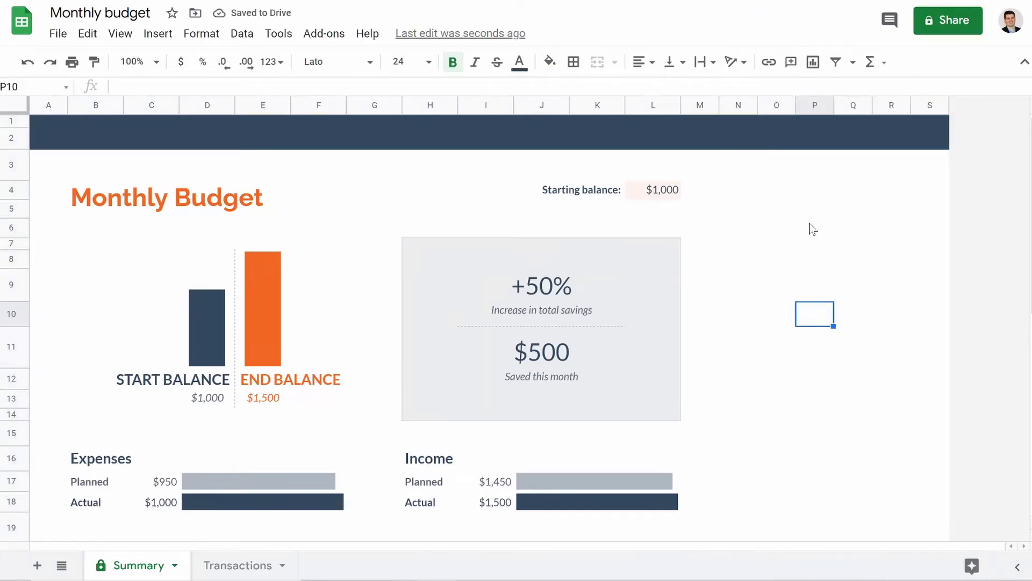
scroll(755, 326, "down", 2)
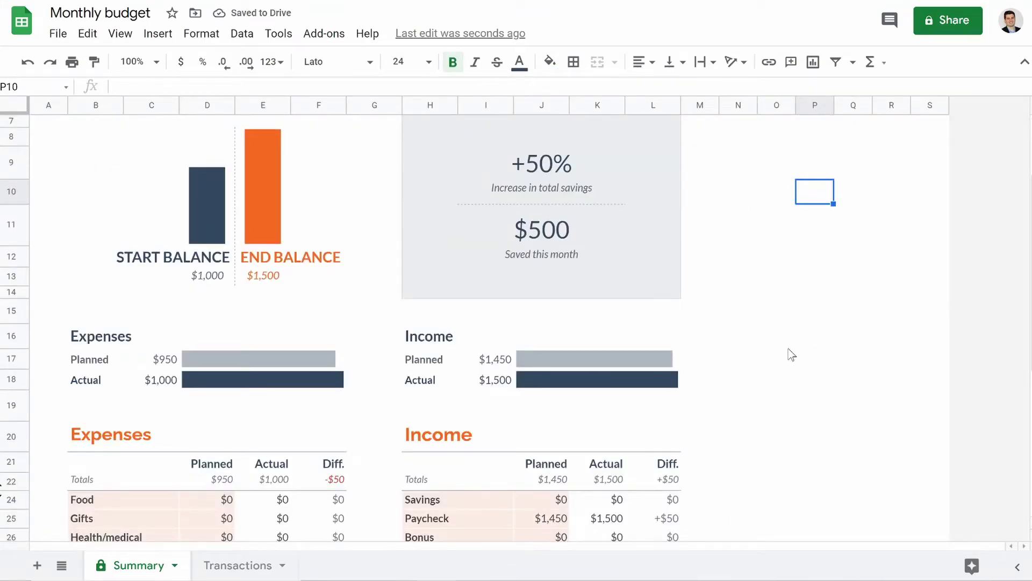
scroll(769, 347, "up", 2)
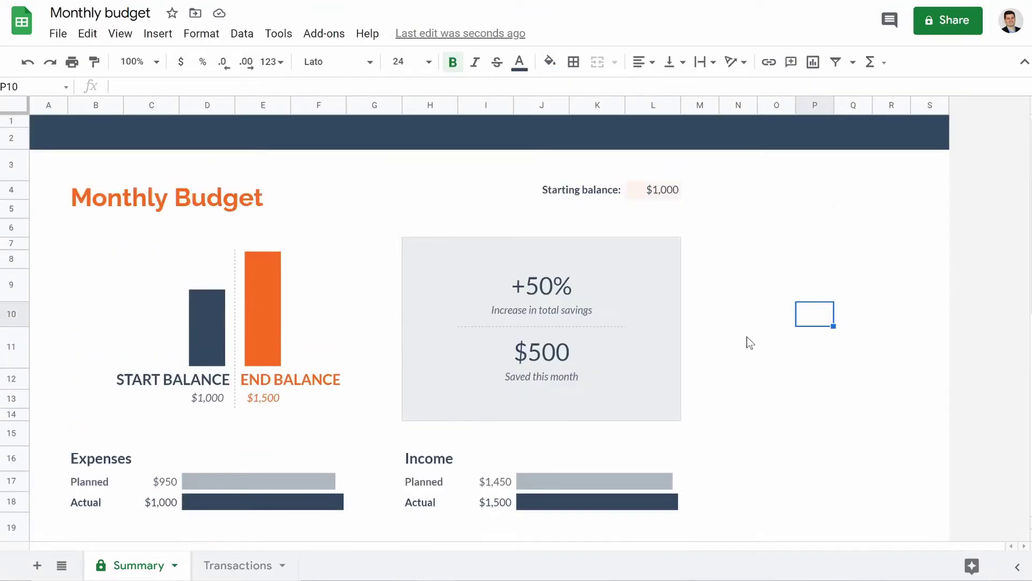
Widen columns M through S equally to make more room beside the savings summary box.
left_click(697, 106)
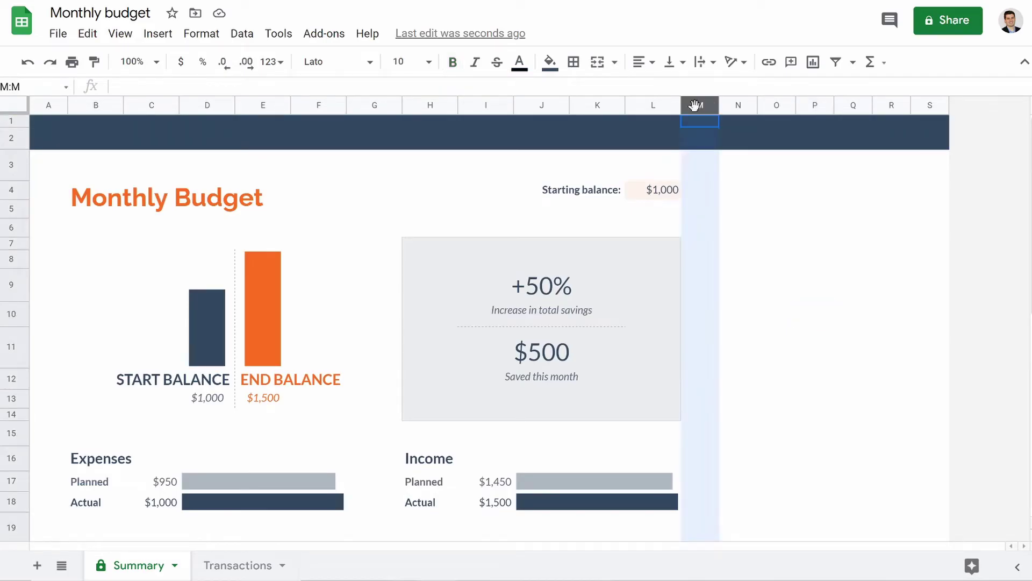
left_click_drag(722, 104, 955, 106)
left_click(820, 177)
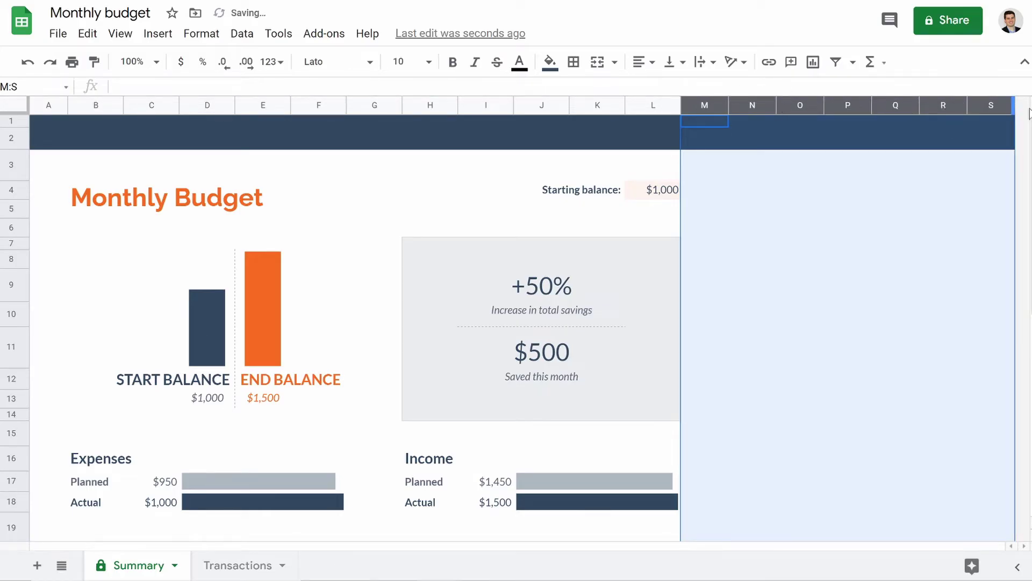
left_click(865, 211)
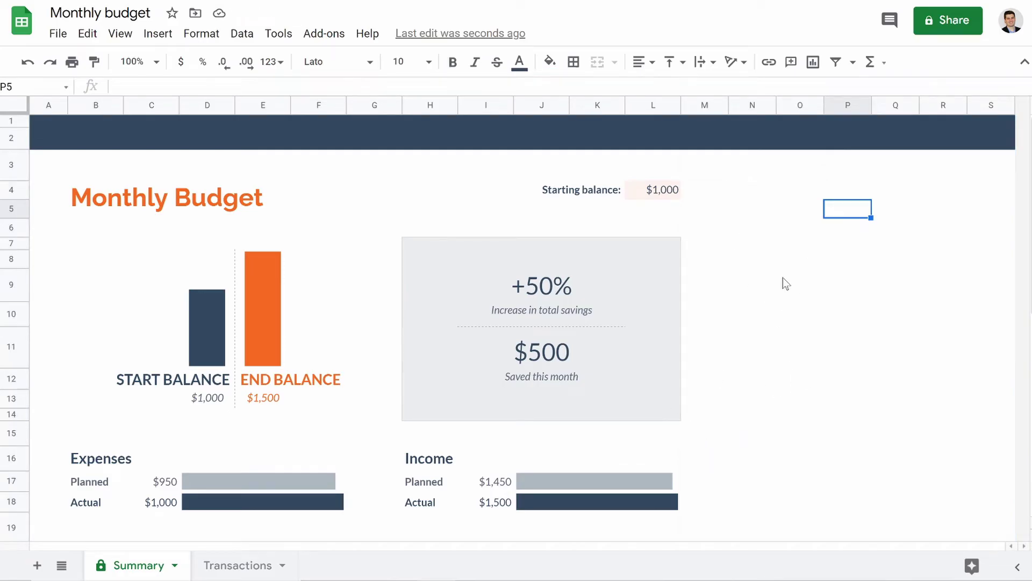
Move the savings summary box from H7:L14 to the new columns, starting at cell N7.
left_click(659, 285)
left_click(490, 245)
left_click(376, 284)
left_click(439, 262)
left_click_drag(427, 243, 672, 418)
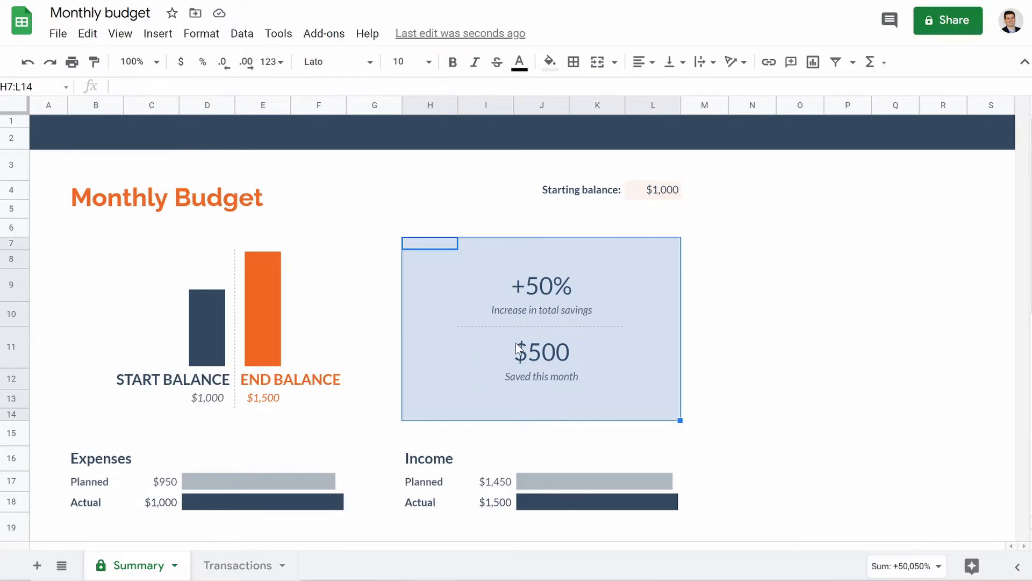
key("ctrl+c")
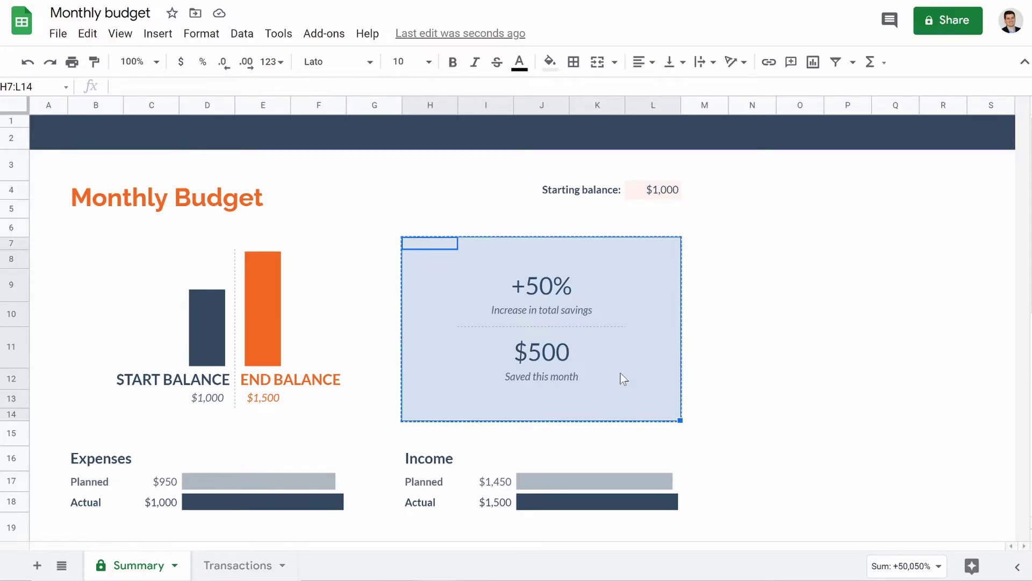
left_click(747, 245)
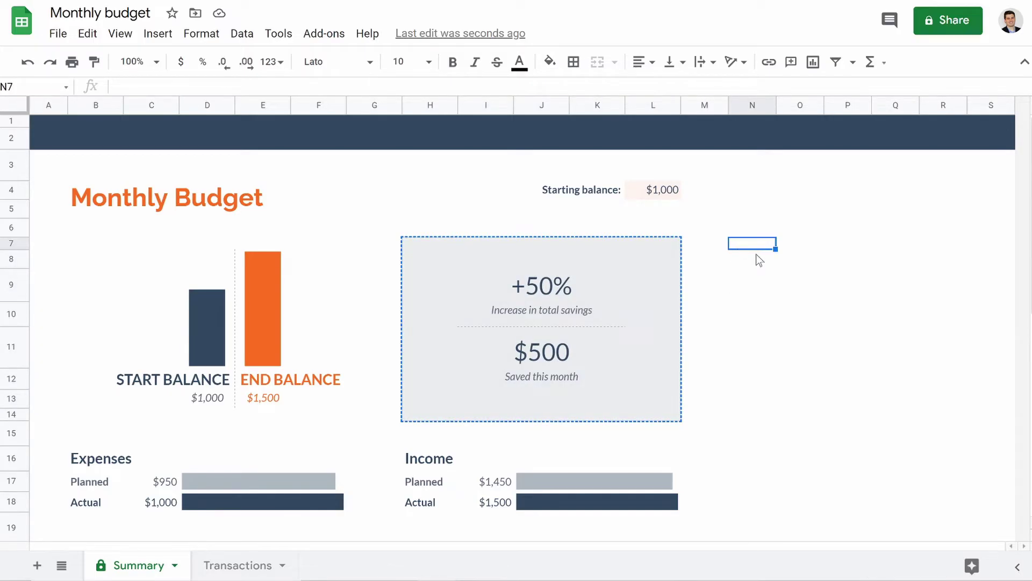
key("ctrl+v")
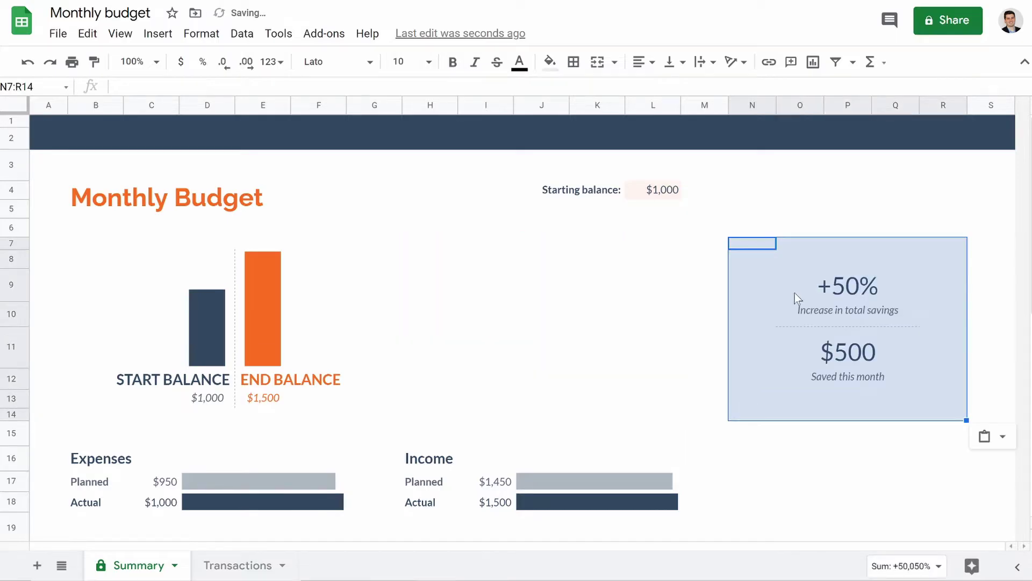
Inspect the moved savings box's percentage and amount formulas and the vacated area in columns H to L.
left_click(645, 293)
left_click(841, 295)
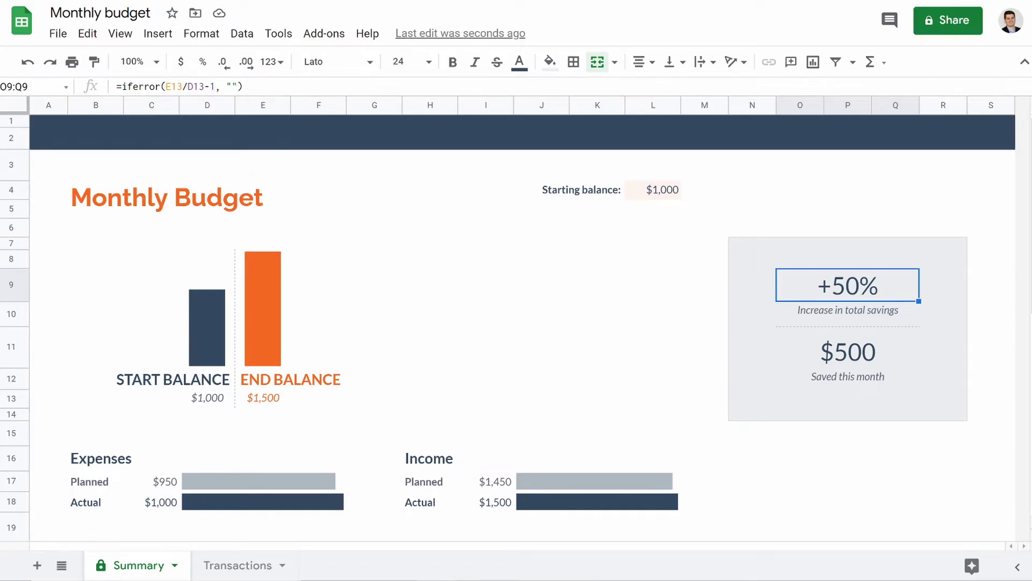
left_click(832, 357)
left_click(835, 289)
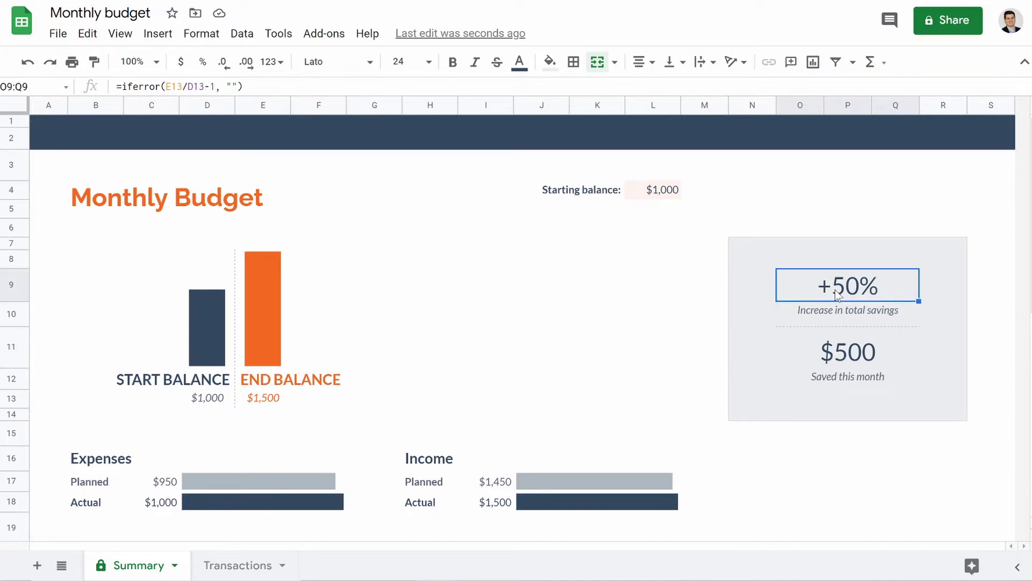
left_click(539, 299)
left_click(591, 342)
left_click(430, 312)
left_click(429, 288)
left_click(603, 269)
left_click(592, 344)
left_click(545, 380)
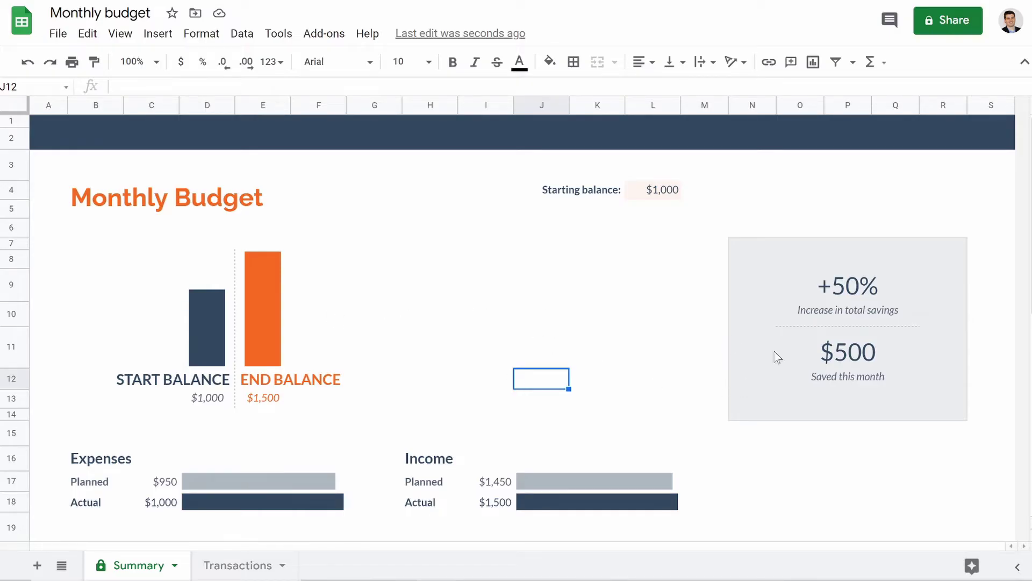
Move the starting balance label and amount from J4:L4 to P4:R4 above the savings box, merging P4:Q4 for the label.
left_click_drag(591, 189, 655, 194)
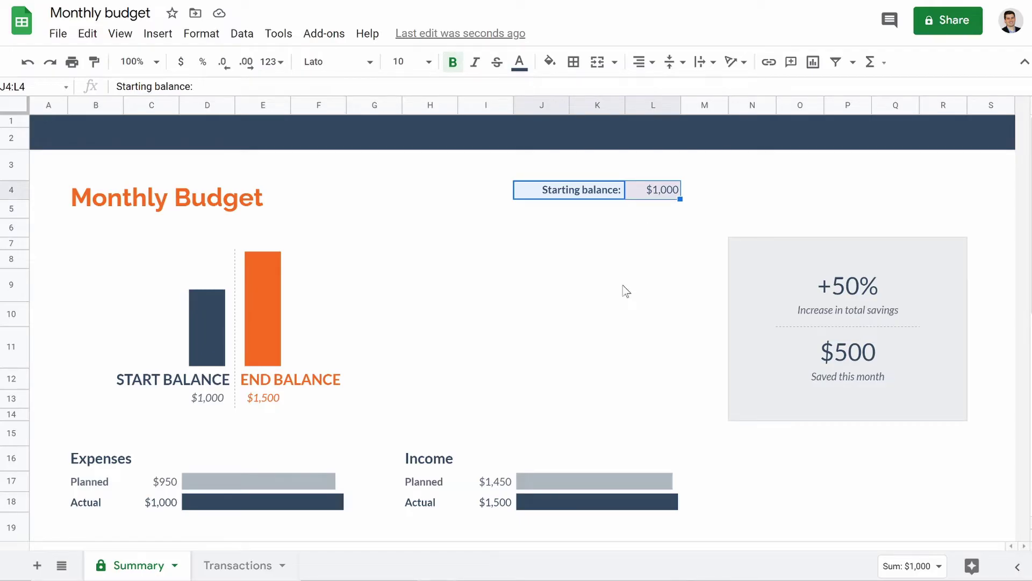
key("ctrl+c")
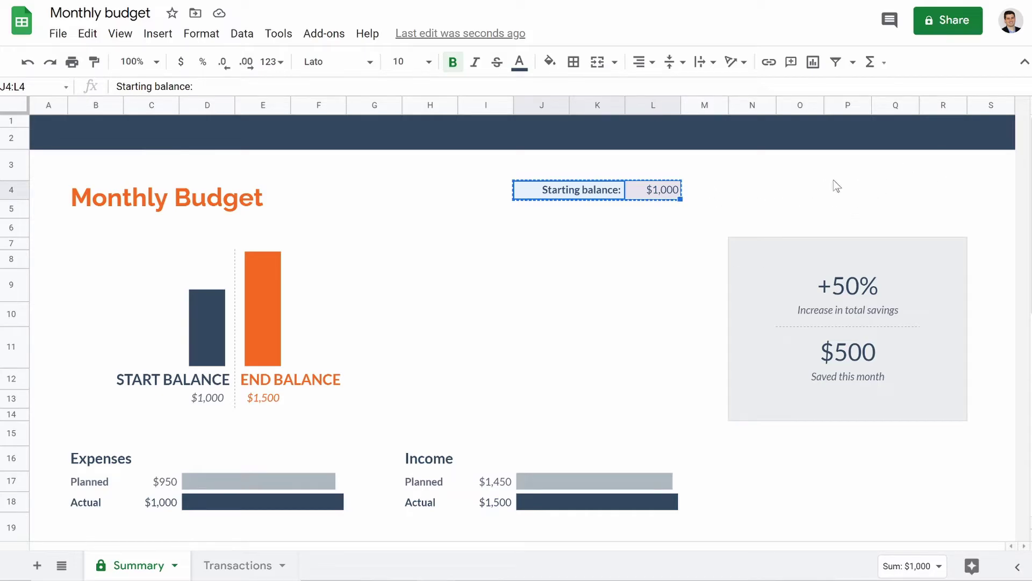
left_click_drag(850, 191, 913, 195)
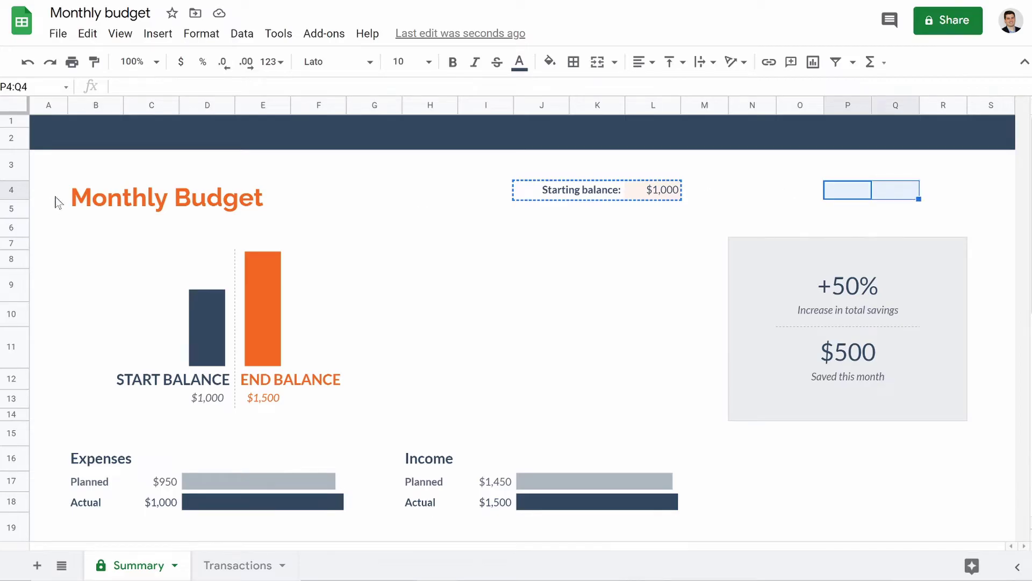
left_click(596, 62)
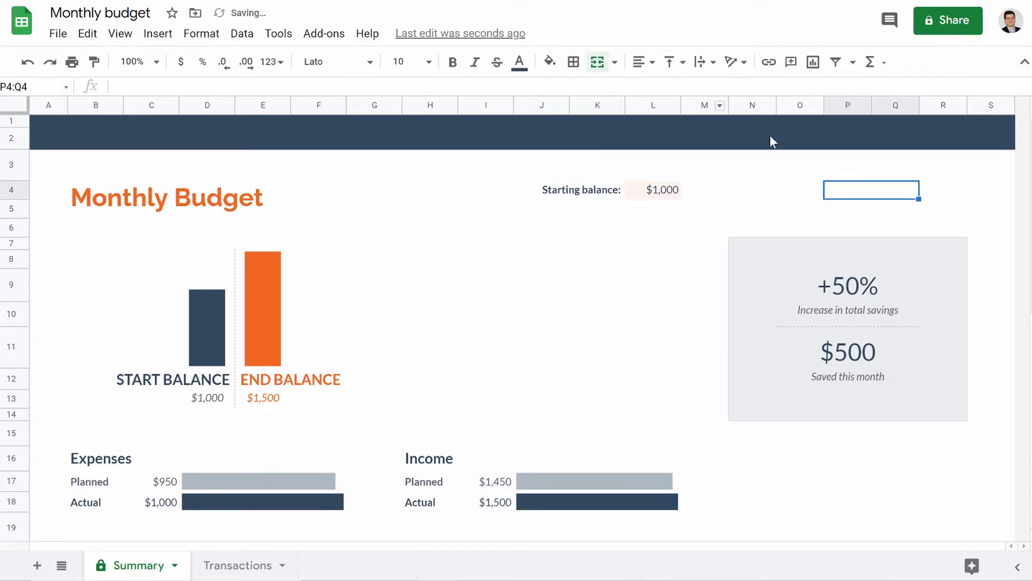
key("ctrl+v")
left_click(904, 203)
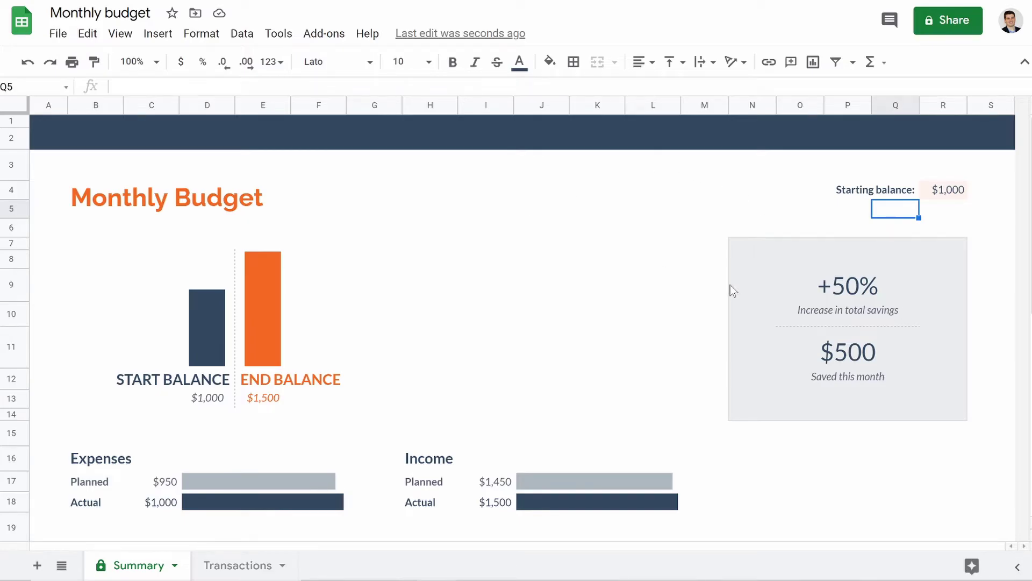
Copy the Income bars and category table from H16:L29 into the empty columns starting at cell N16.
scroll(542, 313, "down", 5)
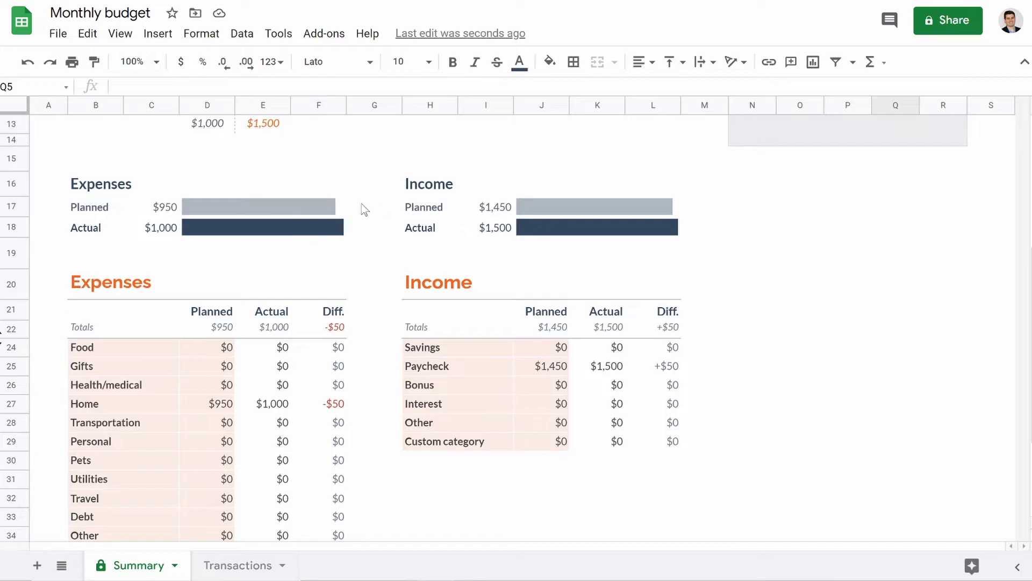
left_click_drag(429, 189, 653, 437)
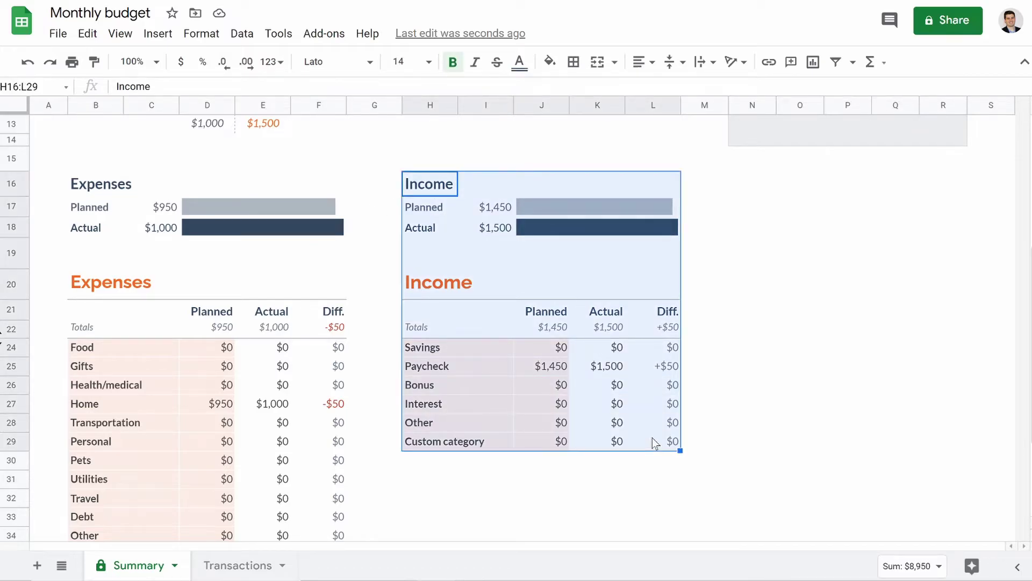
key("ctrl+c")
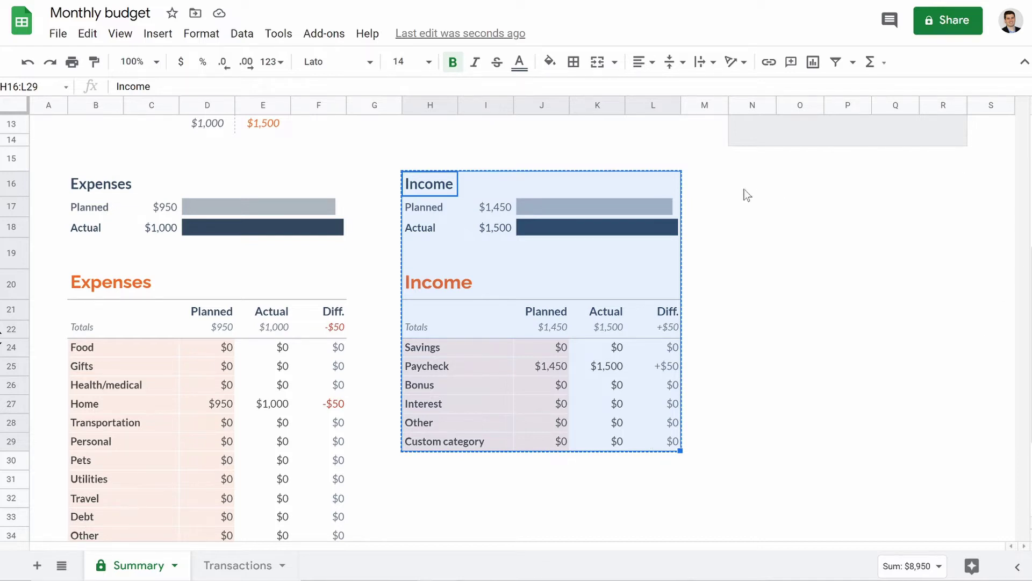
left_click(758, 184)
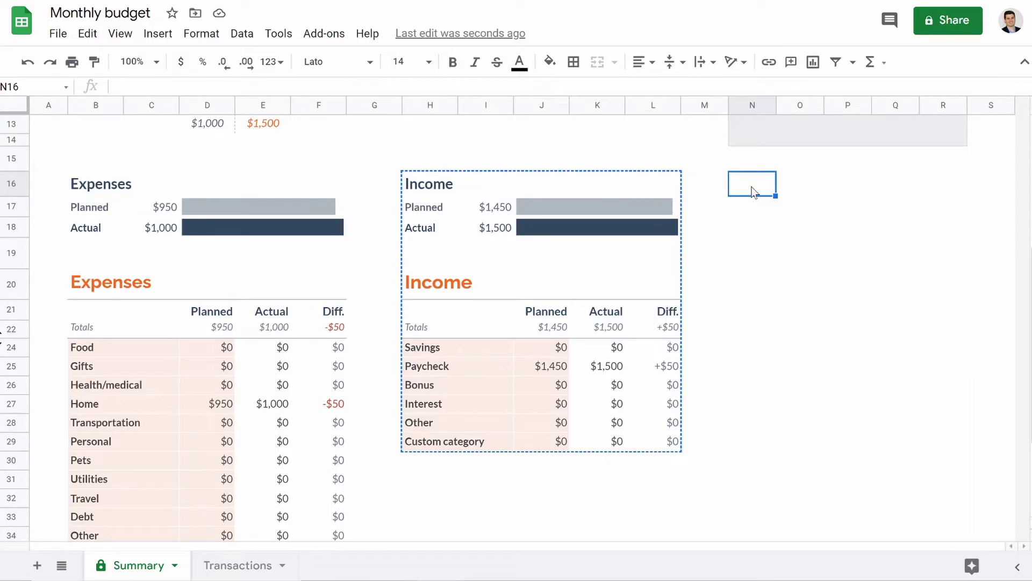
key("ctrl+v")
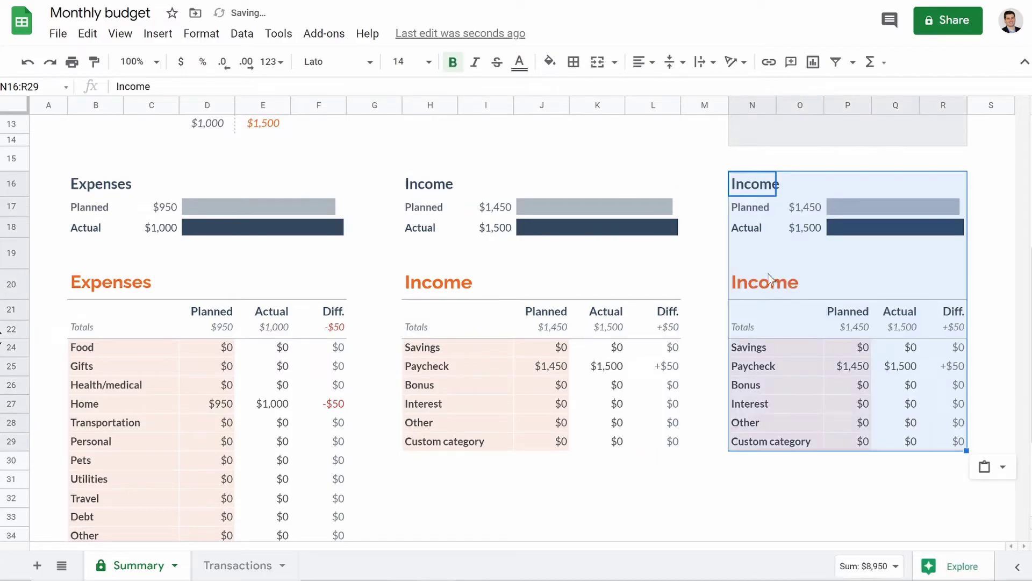
left_click(810, 425)
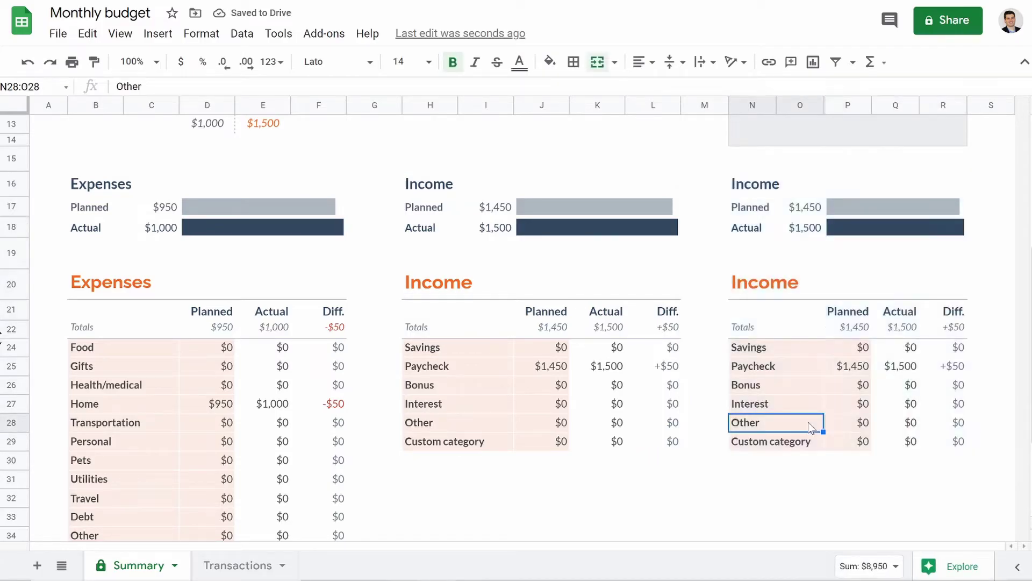
Rename both headings of the copied Income section, in N16 and N20, to Savings.
scroll(500, 288, "up", 5)
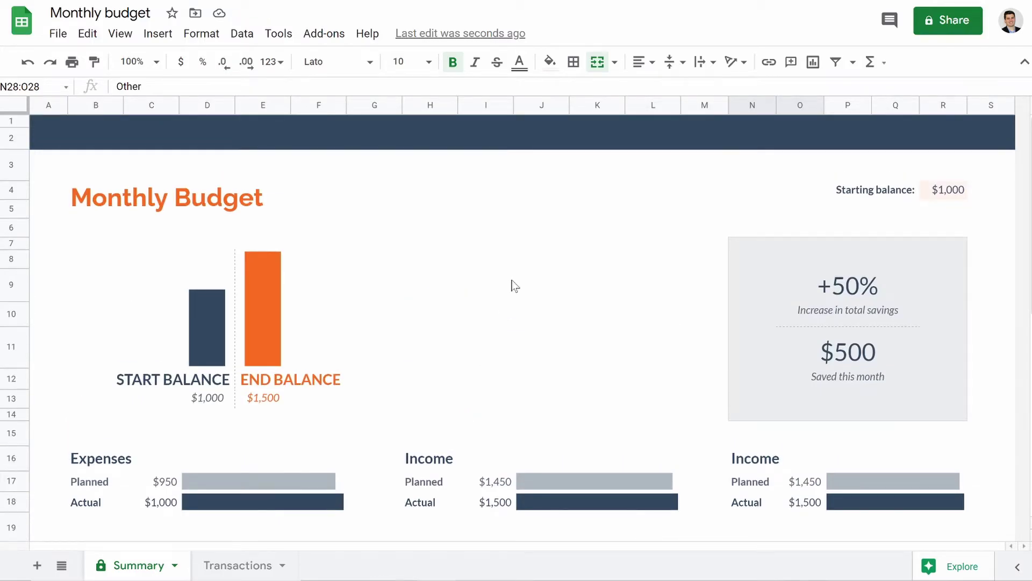
scroll(659, 328, "down", 8)
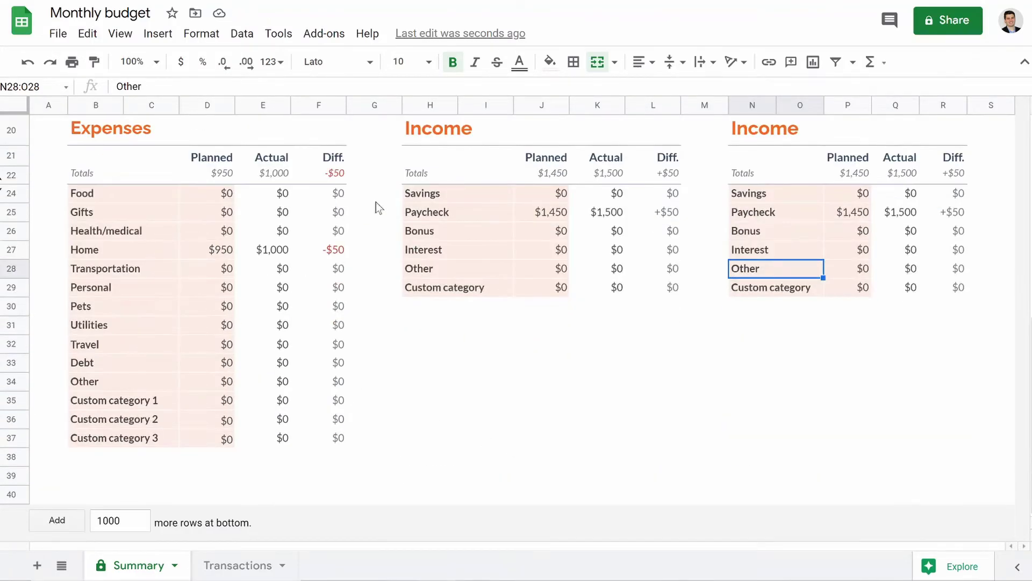
scroll(593, 271, "up", 2)
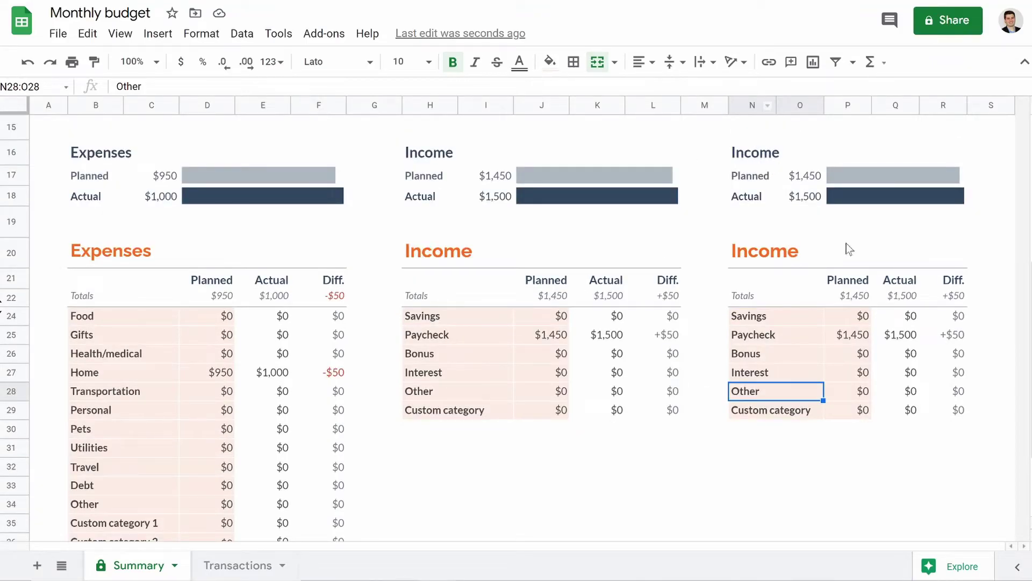
left_click(756, 159)
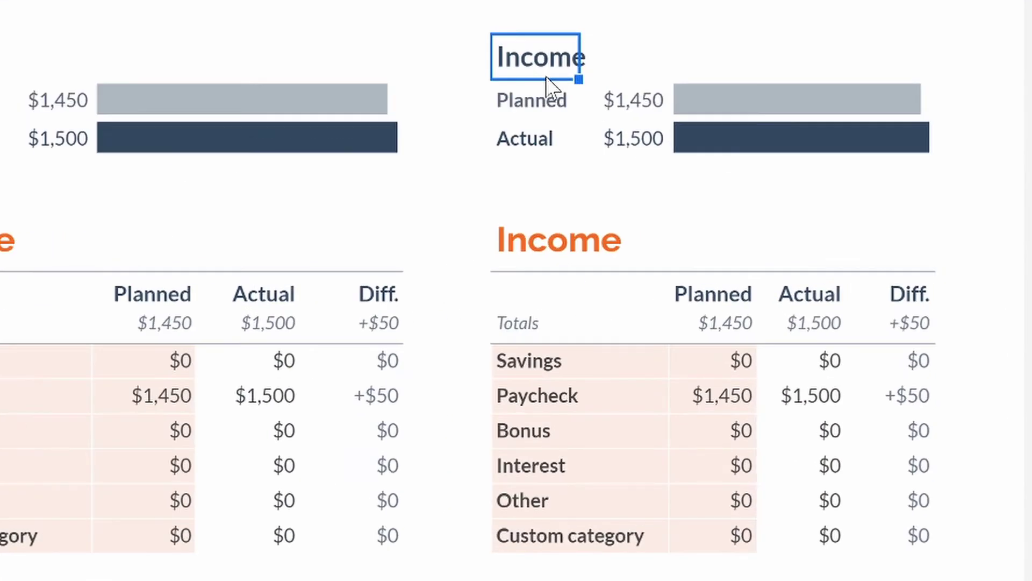
type("Savings")
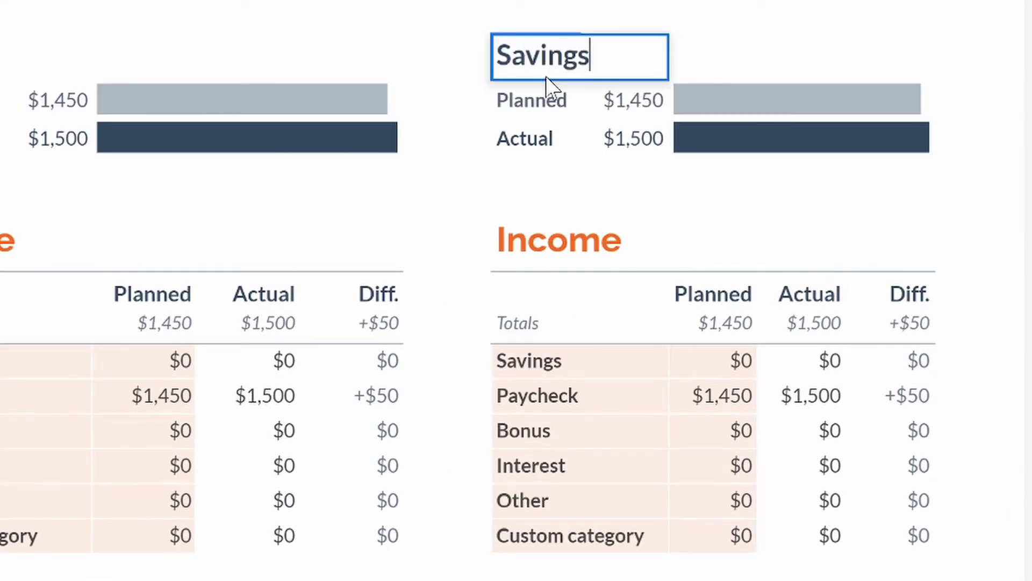
key("Return")
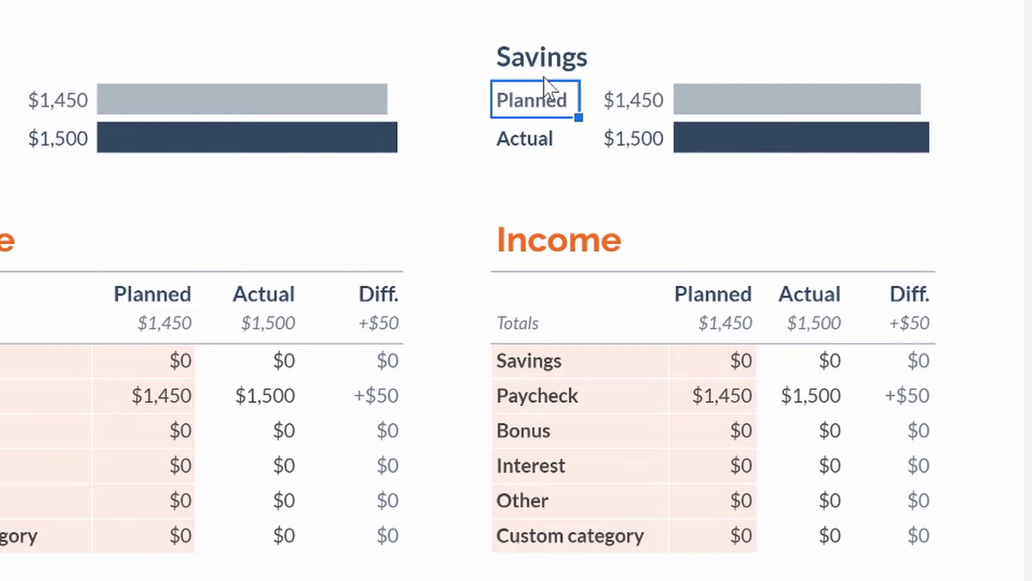
left_click(553, 259)
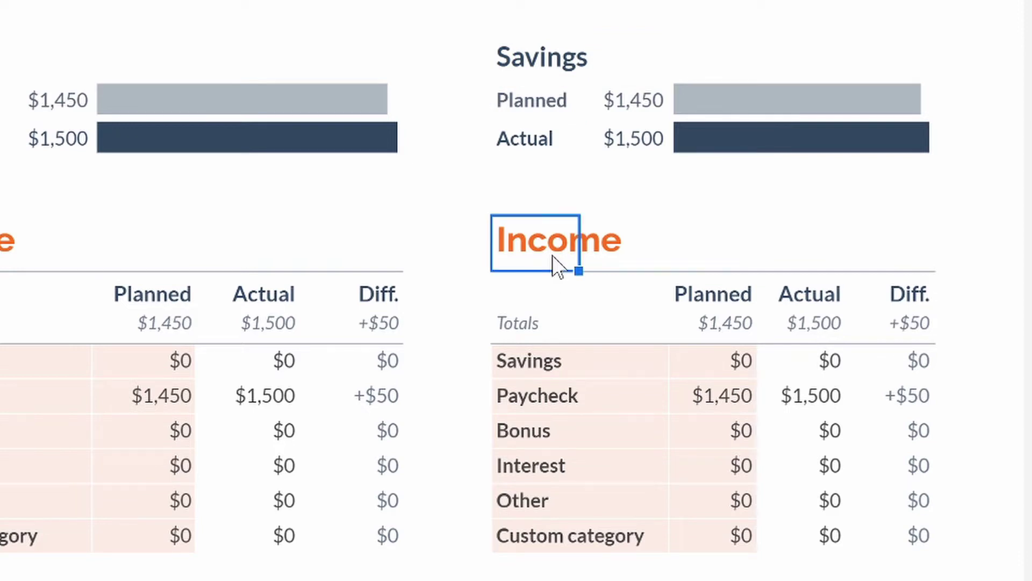
type("Savings")
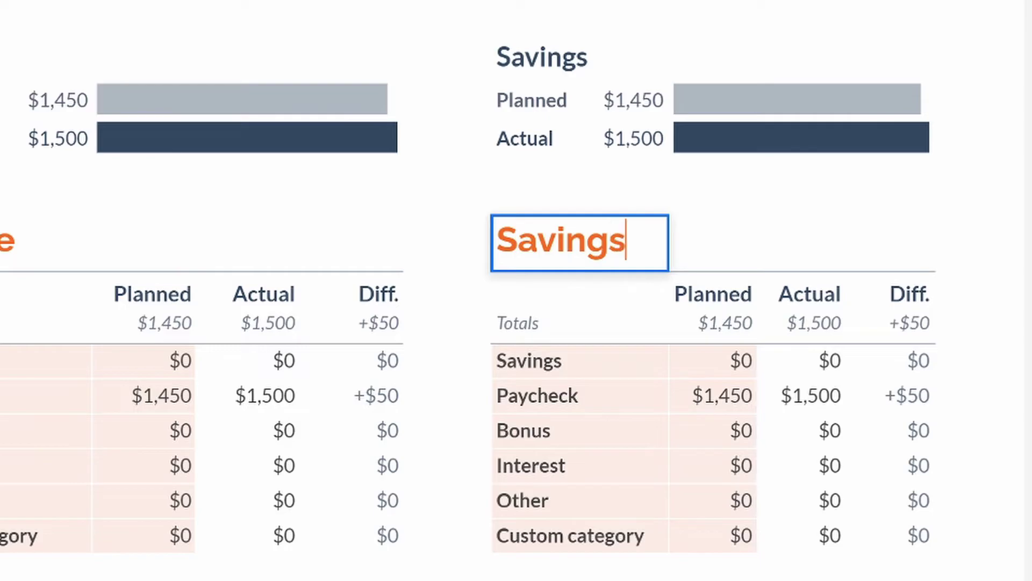
key("Return")
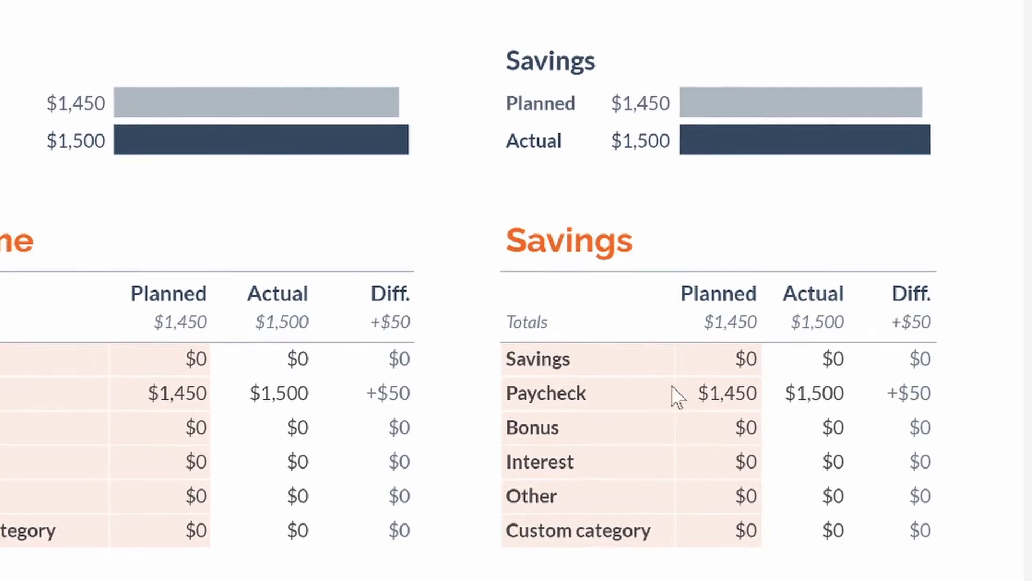
Inspect the copied Savings table's category and planned cells and the Actual formula in its Paycheck row.
left_click(653, 367)
left_click(701, 368)
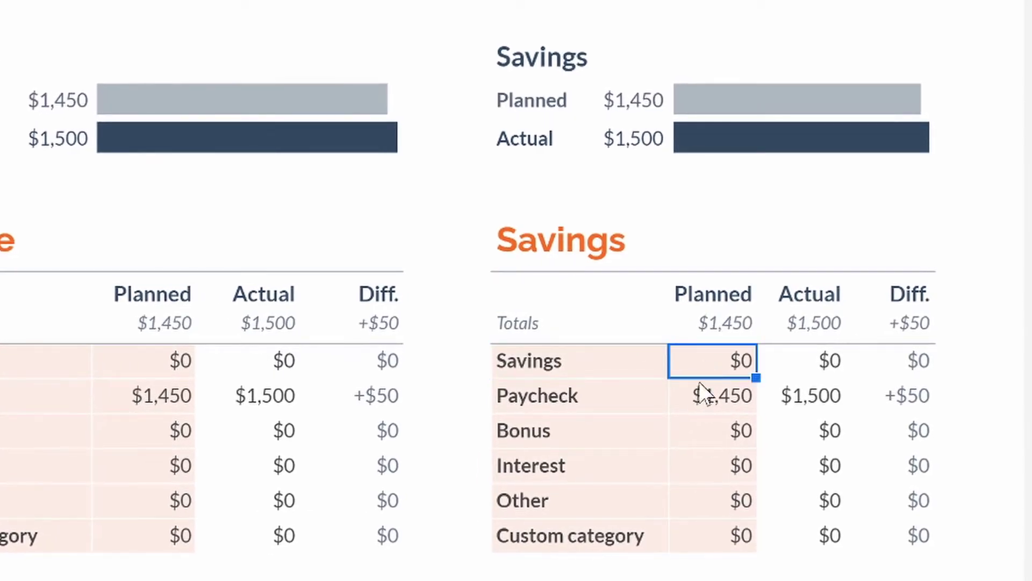
left_click_drag(698, 384, 697, 376)
left_click(569, 377)
left_click(571, 384)
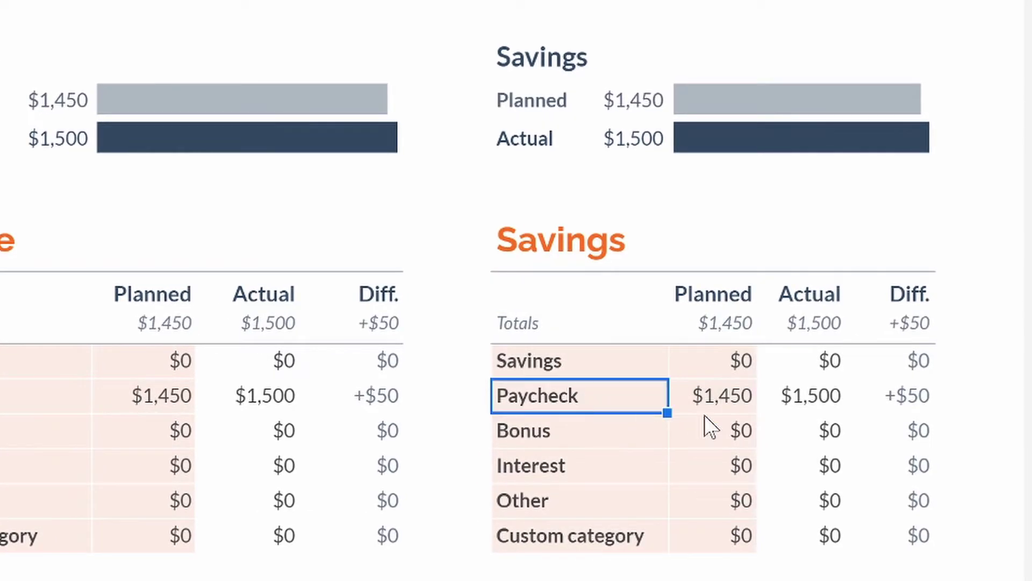
left_click(825, 391)
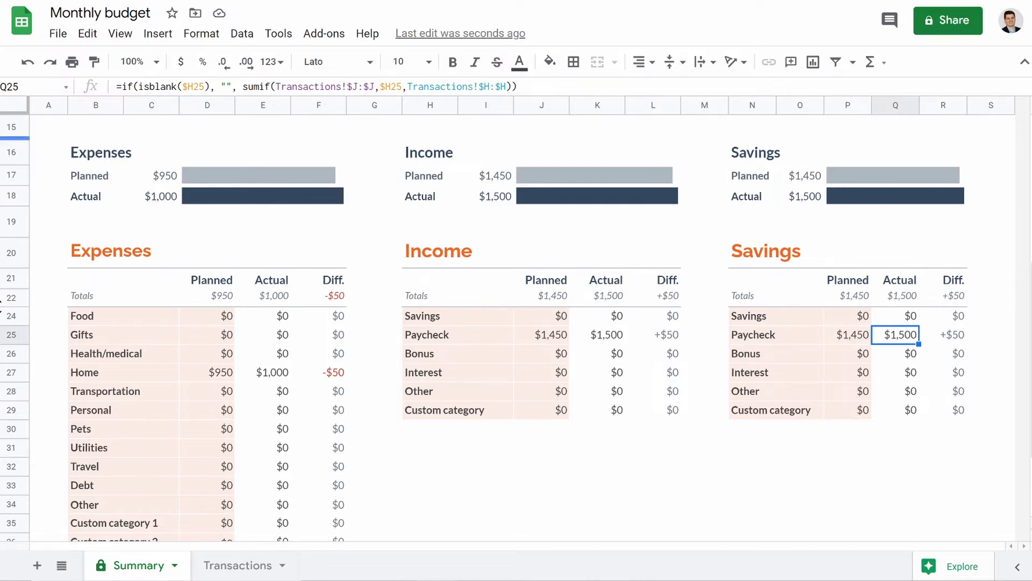
Change the isblank reference in the Actual formula of cell Q24 to $N24.
left_click(911, 322)
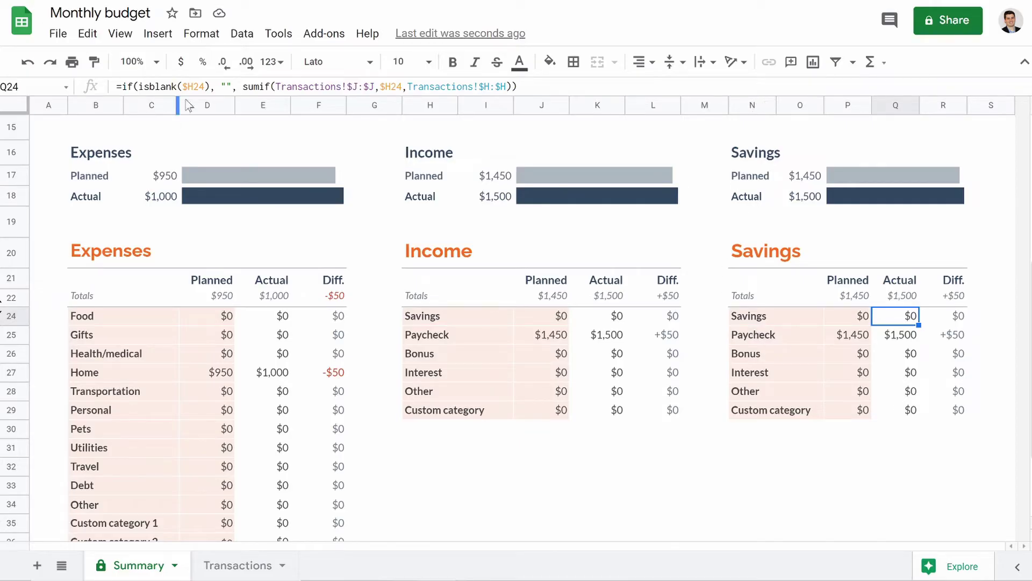
left_click(198, 86)
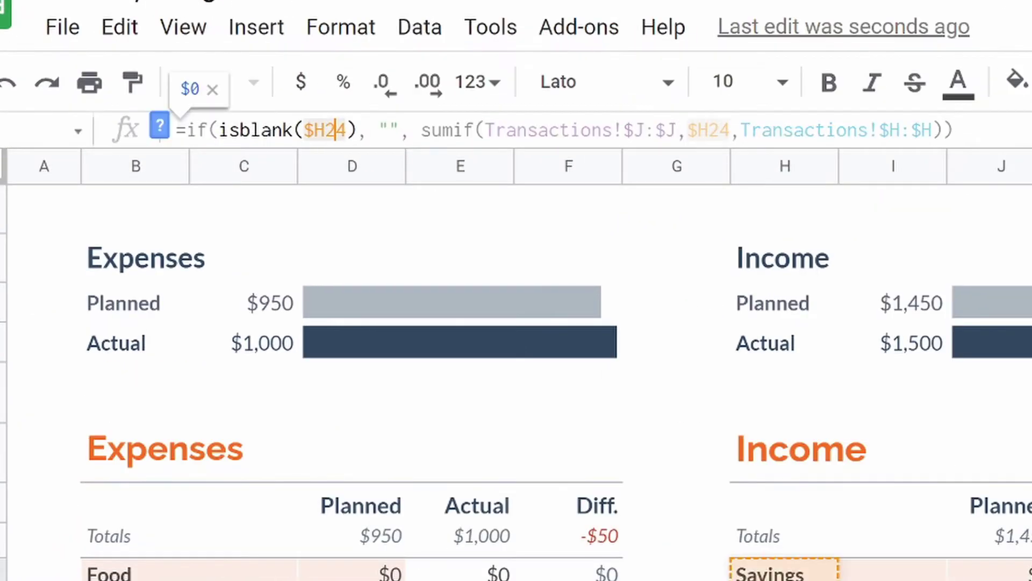
key("Left")
key("BackSpace")
type("N")
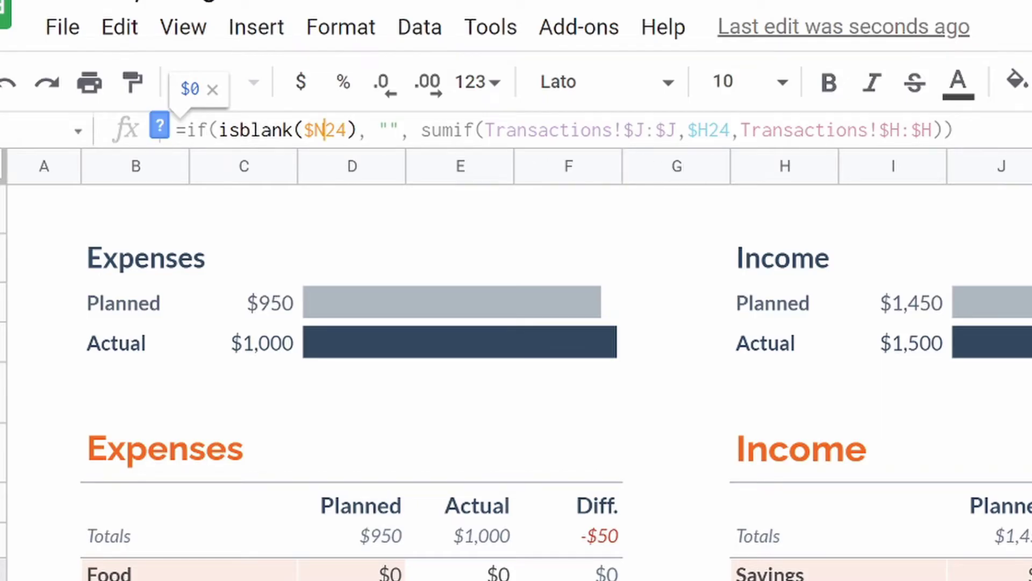
Set the sumif lookup range in Q24's formula to Transactions!$N:$N and its criterion to $N24.
left_click(643, 134)
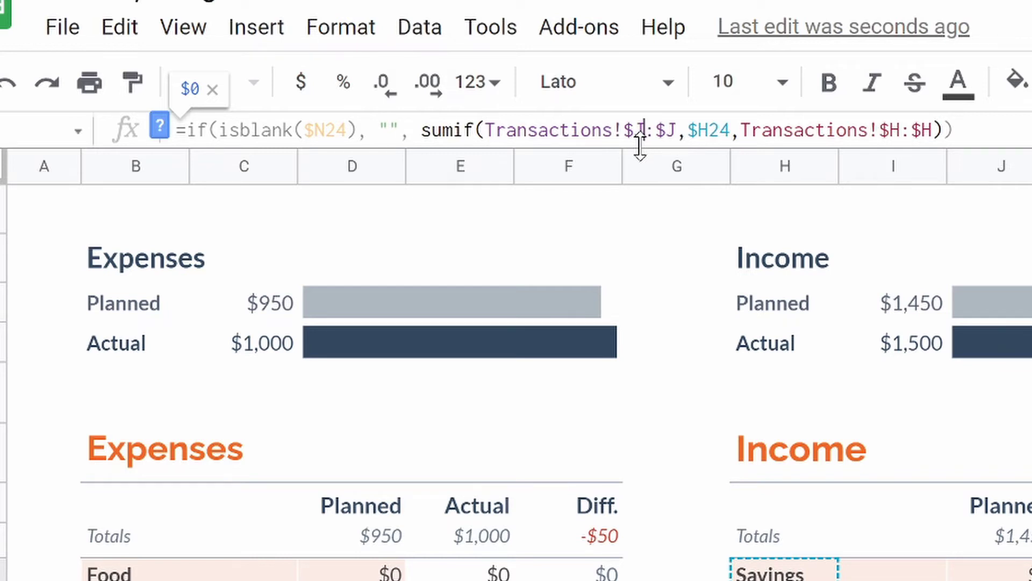
key("BackSpace")
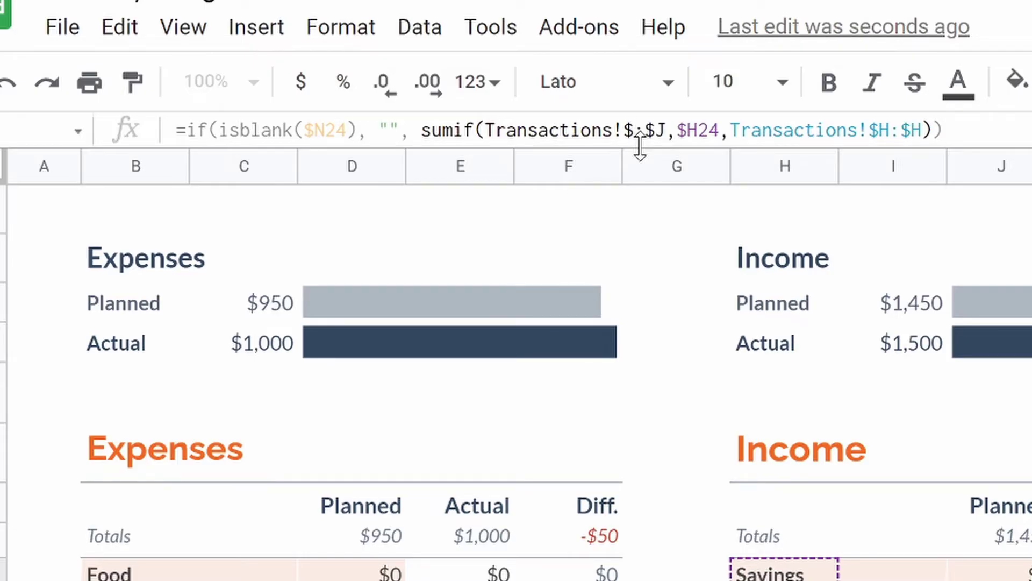
type("N")
key("Right")
key("Right")
key("Right")
key("BackSpace")
type("N")
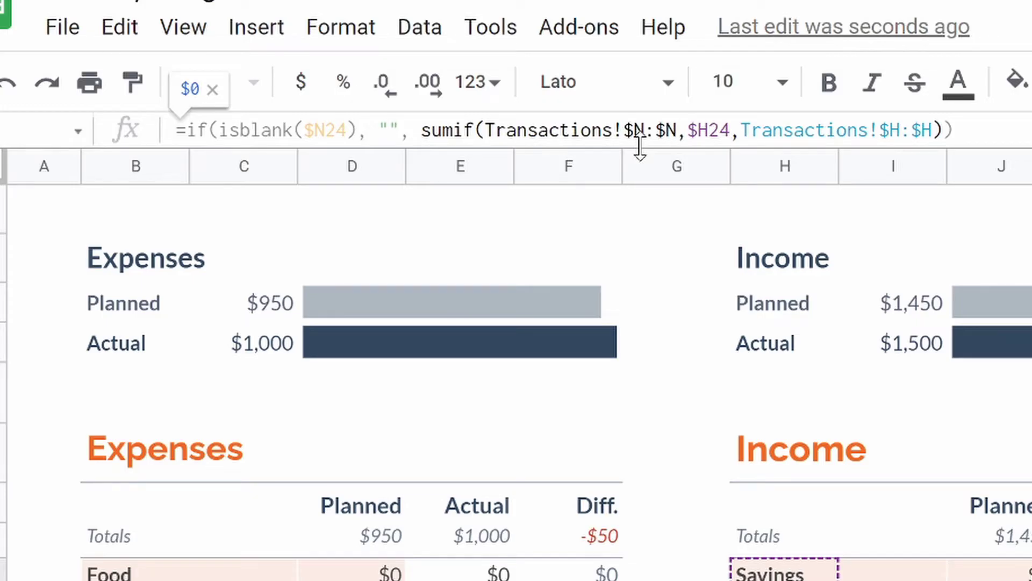
key("Right")
key("Right")
key("Right")
key("BackSpace")
type("N")
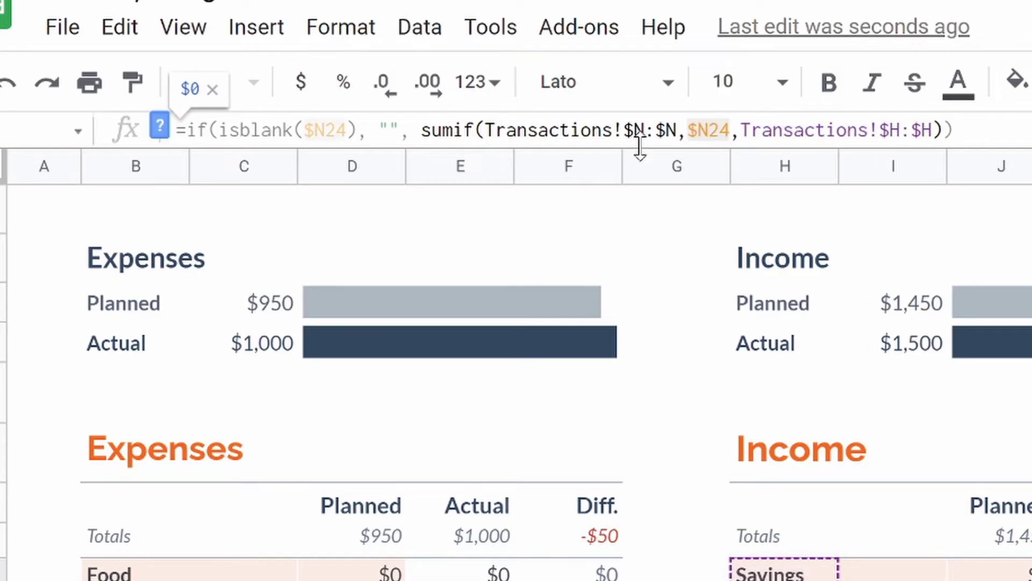
Set the sum range in Q24's sumif formula to Transactions!$M:$M and commit the formula.
key("Right")
key("Right")
key("Right")
key("Right")
key("Right")
key("Right")
key("Right")
key("Right")
key("Right")
key("Right")
key("Right")
key("Right")
key("Right")
key("Right")
key("Right")
key("Right")
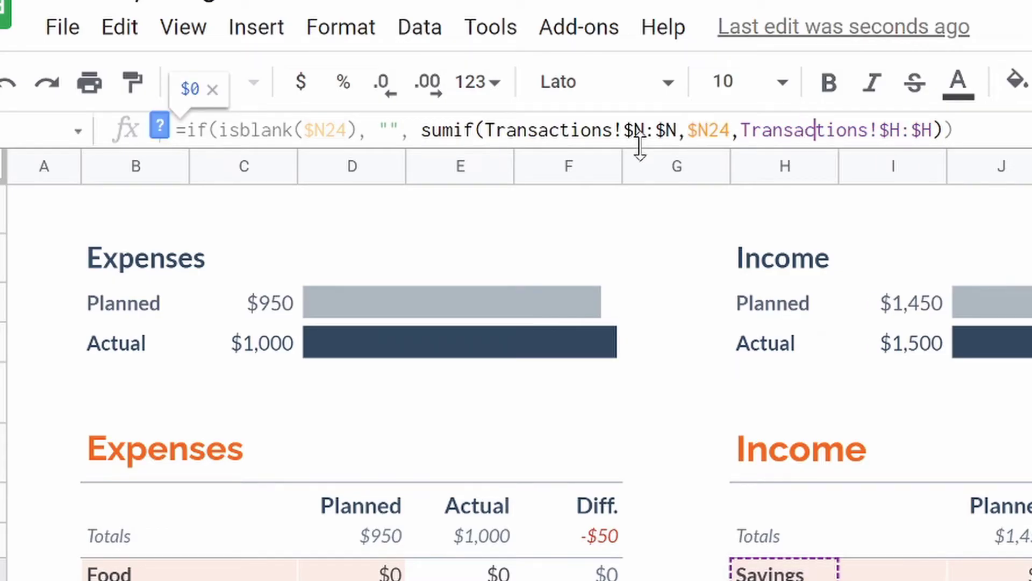
key("Right")
key("Right")
key("BackSpace")
type("M")
key("Right")
key("Right")
key("Right")
key("BackSpace")
type("M")
key("Return")
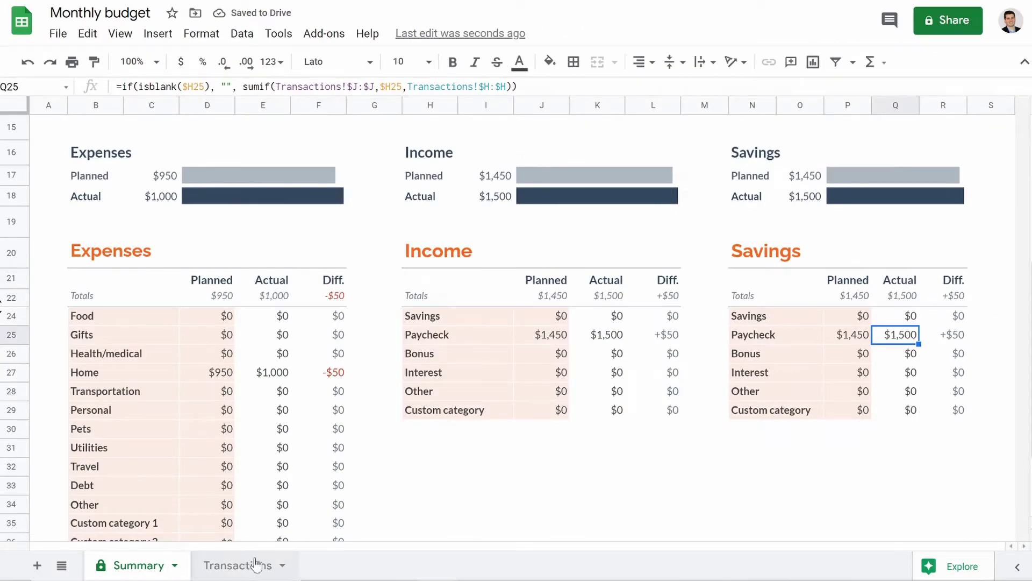
Fill the Q24 formula down through Q29, allowing the protected edit and suppressing its warning for 5 minutes.
left_click(901, 318)
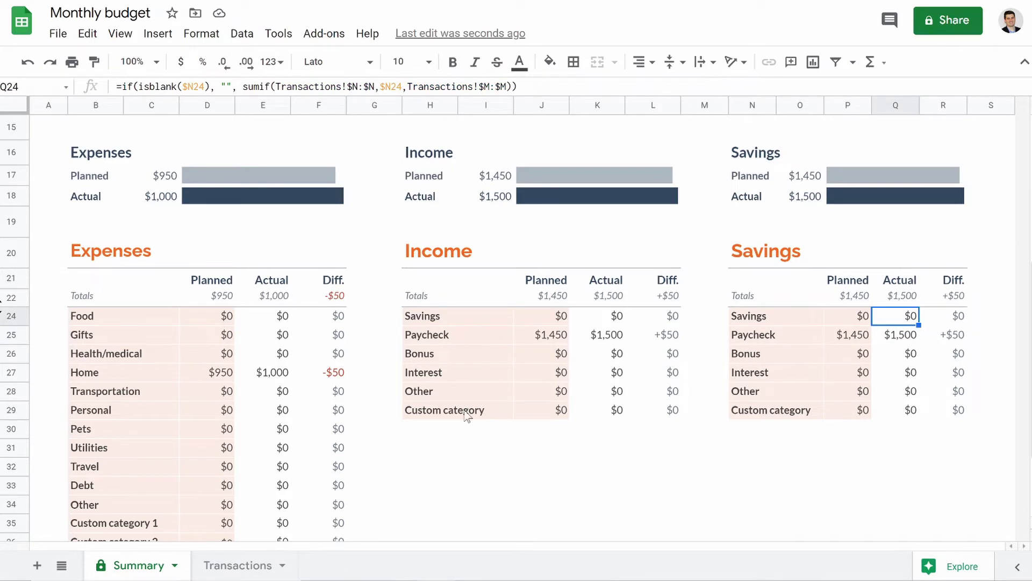
left_click_drag(919, 325, 920, 415)
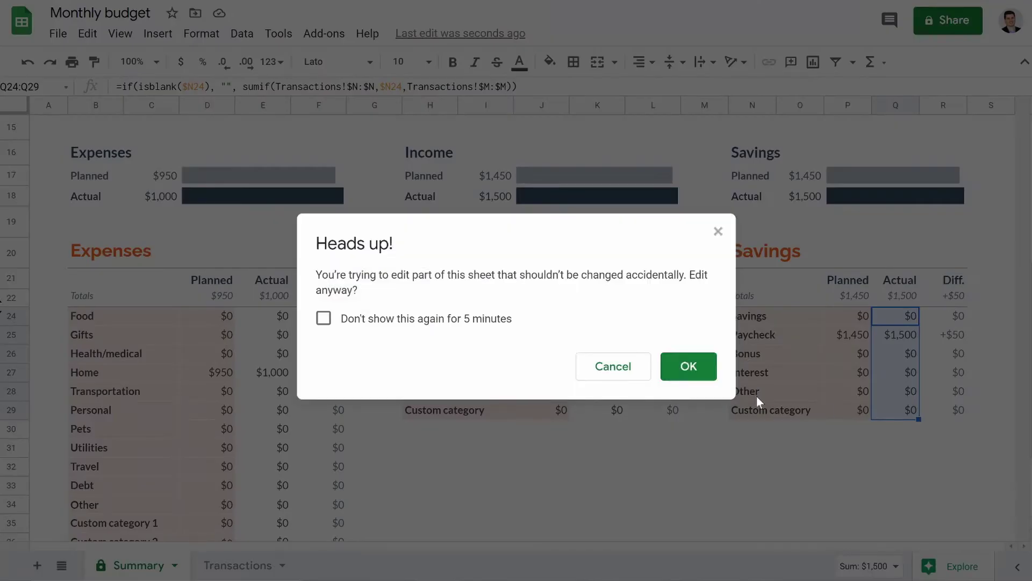
left_click(324, 318)
left_click(674, 381)
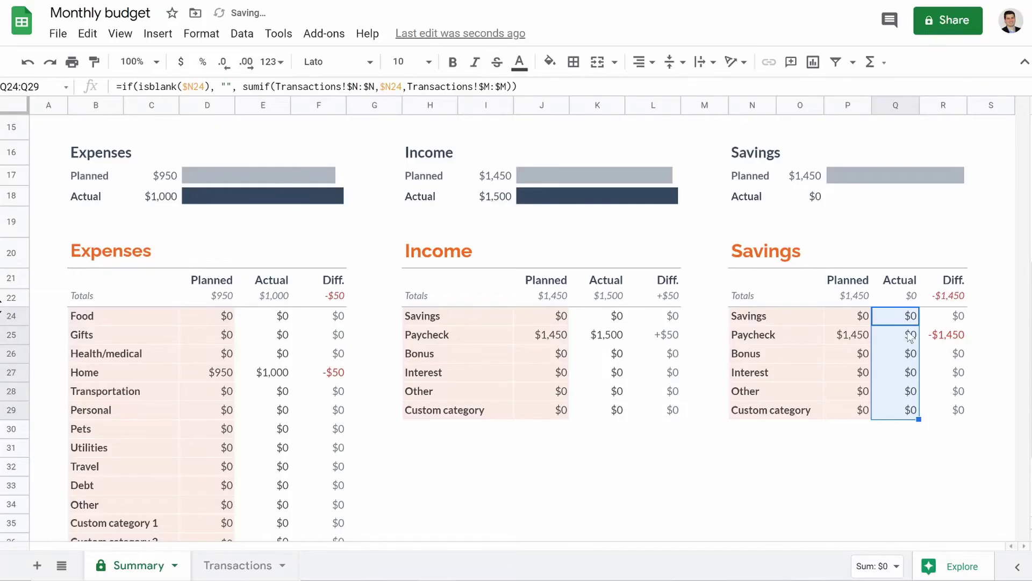
Check the filled Actual formulas of the Savings table in cells Q25 through Q29.
left_click(910, 334)
left_click(908, 358)
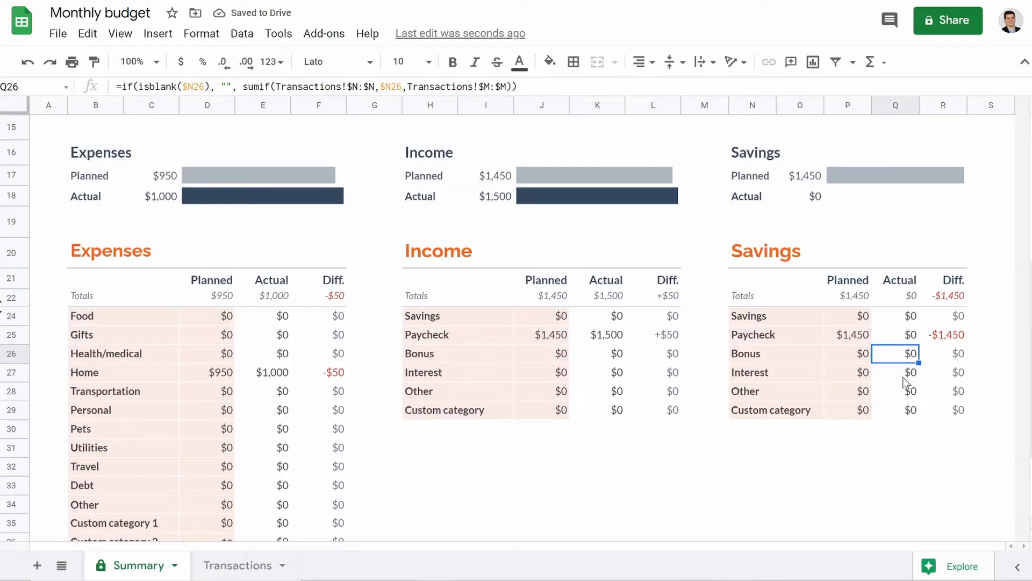
left_click(907, 380)
left_click(902, 398)
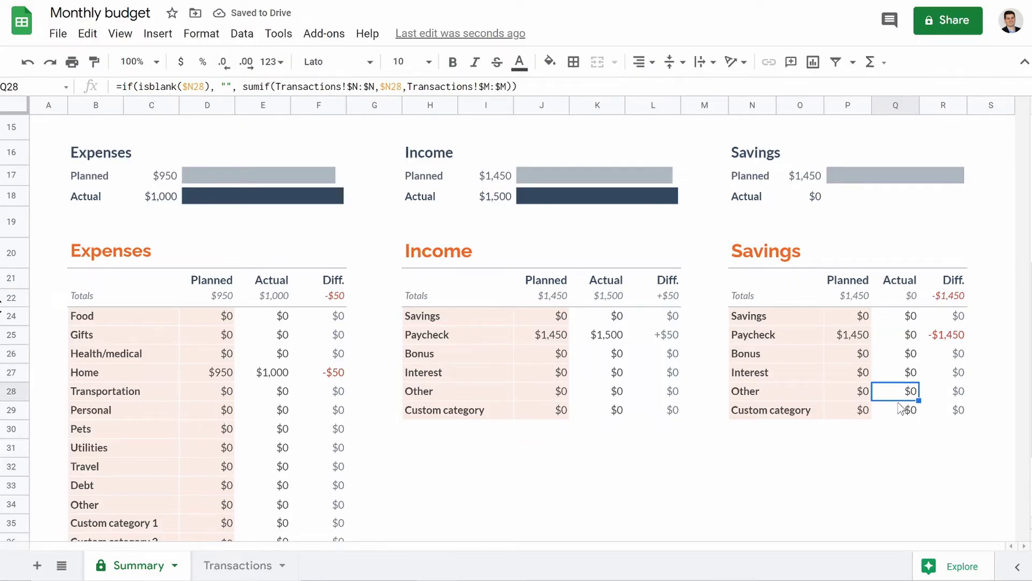
left_click(903, 416)
left_click(903, 379)
left_click(903, 409)
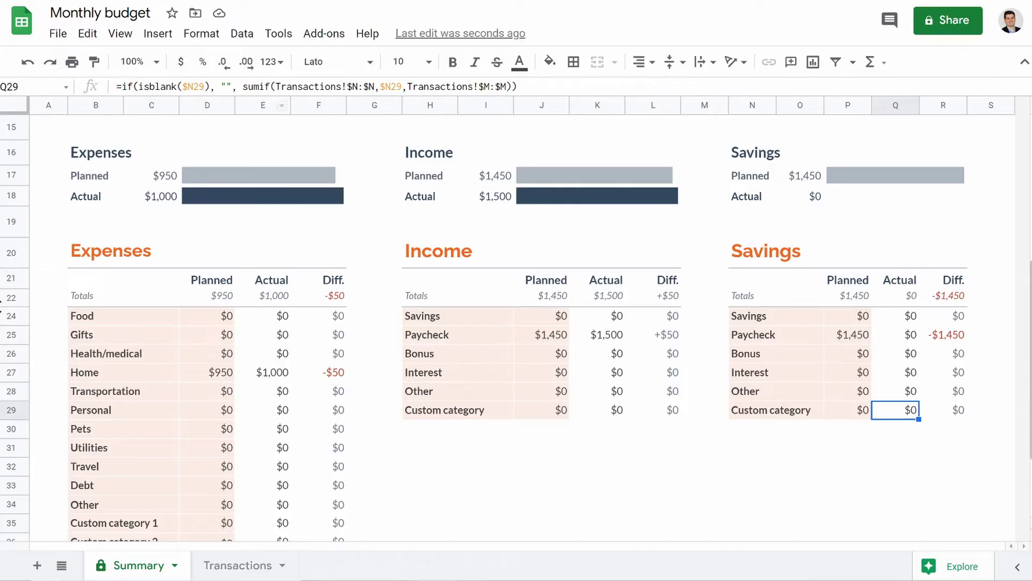
Change the isblank reference in the Savings Diff. formula of cell R24 to $N24.
left_click(957, 321)
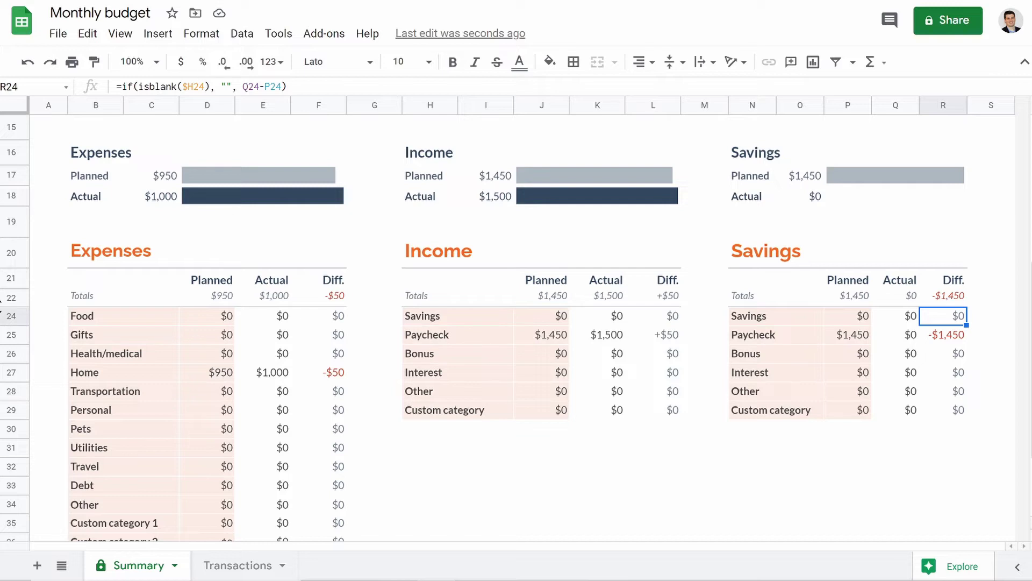
key("Delete")
type("N")
key("Return")
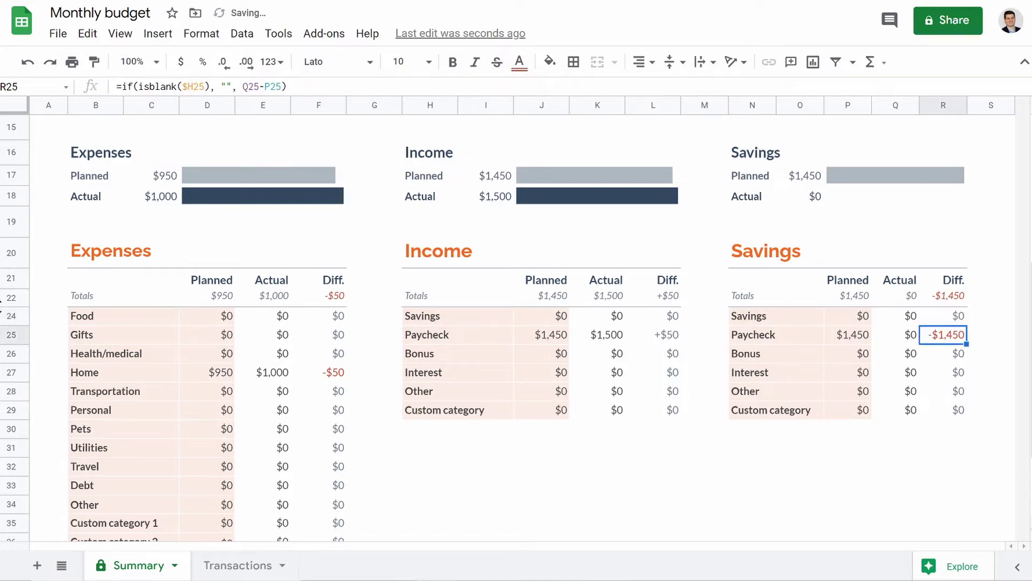
Fill the R24 formula down through R29 and check the copied references.
left_click(962, 322)
left_click_drag(971, 324, 970, 413)
left_click(953, 372)
left_click(944, 341)
left_click(953, 372)
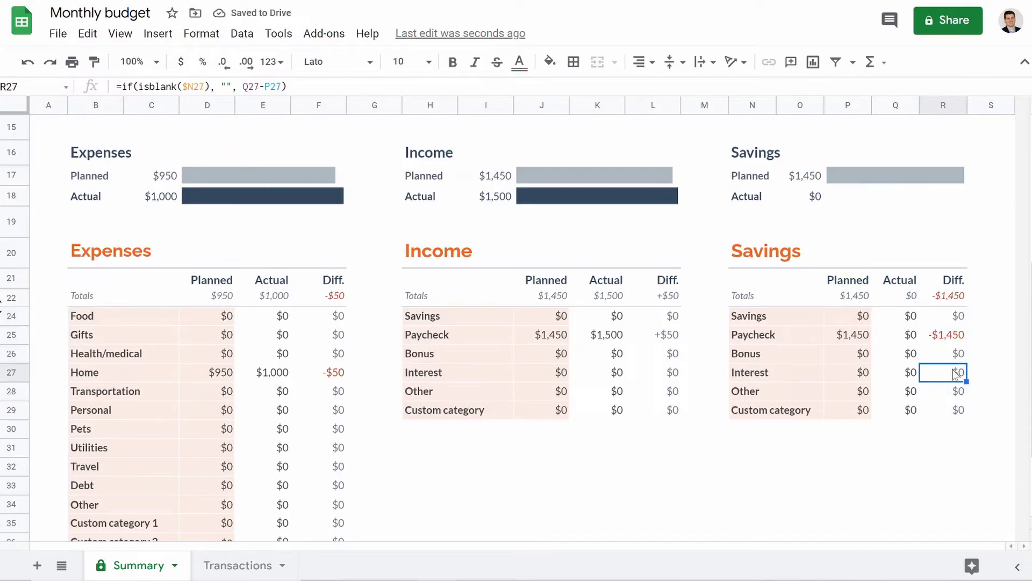
Check the sum formulas in the Savings Totals cells R22, Q22 and P22.
left_click(952, 296)
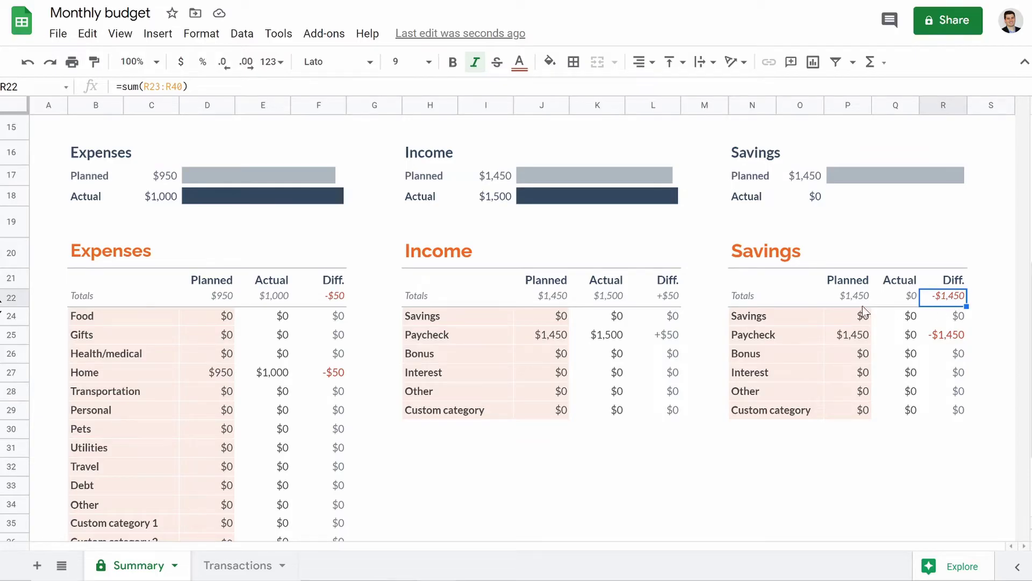
left_click(904, 299)
left_click(836, 301)
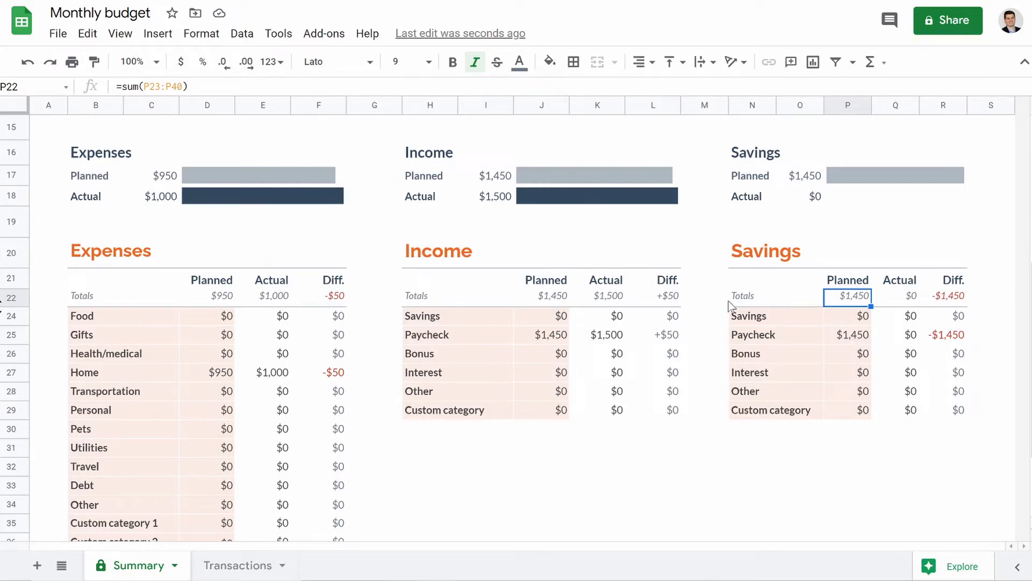
Insert five columns to the right of columns G through K in the Transactions sheet.
left_click(245, 565)
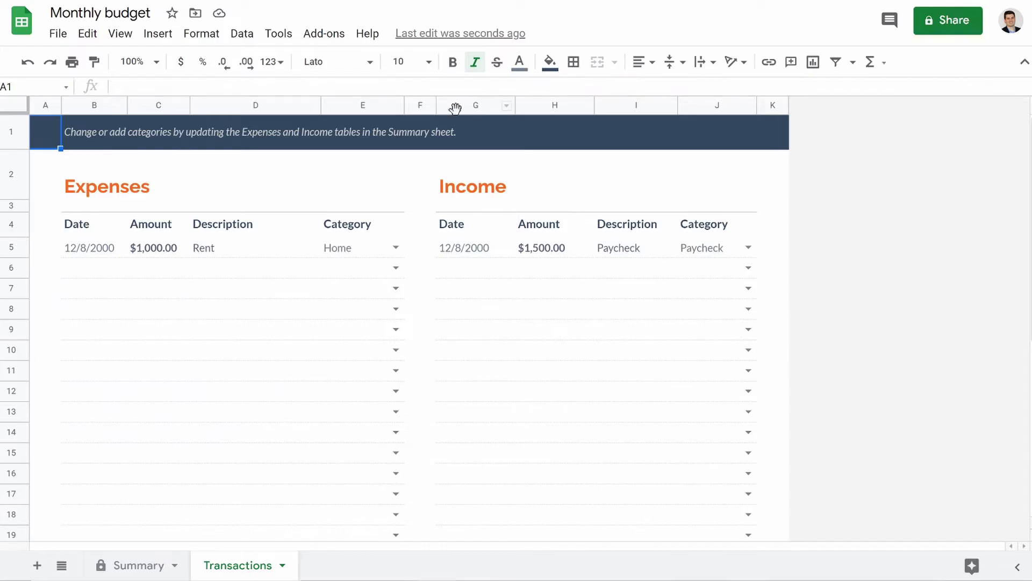
left_click_drag(455, 108, 795, 107)
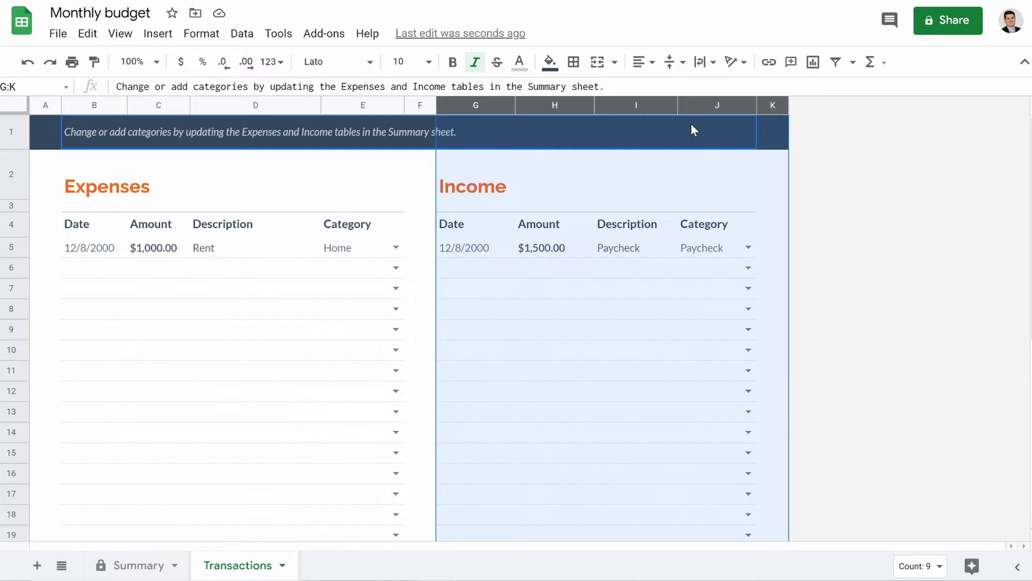
right_click(624, 110)
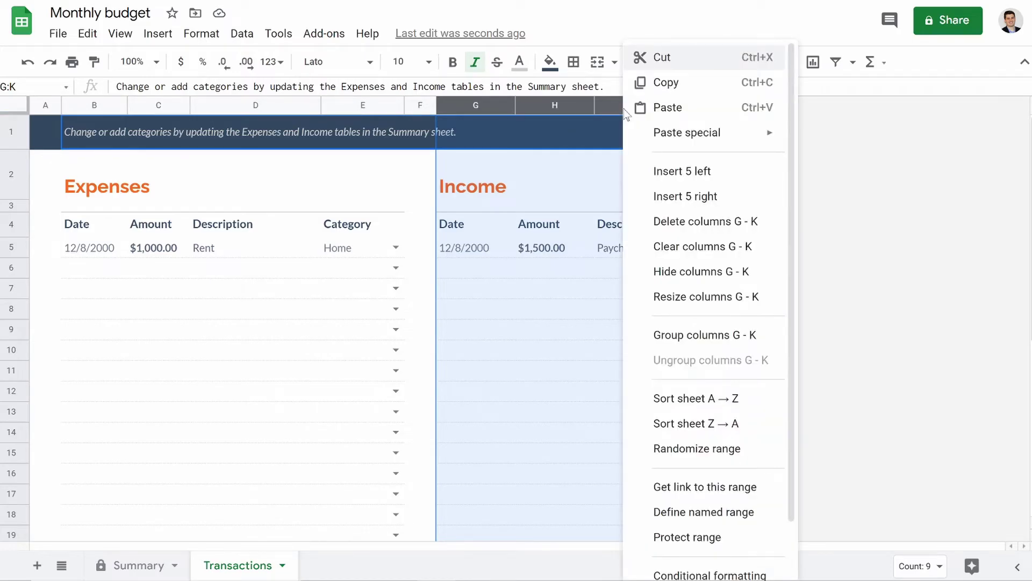
left_click(712, 199)
left_click(701, 293)
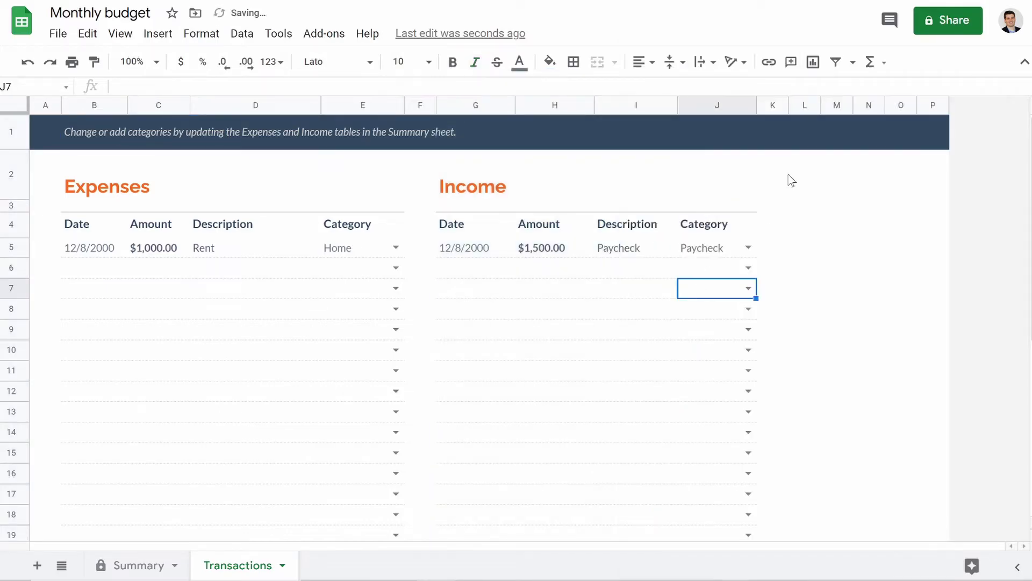
Widen the new columns L through P of the Transactions sheet together.
right_click(809, 108)
left_click(781, 126)
left_click_drag(803, 110, 967, 104)
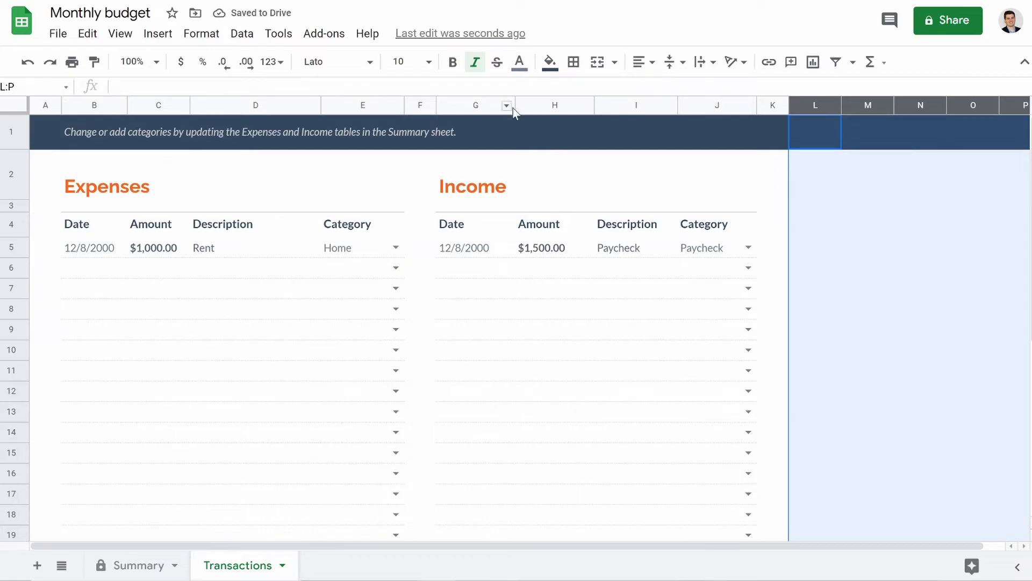
Copy the Income table's columns G through J and paste them starting at column L.
left_click(451, 190)
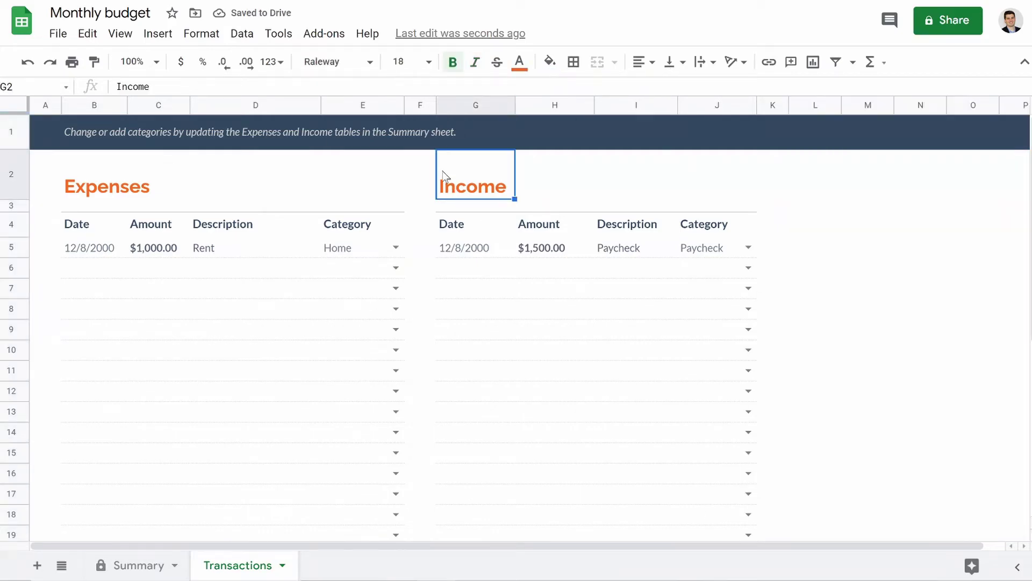
left_click_drag(456, 105, 754, 112)
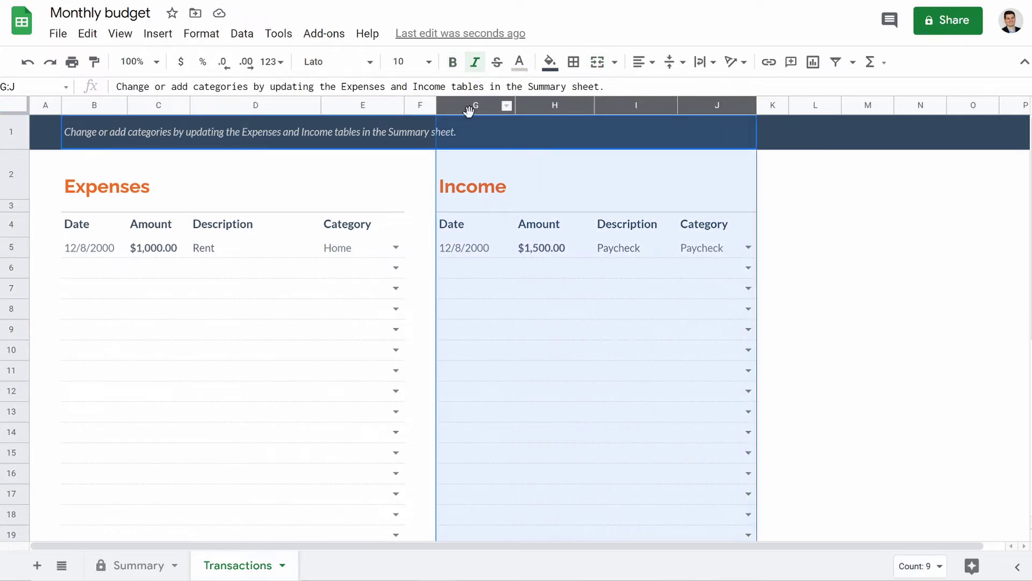
key("ctrl+c")
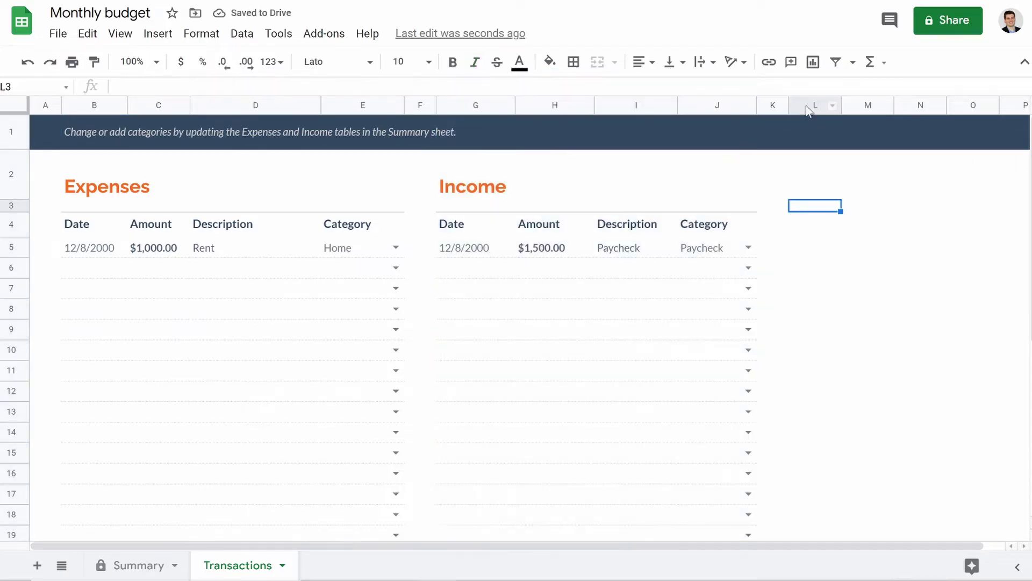
left_click(812, 105)
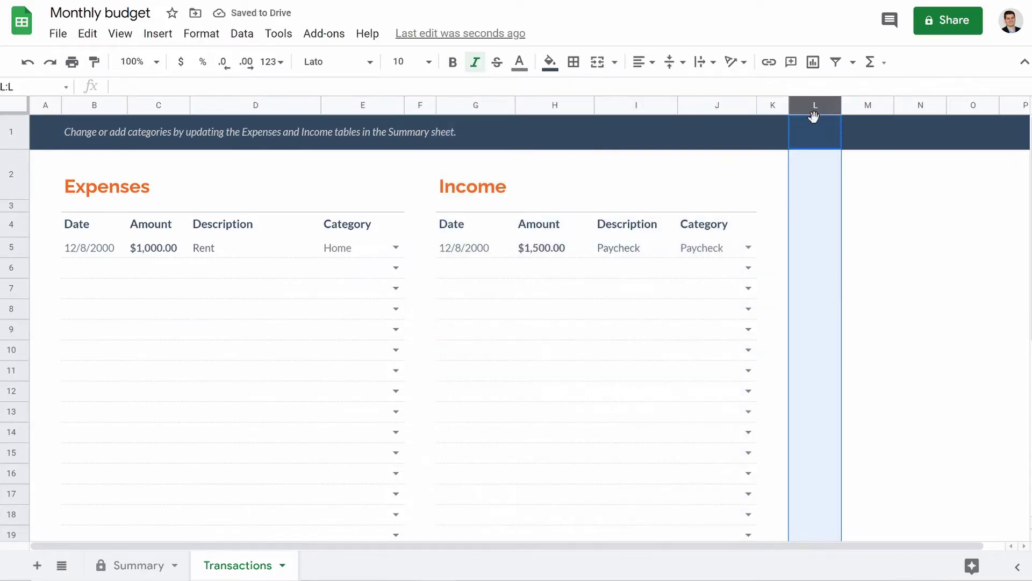
key("ctrl+v")
left_click(837, 340)
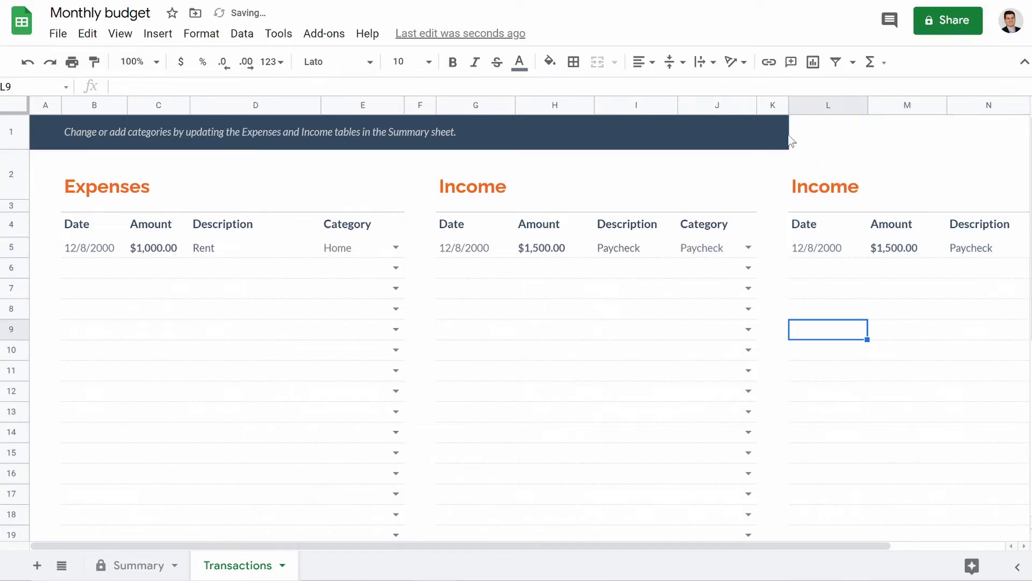
Extend the instruction banner in row 1 across the new table by merging cells B1:P1.
left_click(802, 139)
key("ctrl+c")
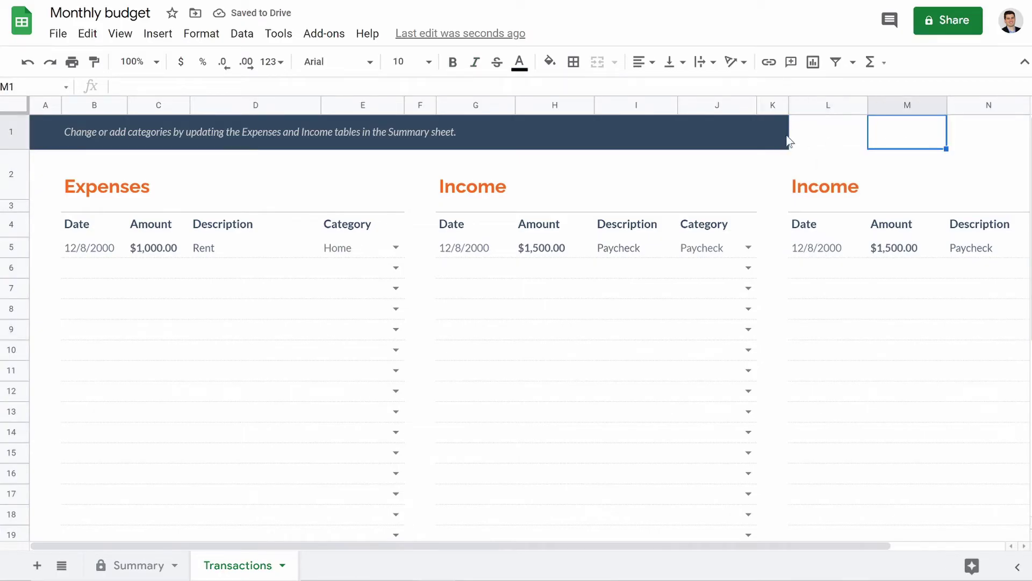
left_click(726, 538)
left_click_drag(735, 544, 825, 546)
left_click_drag(933, 132, 612, 131)
left_click_drag(995, 143, 249, 136)
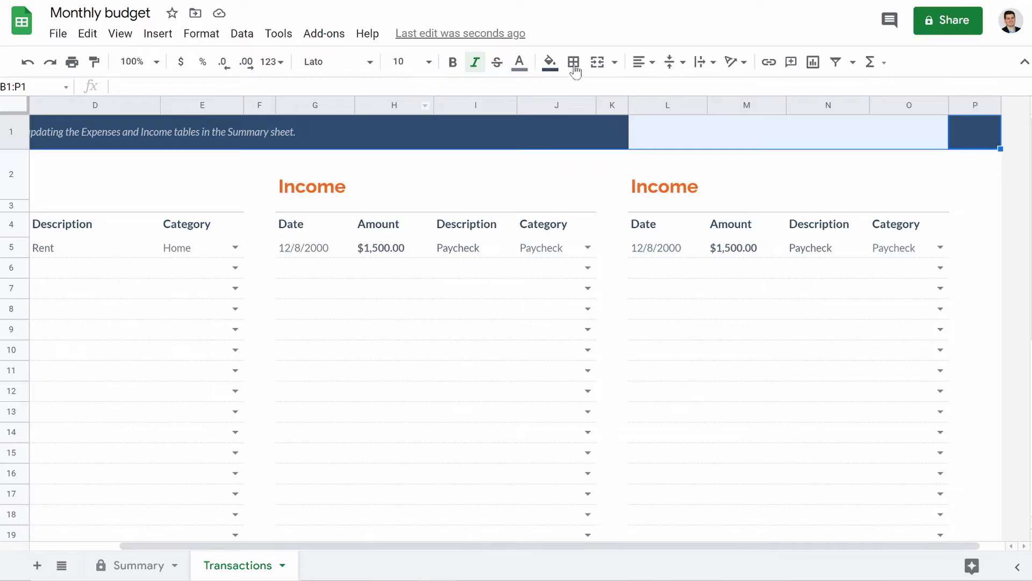
left_click(606, 65)
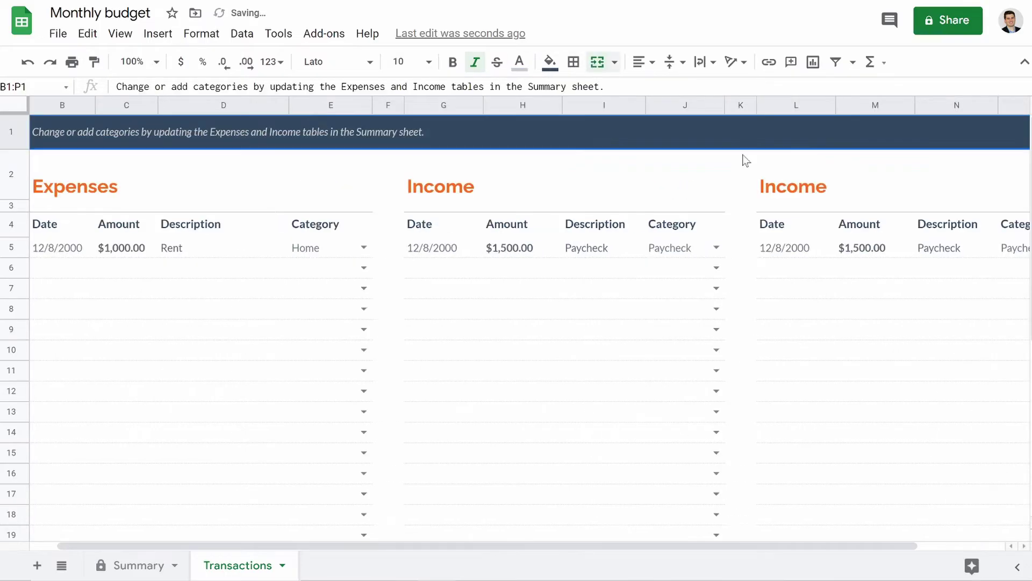
Change the heading of the copied table in cell L2 to Savings.
left_click(801, 189)
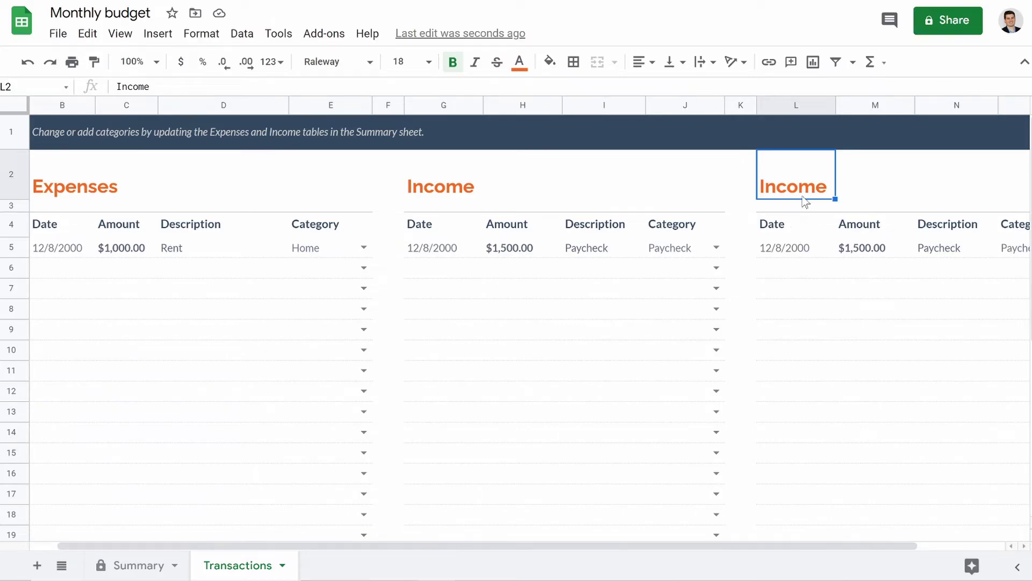
type("Sa")
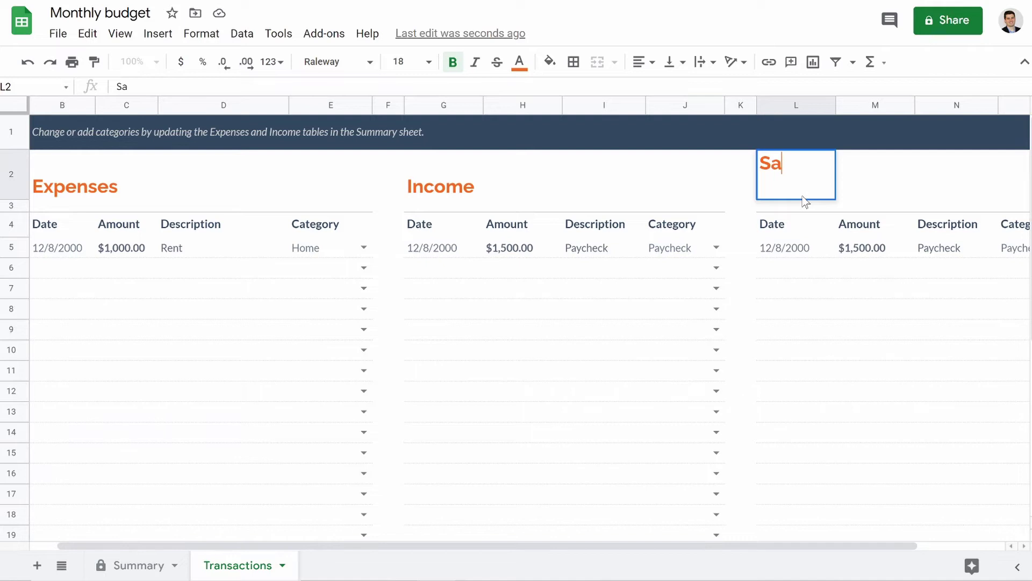
type("vings")
key("Return")
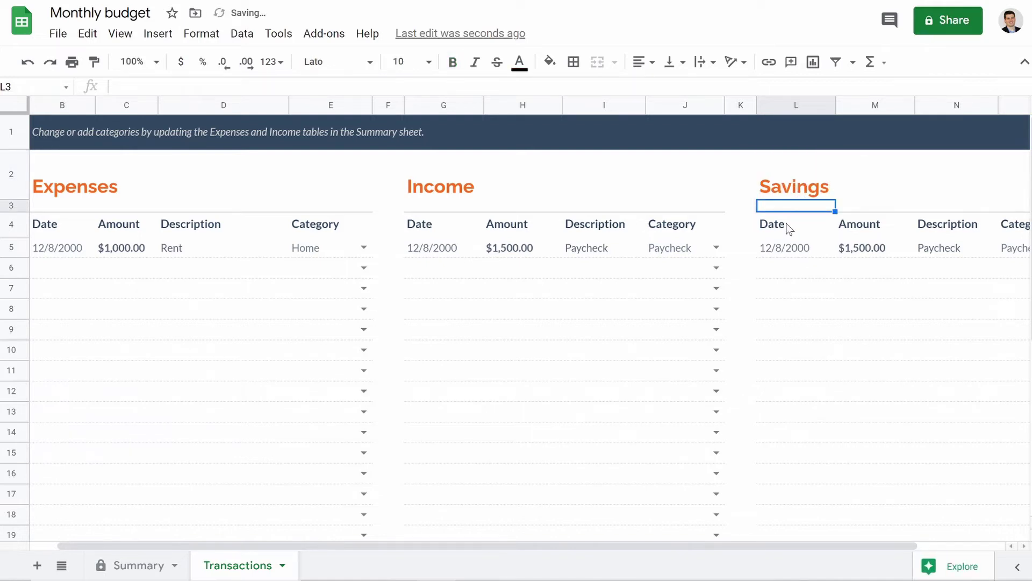
Look through the sample date, amount, description and category entries in row 5 of the Savings table.
left_click(783, 254)
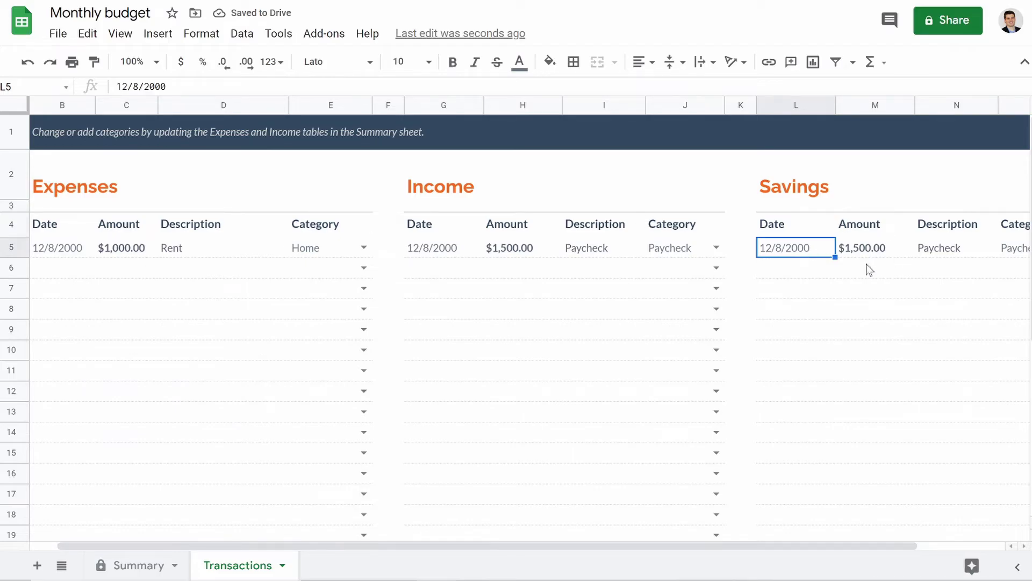
key("Right")
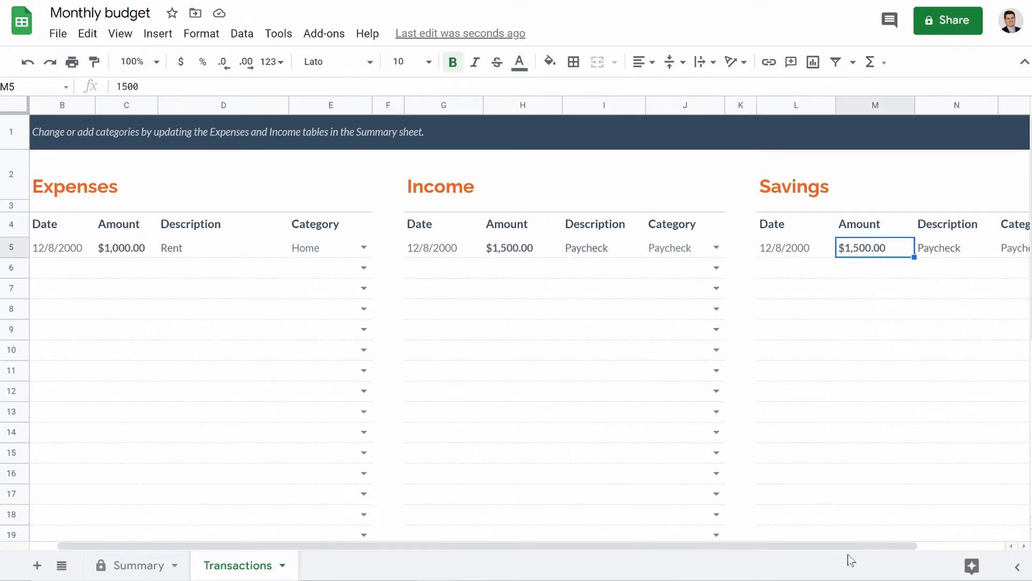
left_click_drag(836, 546, 908, 546)
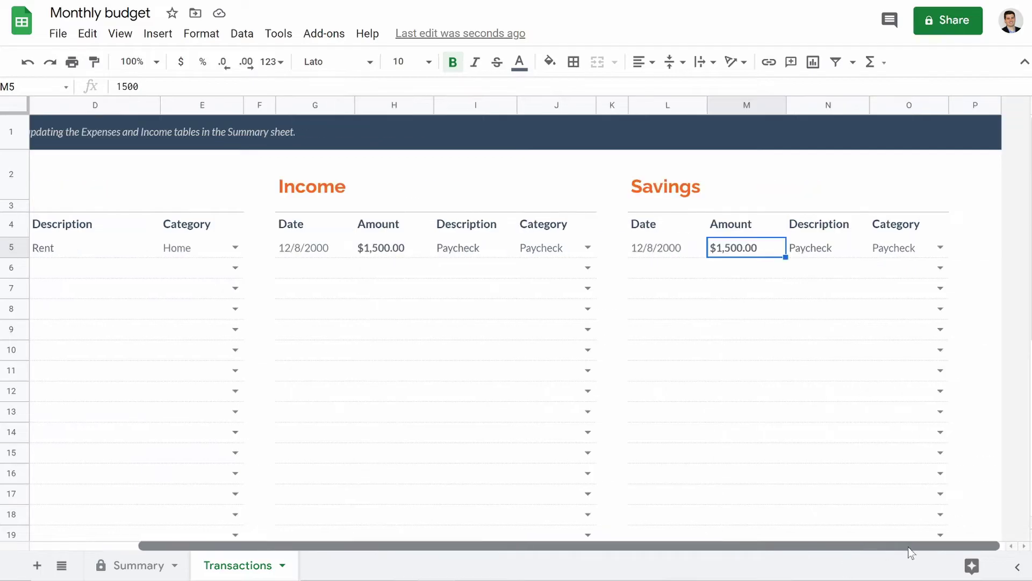
left_click(811, 249)
left_click(900, 248)
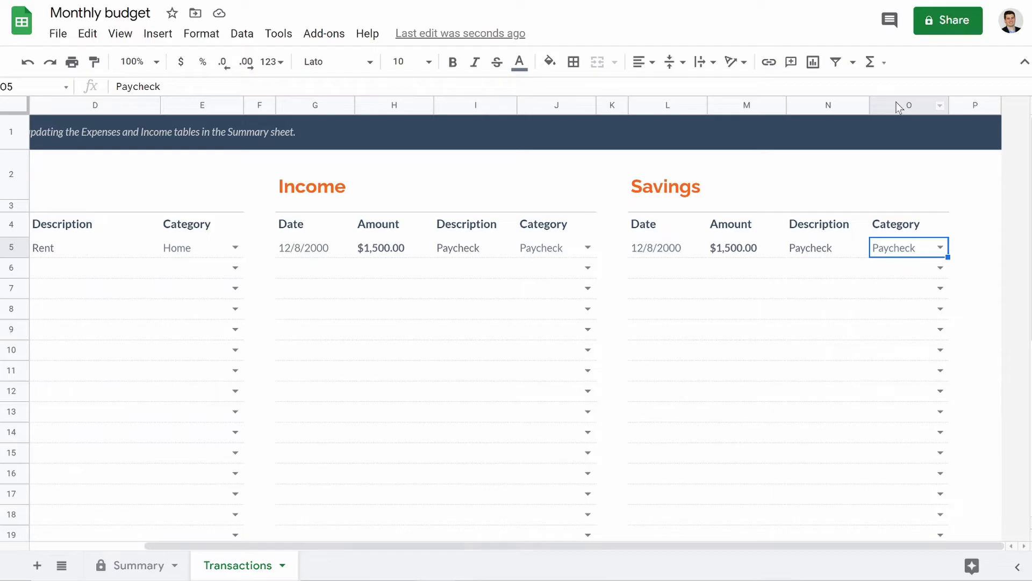
Narrow columns D, A, F, K, I and N so the three transaction tables sit closer together.
left_click_drag(772, 549, 462, 562)
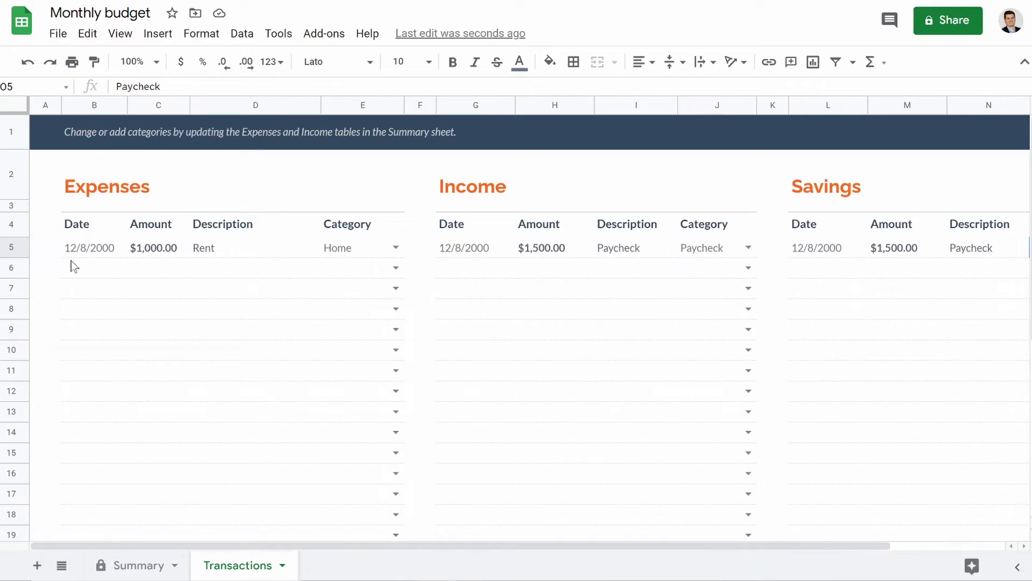
left_click_drag(319, 109, 270, 112)
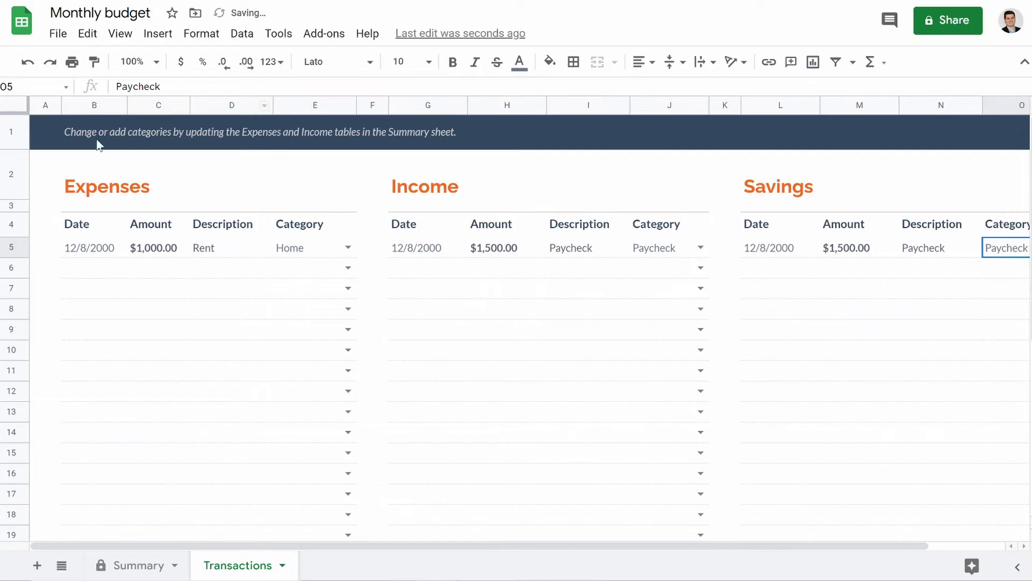
left_click_drag(62, 106, 52, 106)
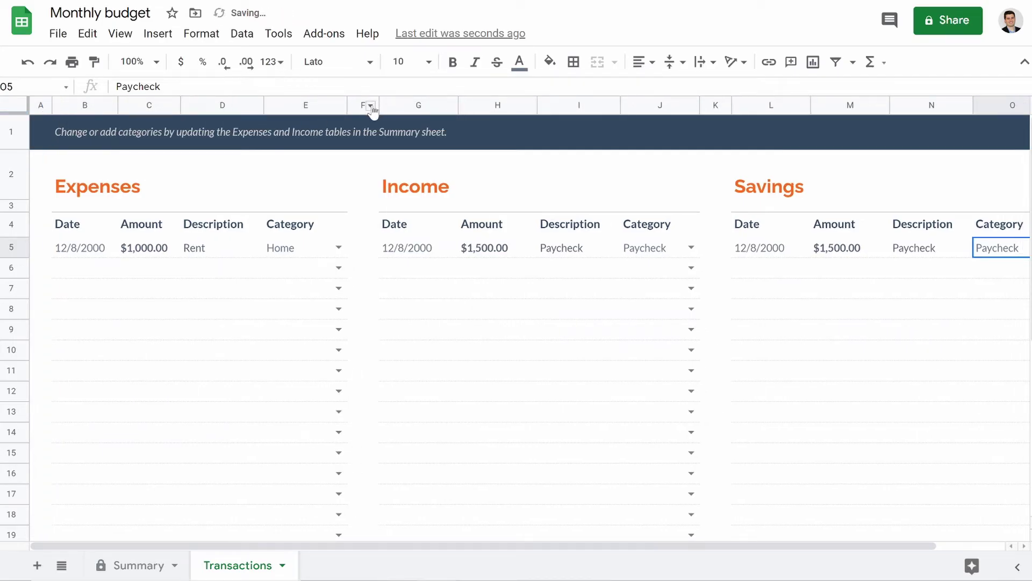
left_click_drag(378, 110, 365, 106)
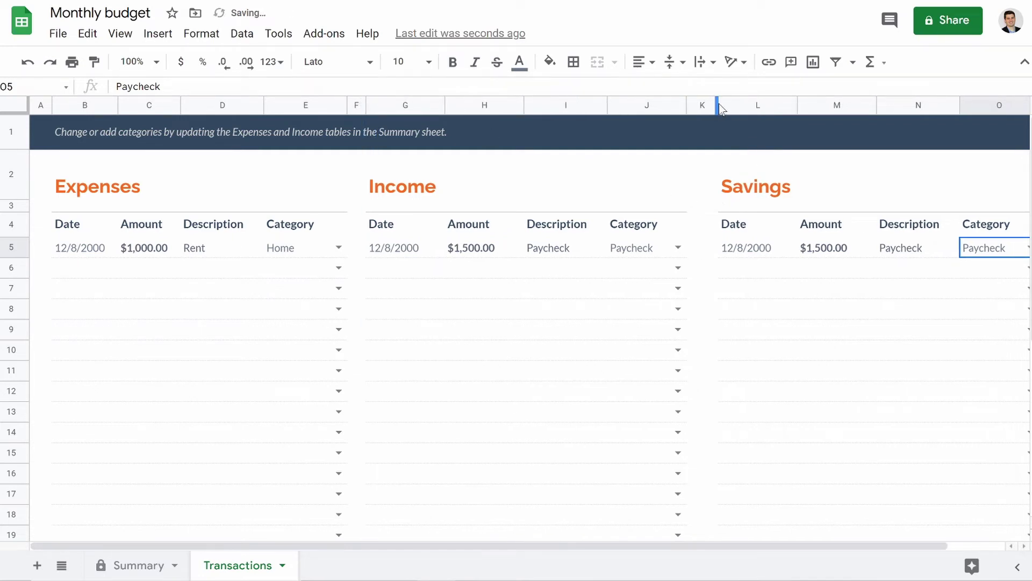
left_click_drag(717, 102, 701, 102)
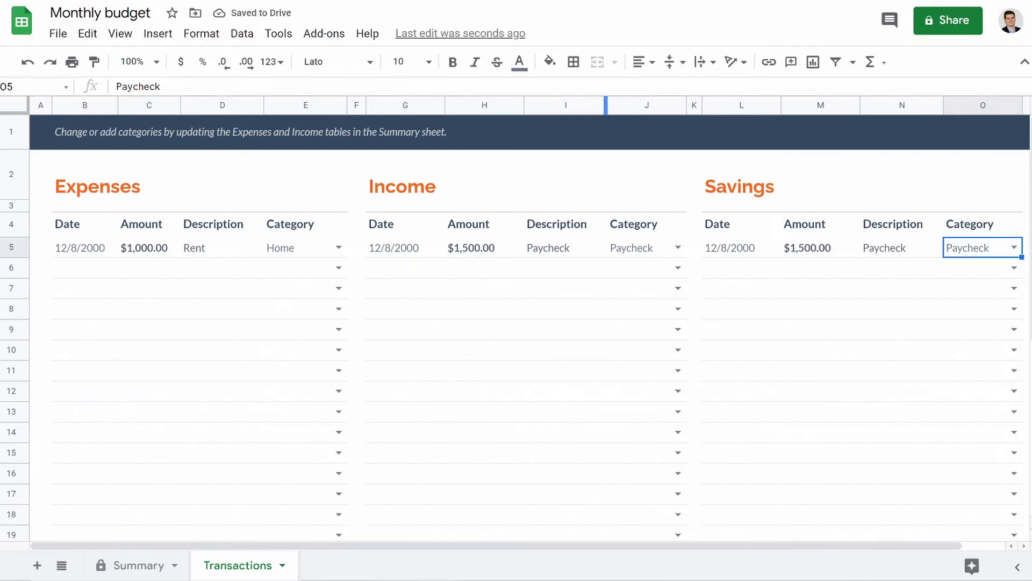
left_click_drag(606, 105, 598, 107)
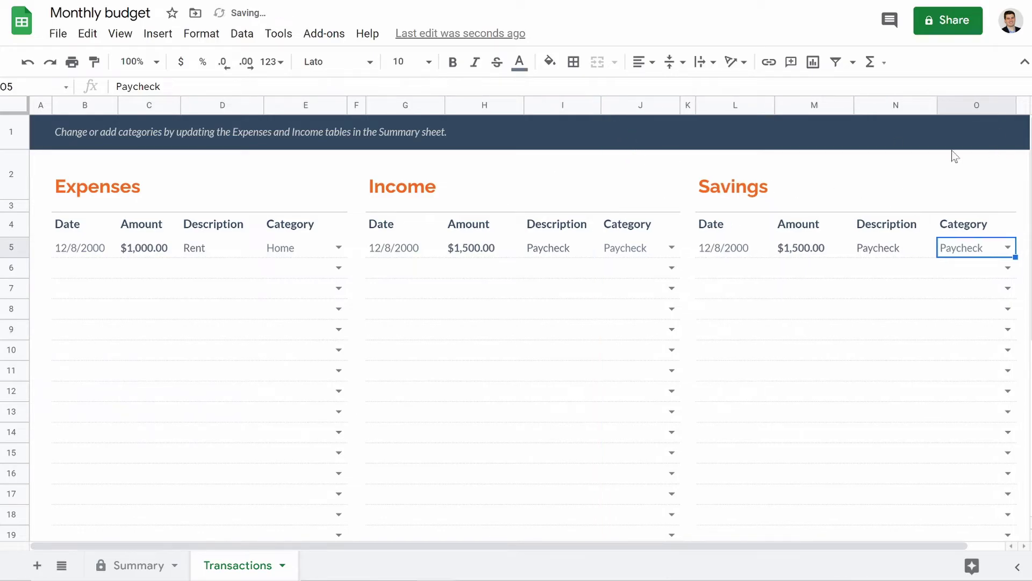
left_click_drag(936, 105, 927, 105)
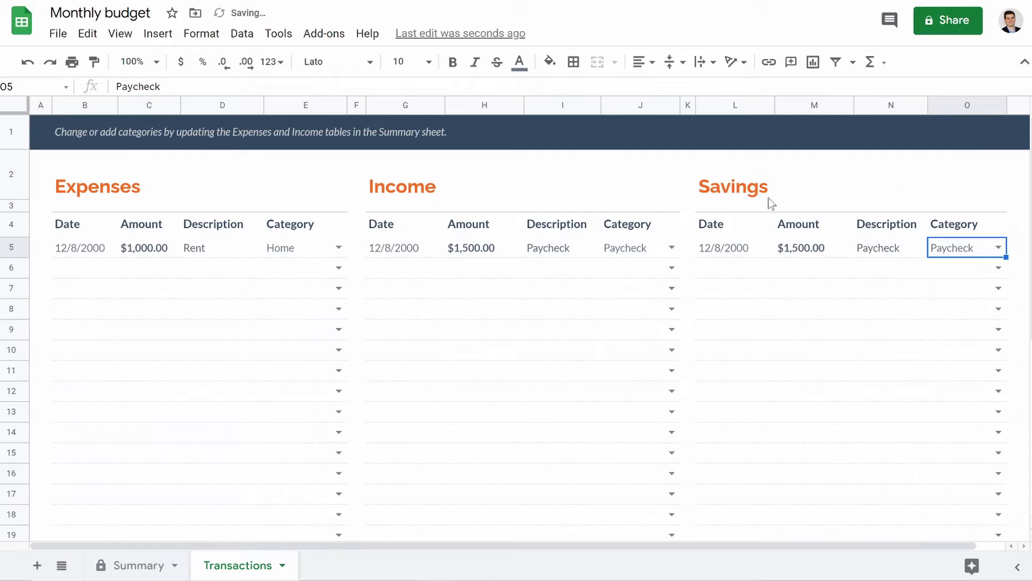
Narrow columns L and G slightly to tighten the Savings and Income tables in the Transactions sheet.
left_click_drag(775, 105, 771, 107)
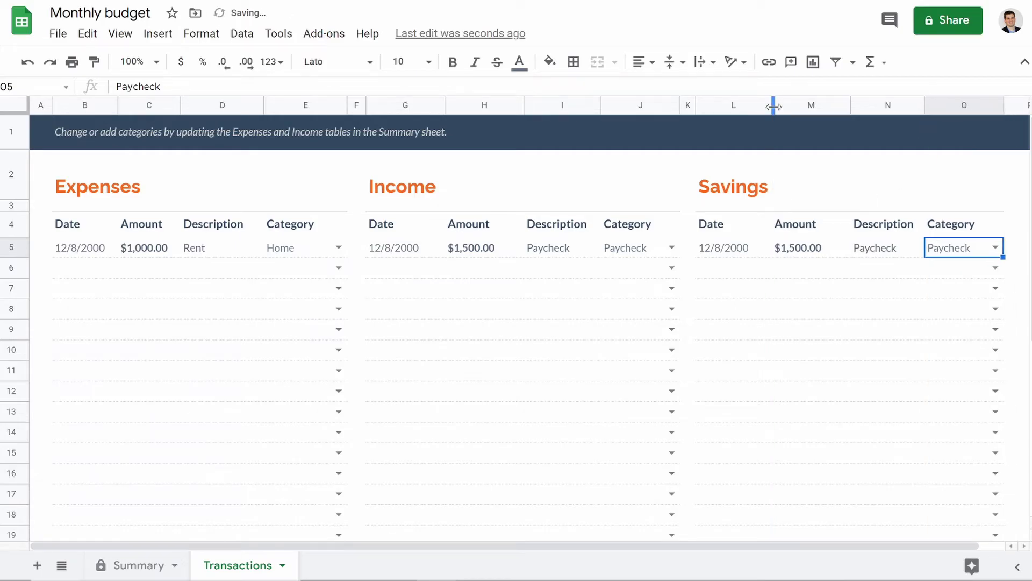
left_click_drag(445, 105, 439, 106)
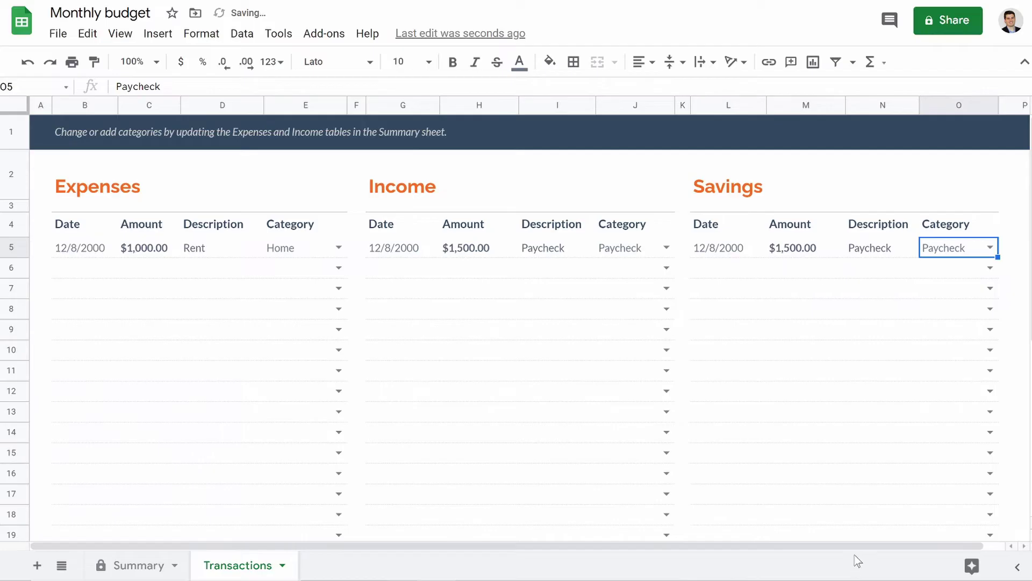
left_click(869, 537)
scroll(913, 547, "right", 1)
scroll(936, 547, "left", 1)
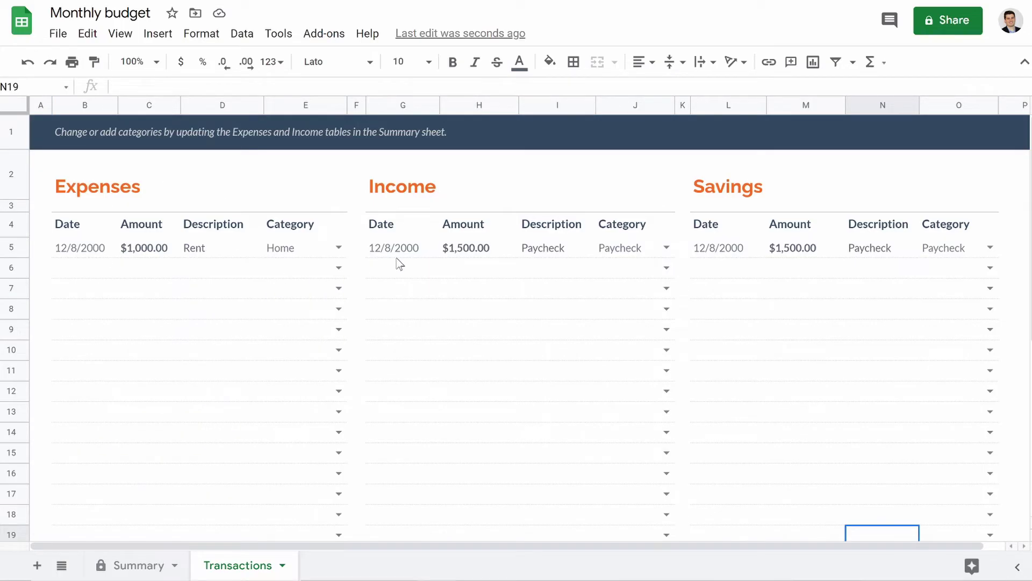
Compare the category choices in row 5 of the three transaction tables with the Savings category names in the Summary sheet.
left_click(289, 251)
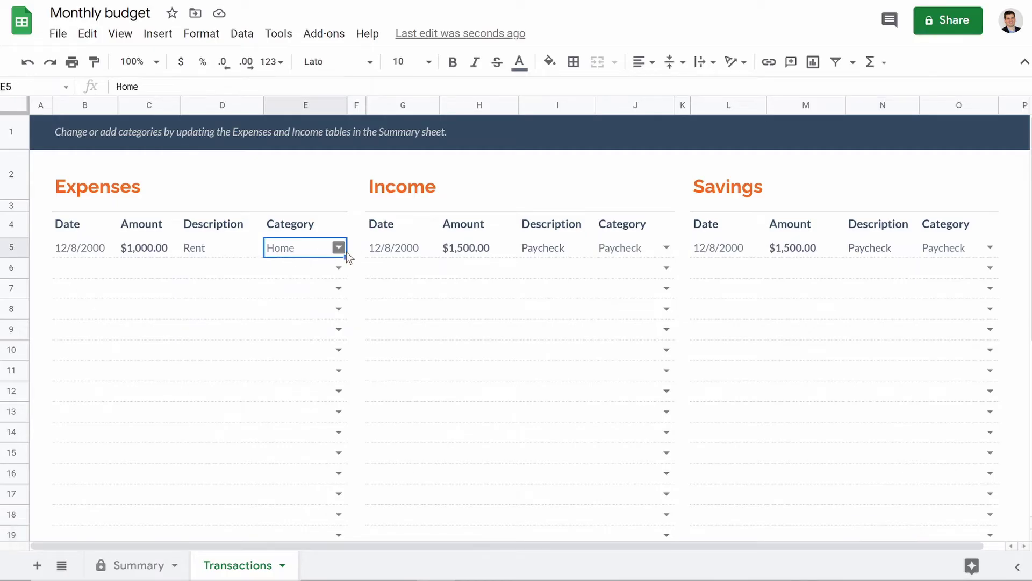
left_click(339, 248)
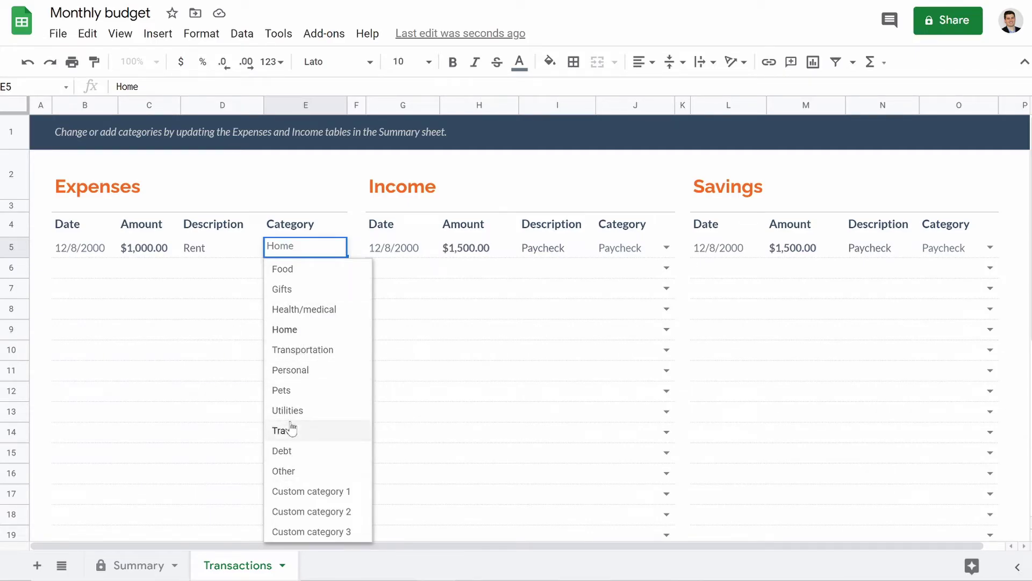
left_click(666, 247)
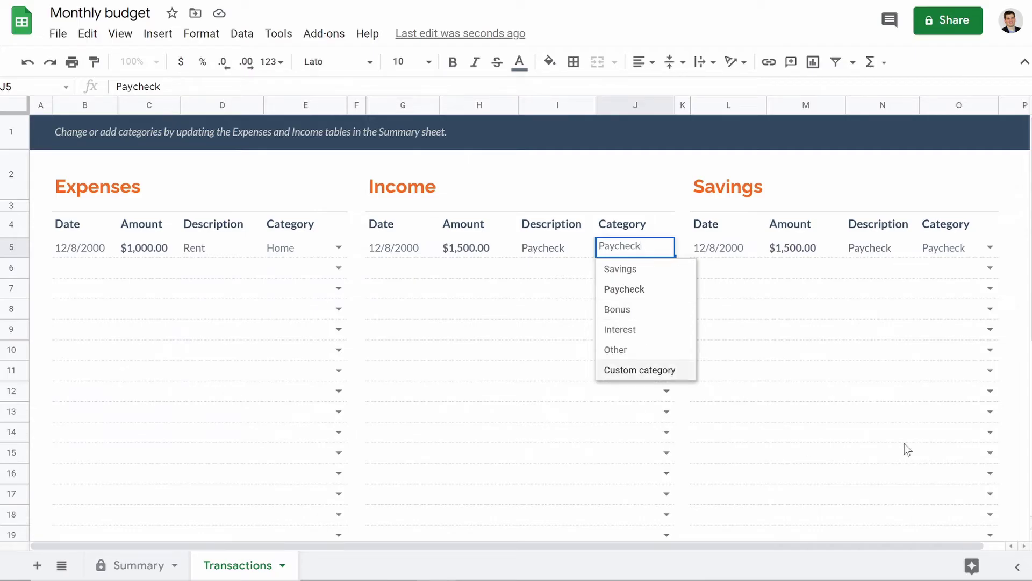
left_click(989, 247)
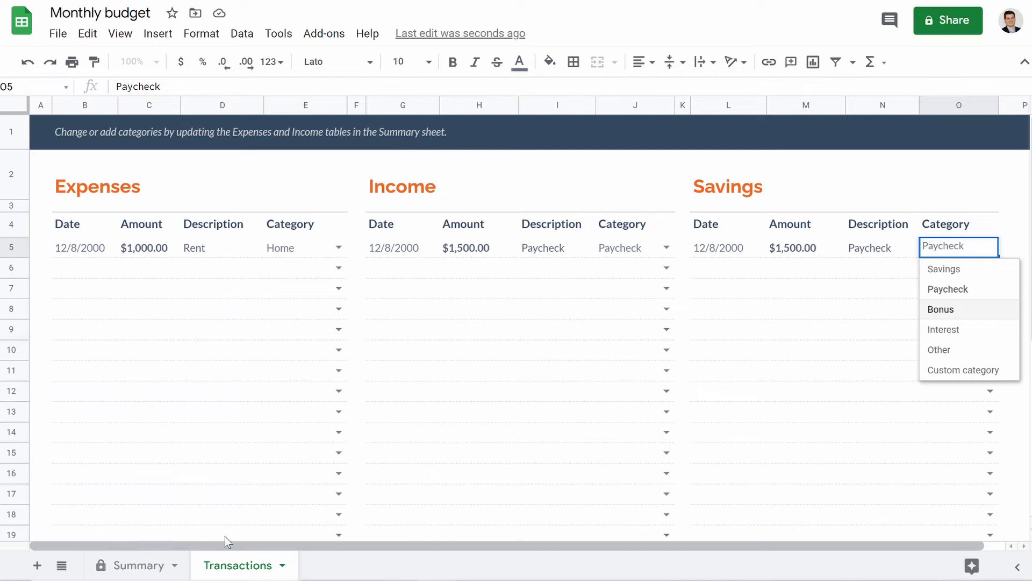
left_click(148, 564)
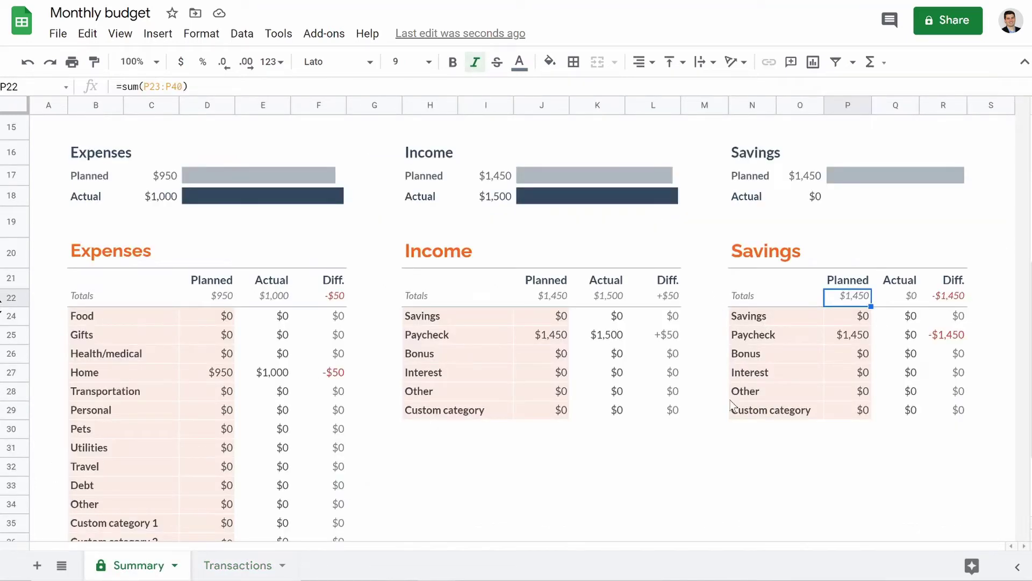
left_click(746, 322)
left_click(753, 334)
left_click(752, 352)
left_click(764, 409)
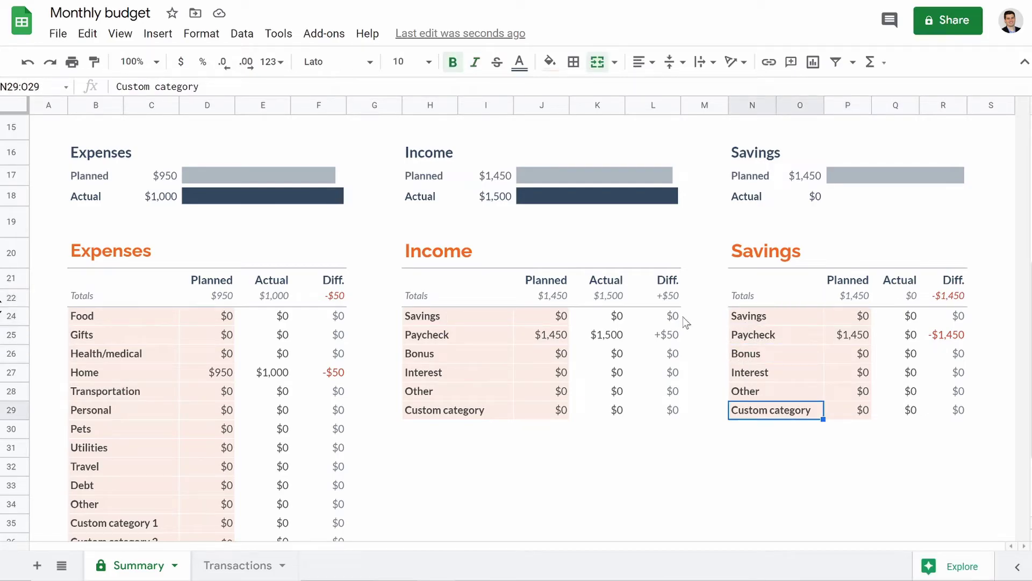
Rename the first Income category in cell H24 of the Summary sheet to TEST.
left_click(505, 320)
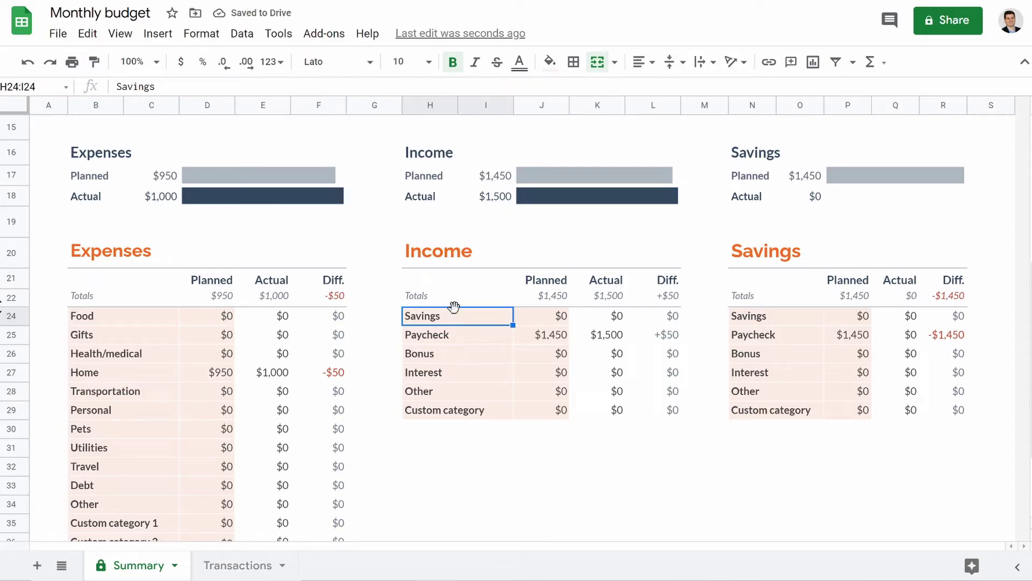
type("TEST")
key("Return")
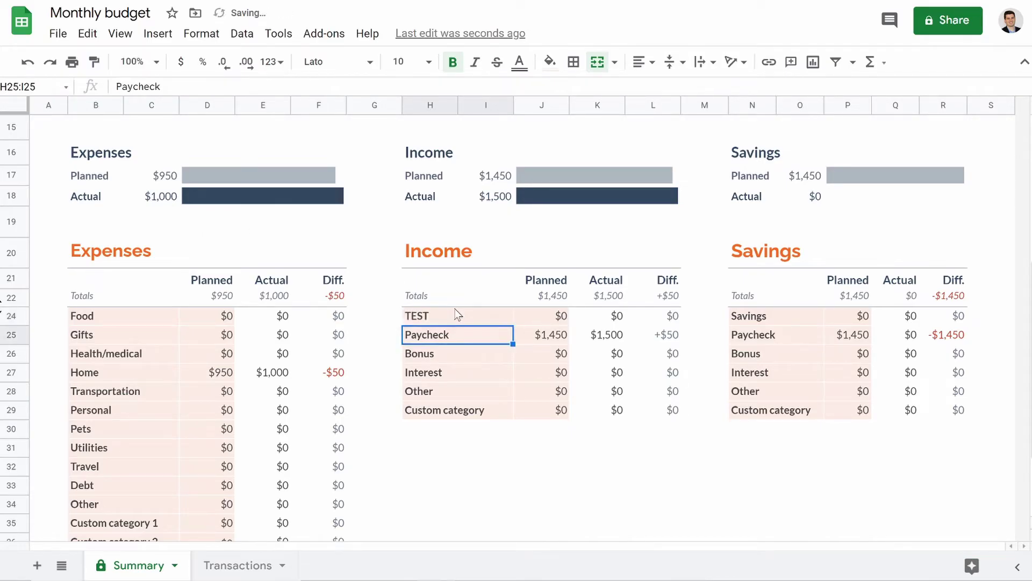
Set the Income entry's category in cell J5 of the Transactions sheet to TEST.
left_click(237, 569)
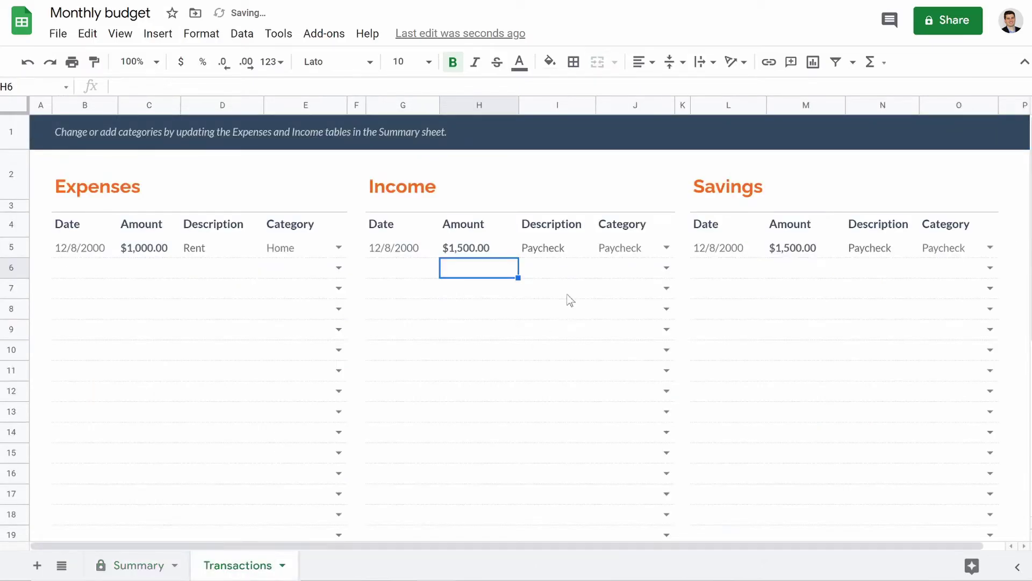
left_click(666, 247)
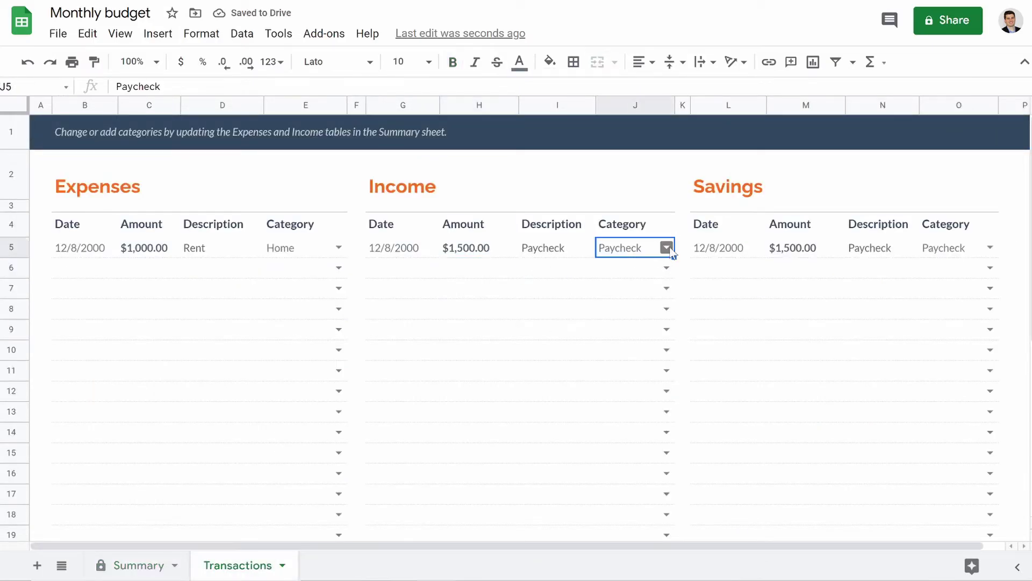
left_click(666, 248)
left_click(615, 267)
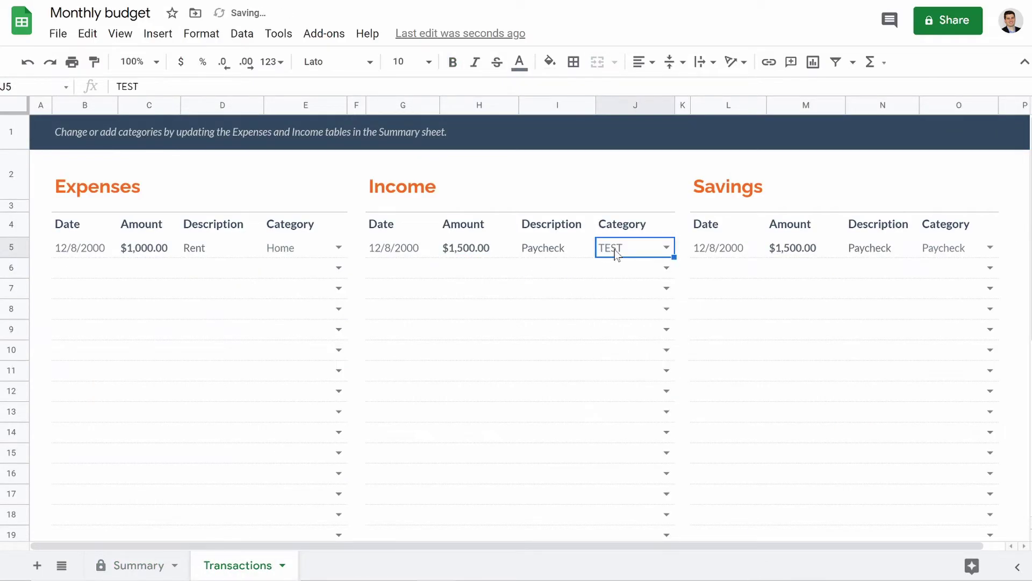
Check the Income amounts in the Summary sheet and examine the first and last Savings categories.
left_click(144, 571)
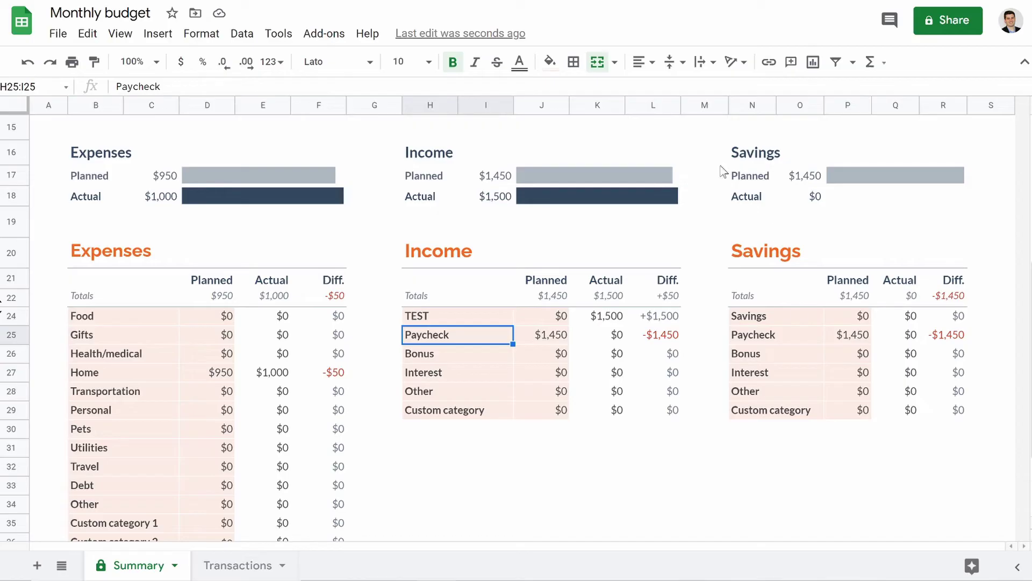
left_click(769, 318)
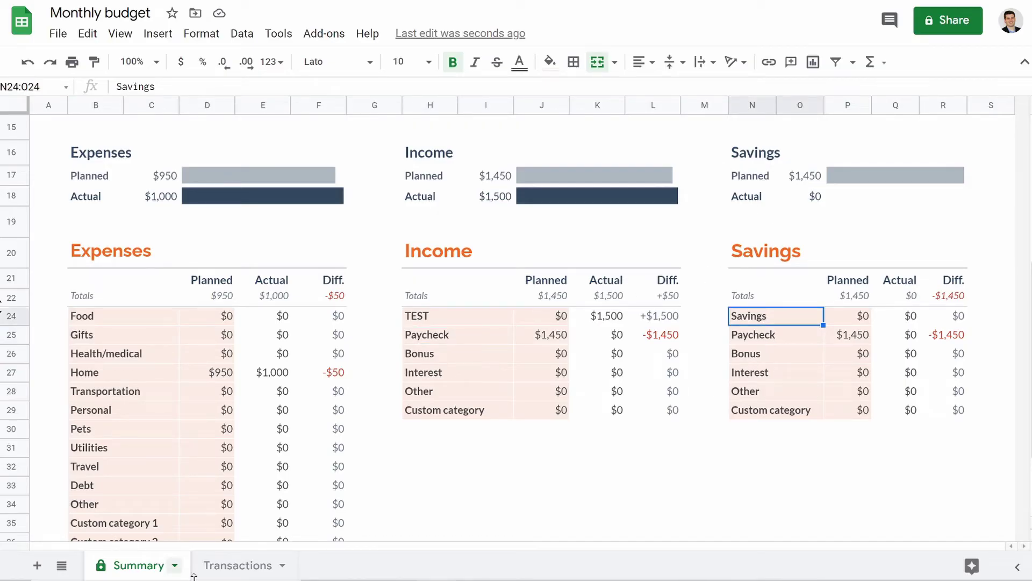
left_click(231, 565)
left_click(133, 565)
left_click(768, 414)
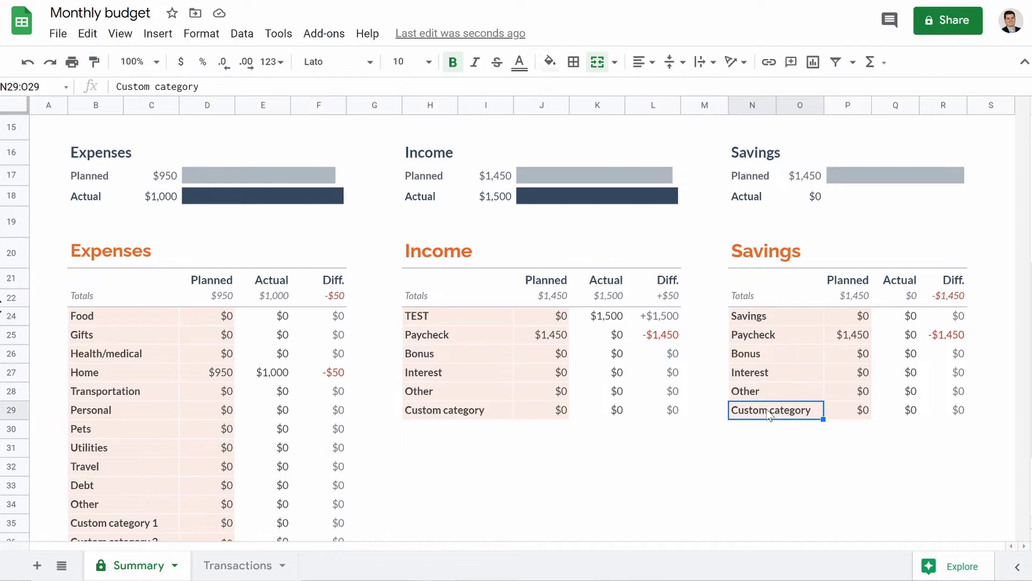
Open the data validation settings for the Savings category cells O5:O33 in the Transactions sheet.
left_click(215, 564)
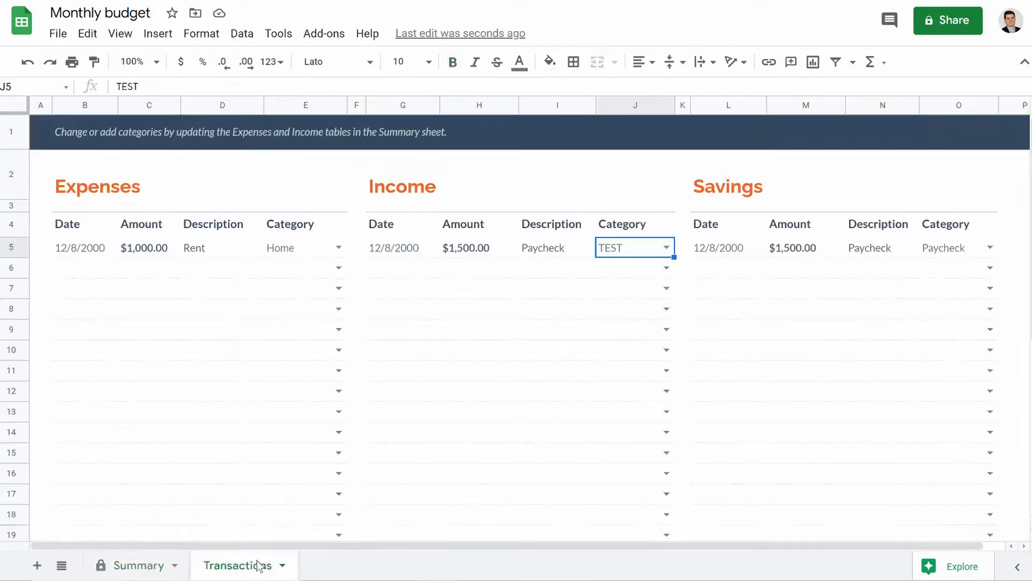
left_click(971, 243)
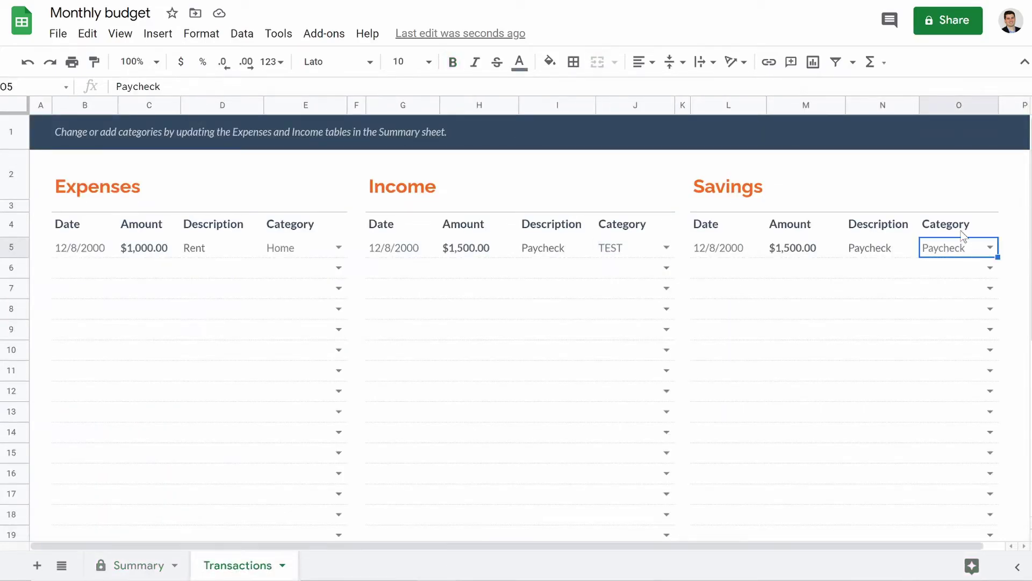
left_click_drag(959, 250, 969, 576)
left_click_drag(972, 532, 972, 532)
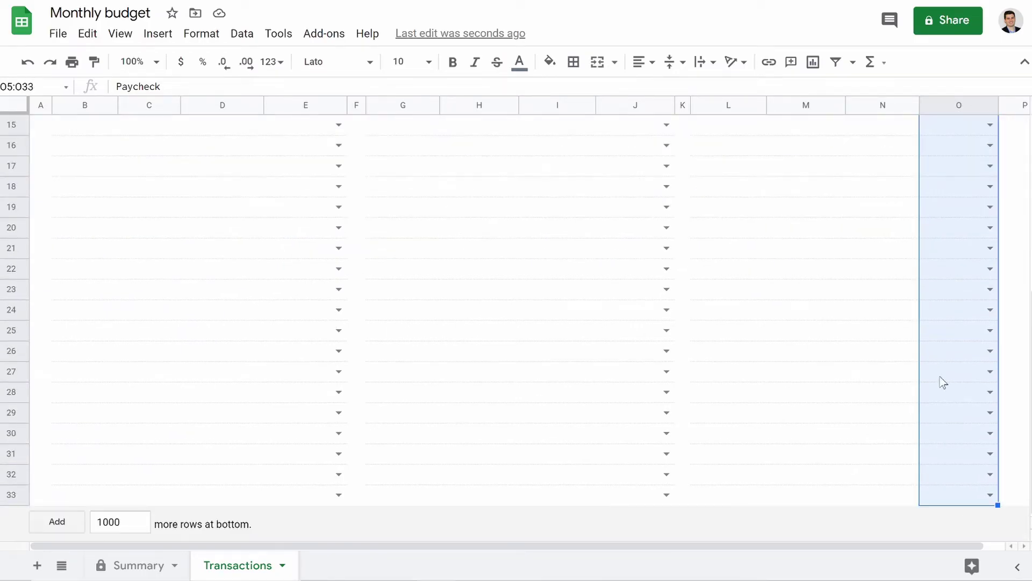
right_click(945, 330)
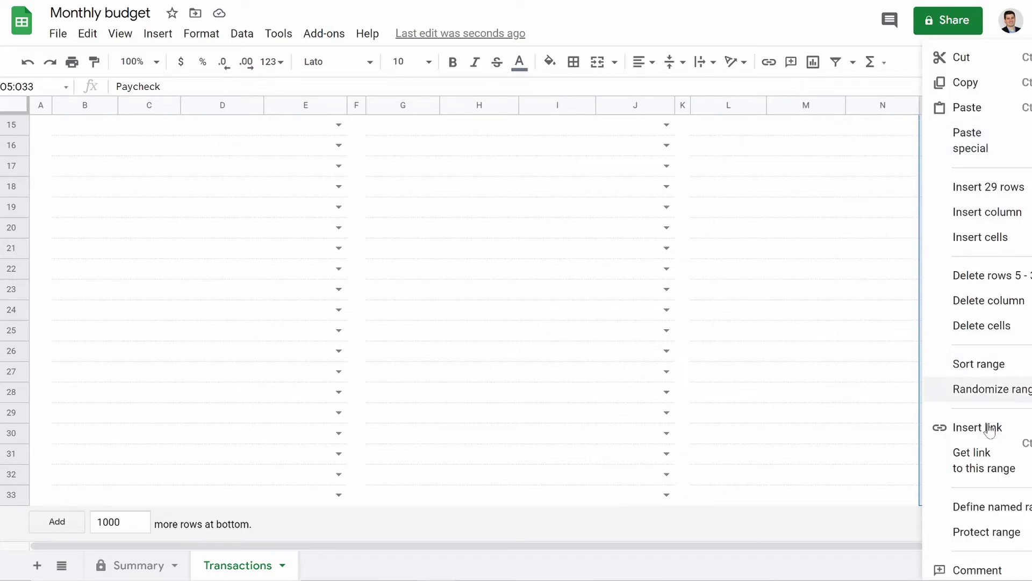
scroll(964, 529, "down", 2)
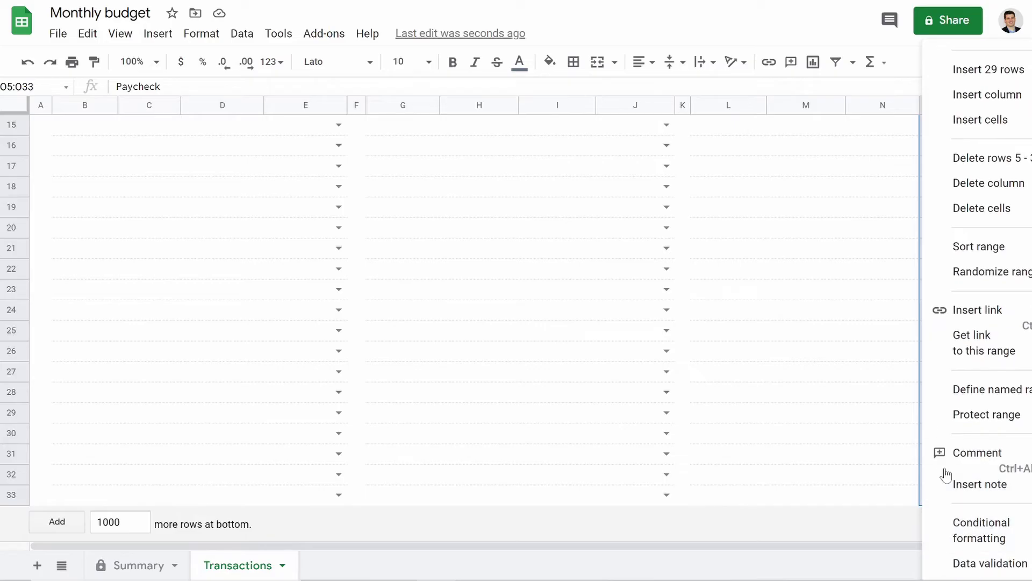
left_click(965, 564)
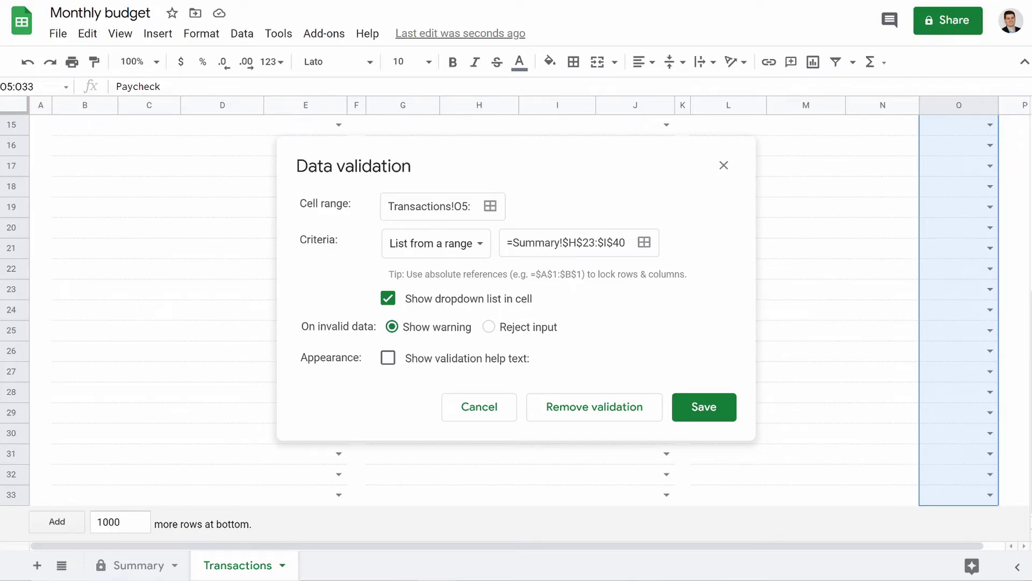
Replace the validation list's source range with the Savings categories Summary!N24:O29 and save the rule.
left_click(644, 242)
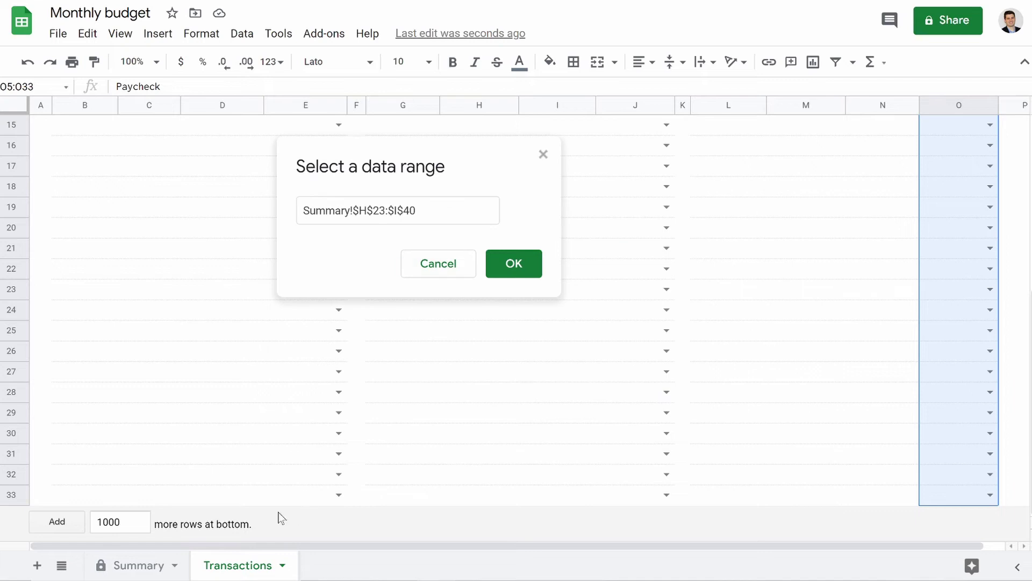
left_click(149, 565)
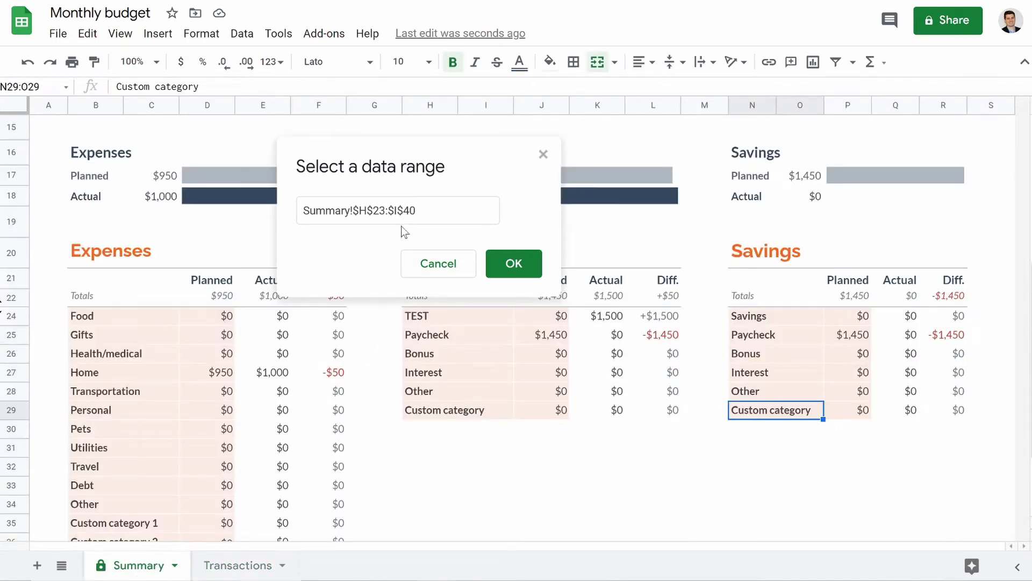
left_click_drag(417, 211, 266, 205)
key("BackSpace")
left_click_drag(754, 322, 756, 404)
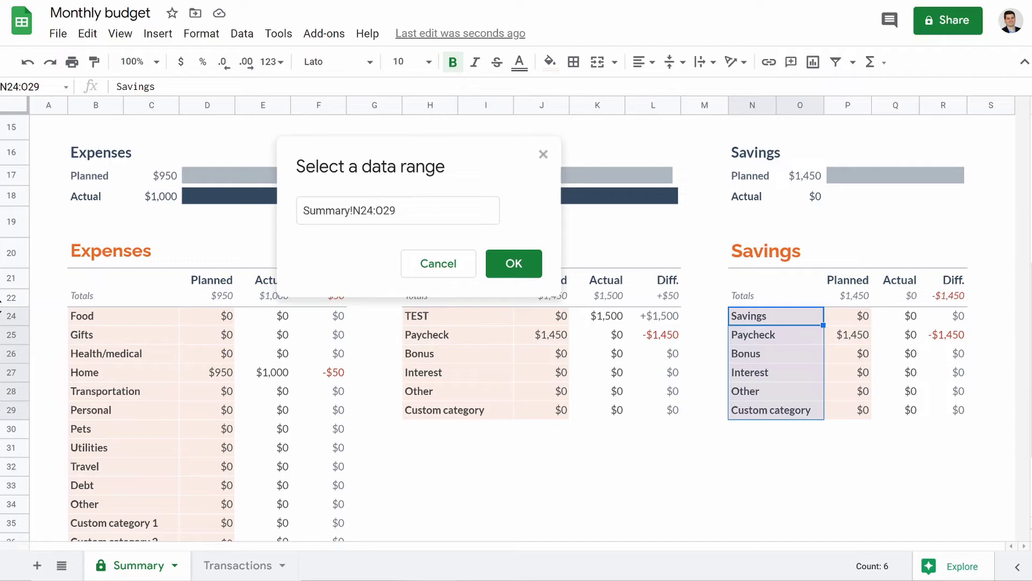
left_click(515, 265)
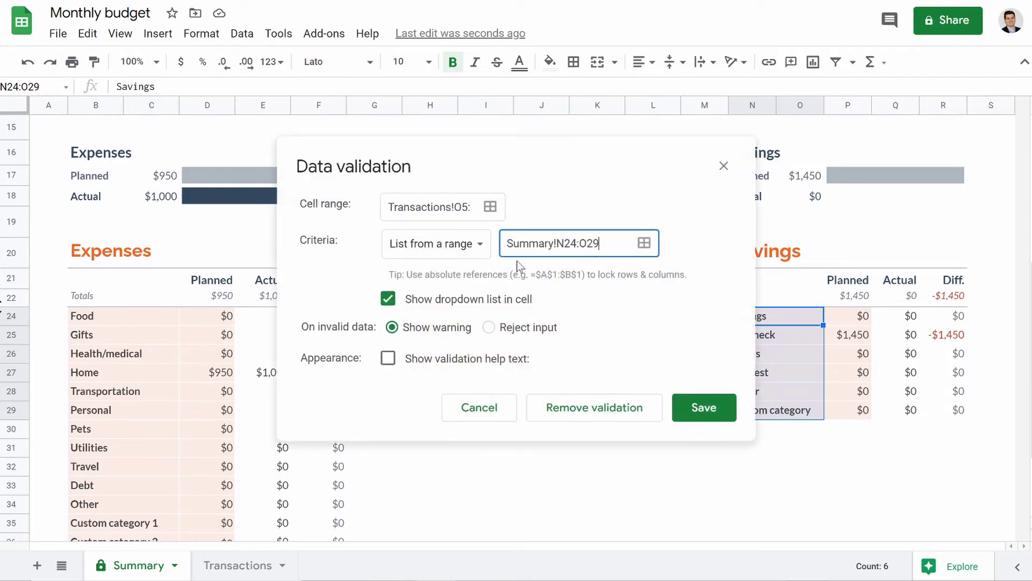
left_click(696, 409)
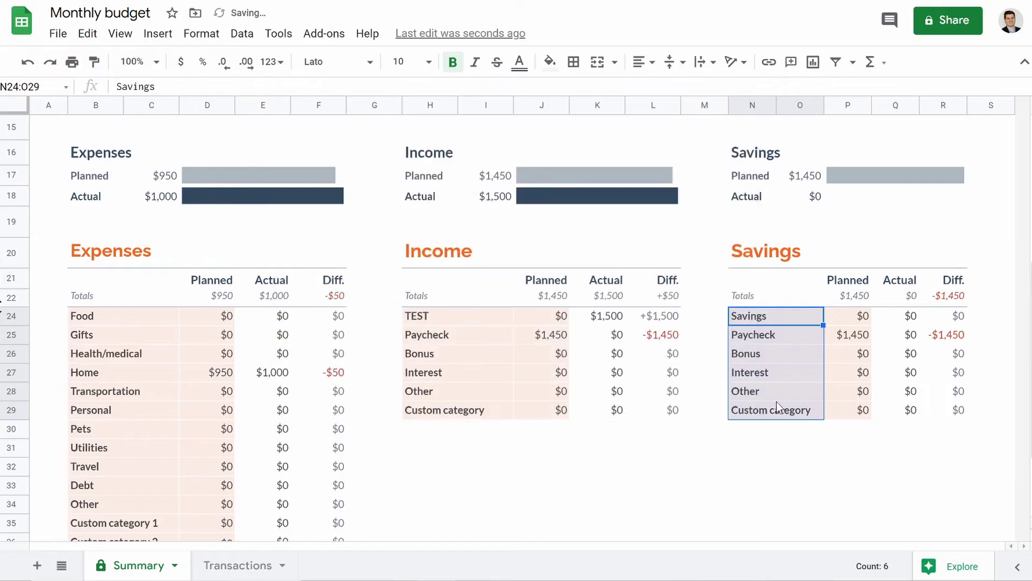
Rename the first Savings category in cell N24 of the Summary sheet to TEST 2, accepting the protected-range edit.
left_click(811, 333)
left_click(776, 318)
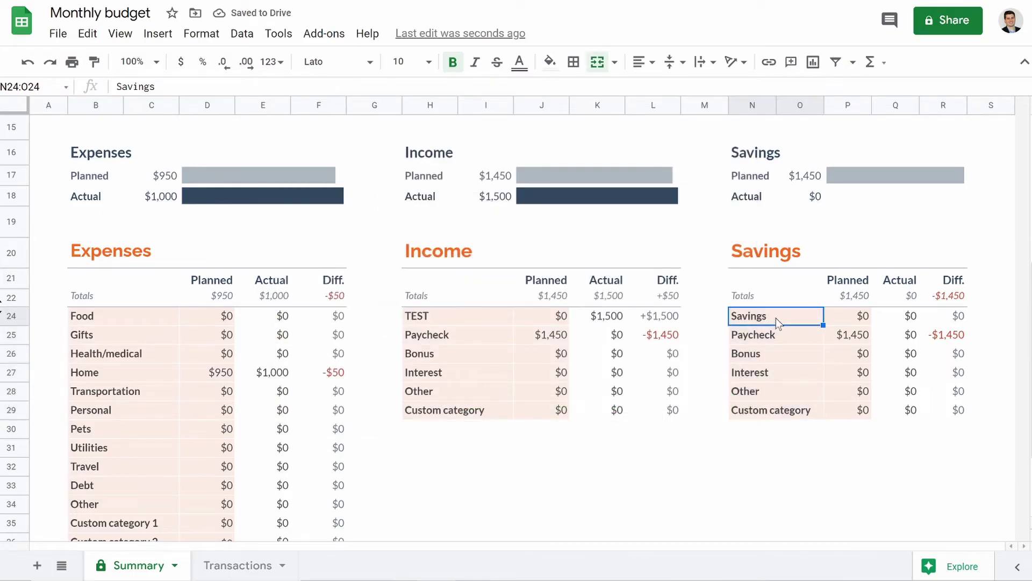
type("TE")
type("ST @")
key("Return")
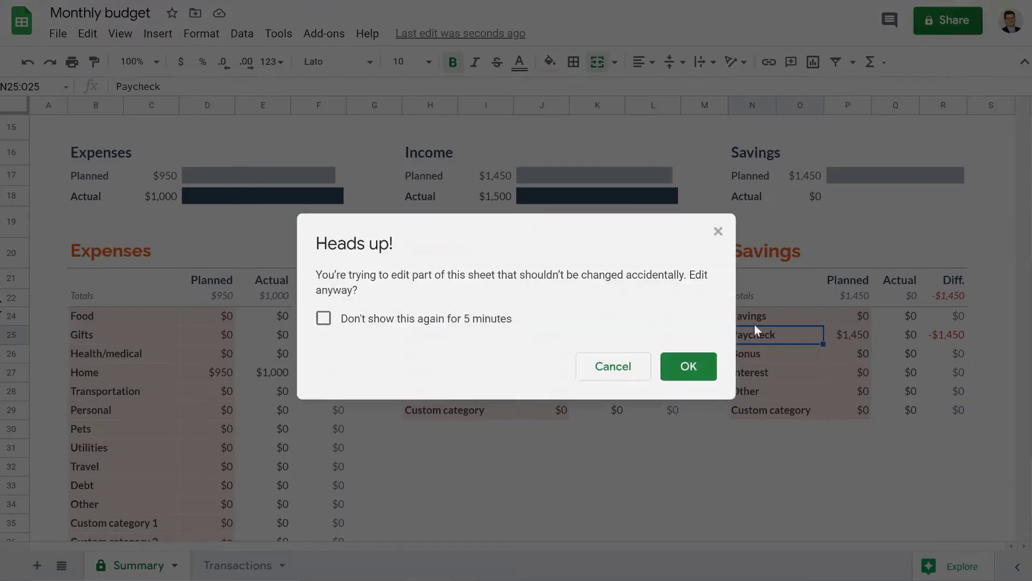
left_click(686, 365)
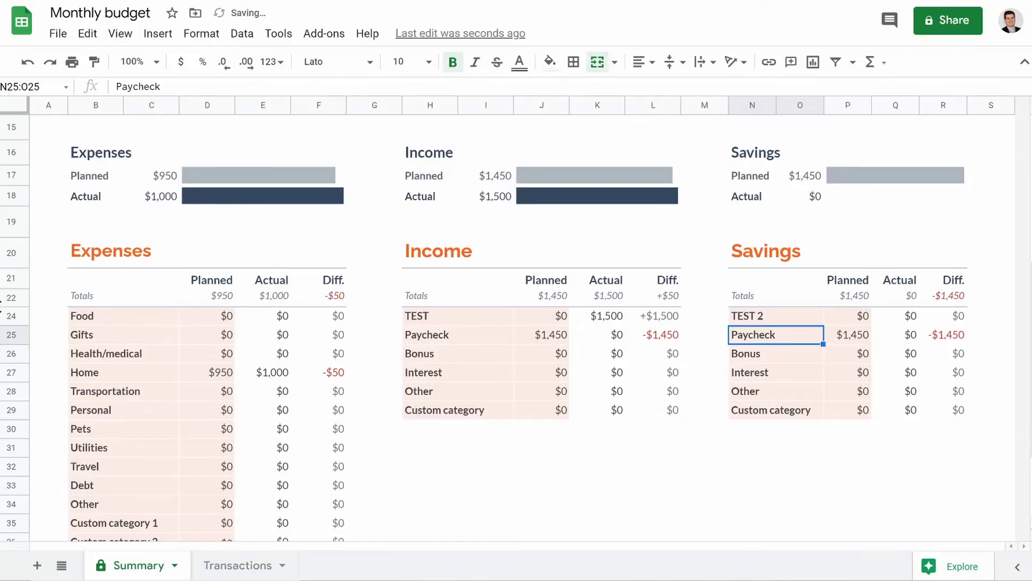
Set the Savings entry's category in cell O5 of the Transactions sheet to TEST 2.
left_click(237, 565)
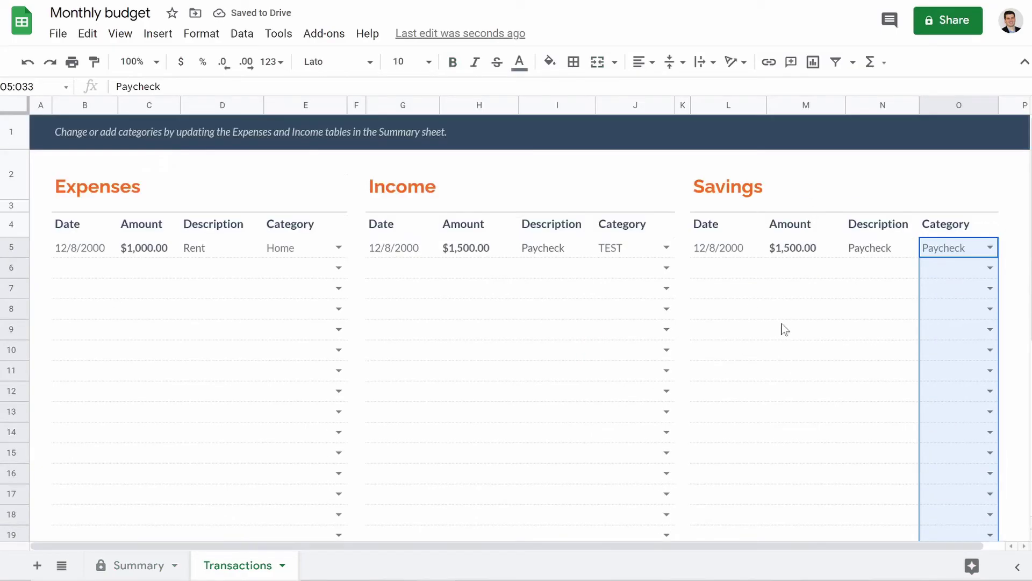
left_click(784, 328)
left_click(989, 247)
left_click(962, 278)
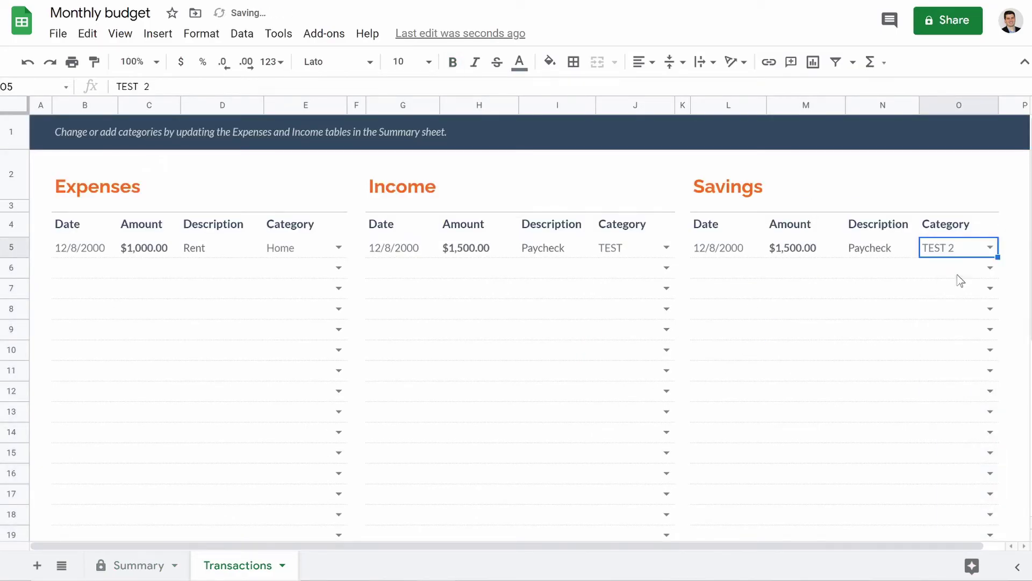
Check the planned and actual amounts for the Expenses, Income and Savings categories in the Summary sheet.
left_click(146, 565)
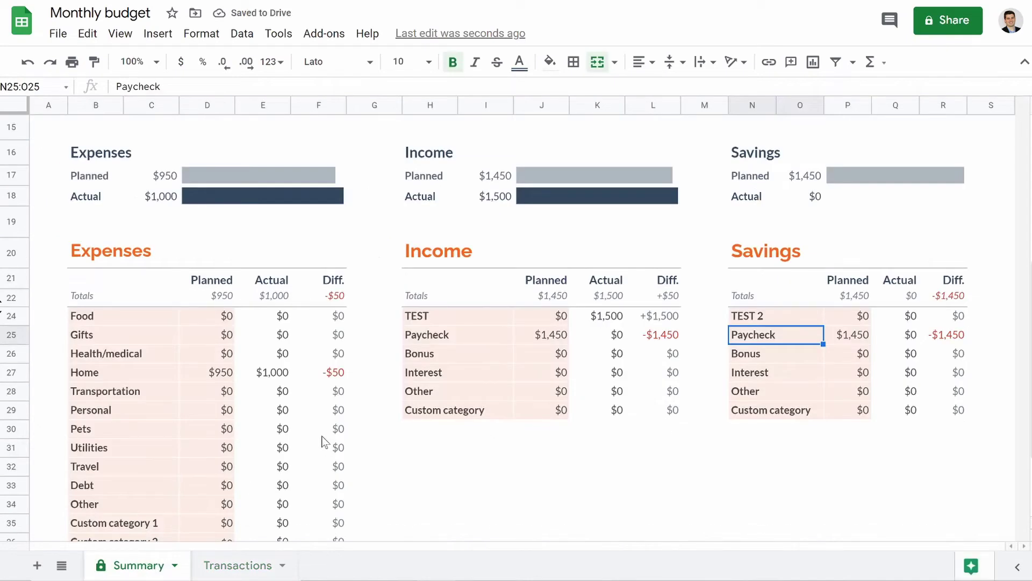
scroll(158, 361, "down", 3)
scroll(86, 433, "up", 3)
scroll(102, 476, "down", 3)
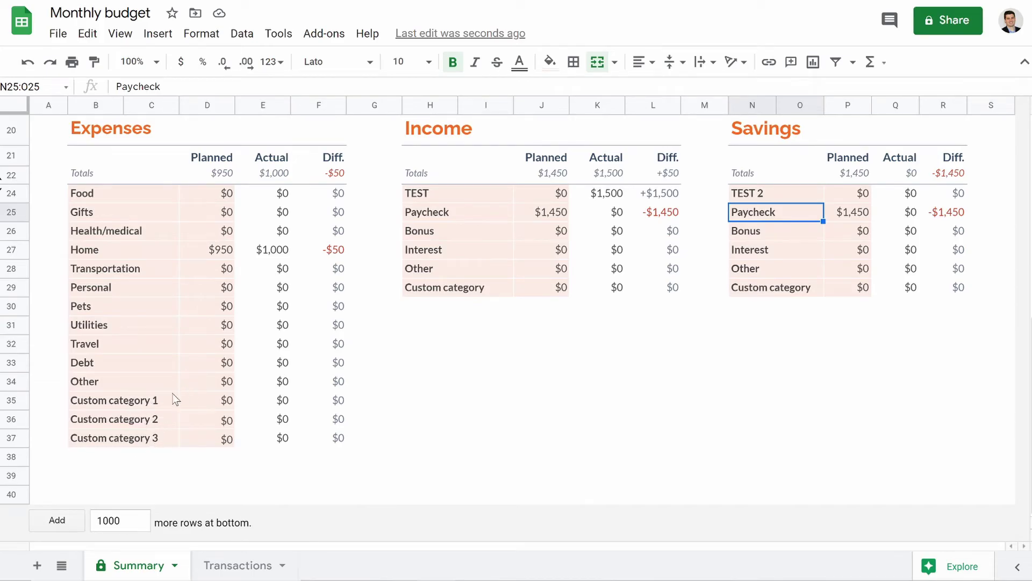
Copy the Expenses categories and planned amounts B24:D32 from the Think Stocks Monthly budget into the Monthly budget's Summary sheet starting at B24.
scroll(209, 371, "up", 3)
scroll(91, 285, "down", 3)
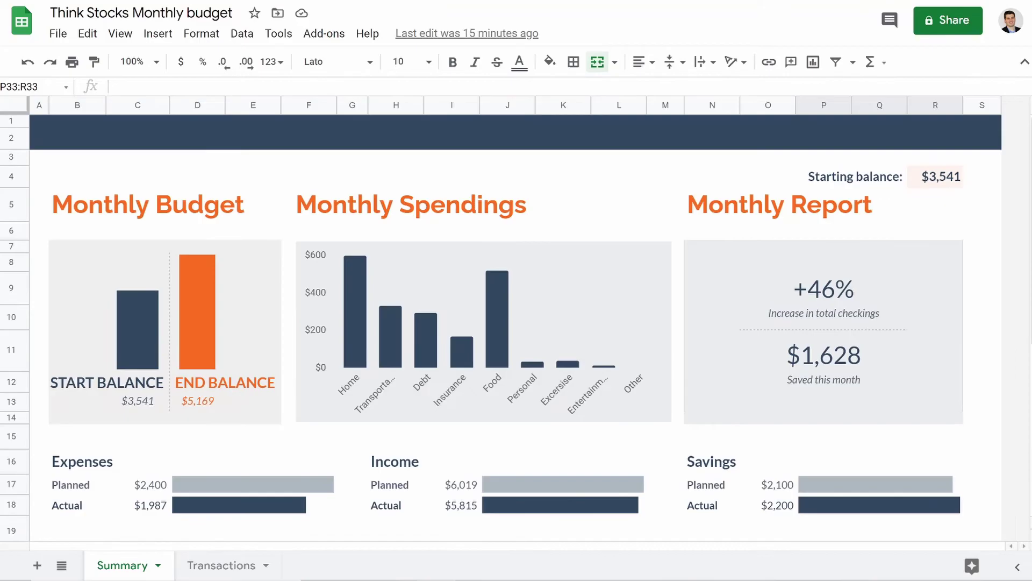
scroll(83, 301, "down", 5)
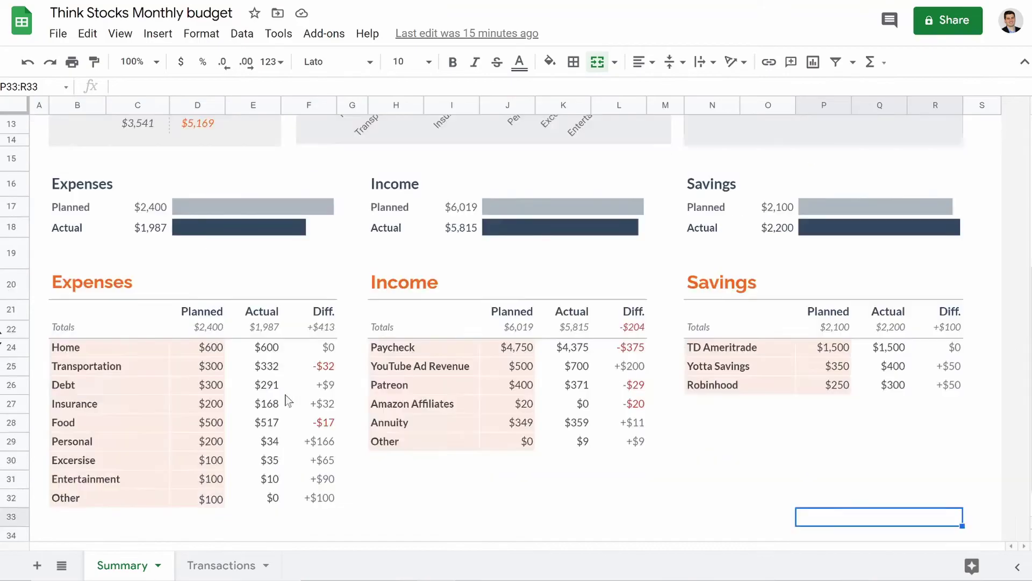
left_click_drag(83, 301, 189, 447)
key("ctrl+c")
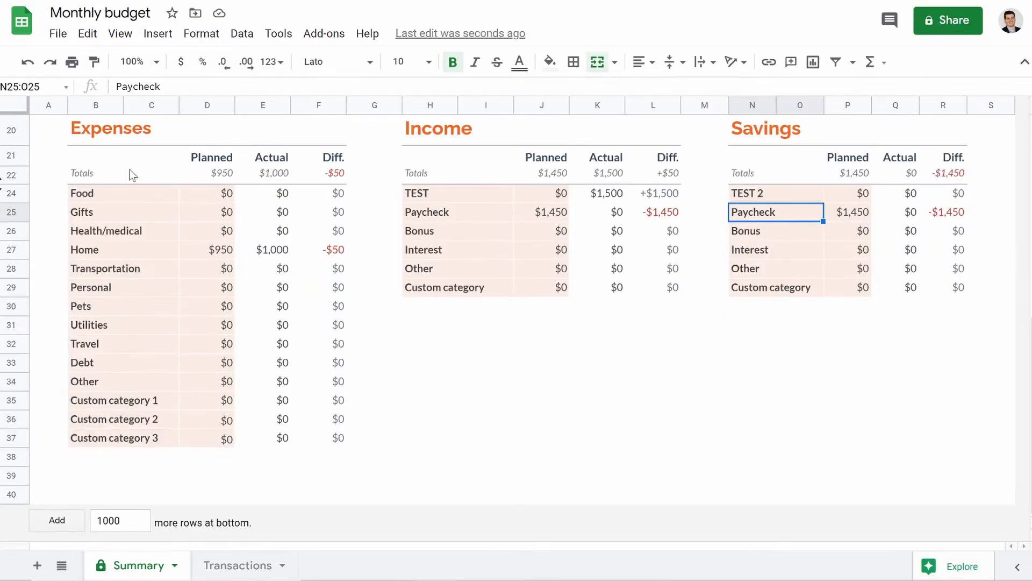
left_click(123, 199)
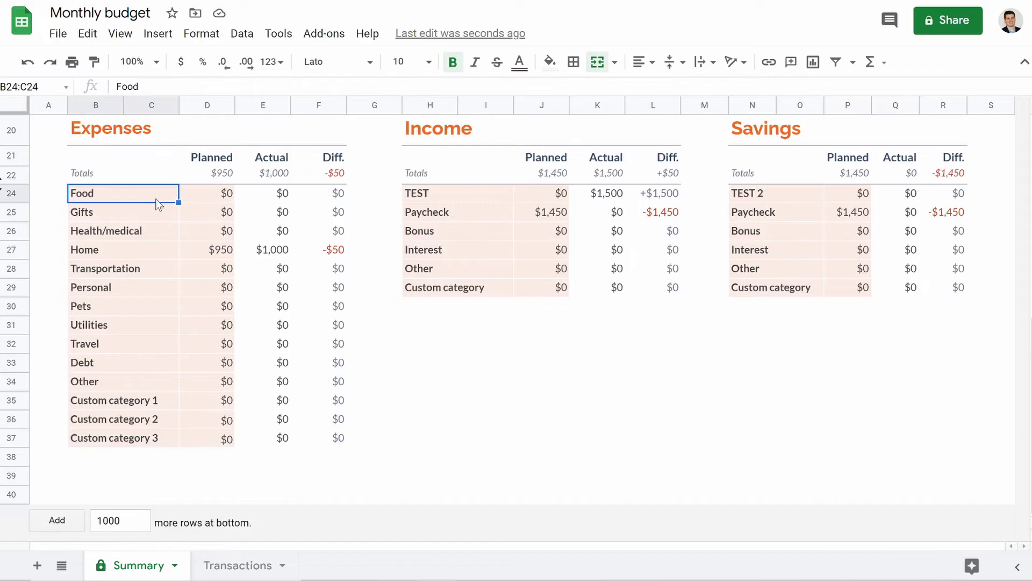
key("ctrl+v")
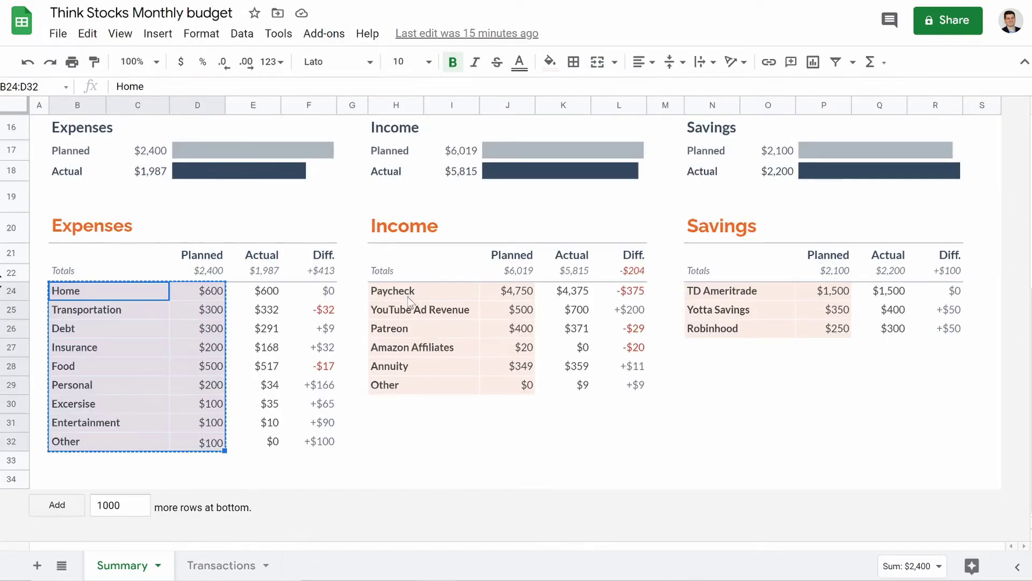
Copy the Income categories and planned amounts H24:J29 from the Think Stocks Monthly budget into cell H24 of the Monthly budget's Summary sheet.
left_click_drag(409, 297, 509, 389)
key("ctrl+c")
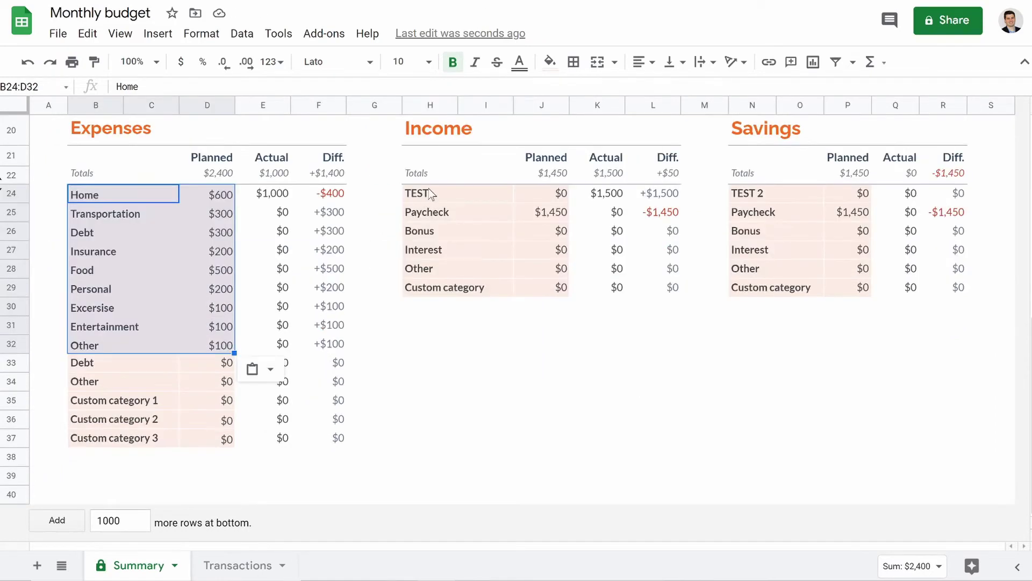
left_click(429, 191)
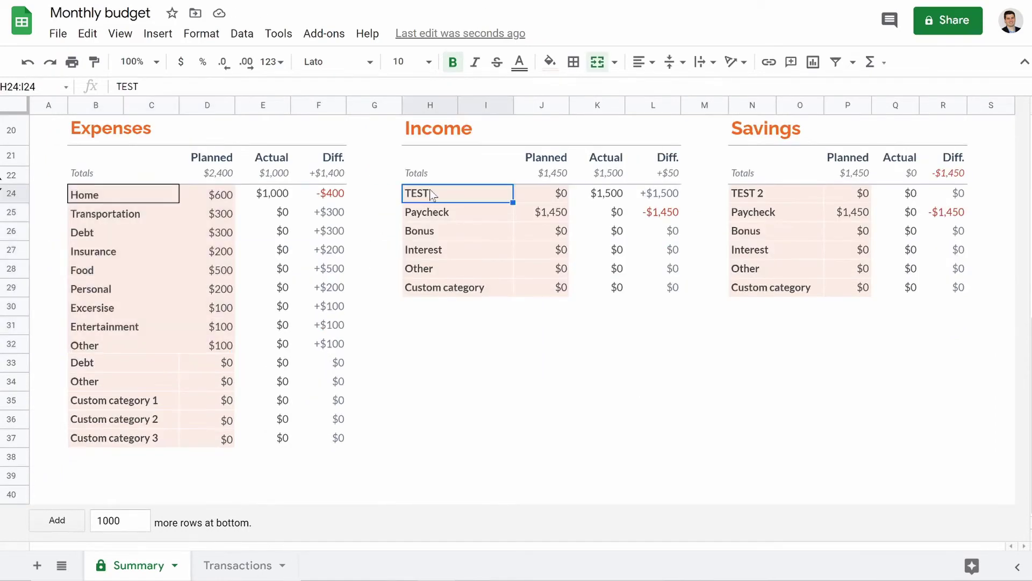
key("ctrl+v")
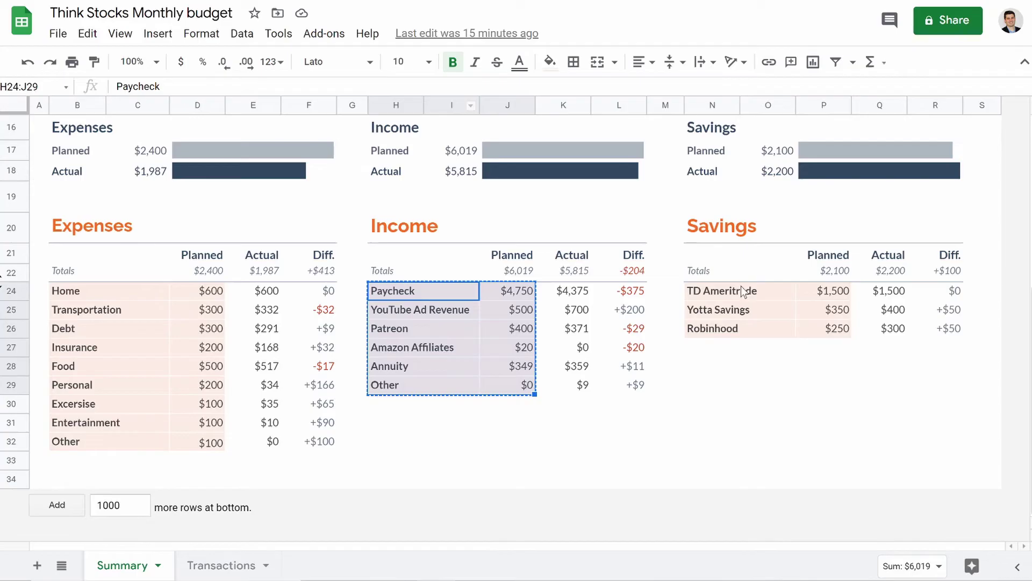
Copy the three Savings categories with their planned amounts from the Think Stocks Monthly budget into cell N24 of the Monthly budget's Summary sheet.
left_click_drag(743, 291, 804, 338)
key("ctrl+c")
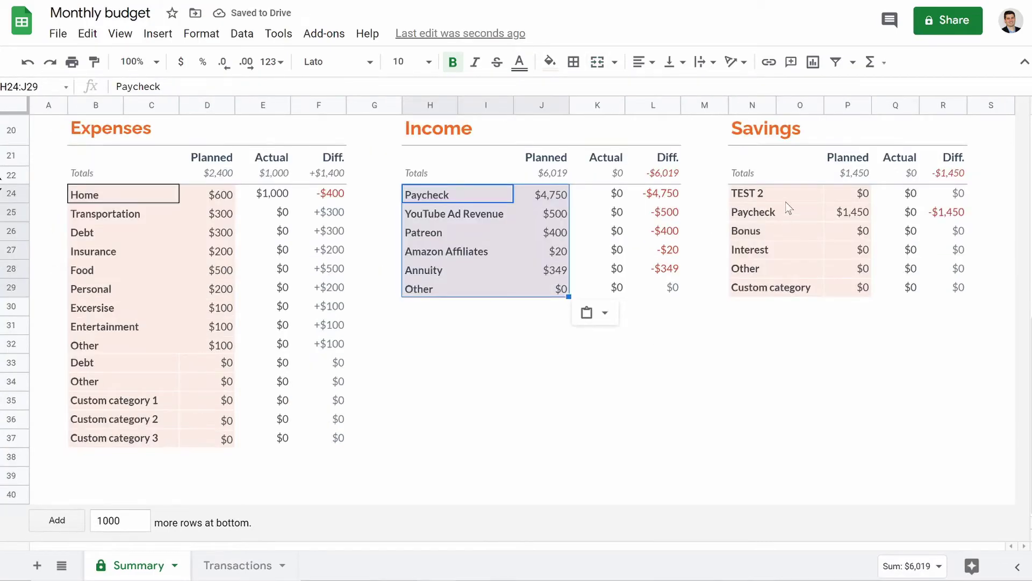
left_click(775, 200)
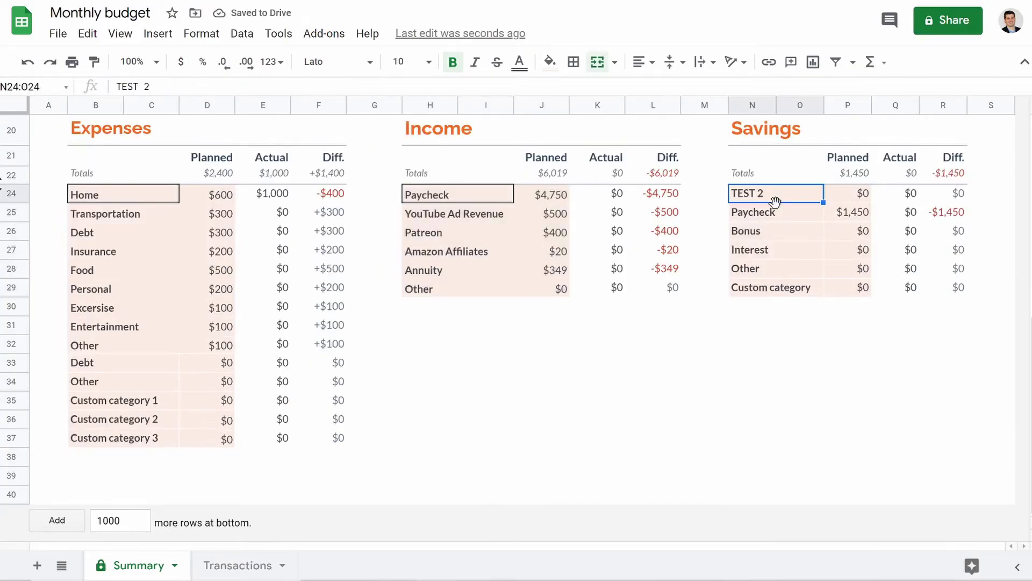
key("ctrl+v")
left_click(323, 318)
left_click(689, 366)
left_click(799, 325)
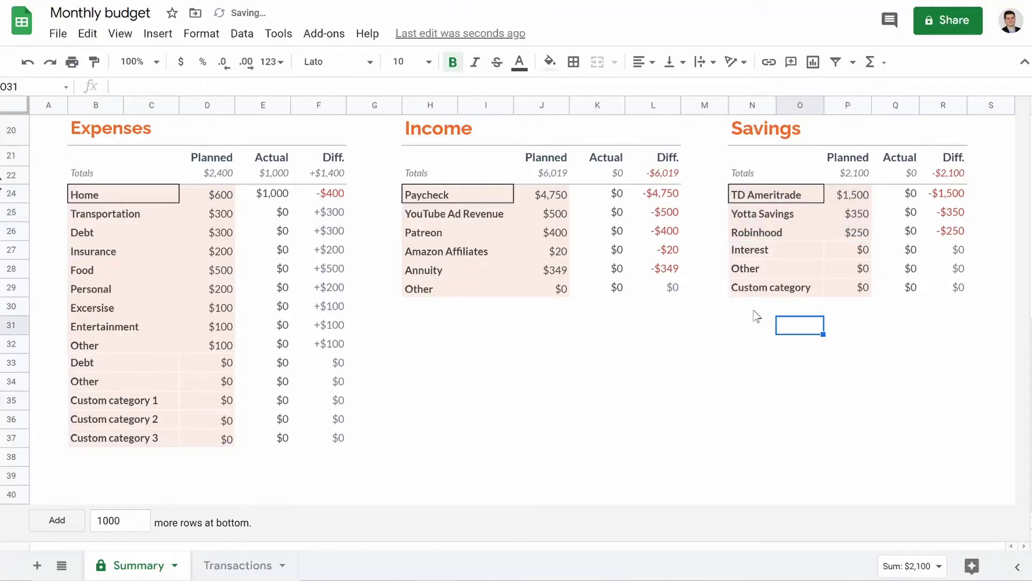
Clear the leftover Interest, Other and Custom category rows N27:R29 in the Savings table.
left_click_drag(742, 294, 959, 249)
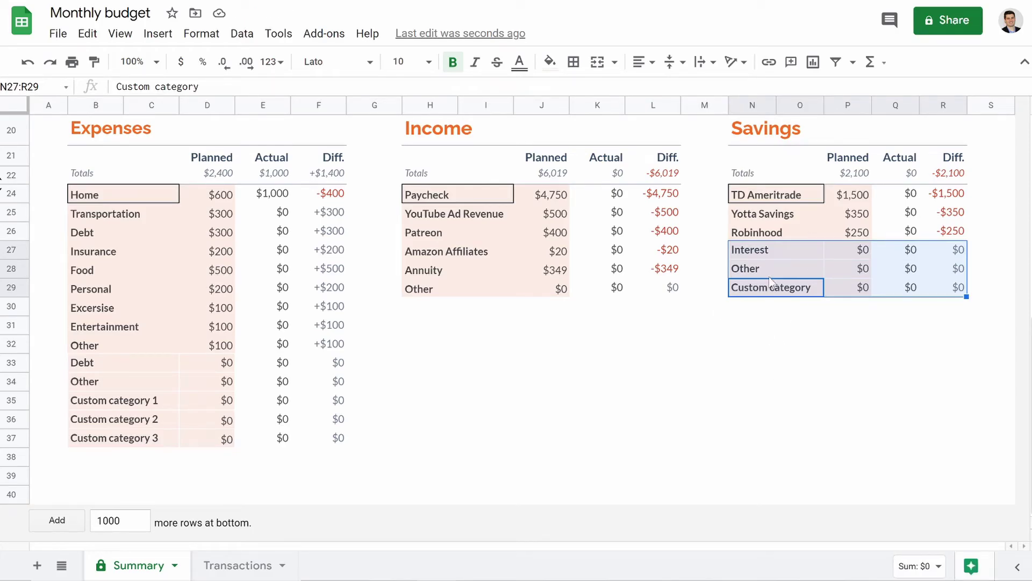
key("Delete")
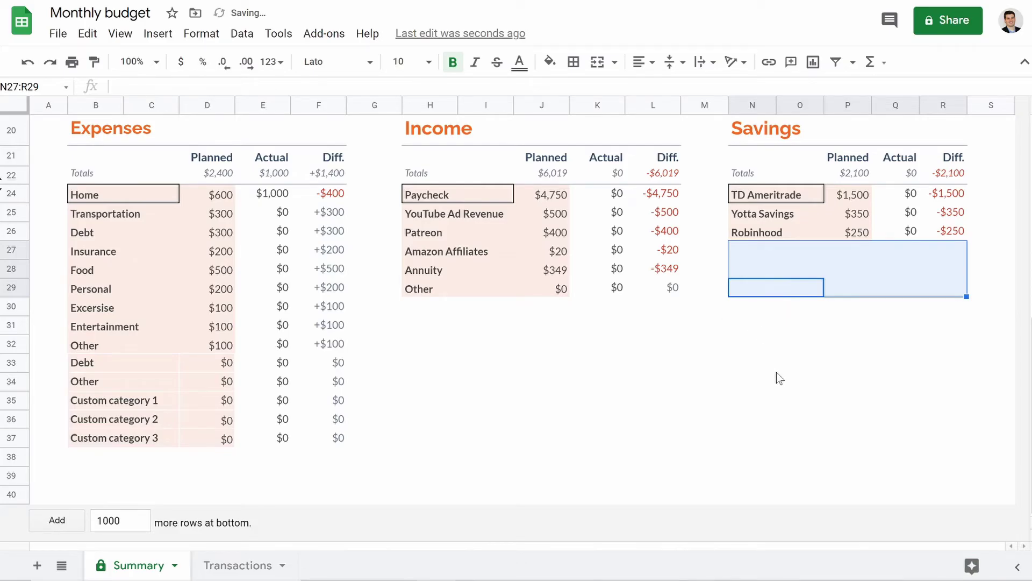
left_click(774, 370)
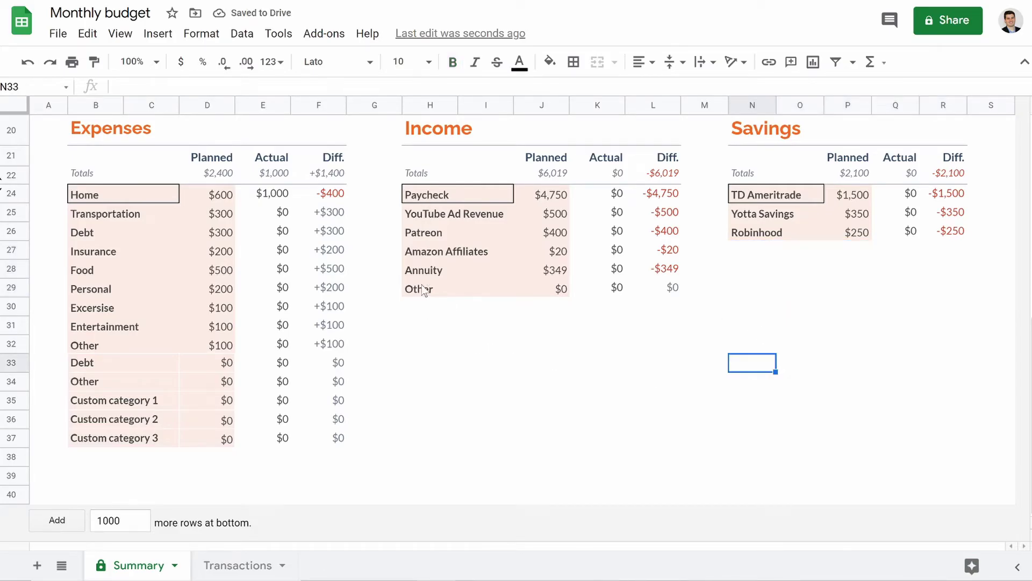
Clear the three custom category rows B35:F37 at the end of the Expenses table.
left_click_drag(422, 295, 676, 282)
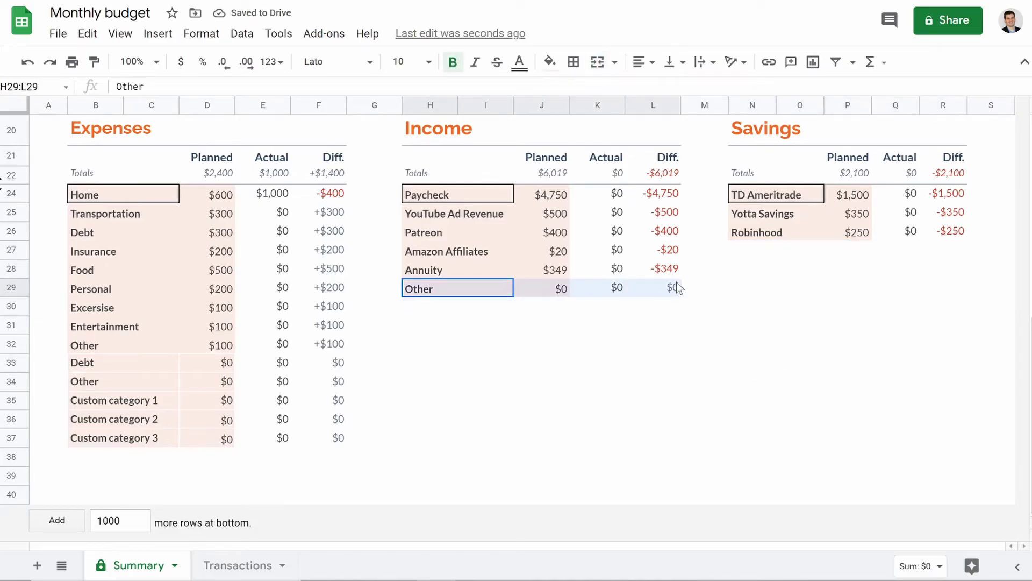
left_click(559, 308)
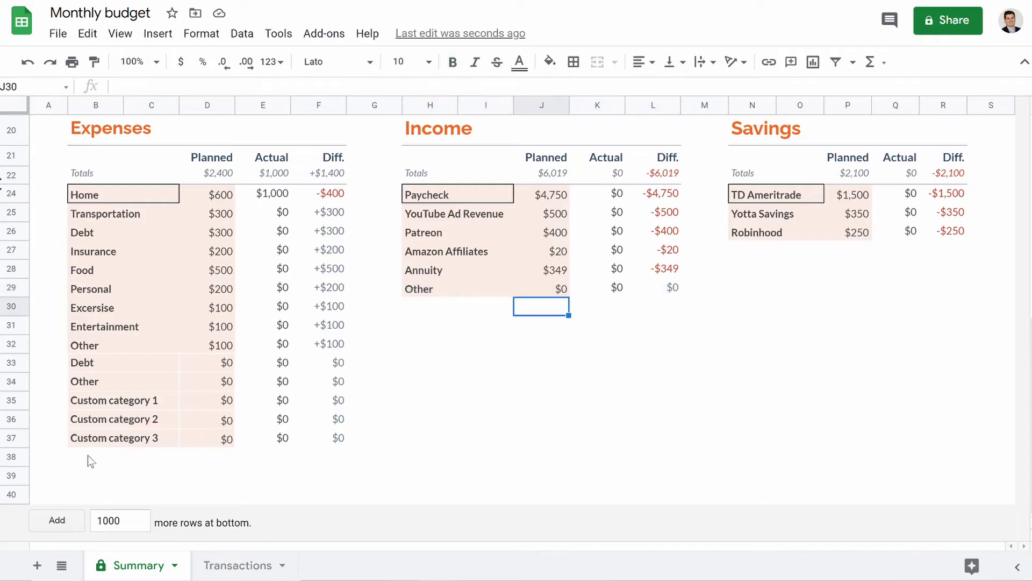
left_click_drag(88, 436, 338, 409)
key("Delete")
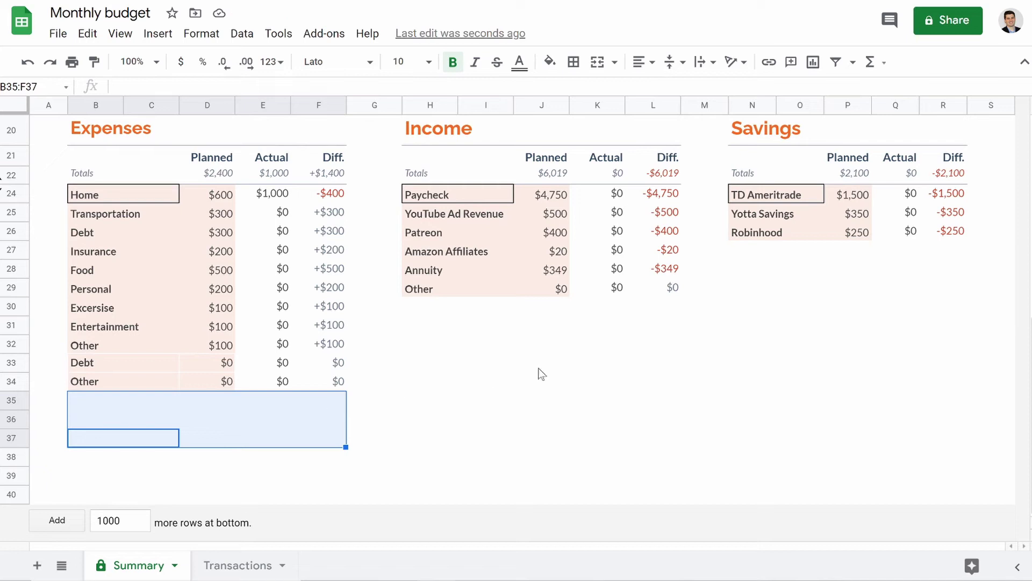
left_click(490, 386)
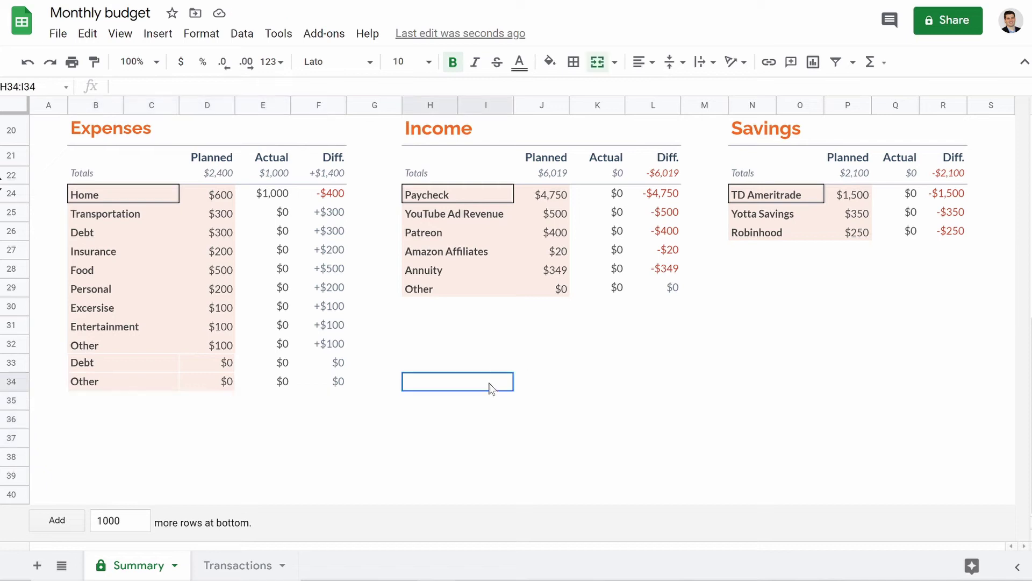
Remove the black borders from the first category cells of the Expenses, Income and Savings tables.
left_click(136, 195)
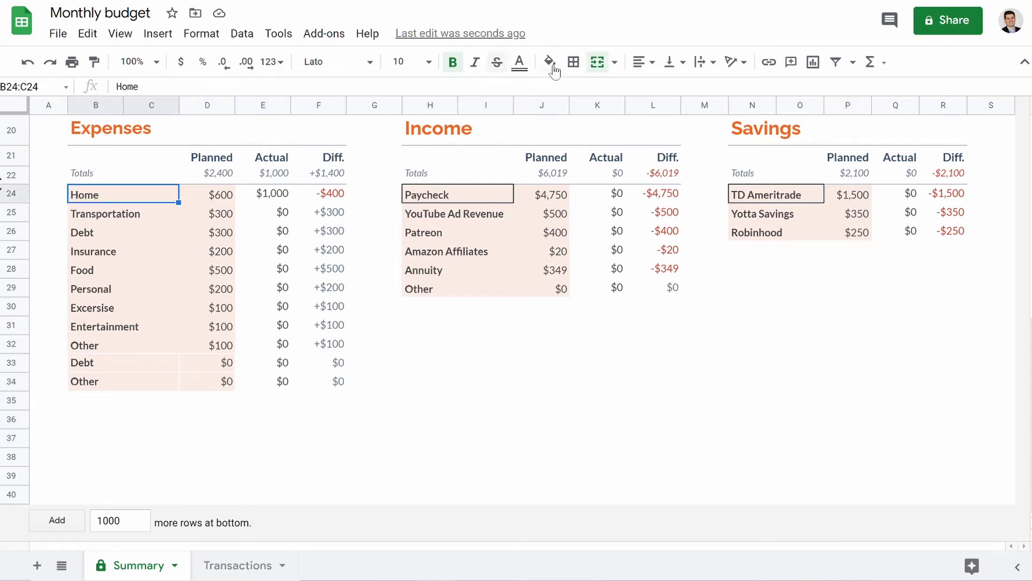
left_click(574, 62)
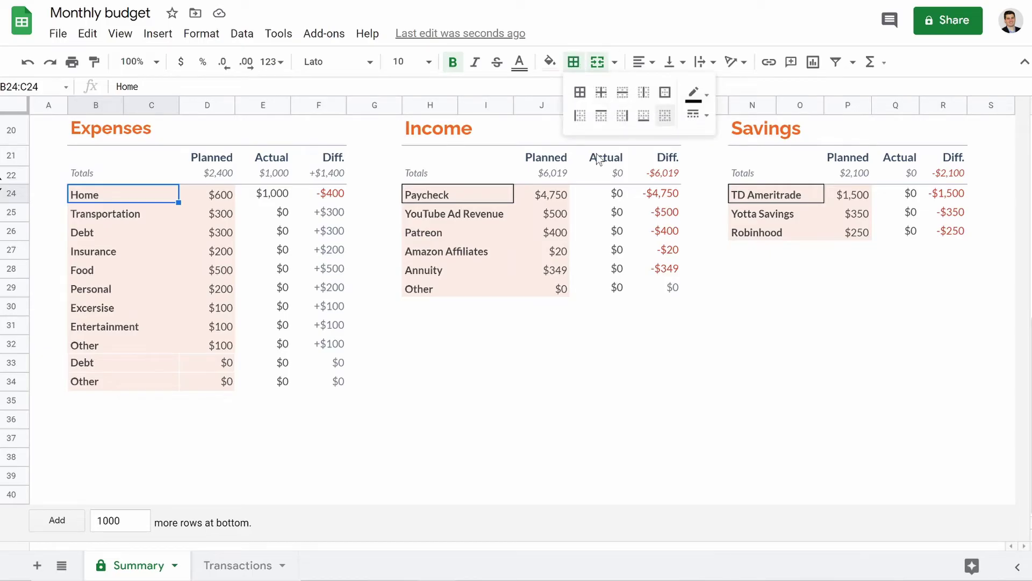
left_click(744, 268)
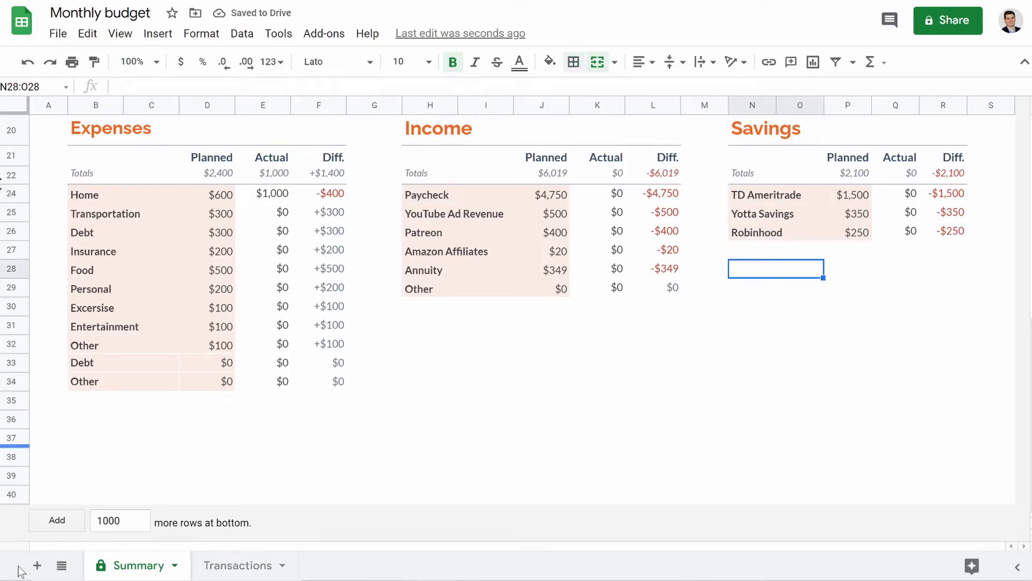
Review the planned amount of each category in the Expenses table, from Home through Other.
left_click_drag(122, 388, 195, 196)
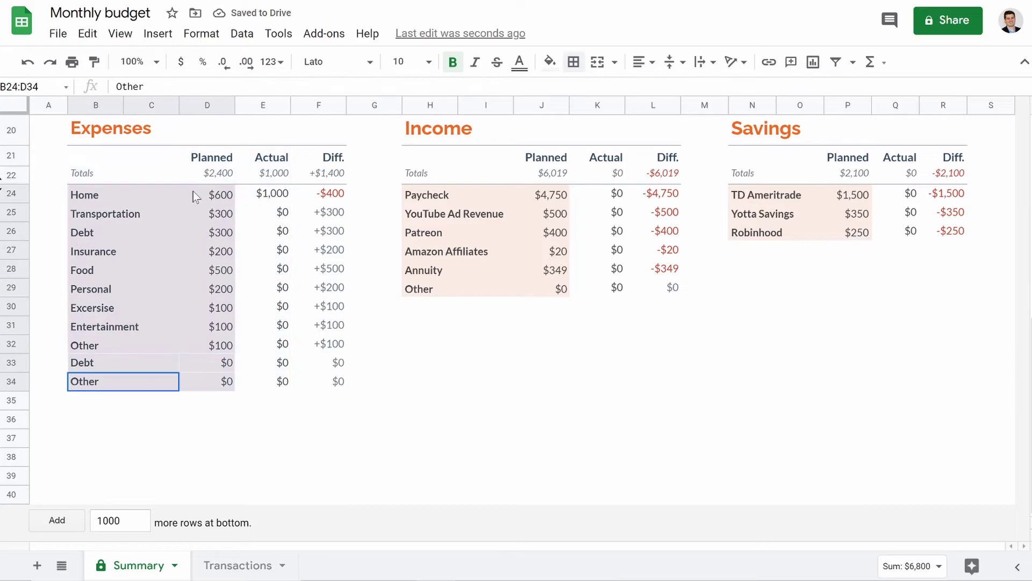
left_click(597, 362)
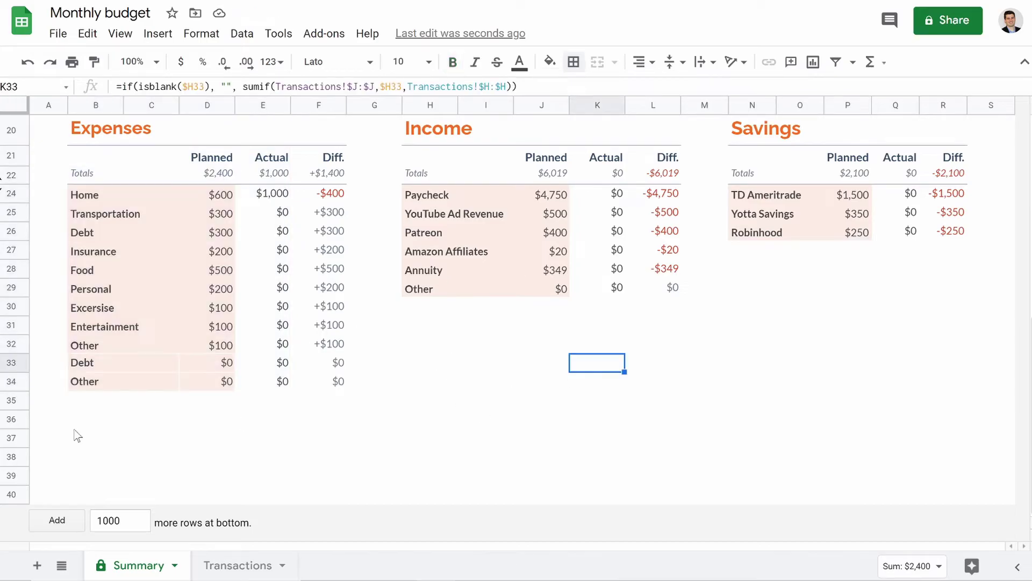
scroll(64, 260, "up", 2)
scroll(64, 260, "down", 2)
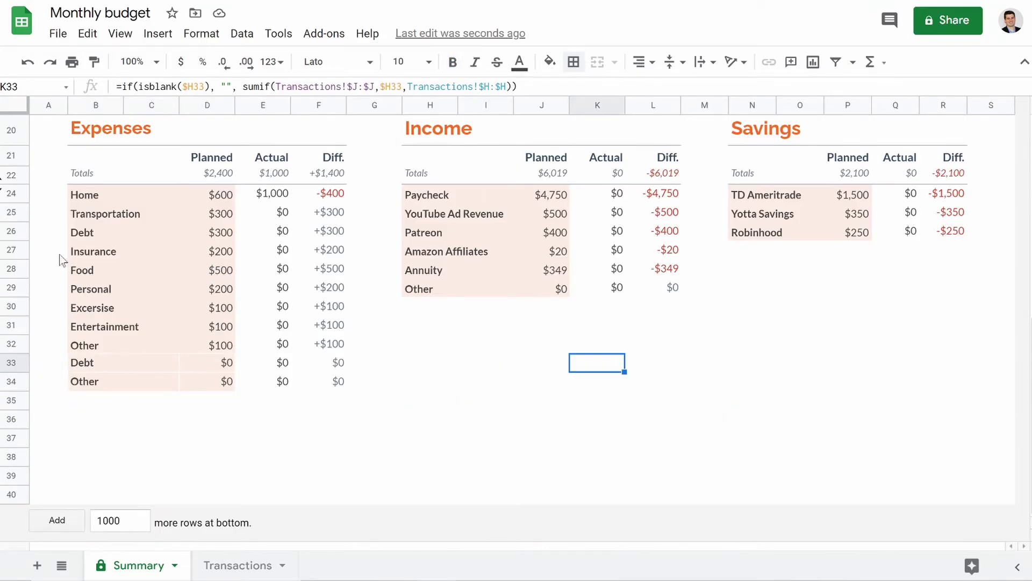
left_click_drag(215, 204, 202, 387)
left_click(207, 366)
left_click(210, 195)
scroll(189, 349, "up", 2)
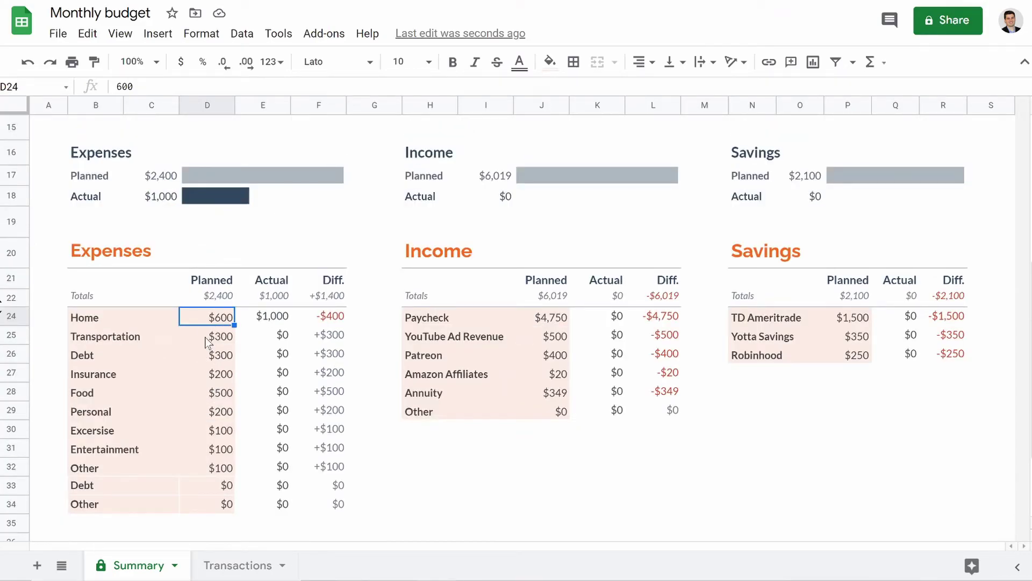
left_click(208, 342)
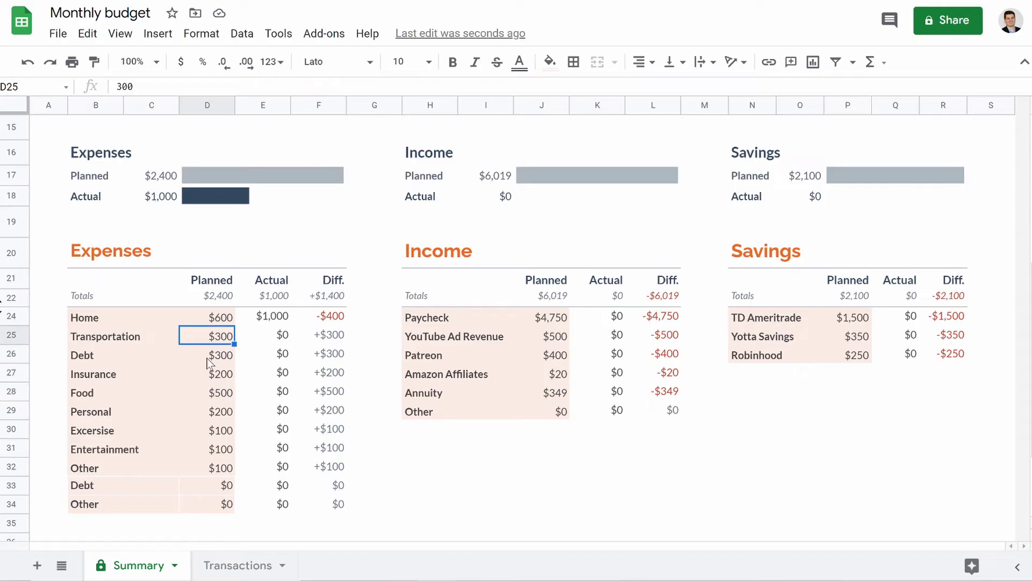
left_click(213, 355)
left_click_drag(210, 376, 213, 394)
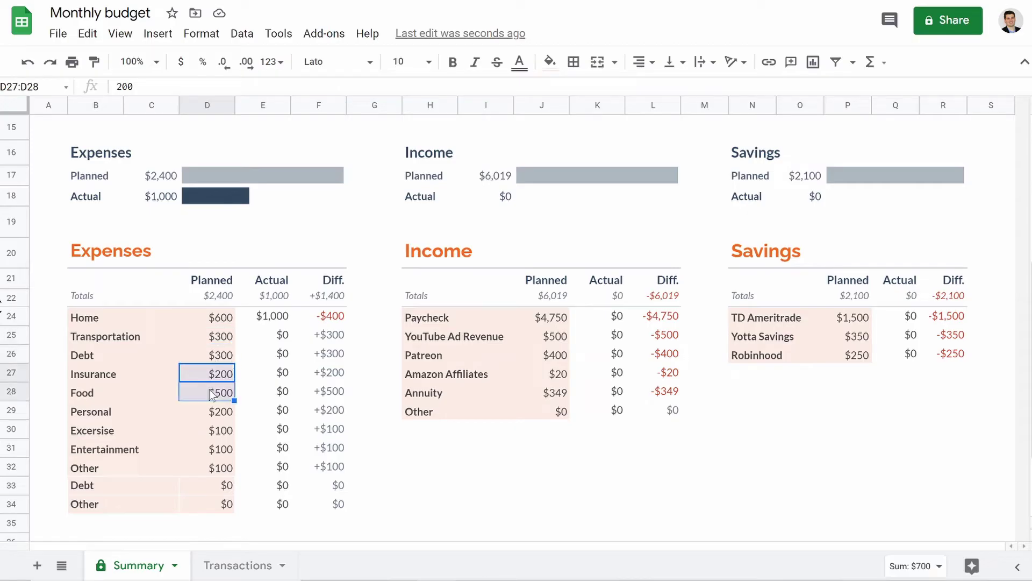
left_click(213, 414)
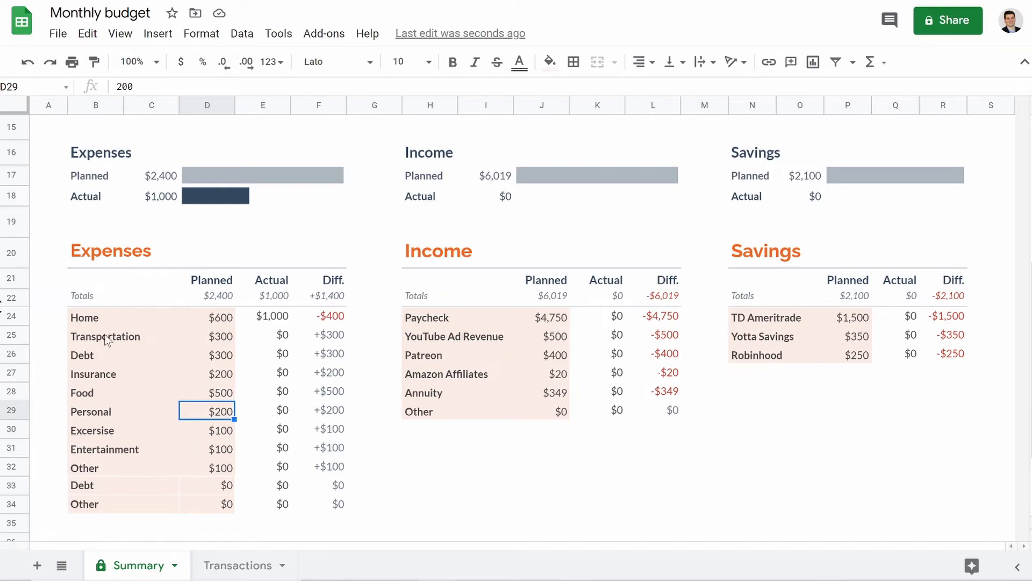
left_click(225, 320)
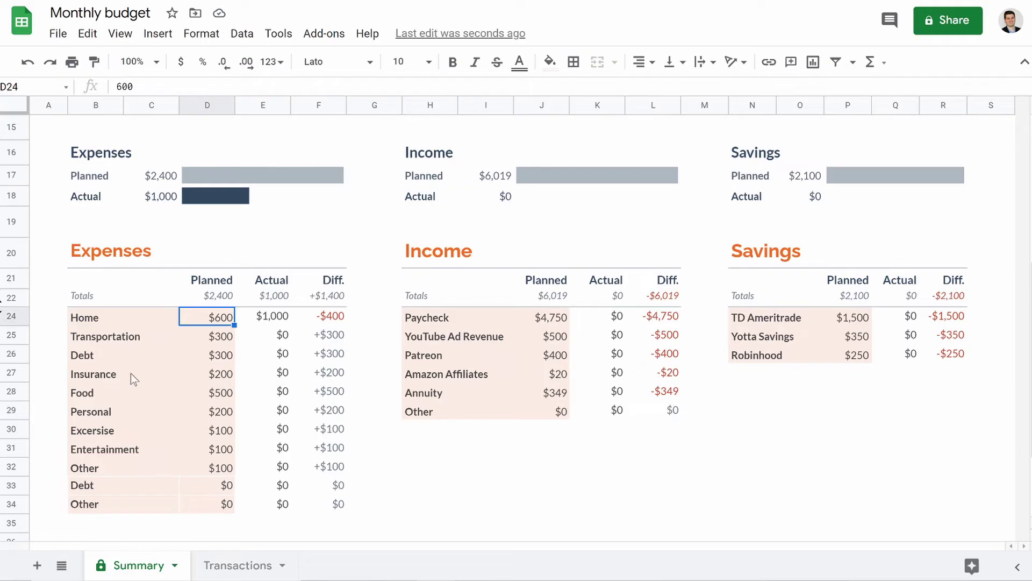
left_click(224, 379)
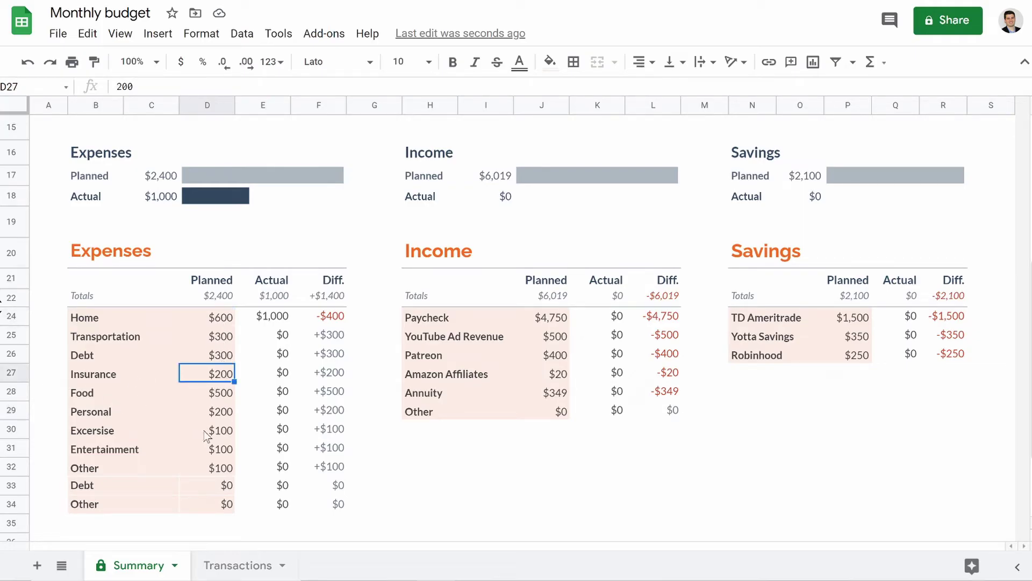
left_click(225, 433)
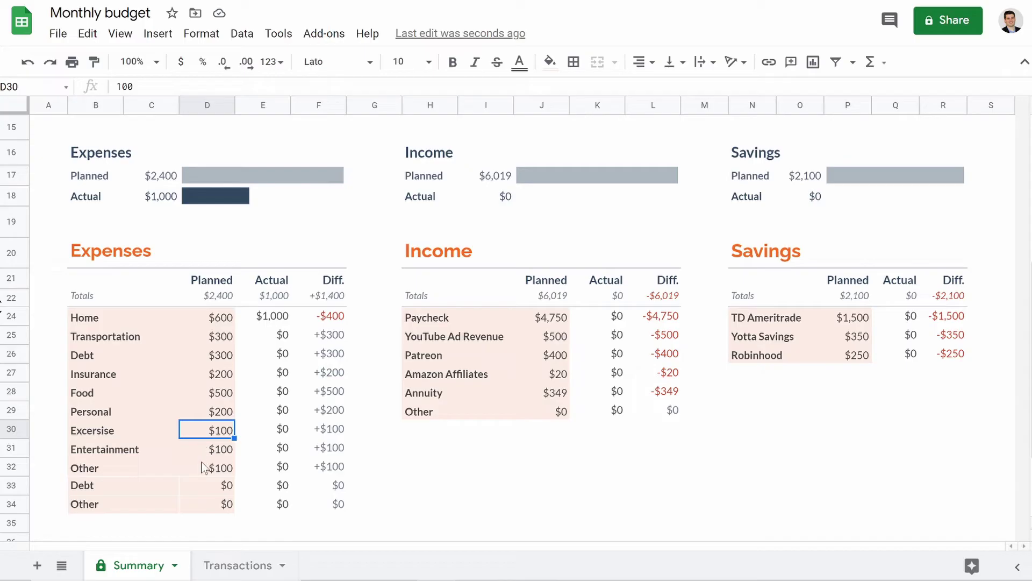
key("Down")
key("Down")
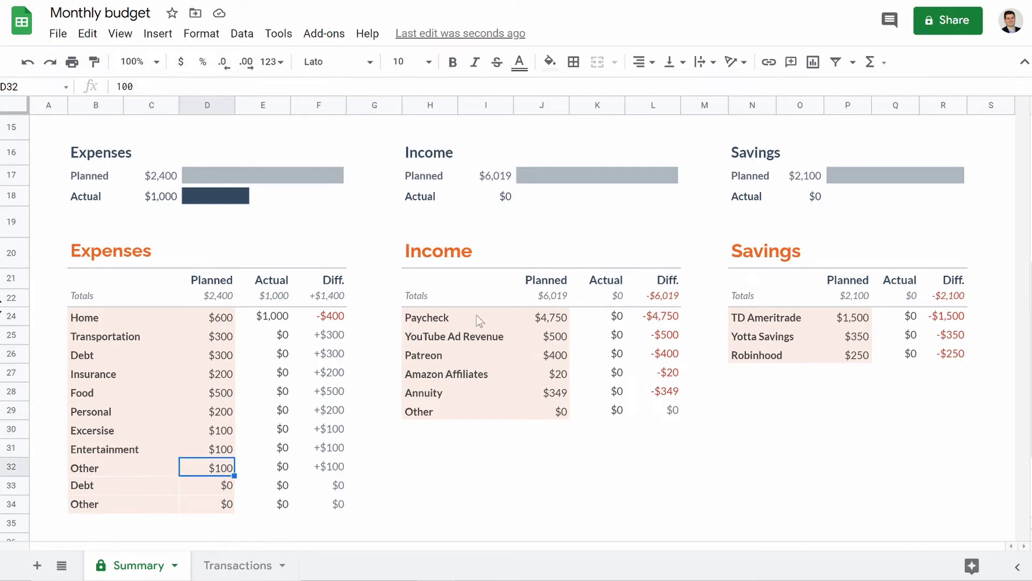
Review the category names in the Income and Savings tables.
left_click_drag(456, 321, 436, 411)
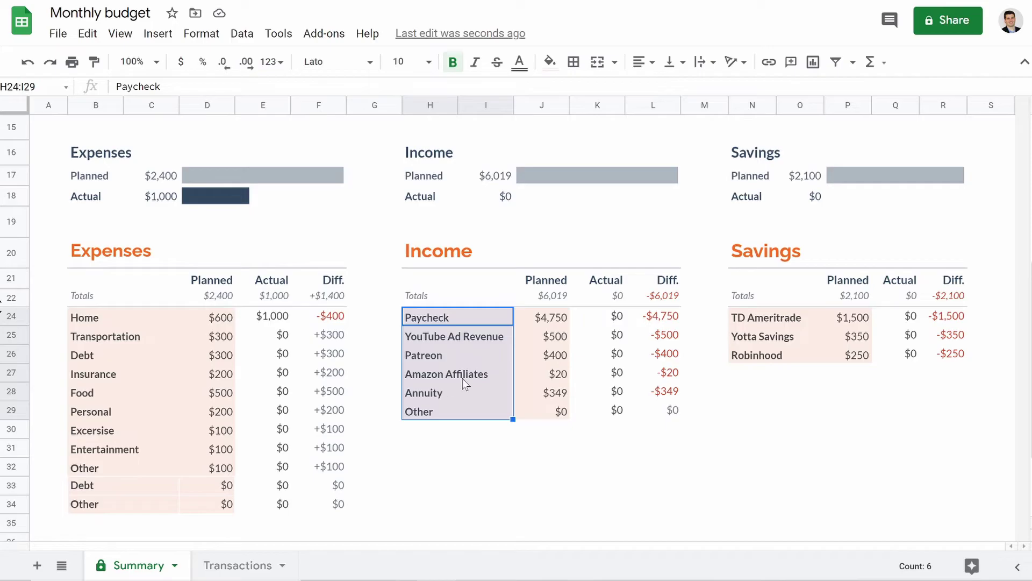
left_click(486, 356)
left_click_drag(469, 413, 477, 422)
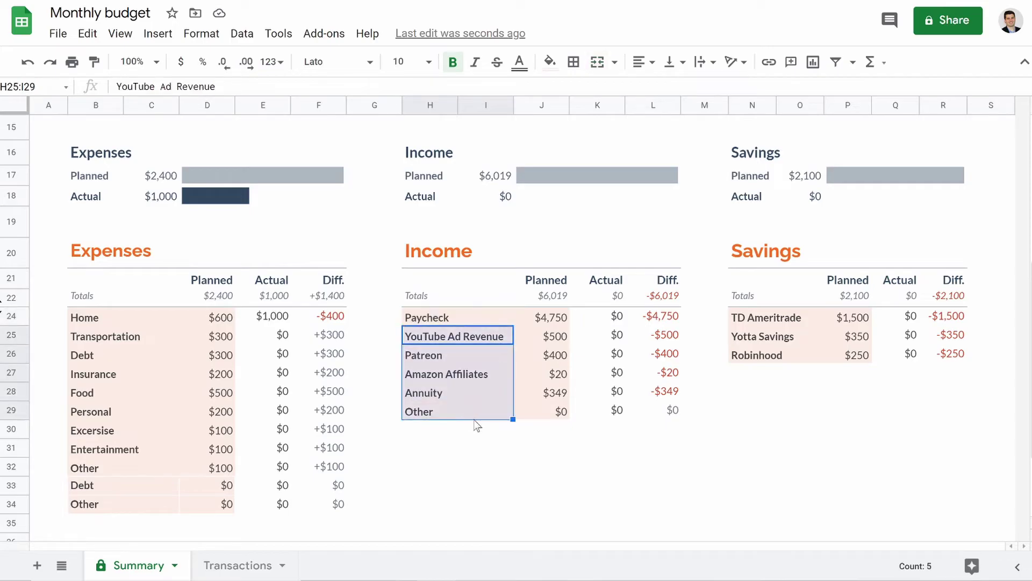
left_click(486, 468)
left_click_drag(778, 315, 769, 367)
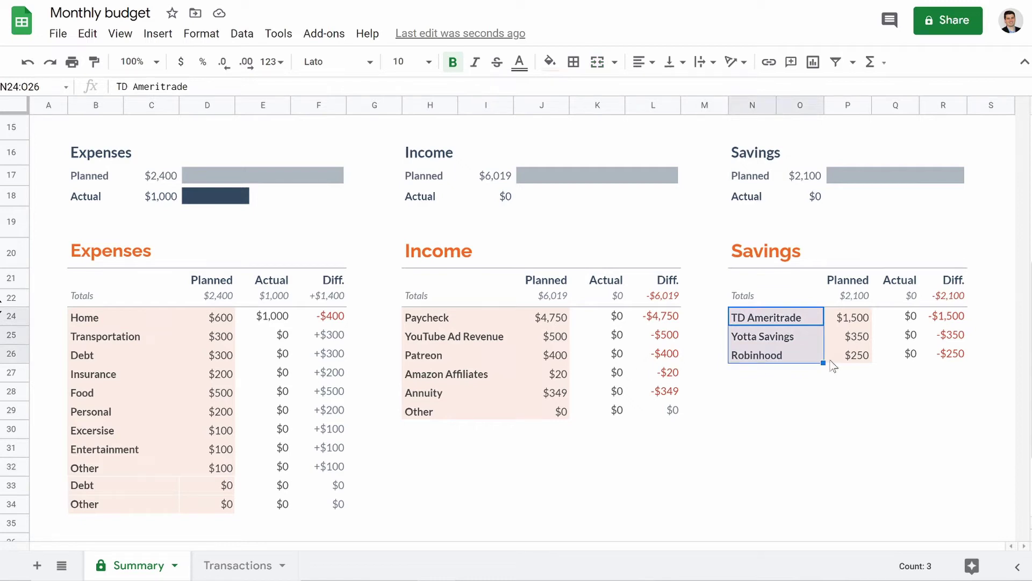
Copy the expense transactions B5:E23 from the Think Stocks Monthly budget into the Monthly budget's Transactions sheet, starting at B5 of the Expenses table.
left_click_drag(852, 317, 850, 352)
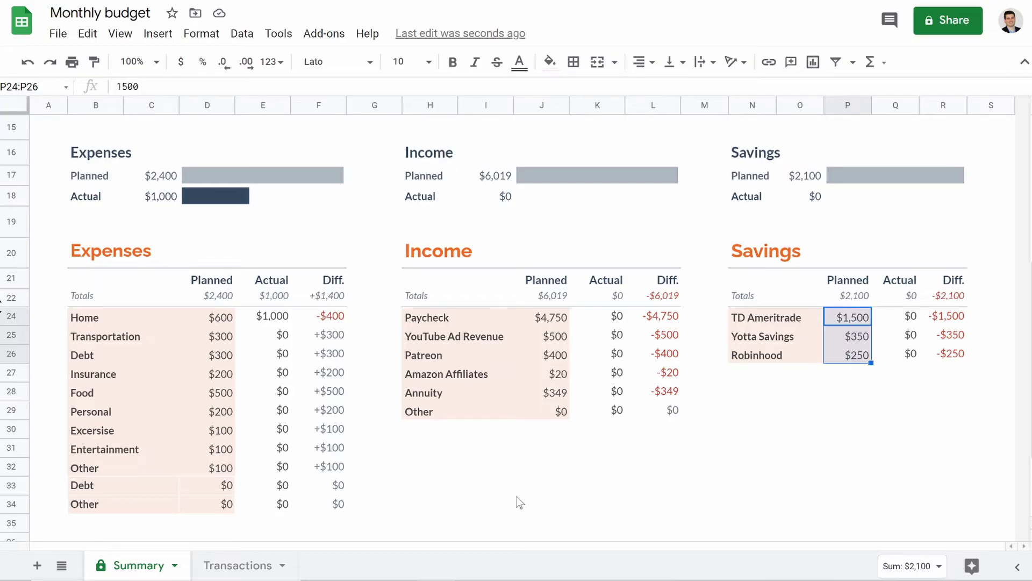
left_click(224, 566)
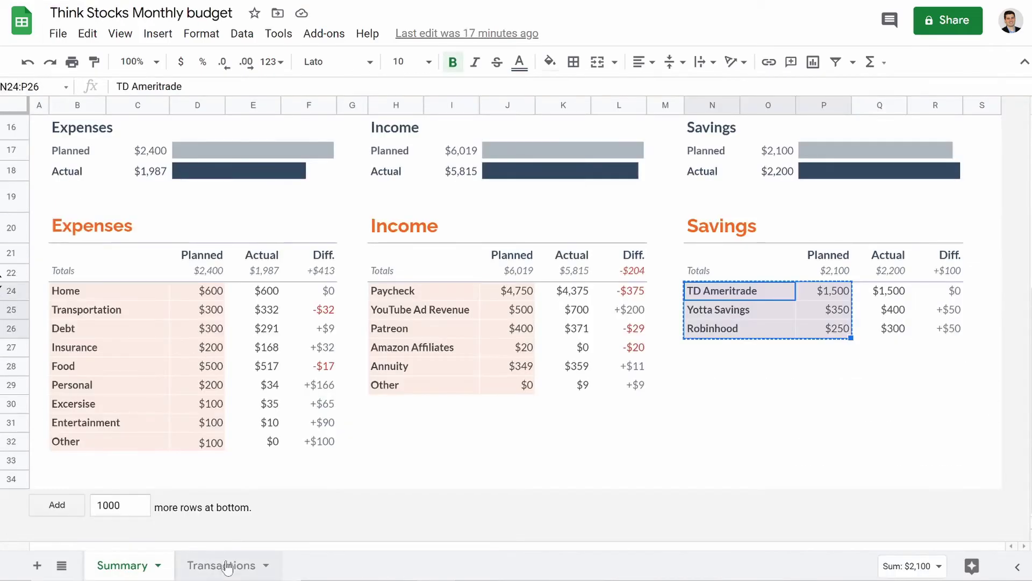
left_click(203, 564)
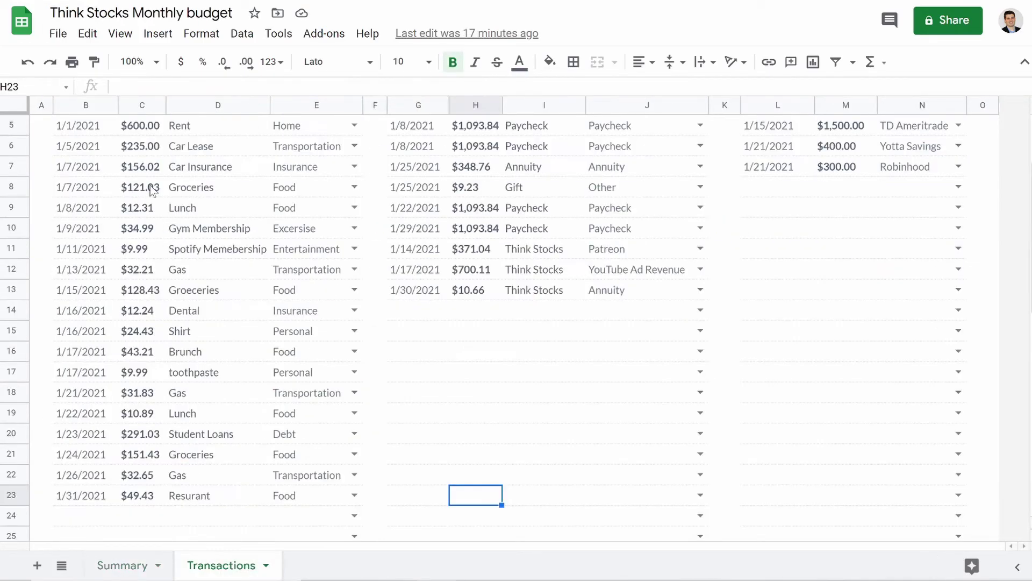
scroll(183, 319, "up", 2)
left_click_drag(75, 256, 293, 421)
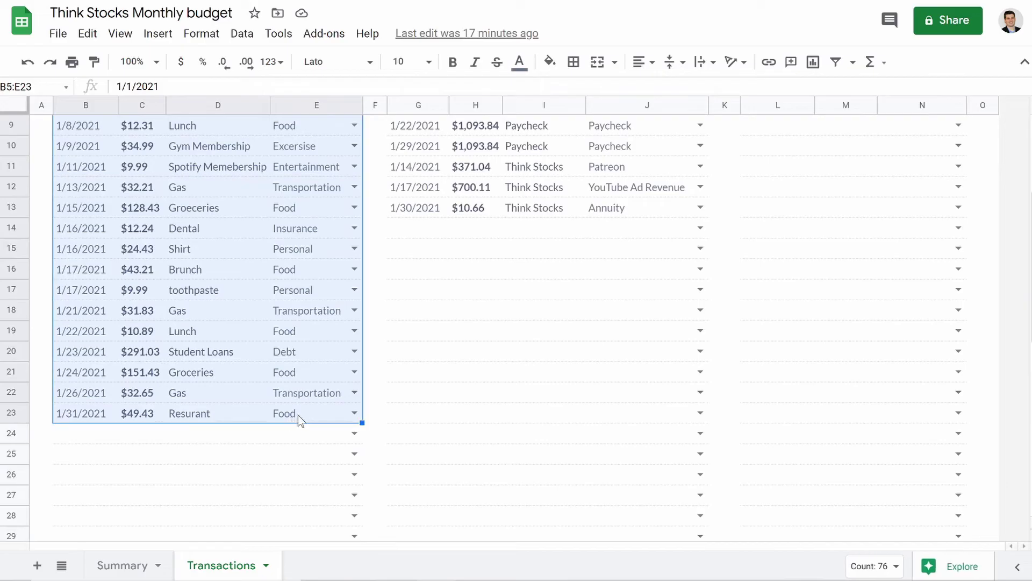
key("ctrl+c")
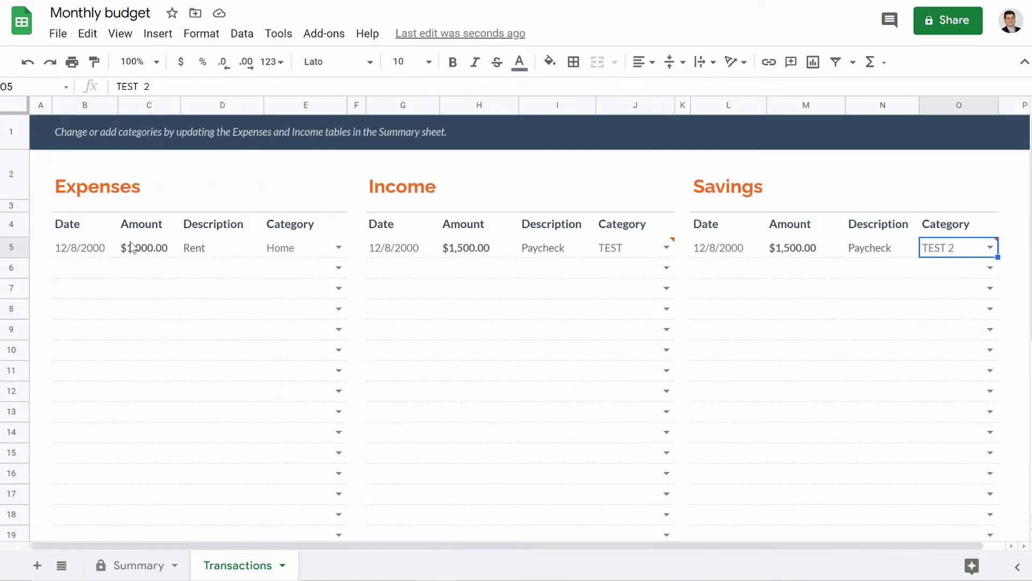
left_click(74, 236)
left_click(75, 253)
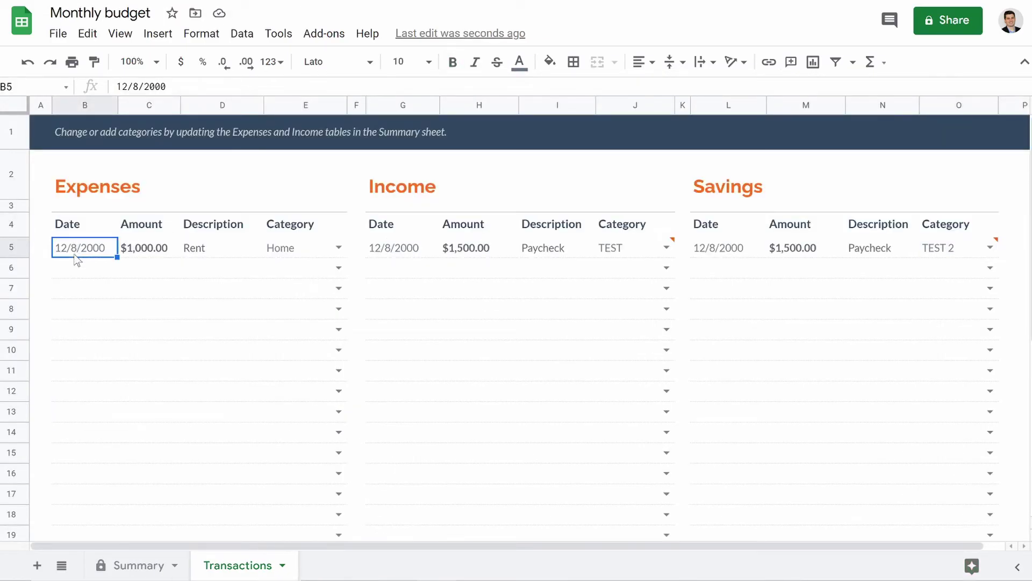
key("ctrl+v")
left_click(251, 354)
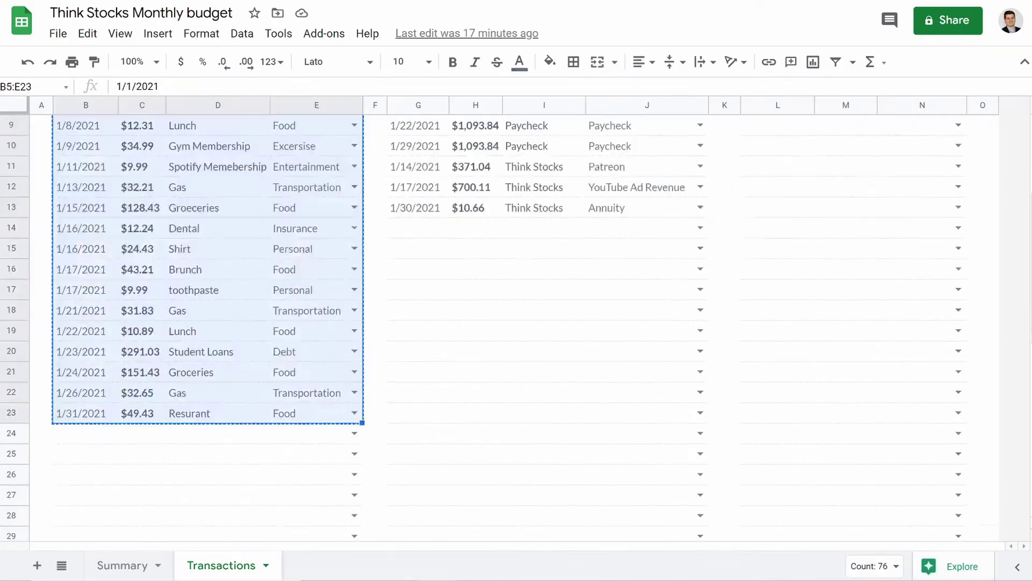
Copy the income transactions G5:J19 from the Think Stocks Monthly budget into the Monthly budget's Income transactions table, starting at G5.
scroll(537, 323, "up", 2)
left_click_drag(409, 163, 660, 443)
key("ctrl+c")
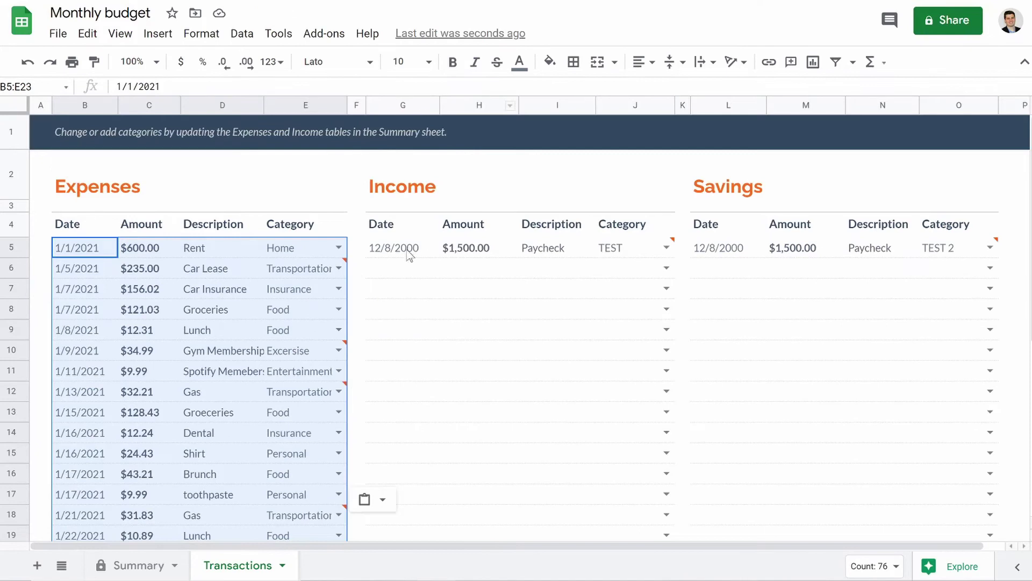
left_click(407, 250)
key("ctrl+v")
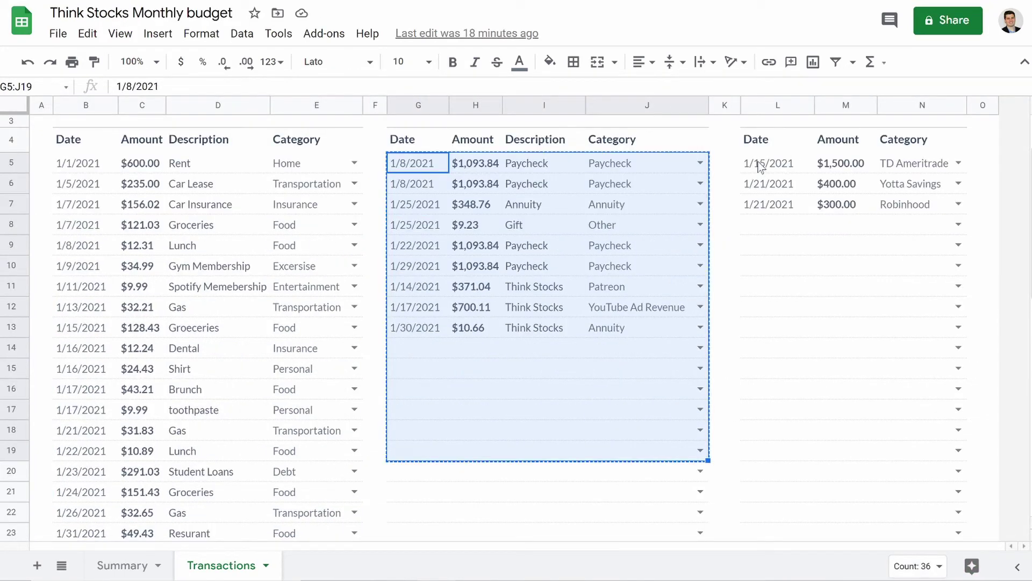
Copy the savings transactions' dates, amounts and account names from the Think Stocks Monthly budget into the Monthly budget's Savings table, starting at L5.
left_click_drag(761, 163, 933, 224)
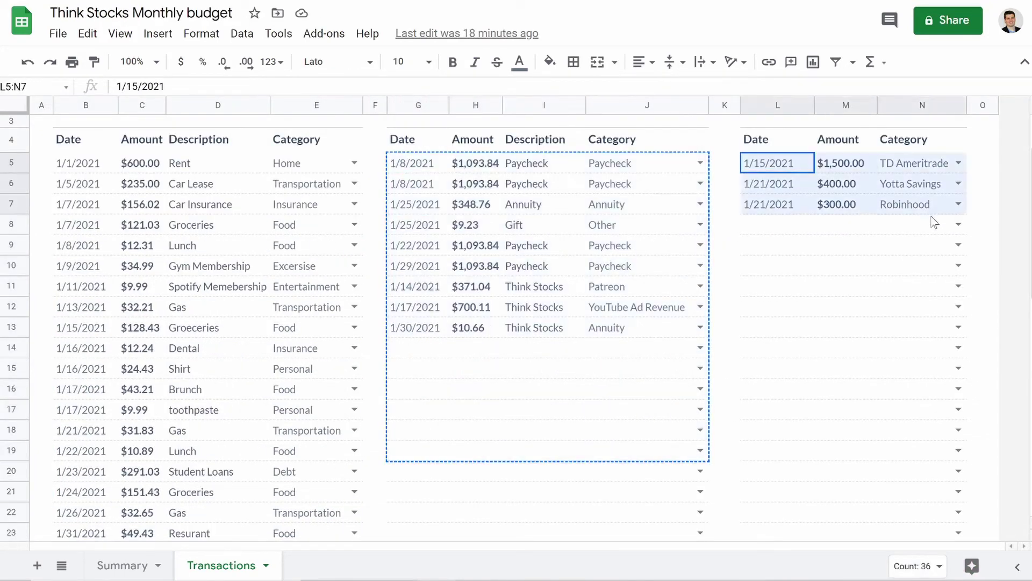
key("ctrl+c")
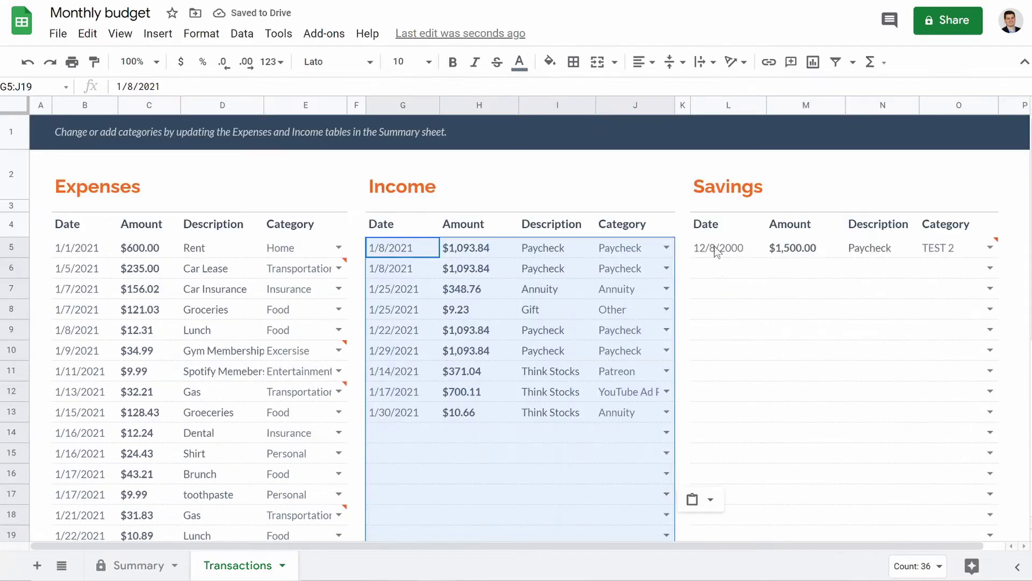
left_click(710, 251)
key("ctrl+v")
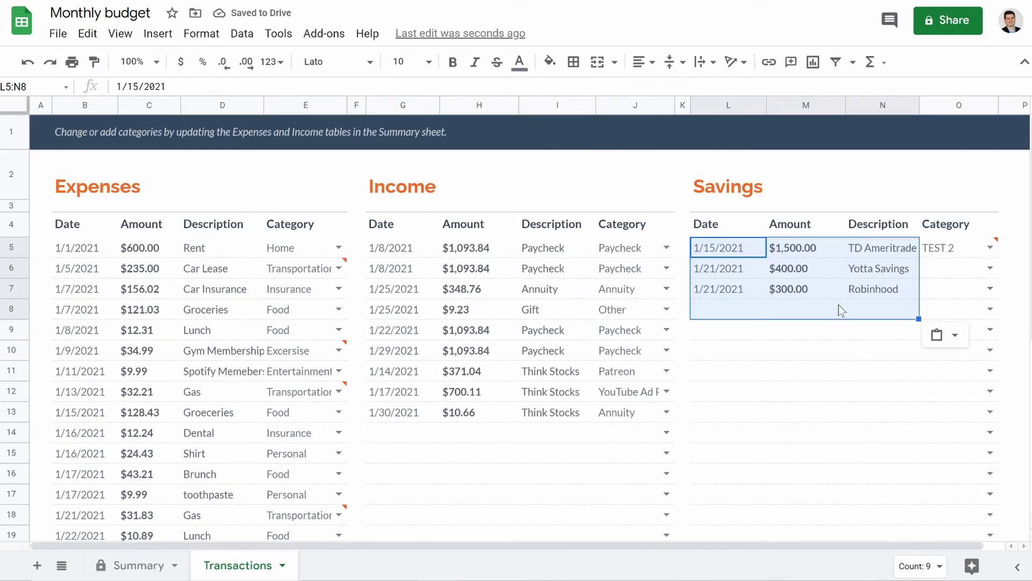
left_click(877, 310)
Copy the account names in N5:N7 of the Savings table into its Category column, starting at O5 over TEST 2.
left_click_drag(876, 248, 864, 296)
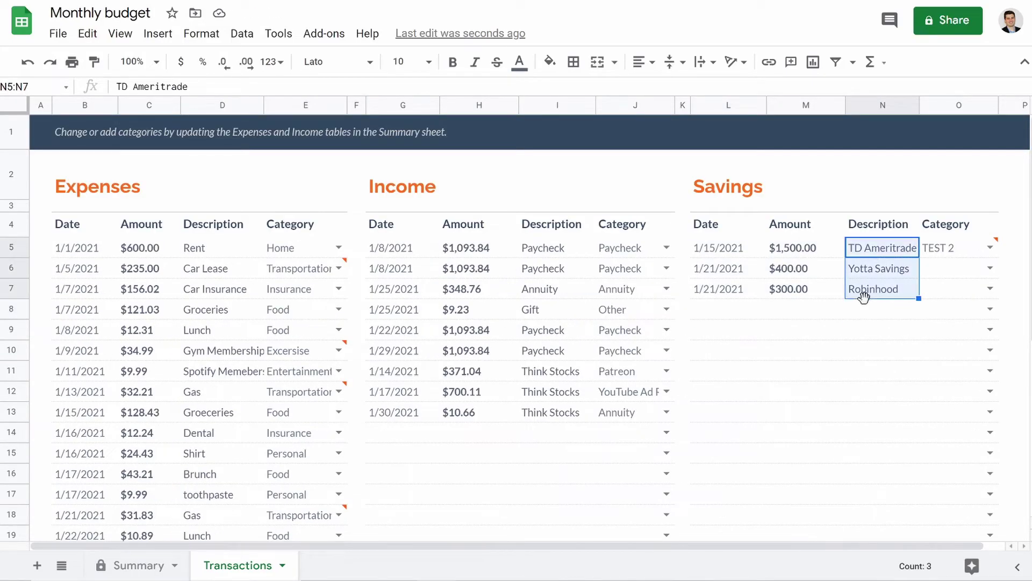
key("ctrl+c")
left_click(956, 254)
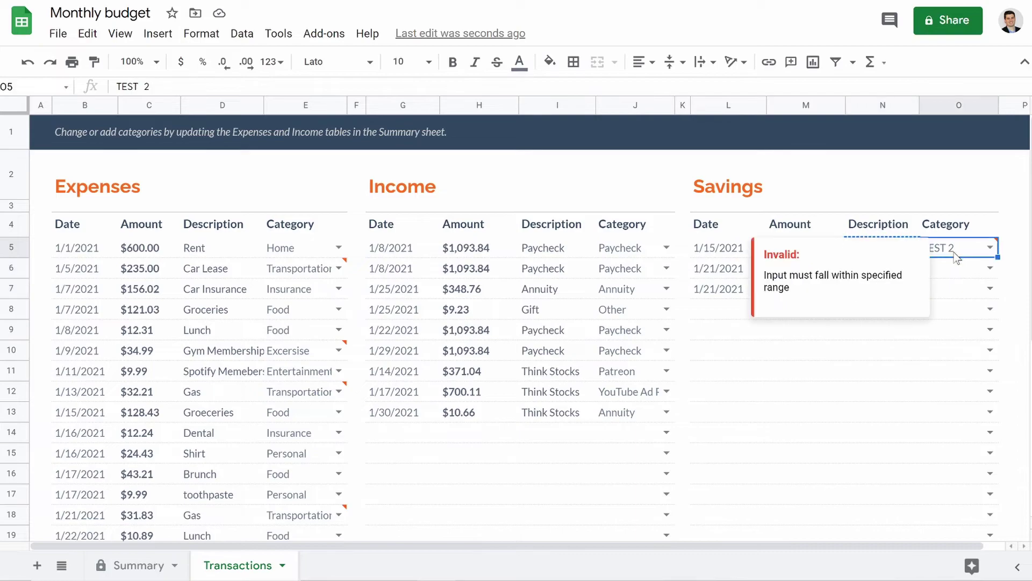
key("ctrl+v")
left_click(909, 329)
Delete the Savings table's Description column N from the Transactions sheet.
left_click(863, 108)
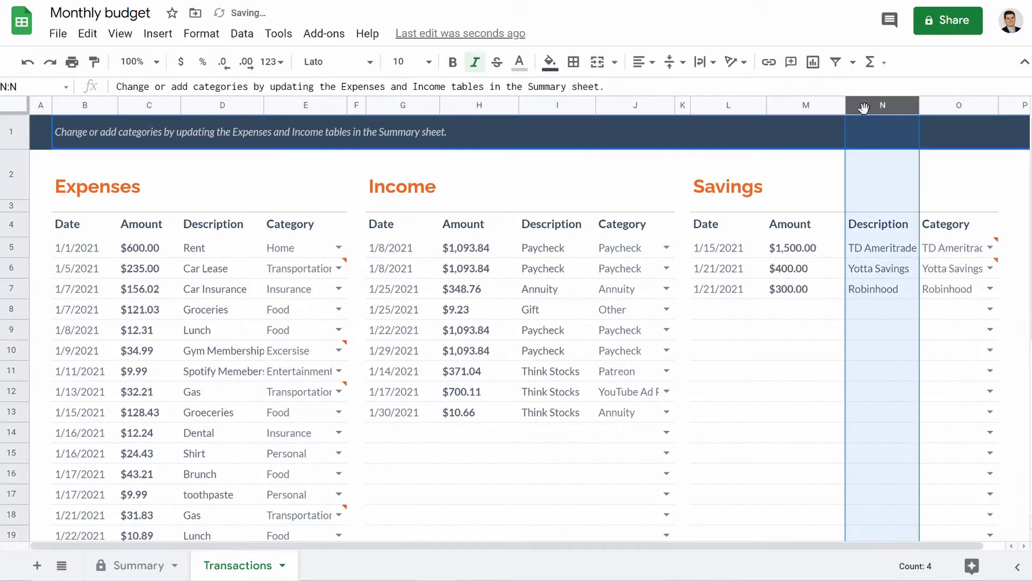
right_click(864, 107)
left_click(915, 227)
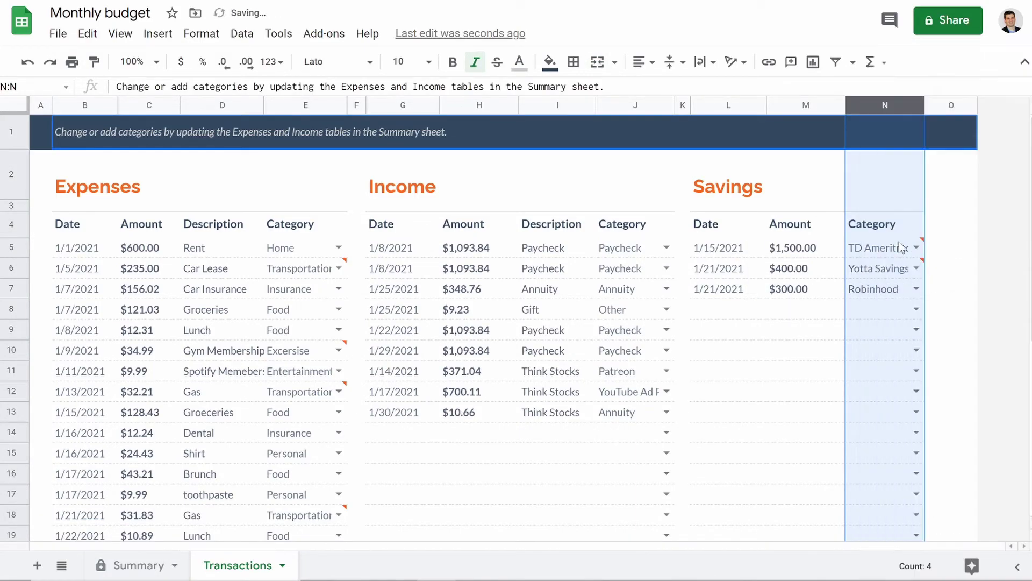
left_click(842, 372)
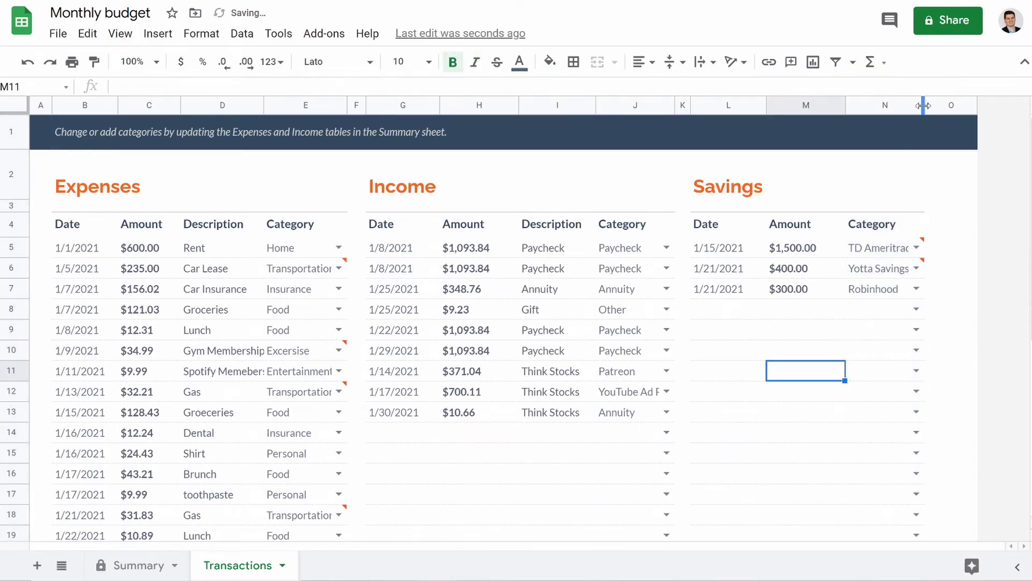
Widen column N so the category names in the Savings table fit in full.
left_click_drag(924, 105, 936, 105)
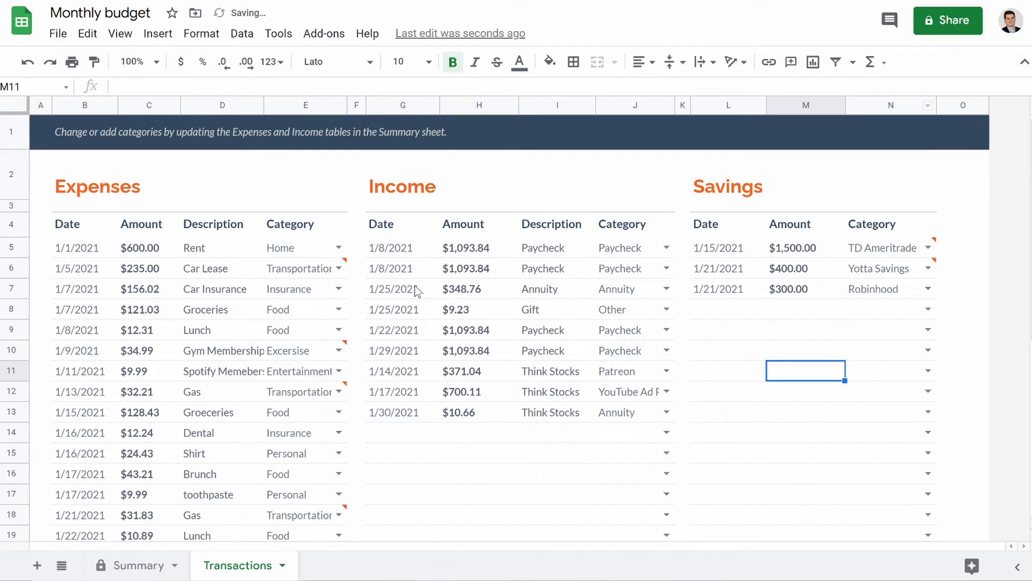
Inspect the flagged Transportation categories of the Car Lease and Gas expenses and compare them with the Summary sheet.
left_click(207, 277)
left_click(304, 274)
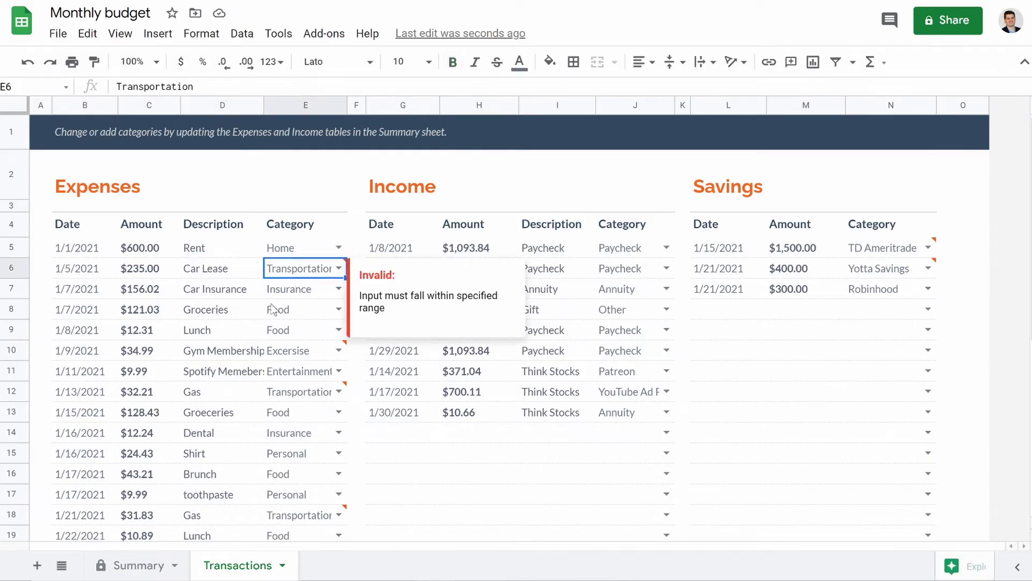
left_click(227, 278)
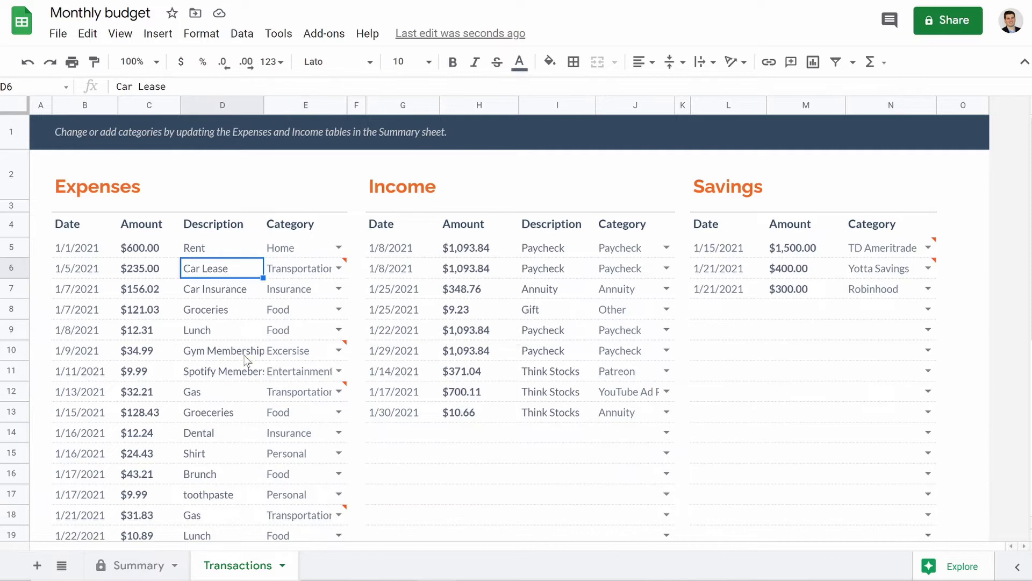
left_click(308, 396)
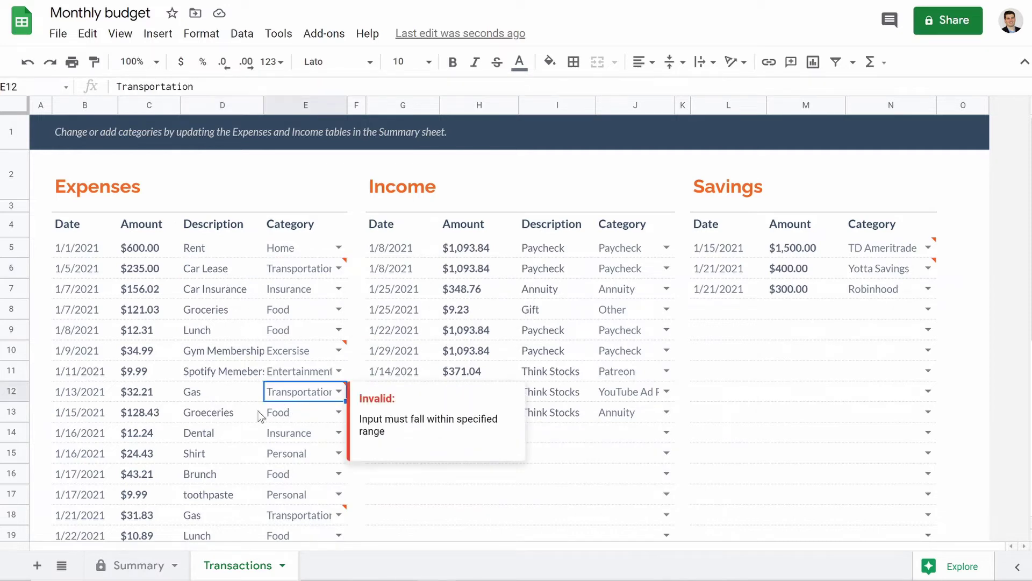
left_click(200, 397)
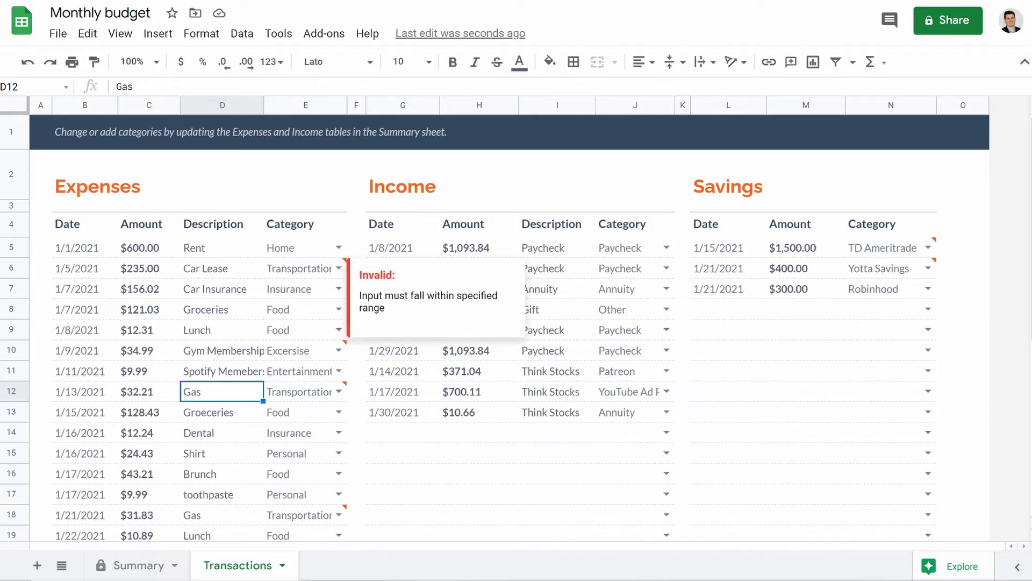
left_click(155, 564)
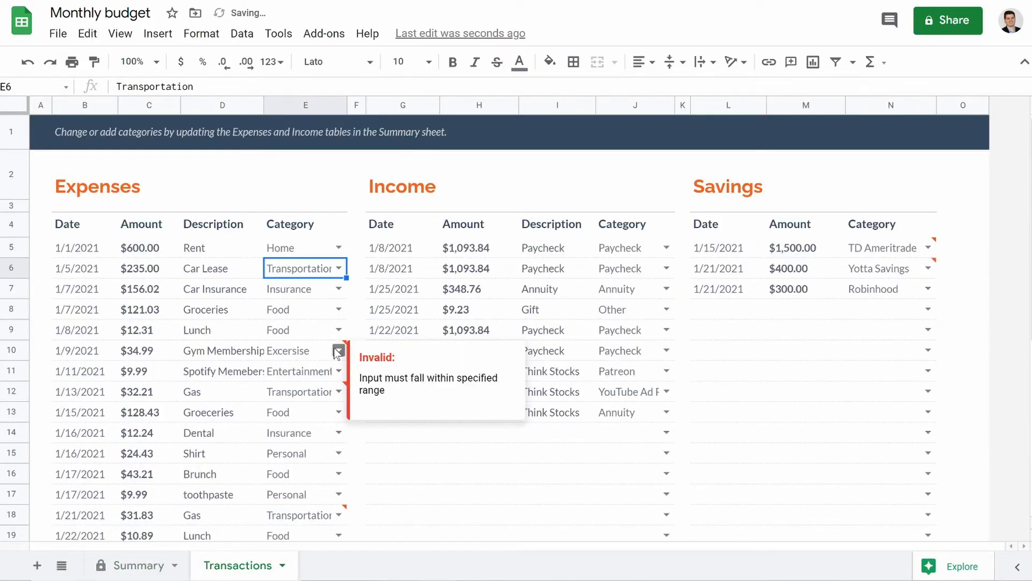
Reselect the flagged expense categories from their lists: Excersise for Gym Membership and Transportation for the Gas entries in rows 12, 18 and 22.
left_click(338, 350)
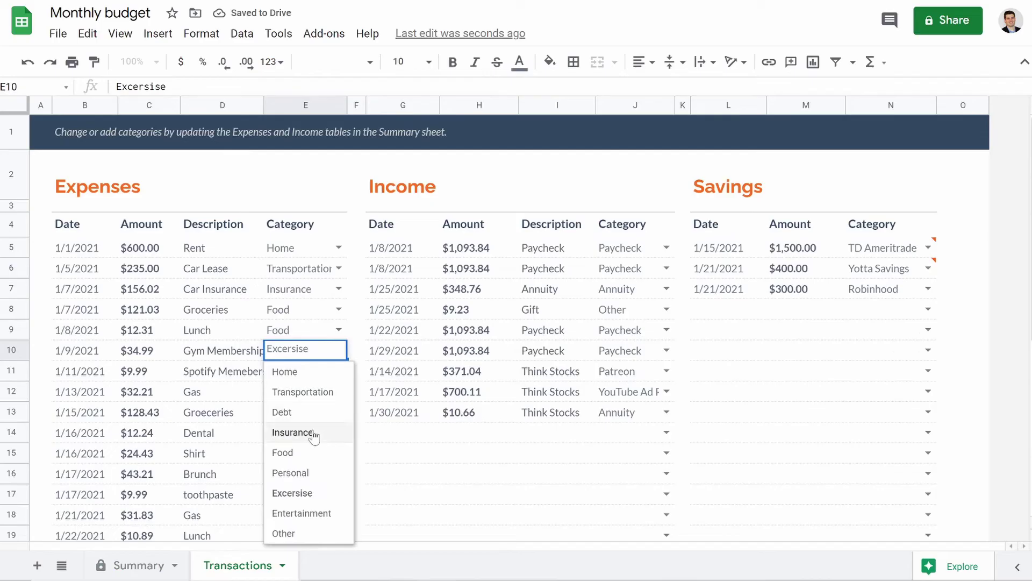
left_click(309, 493)
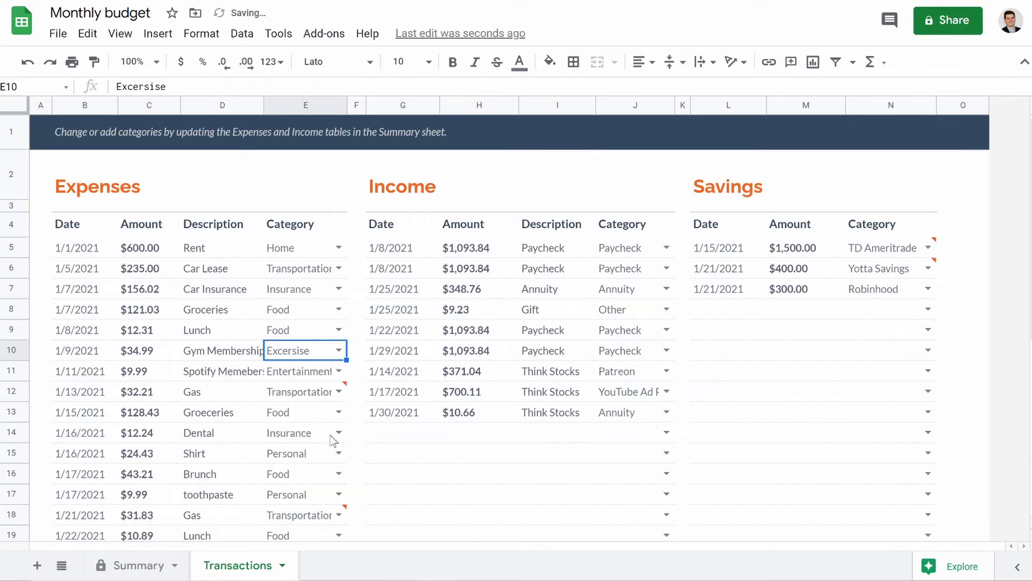
scroll(334, 441, "down", 3)
left_click(338, 269)
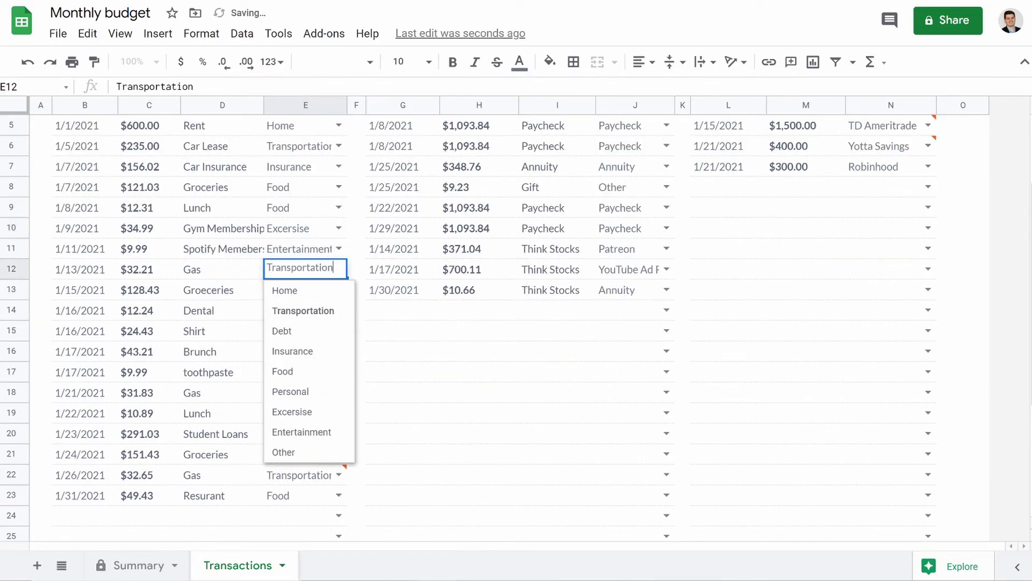
left_click(332, 310)
left_click(340, 399)
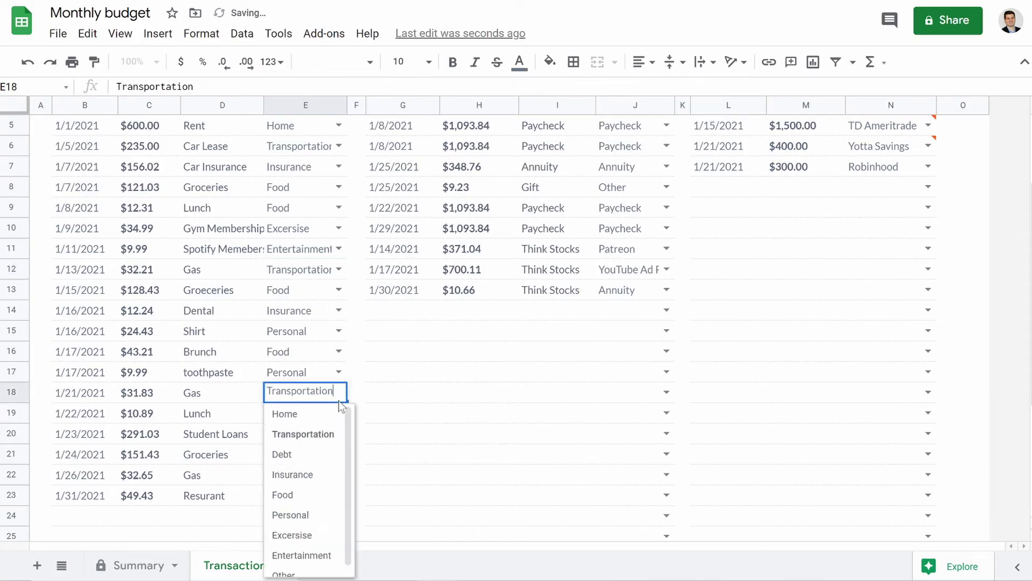
left_click(323, 433)
left_click(339, 474)
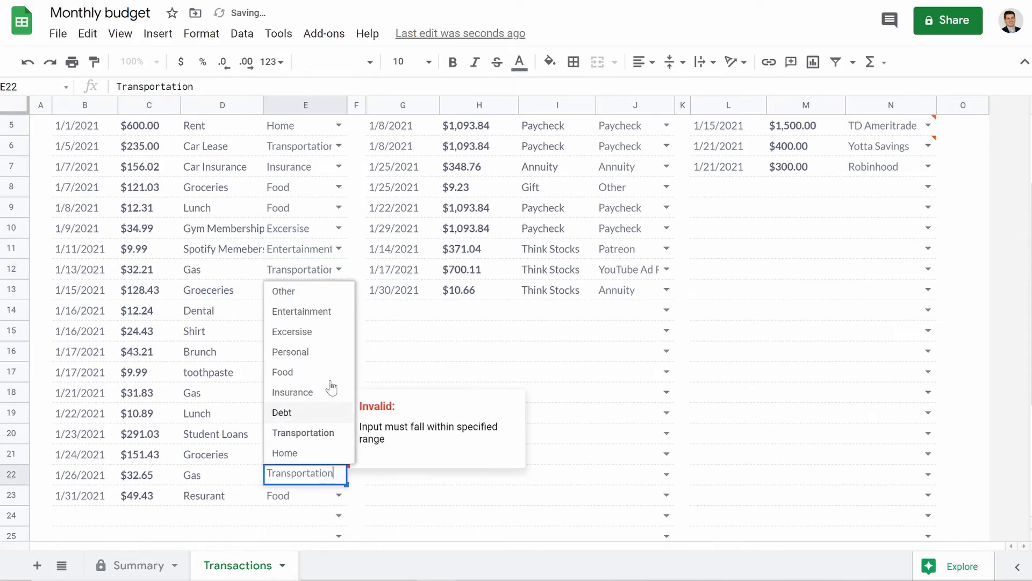
left_click(314, 434)
Test the category validation in E24 with the entry rdhtryh, replace it with Transportation from the list, and clear the cell.
scroll(317, 476, "down", 2)
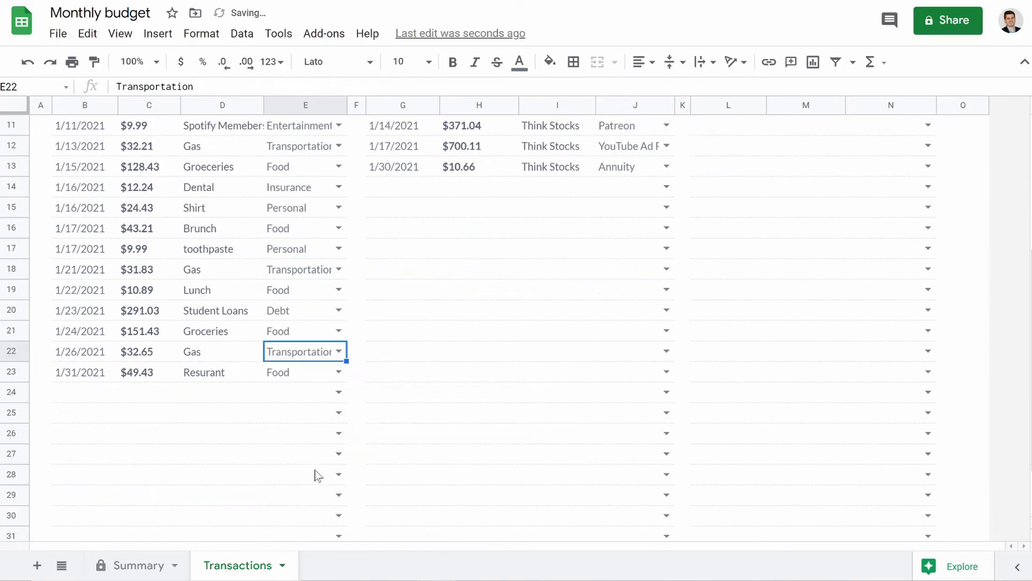
left_click(300, 397)
type("rdhtryh")
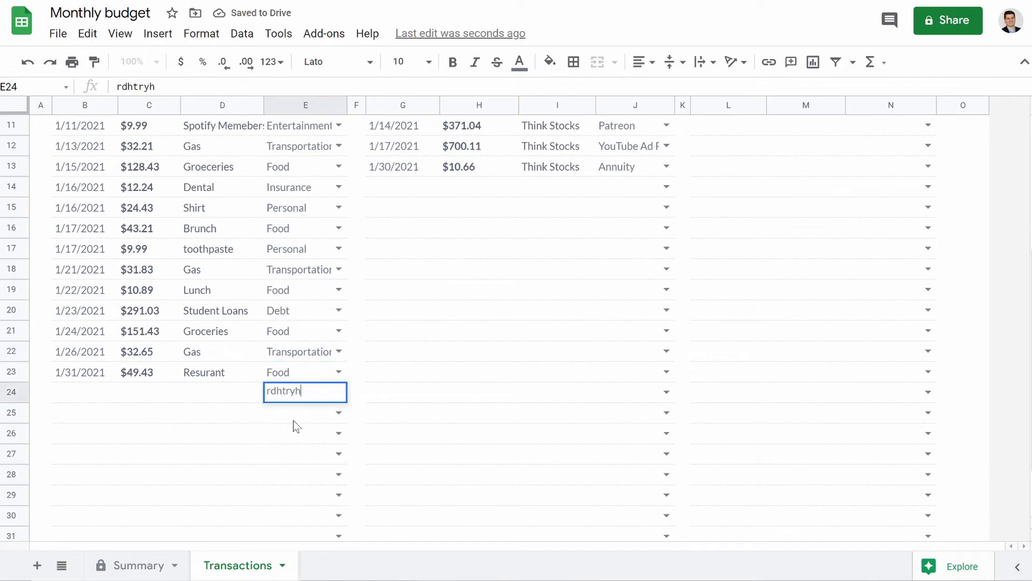
key("Return")
left_click(339, 391)
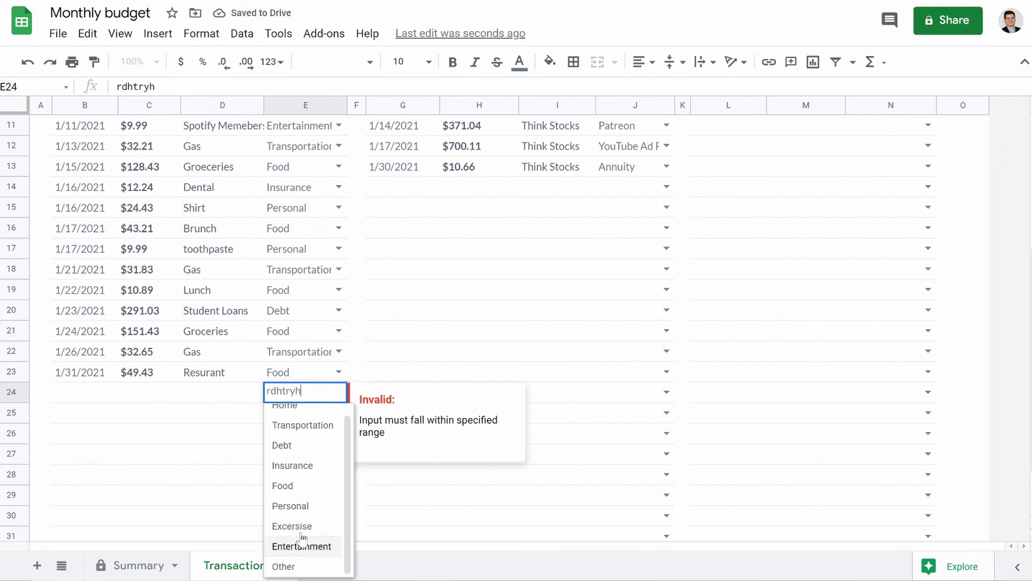
left_click(303, 436)
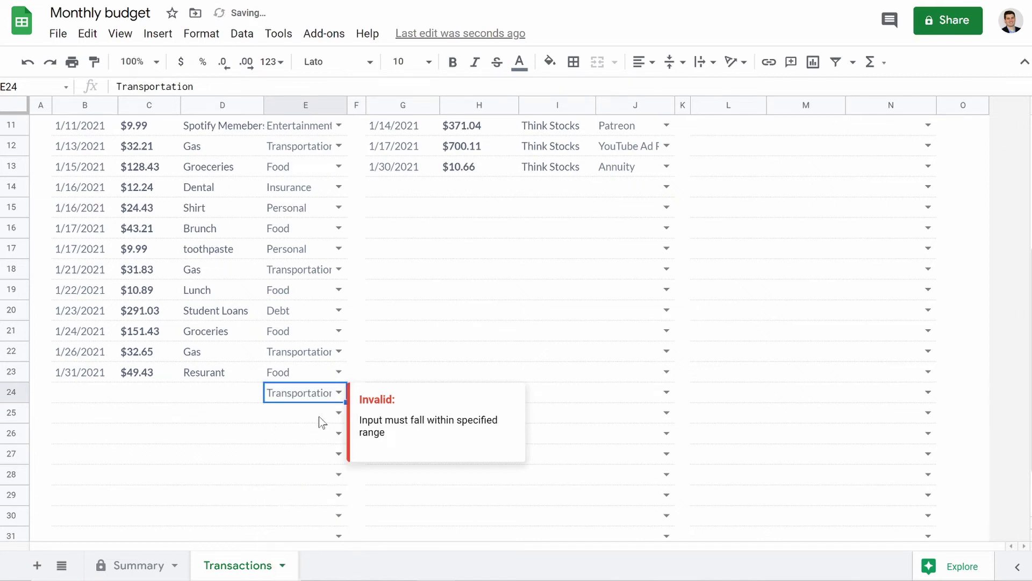
key("Delete")
Reselect TD Ameritrade in N5 and Yotta Savings in N6 from the category lists of the Savings table.
scroll(512, 449, "up", 5)
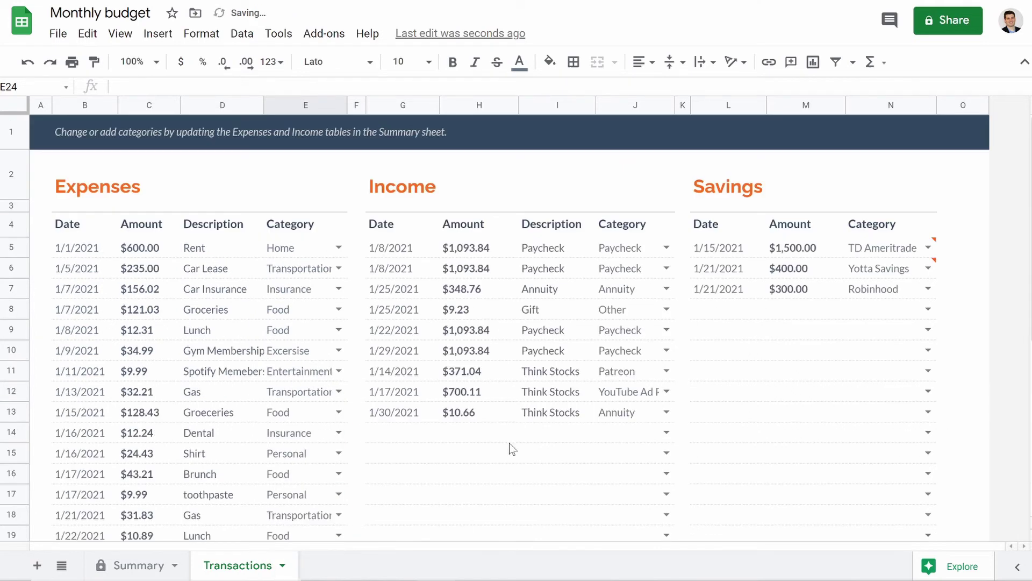
left_click(928, 248)
left_click(908, 269)
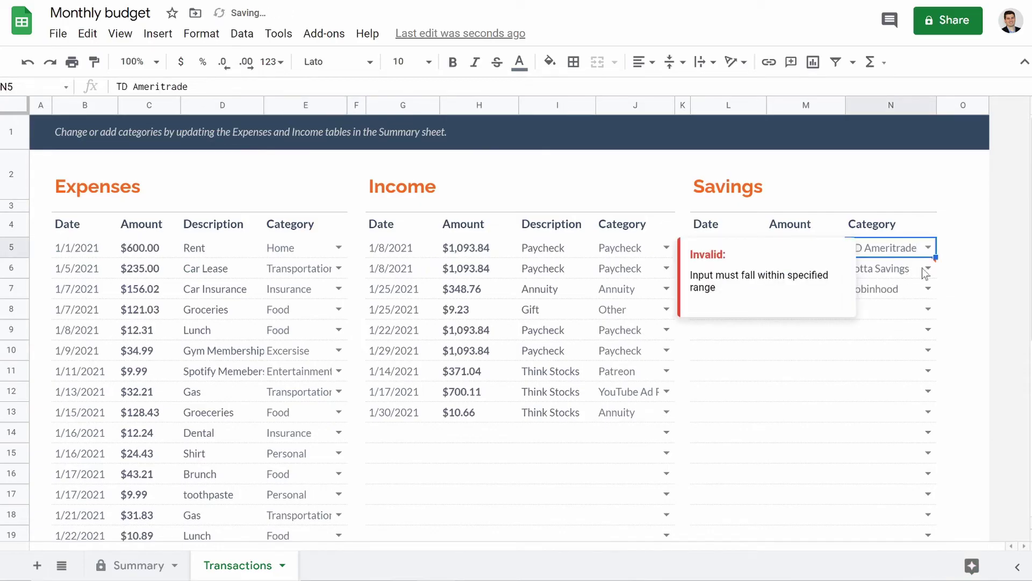
left_click(948, 270)
left_click(928, 269)
left_click(896, 317)
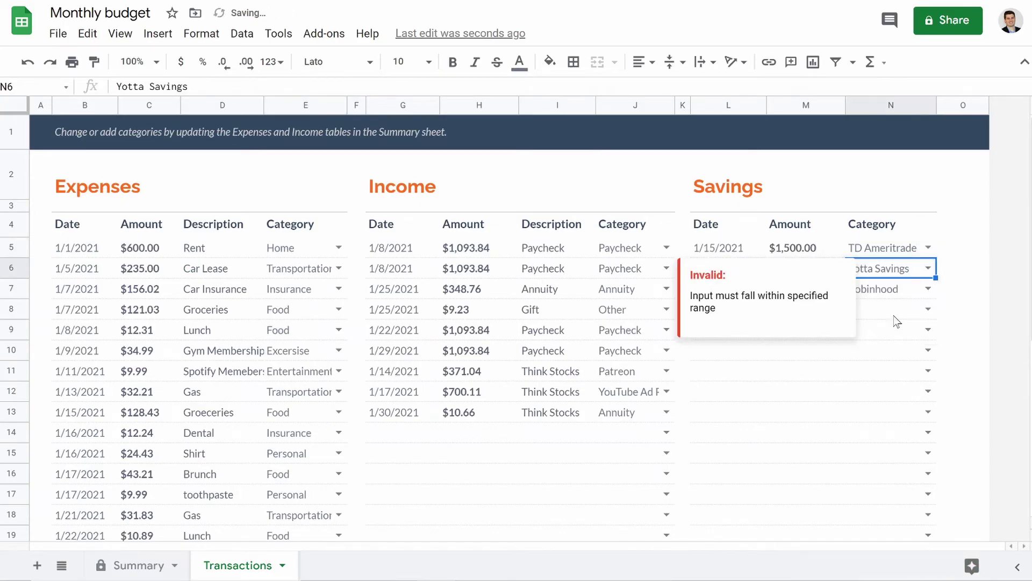
left_click(868, 354)
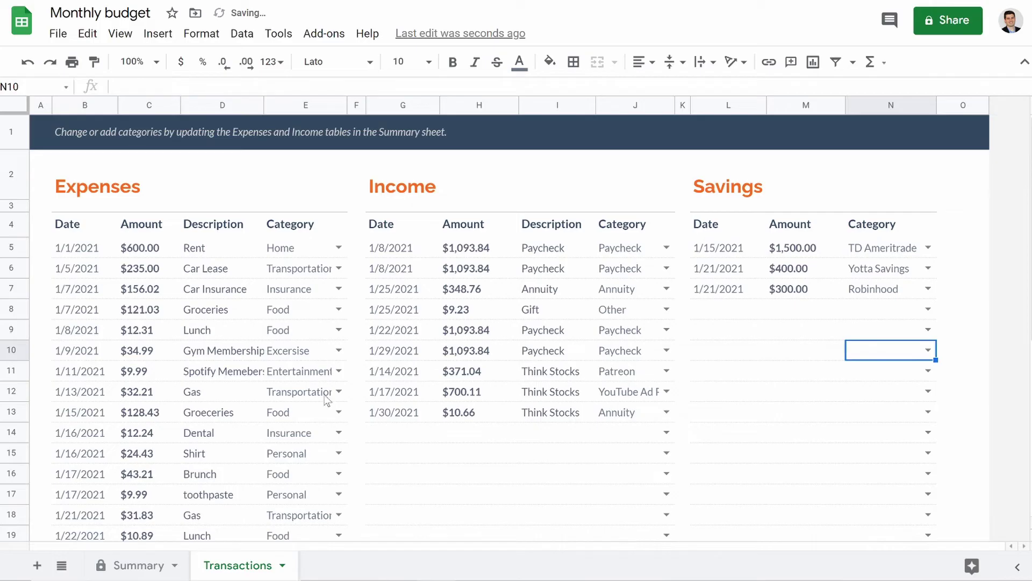
On the Summary sheet, examine the Home row's actual-spending formula and the overview figures for Expenses and Income.
left_click(114, 564)
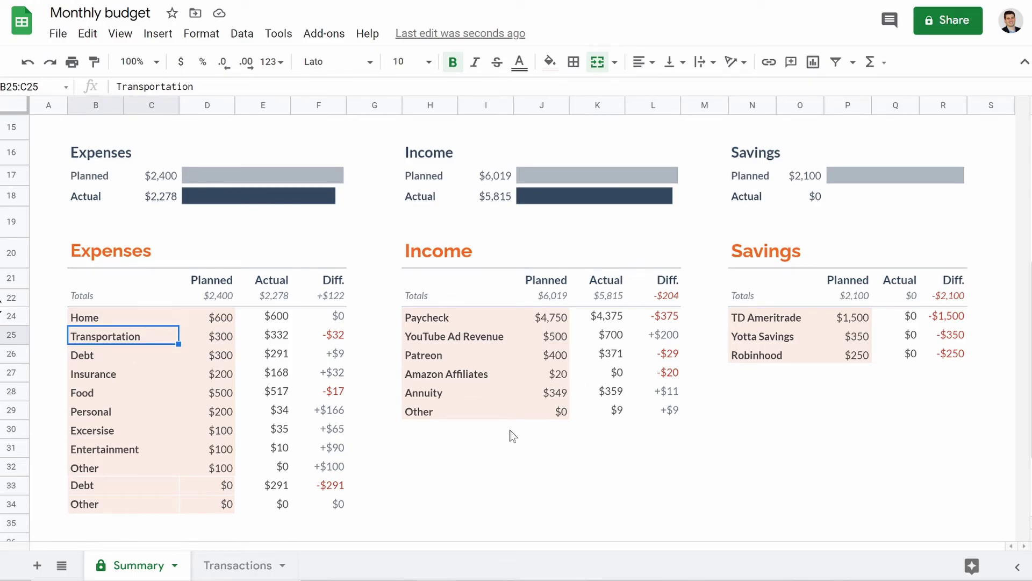
left_click(263, 316)
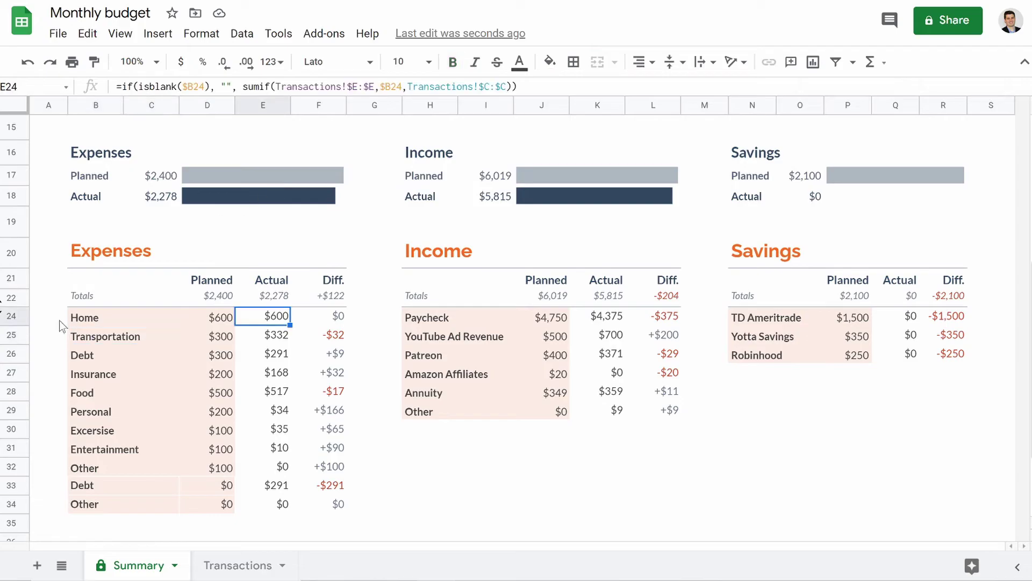
left_click(155, 163)
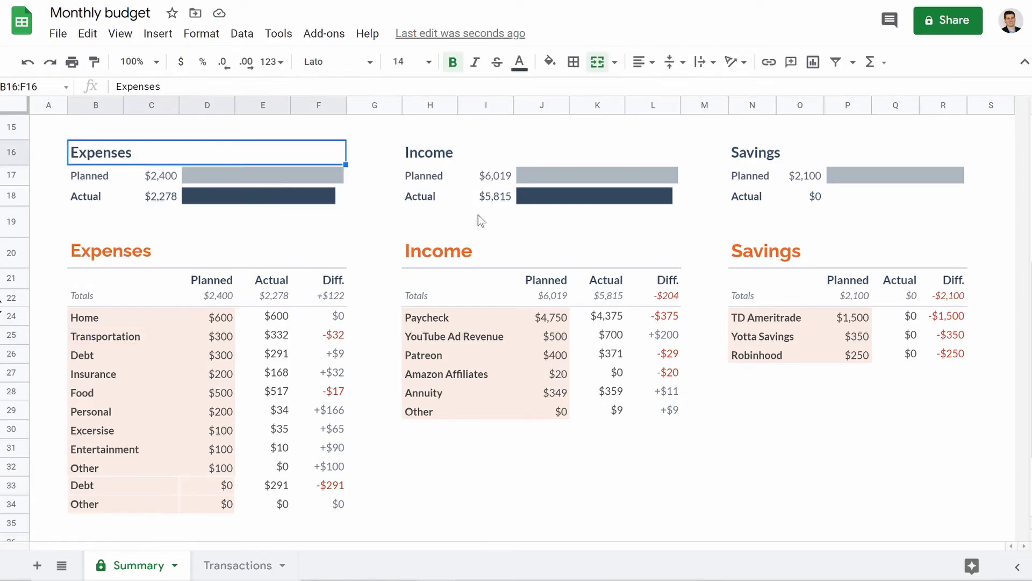
left_click(472, 162)
left_click(510, 183)
left_click(511, 200)
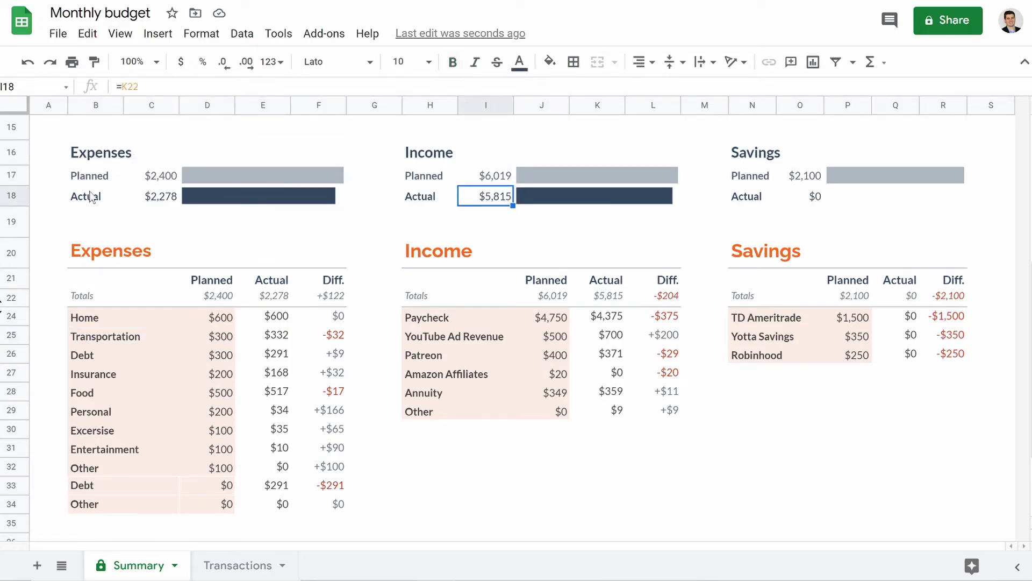
left_click(172, 197)
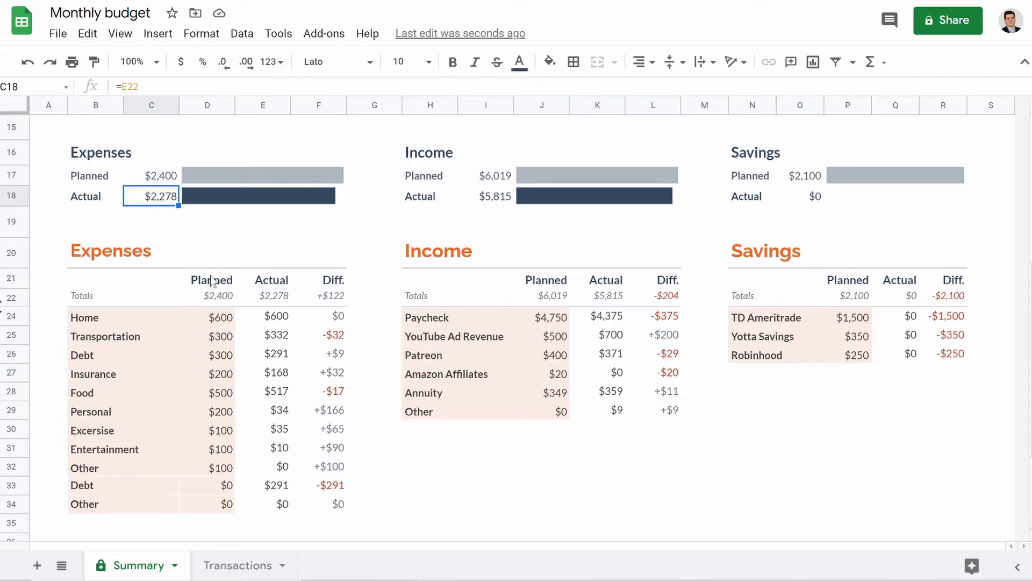
Examine the sum formula of the planned expenses total in D22 and the overview cell C17 that refers to it.
left_click(211, 299)
key("Return")
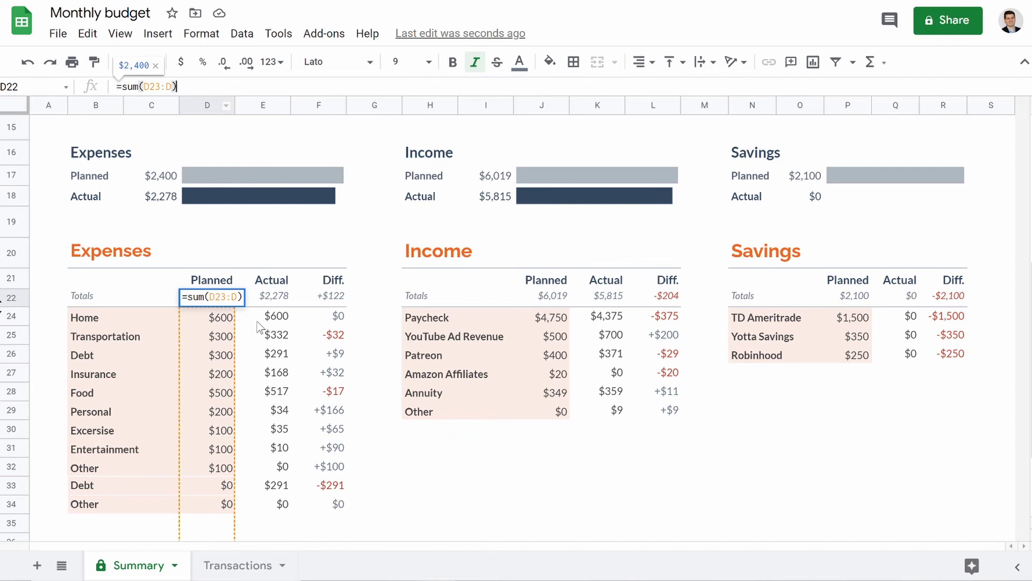
key("Return")
left_click(202, 300)
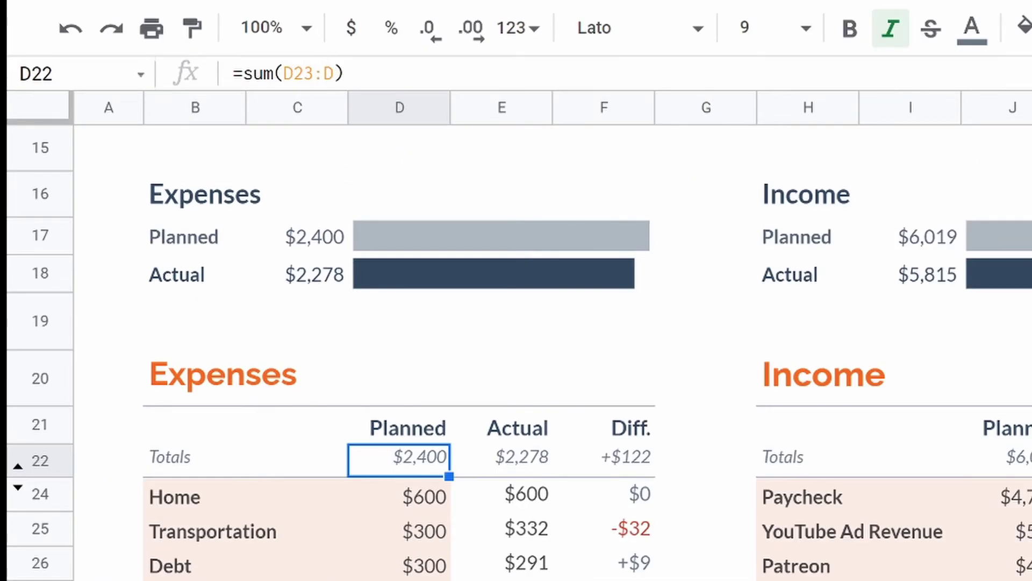
left_click(319, 242)
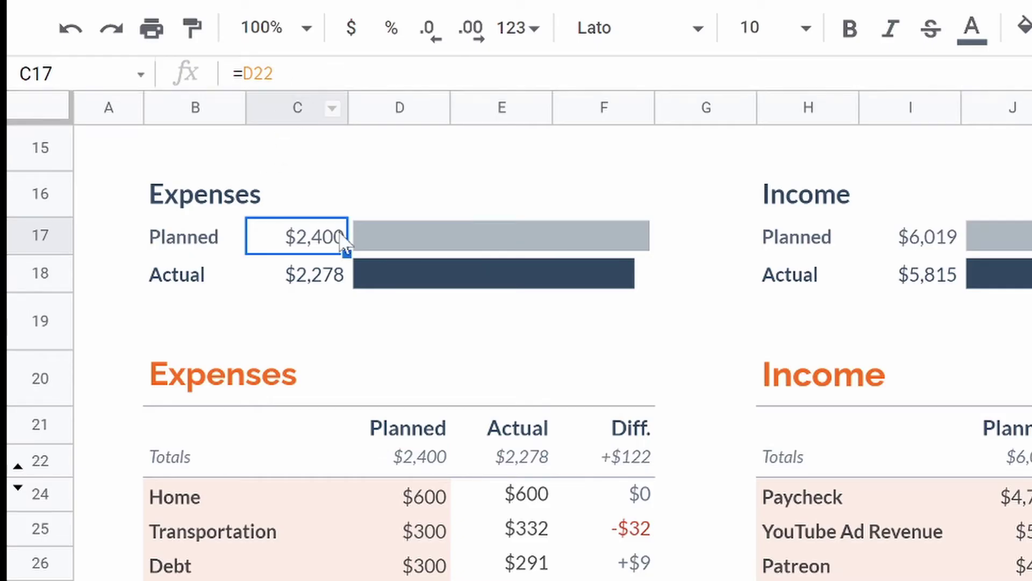
left_click(436, 461)
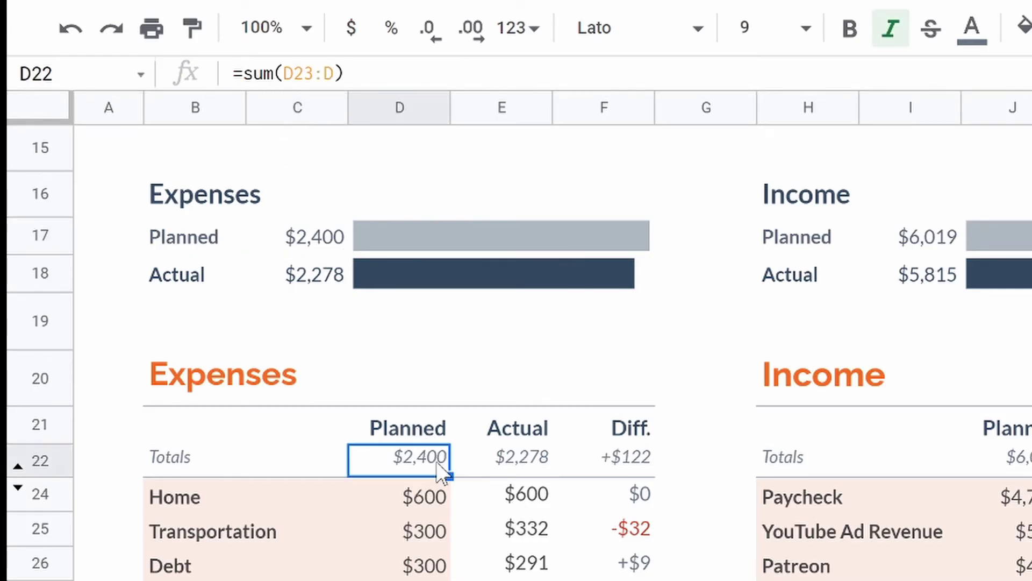
Examine the SPARKLINE bar formula in D17:F17 together with the planned and actual expense cells C17 and C18 it uses.
left_click(472, 242)
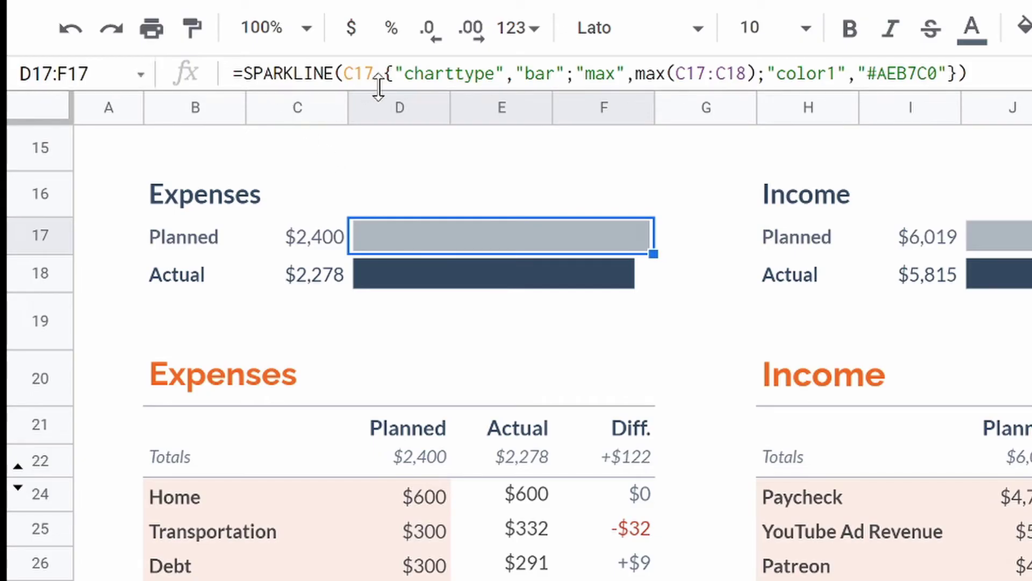
left_click(305, 107)
left_click(308, 241)
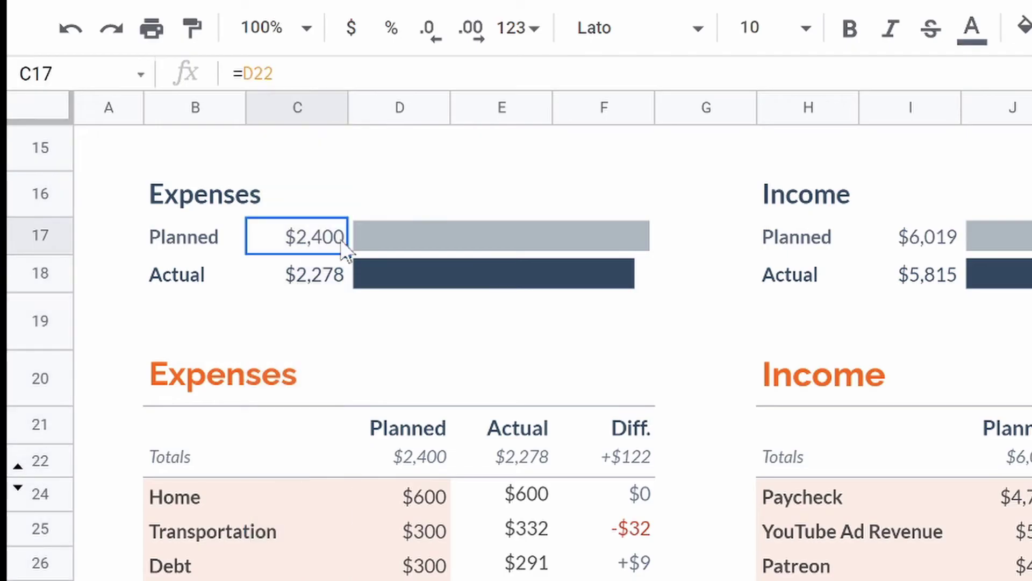
left_click(388, 241)
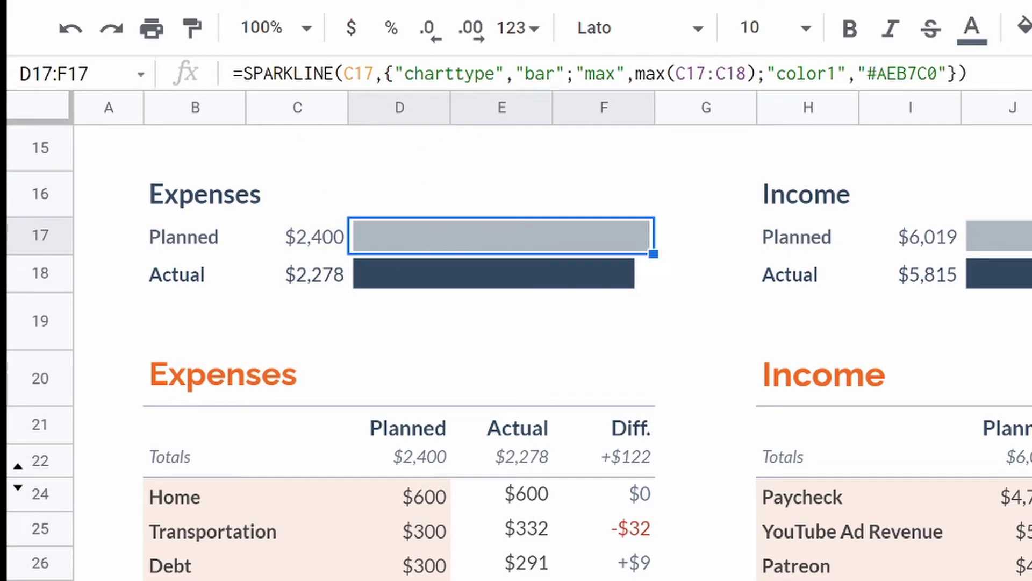
left_click(324, 251)
left_click(329, 282)
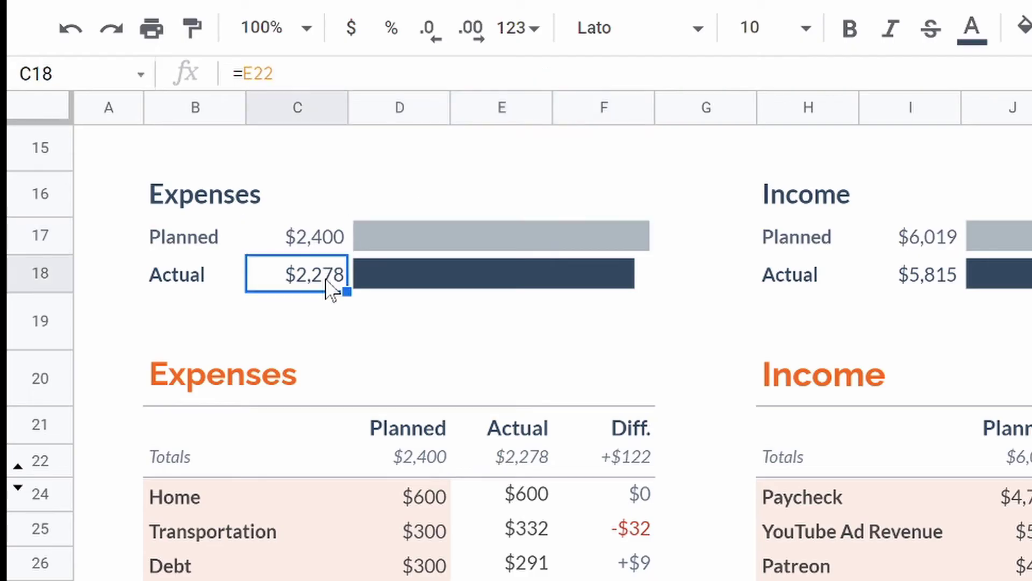
left_click(308, 249)
left_click(304, 267)
left_click(307, 241)
left_click(303, 281)
left_click(306, 243)
left_click(304, 282)
left_click(307, 244)
left_click(484, 231)
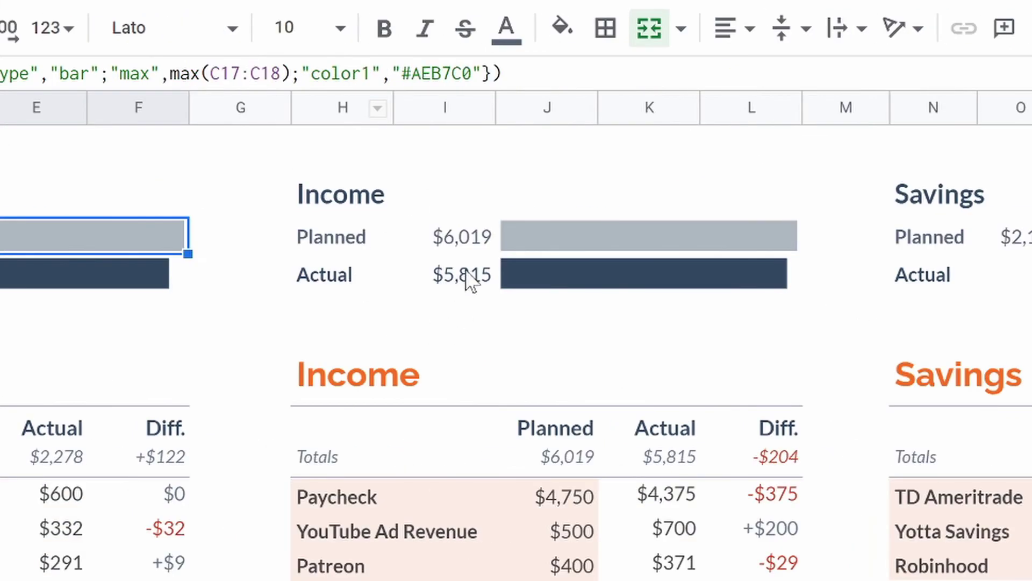
Examine the Income overview's planned figure and bars, and the planned, actual and difference totals in row 22 of the Income table.
left_click(467, 239)
left_click(544, 248)
left_click(545, 280)
left_click(588, 463)
left_click(667, 460)
left_click(787, 468)
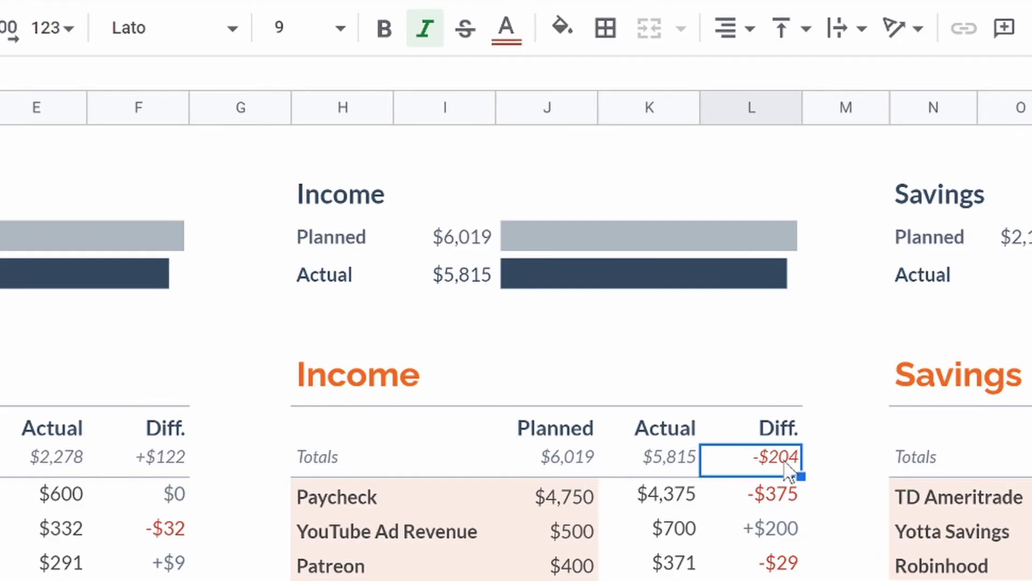
left_click(678, 466)
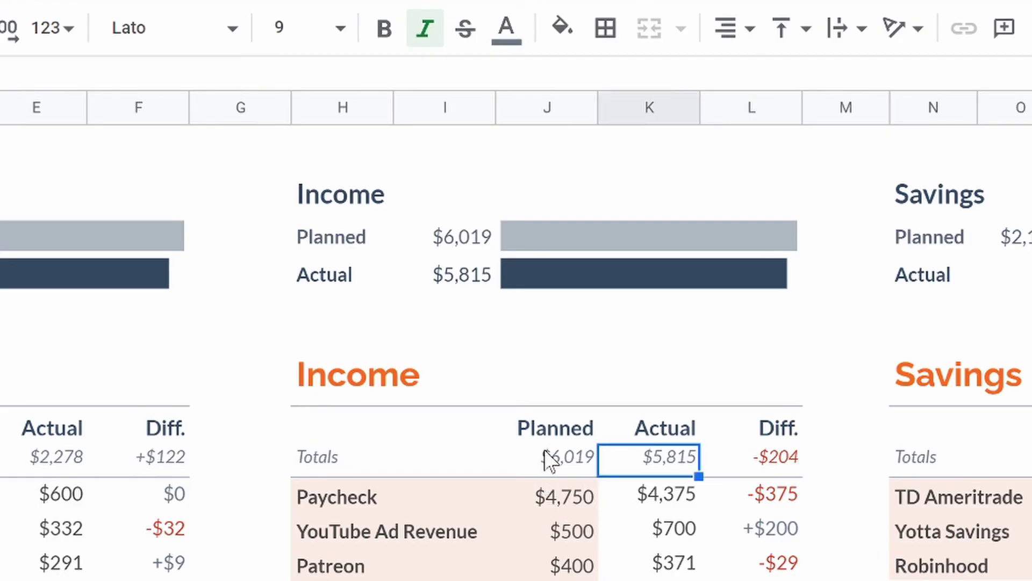
Examine the planned Income figures, the actual Savings total in Q22 and the overview cell O18 that refers to it.
left_click(565, 442)
left_click(574, 498)
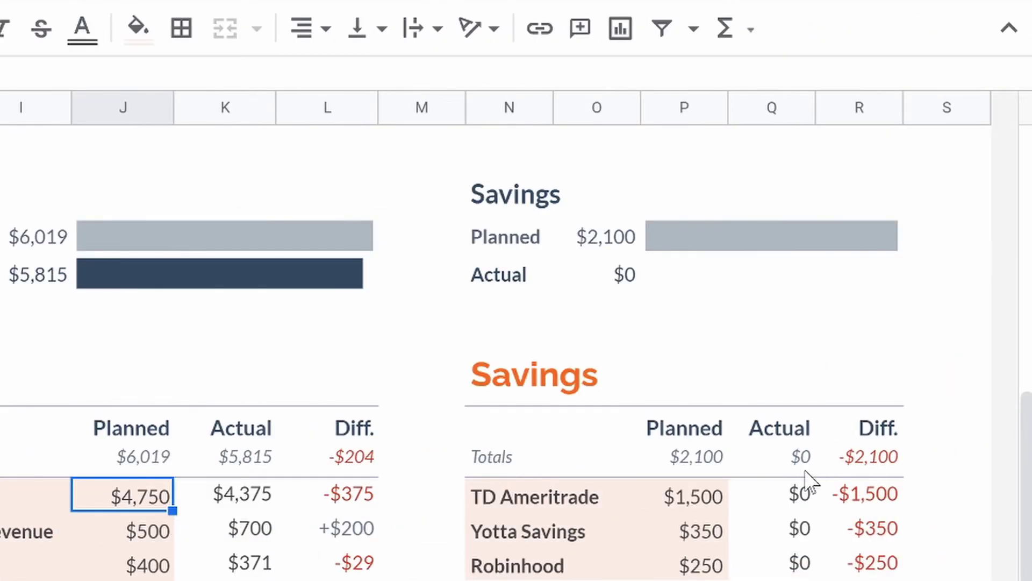
left_click(801, 461)
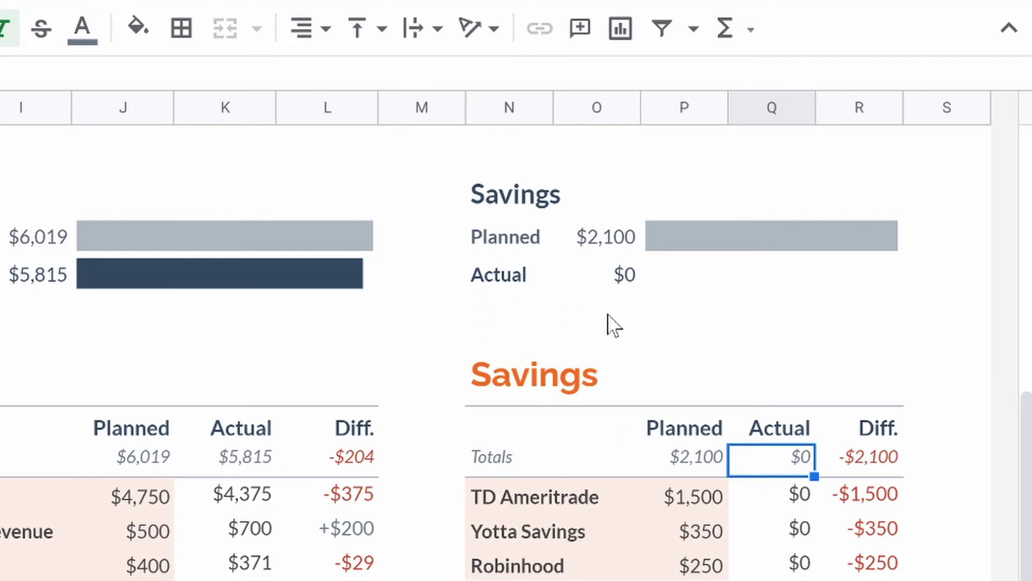
left_click(631, 282)
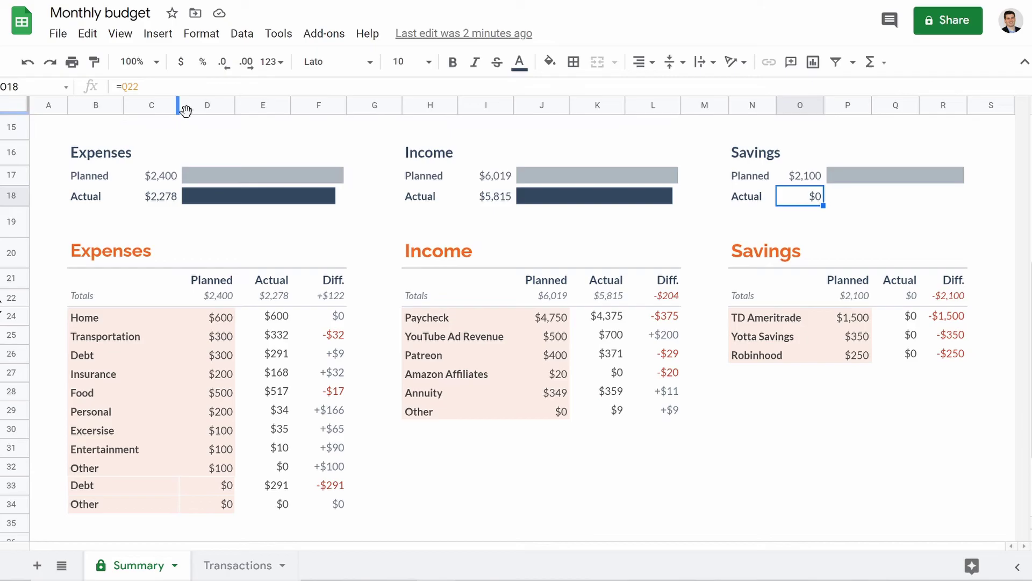
key("Return")
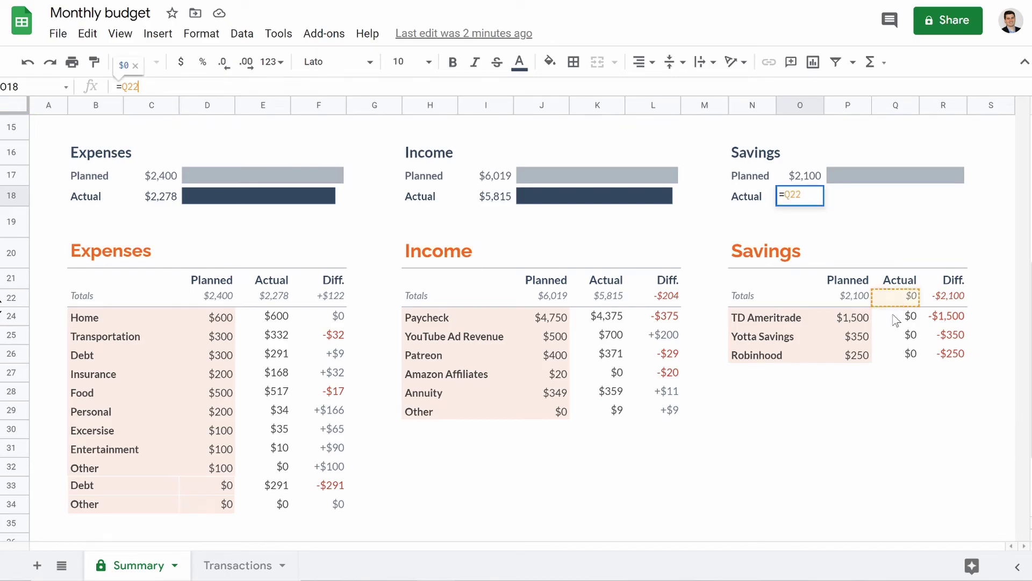
Examine the SUMIF formula for TD Ameritrade's actual amount in Q24, especially the Transactions range it searches for the category.
left_click(913, 318)
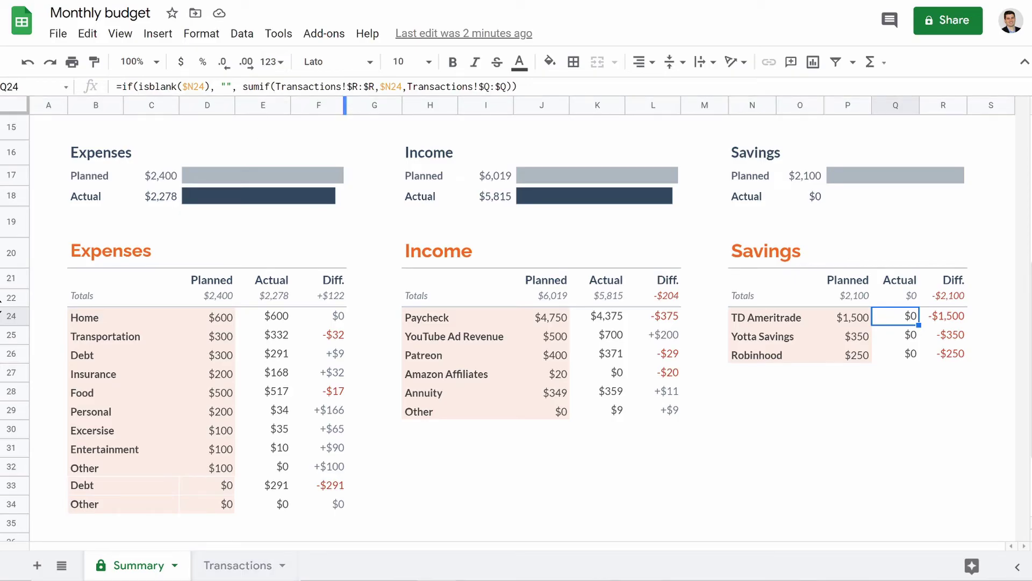
left_click(352, 86)
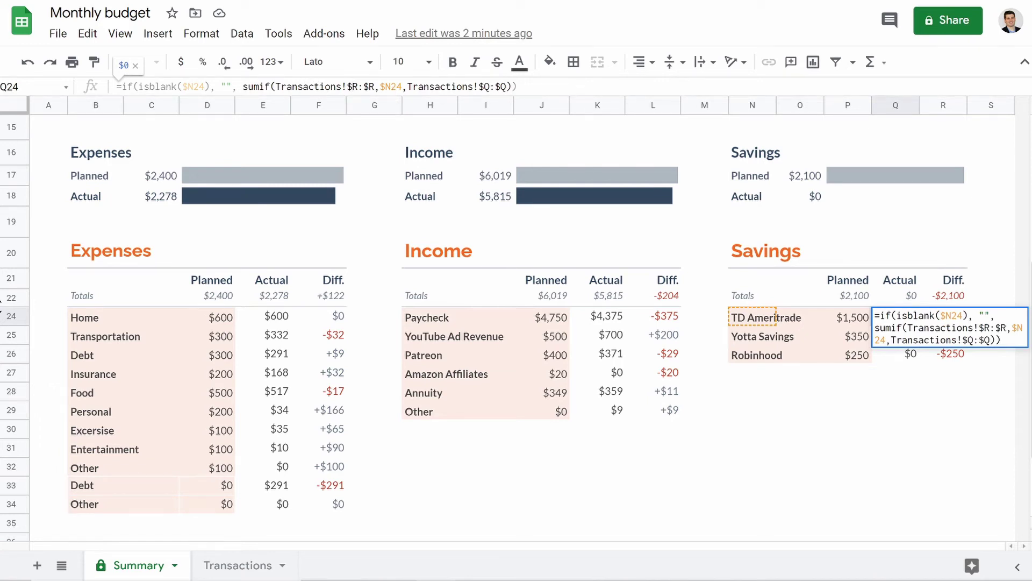
left_click_drag(291, 86, 369, 86)
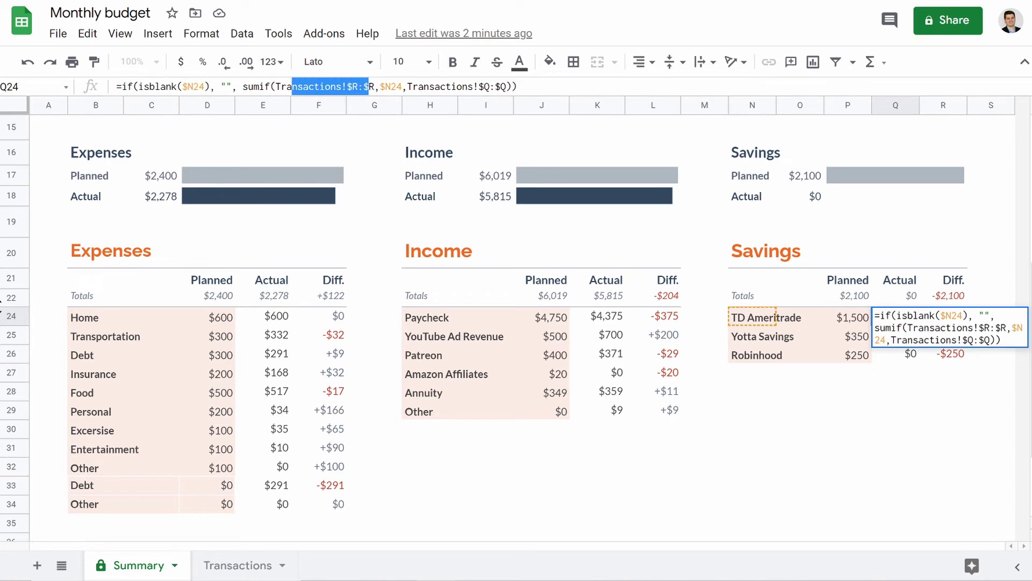
left_click(370, 86)
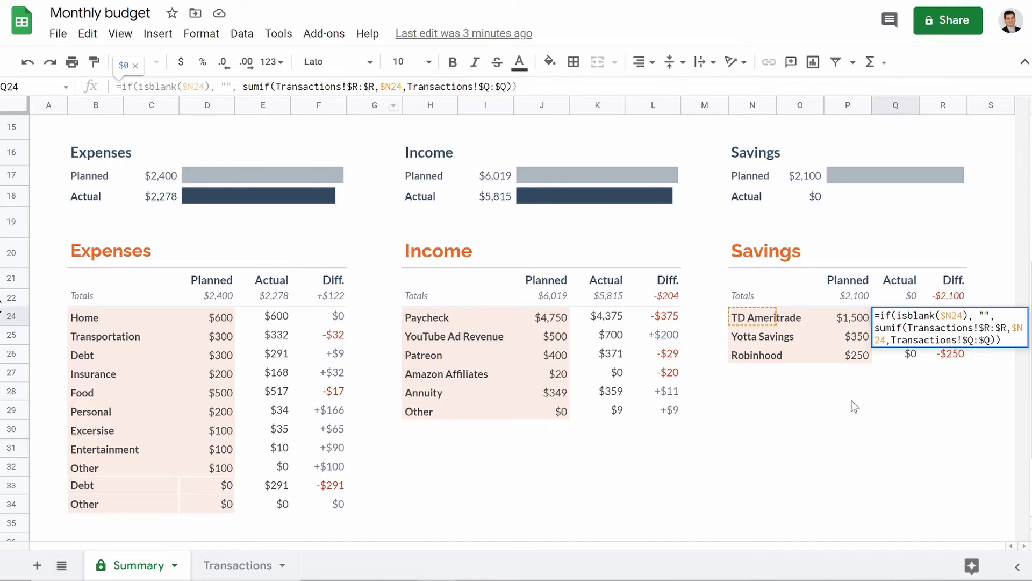
left_click(960, 390)
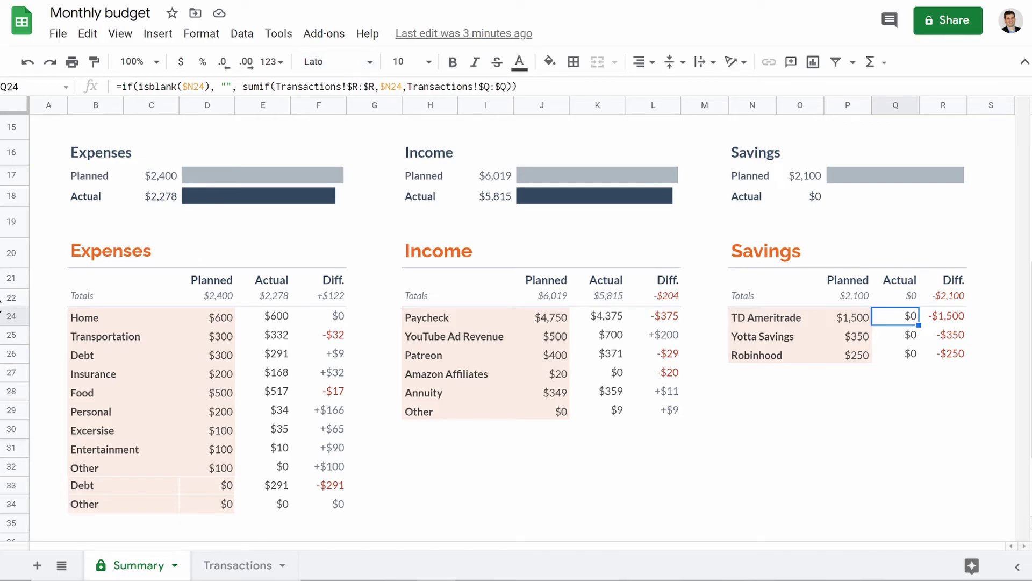
In the Q24 formula, replace the SUMIF criteria range with the Savings category column, Transactions!N:N, and accept editing the protected cell.
left_click_drag(375, 87, 342, 87)
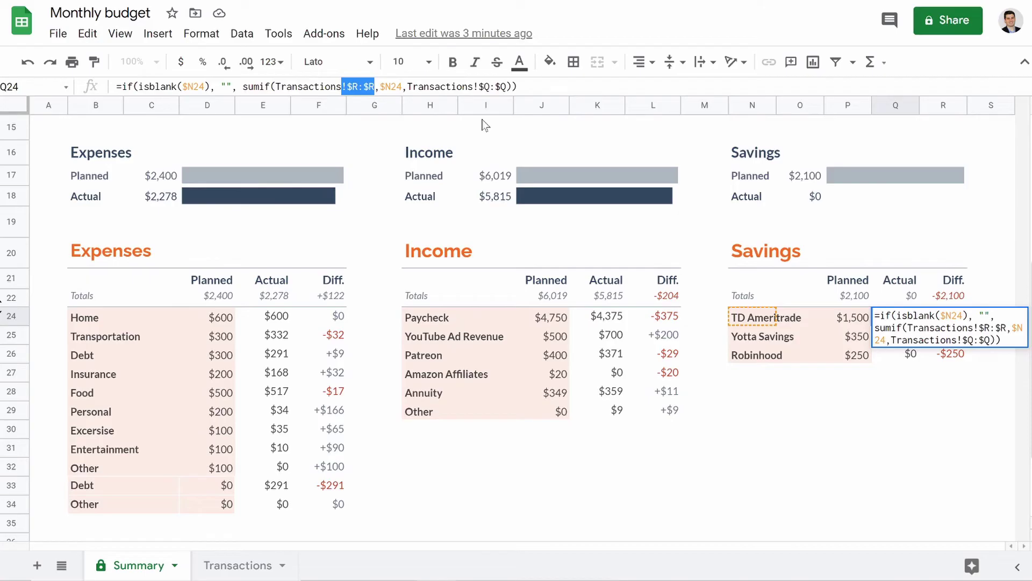
key("BackSpace")
key("BackSpace")
key("BackSpace")
key("BackSpace")
key("BackSpace")
key("BackSpace")
key("BackSpace")
key("BackSpace")
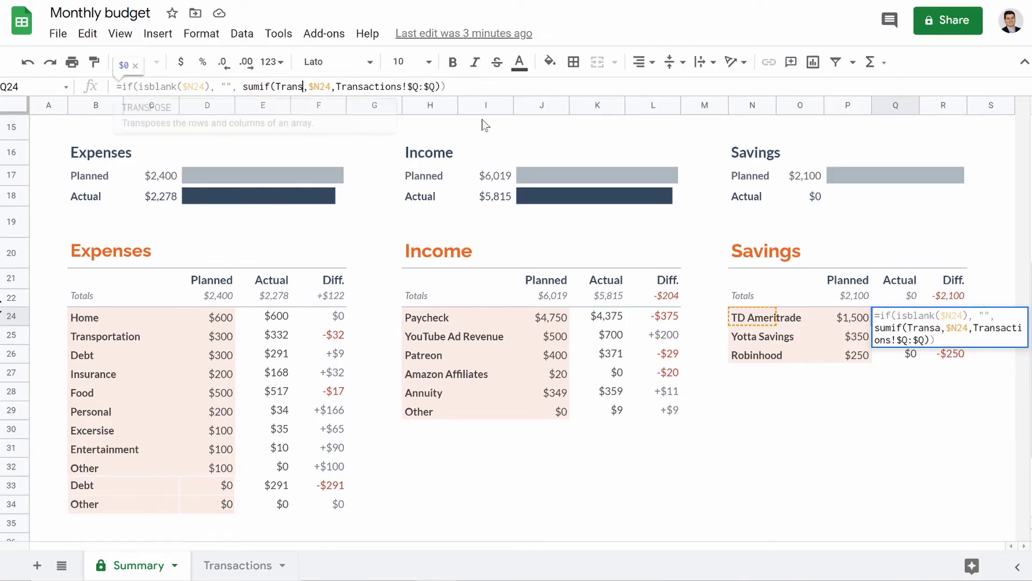
key("BackSpace")
key("BackSpace")
key("BackSpace")
key("BackSpace")
key("BackSpace")
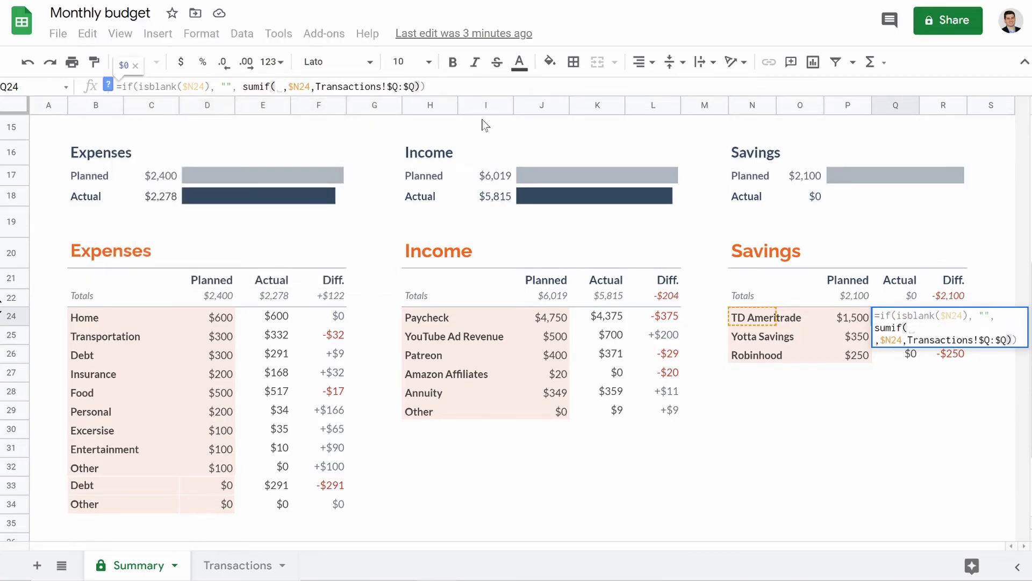
left_click(216, 575)
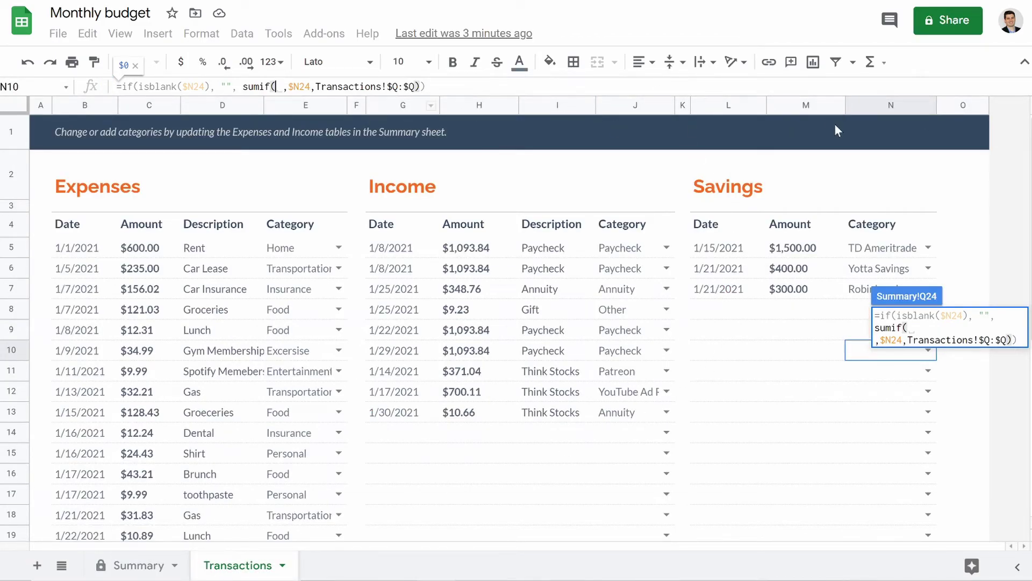
left_click(788, 102)
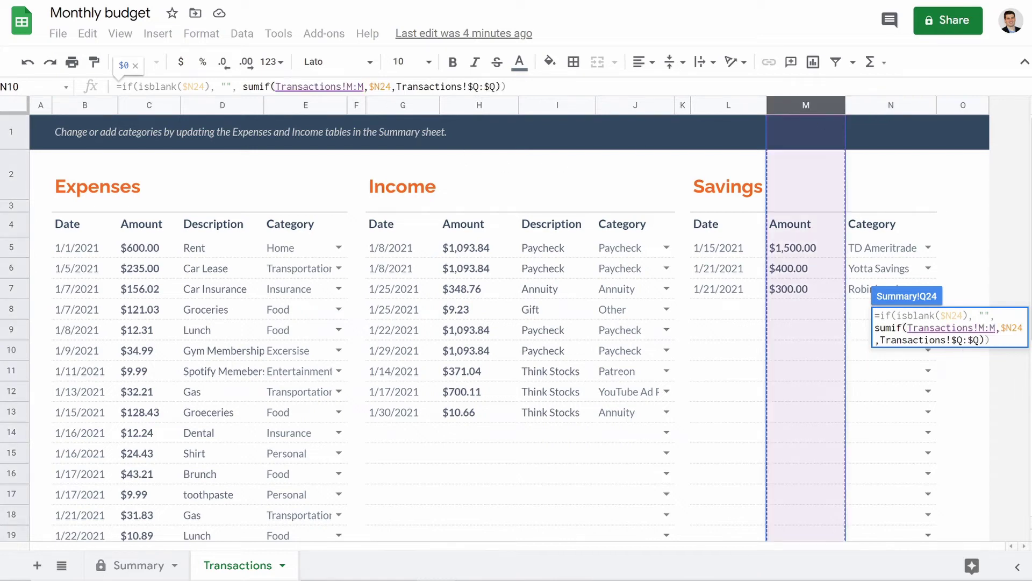
left_click(889, 108)
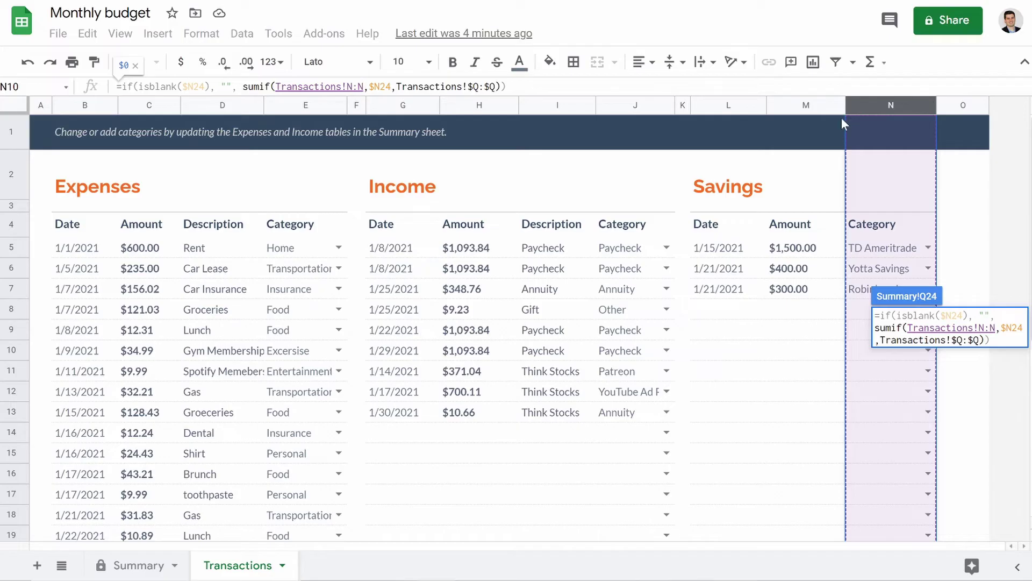
key("Return")
left_click(694, 365)
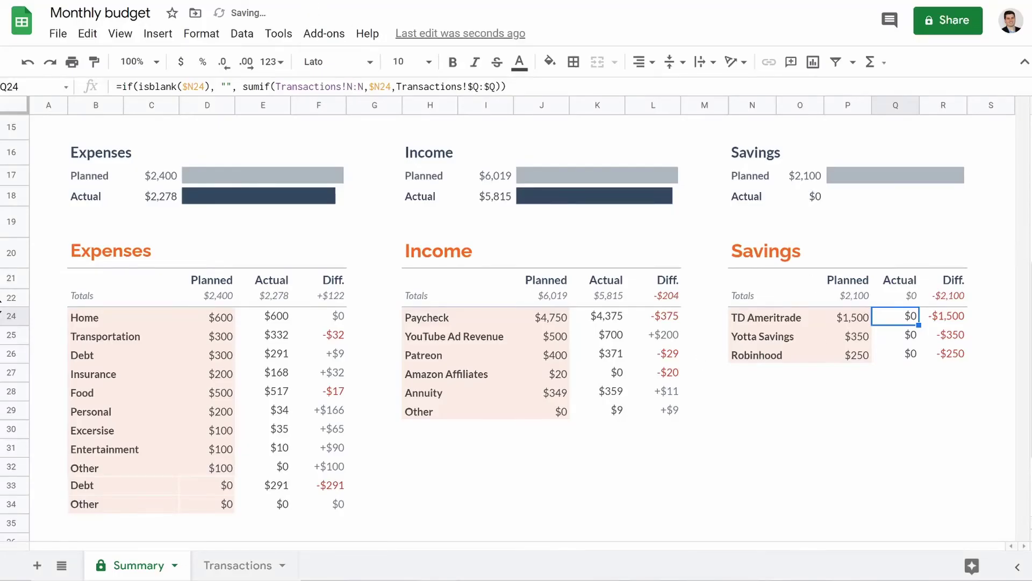
Replace the sum range in the Q24 formula with the Savings amount column, Transactions!M:M, and accept editing the protected cell.
left_click(495, 88)
left_click_drag(495, 87, 400, 98)
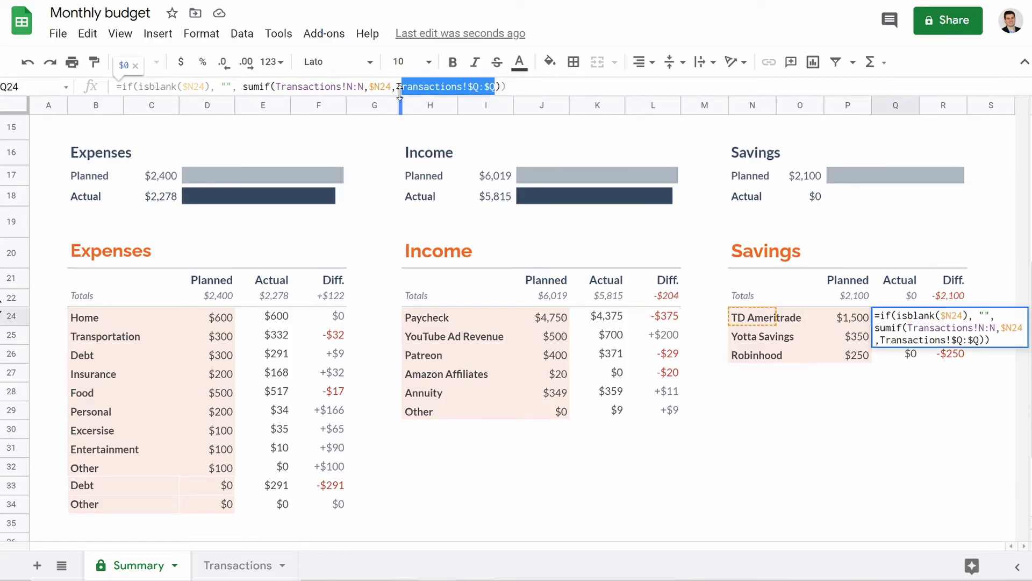
key("BackSpace")
key("BackSpace")
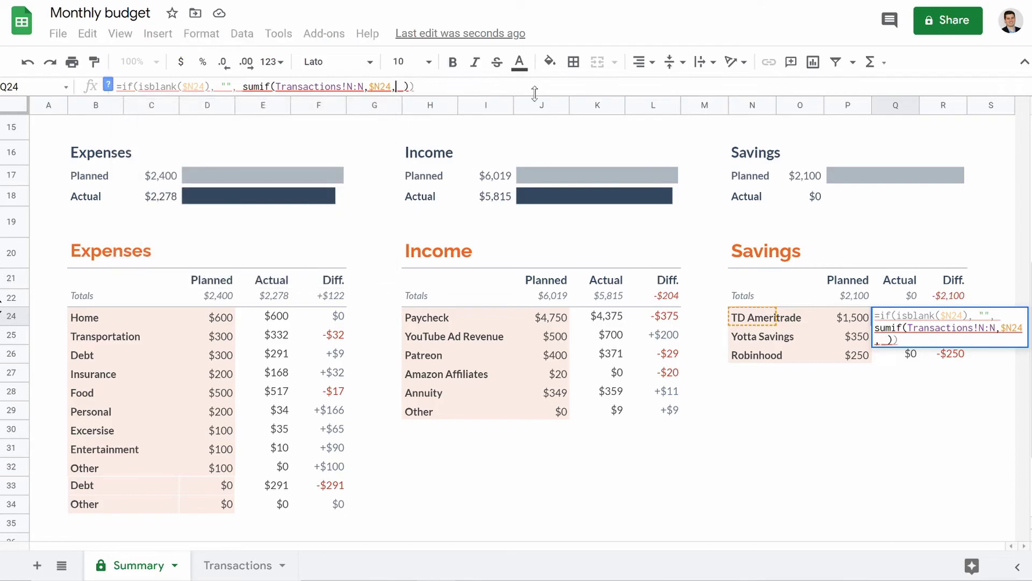
left_click(252, 567)
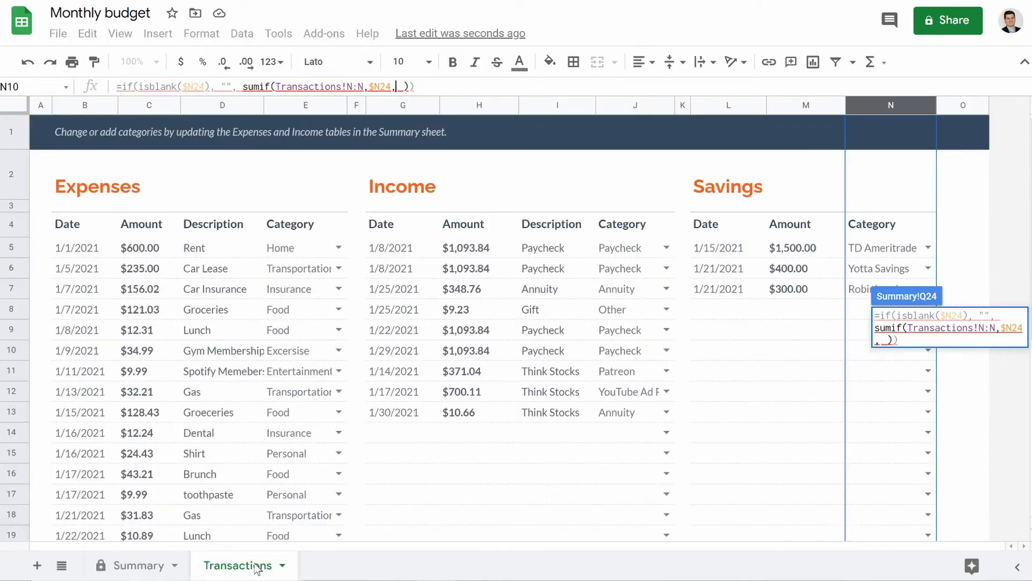
left_click(779, 109)
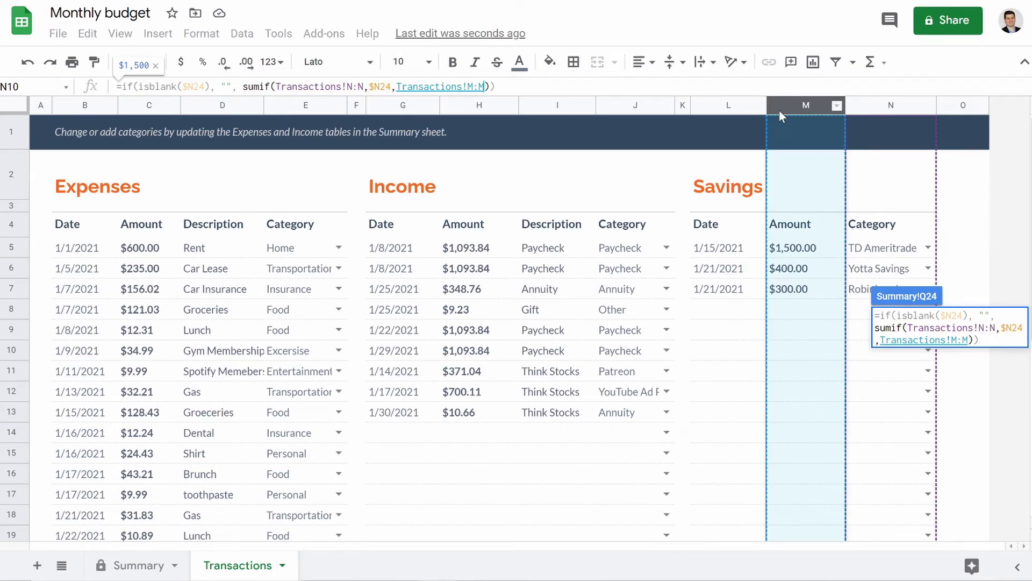
key("Return")
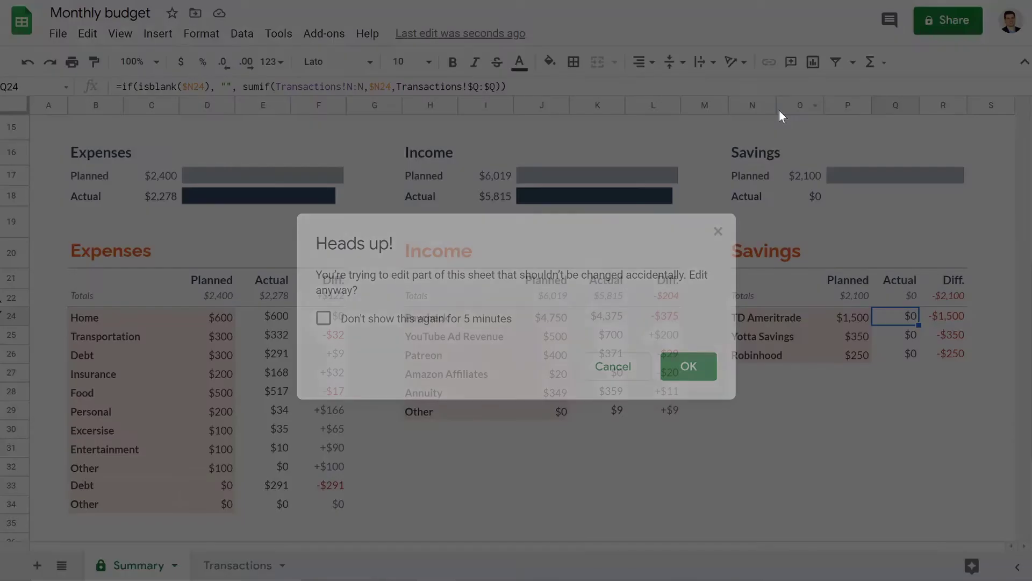
left_click(688, 367)
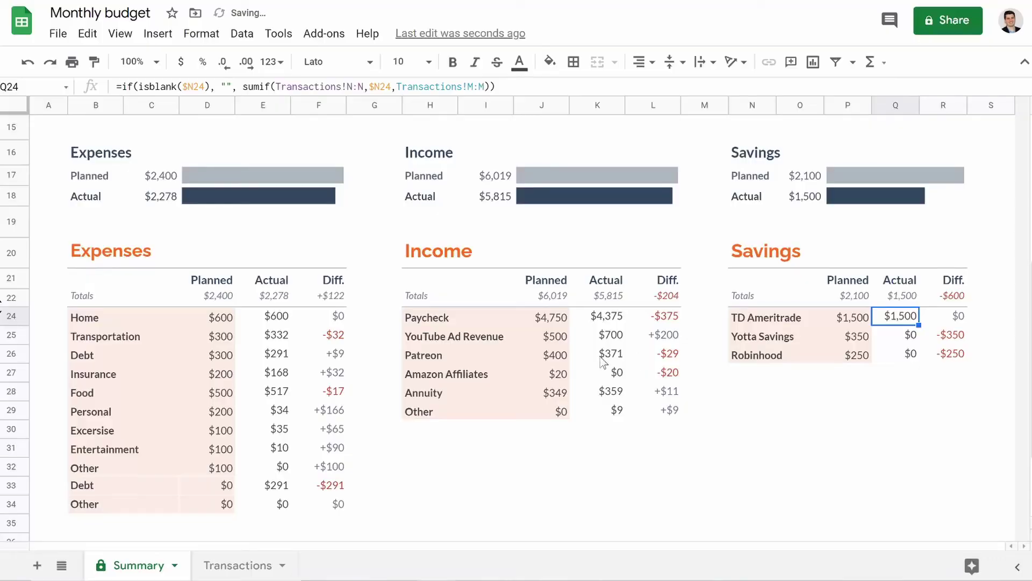
Examine the actual-amount formulas for Yotta Savings and Robinhood in Q25 and Q26, comparing their Transactions ranges with Q24.
left_click(910, 340)
left_click(908, 355)
left_click(899, 338)
left_click(899, 354)
left_click(897, 338)
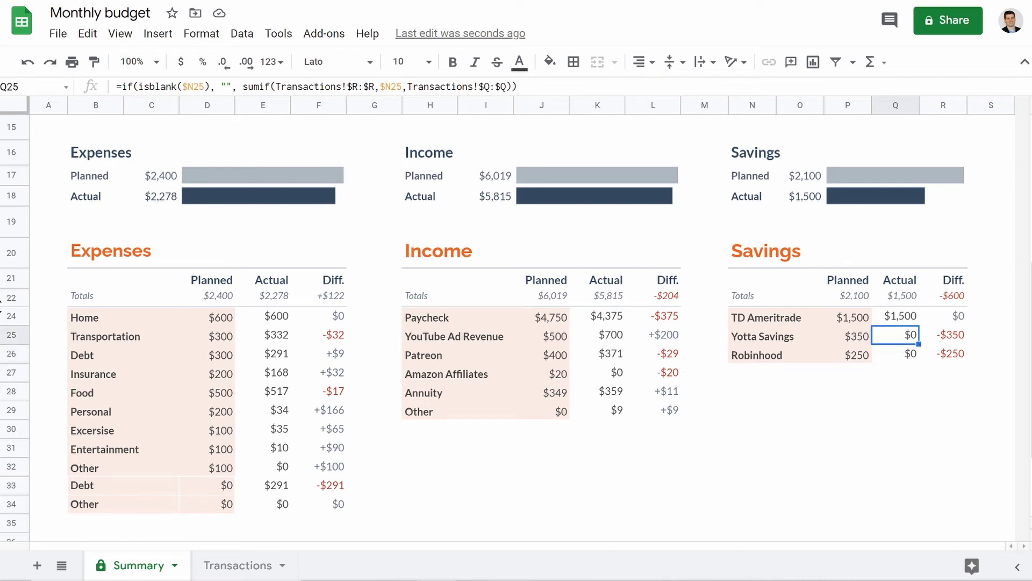
left_click_drag(297, 86, 357, 86)
left_click_drag(429, 86, 501, 86)
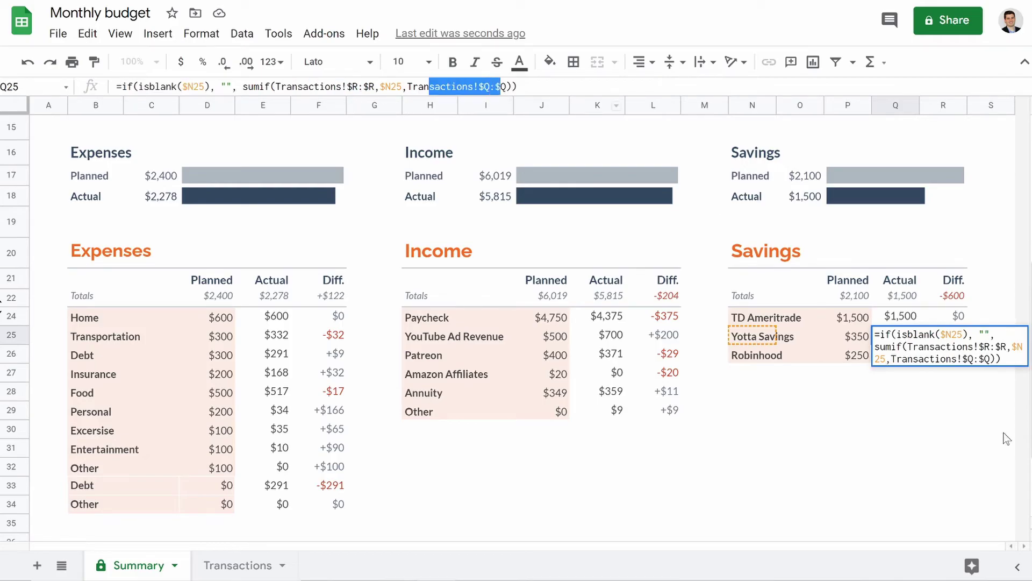
left_click(859, 431)
left_click(893, 319)
left_click(910, 337)
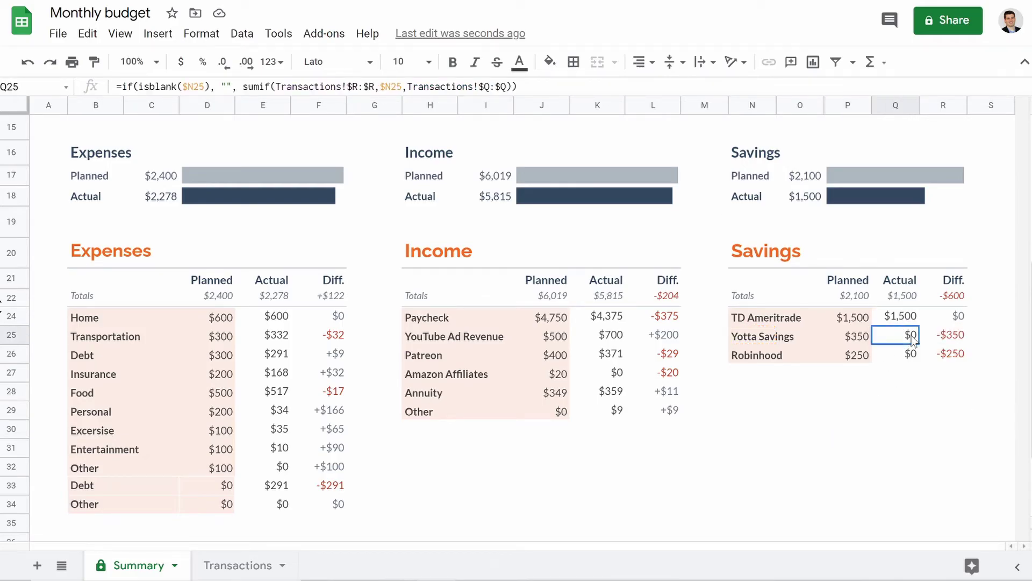
Fill the Q24 formula down through Q26, accepting the protected-range edit and suppressing its warning for 5 minutes.
left_click(892, 317)
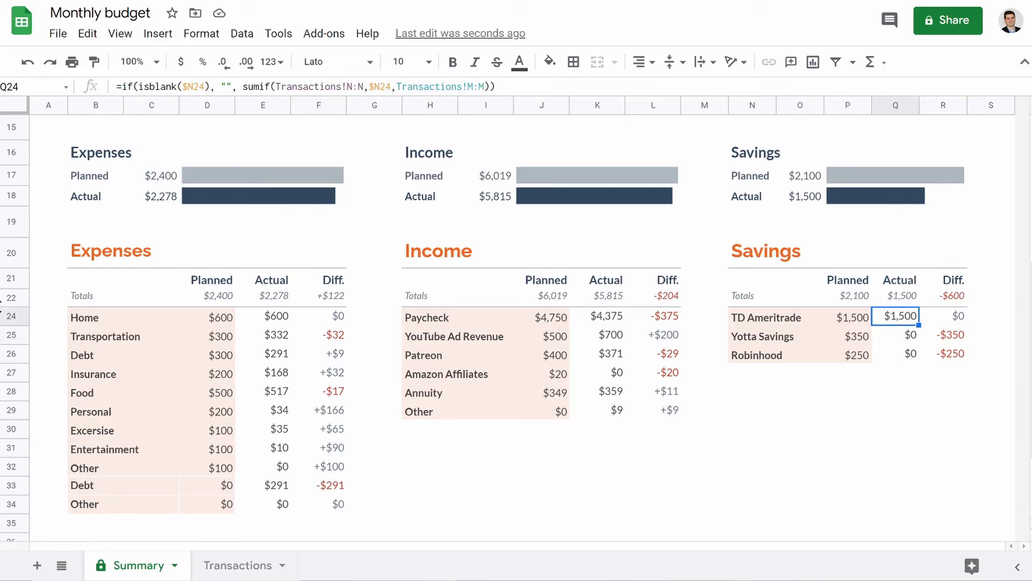
left_click_drag(916, 324, 920, 361)
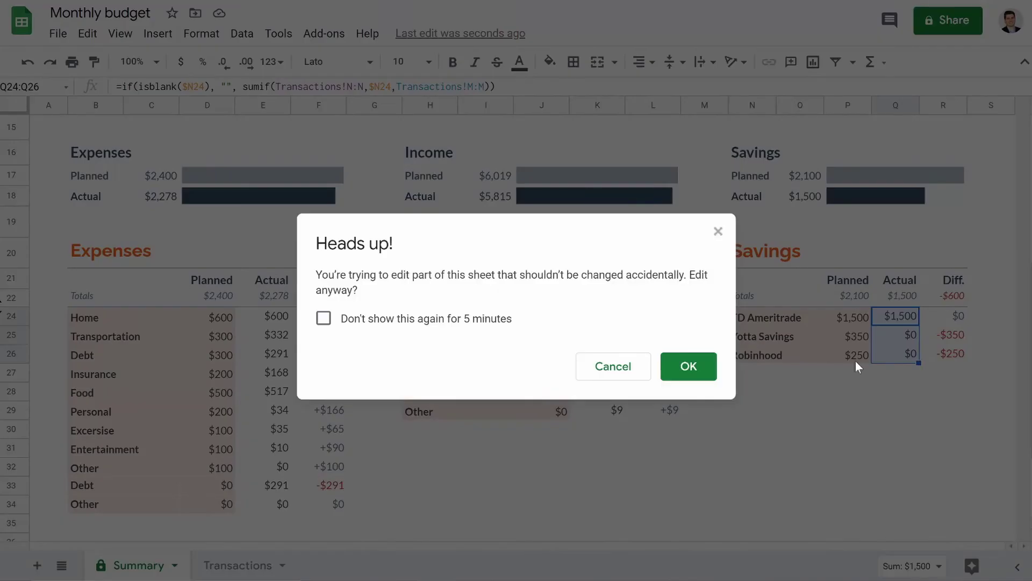
left_click(322, 320)
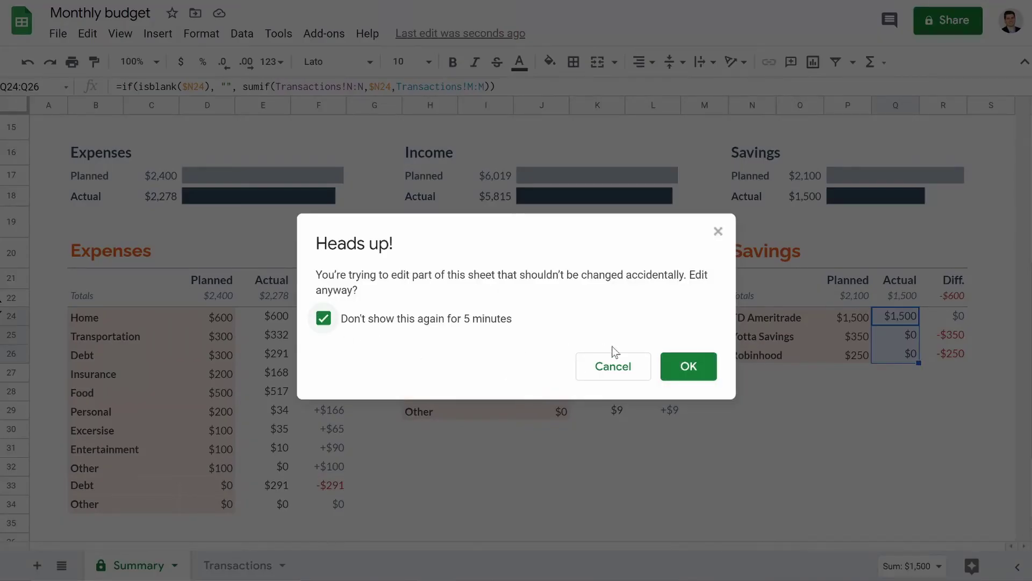
left_click(685, 365)
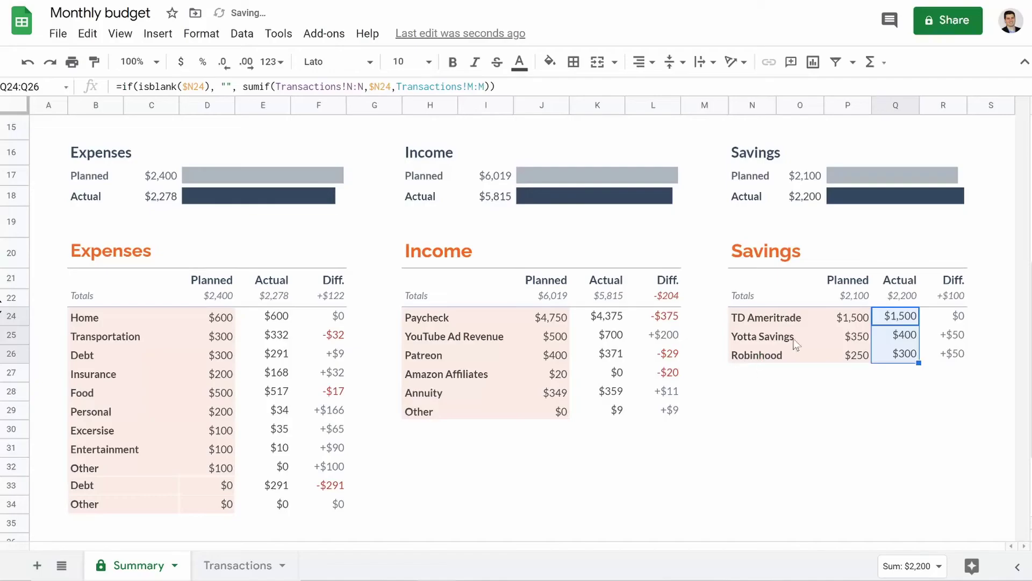
Check the filled actual-amount formulas in Q25 and Q26 and the difference formulas in R24 to R26 of the Savings table.
left_click(902, 335)
left_click(903, 355)
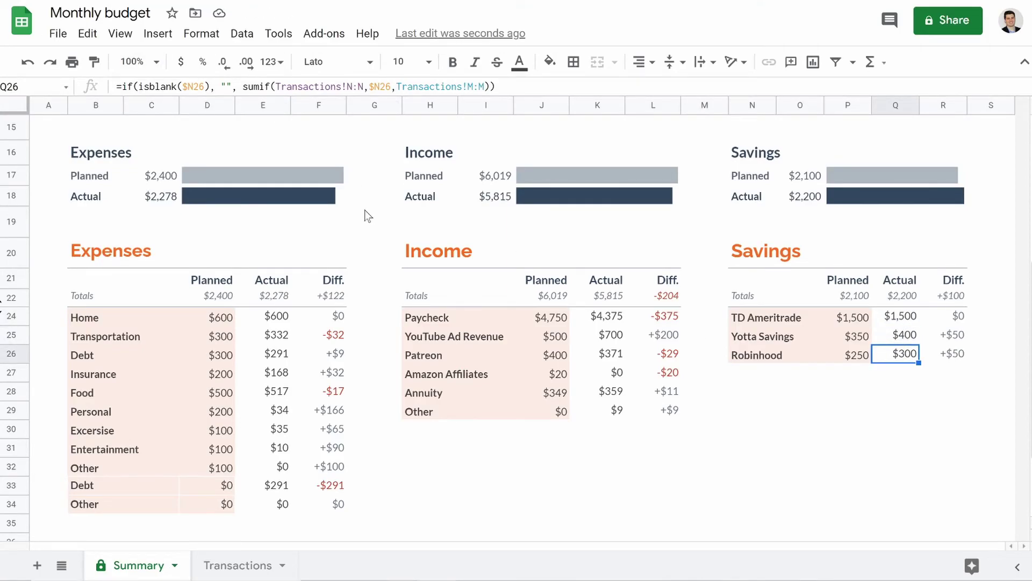
left_click(957, 322)
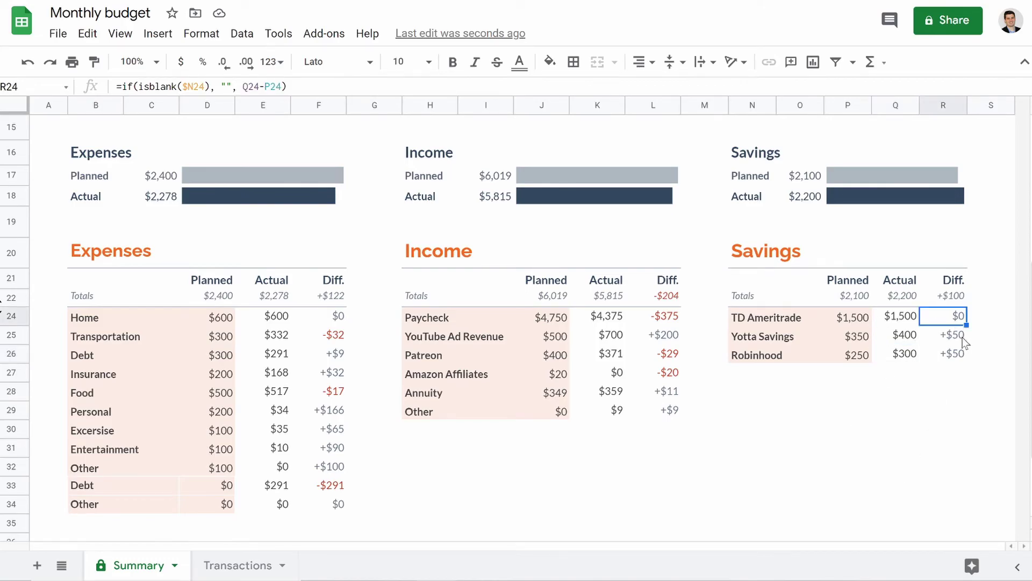
left_click(962, 338)
left_click(964, 353)
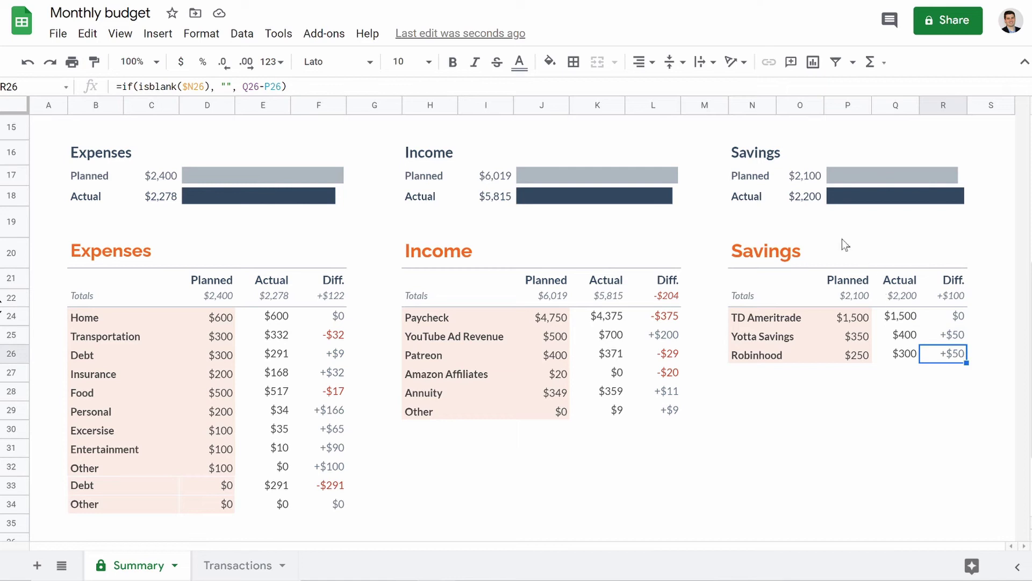
Examine the Savings overview's actual figure and the SPARKLINE formulas of its actual and planned bars.
left_click(742, 201)
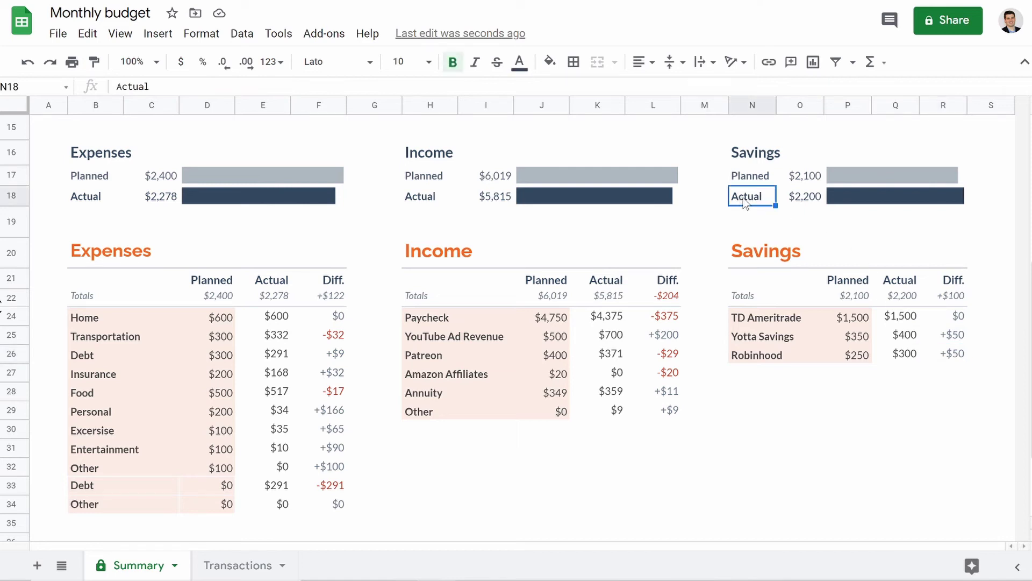
left_click(804, 200)
left_click(865, 203)
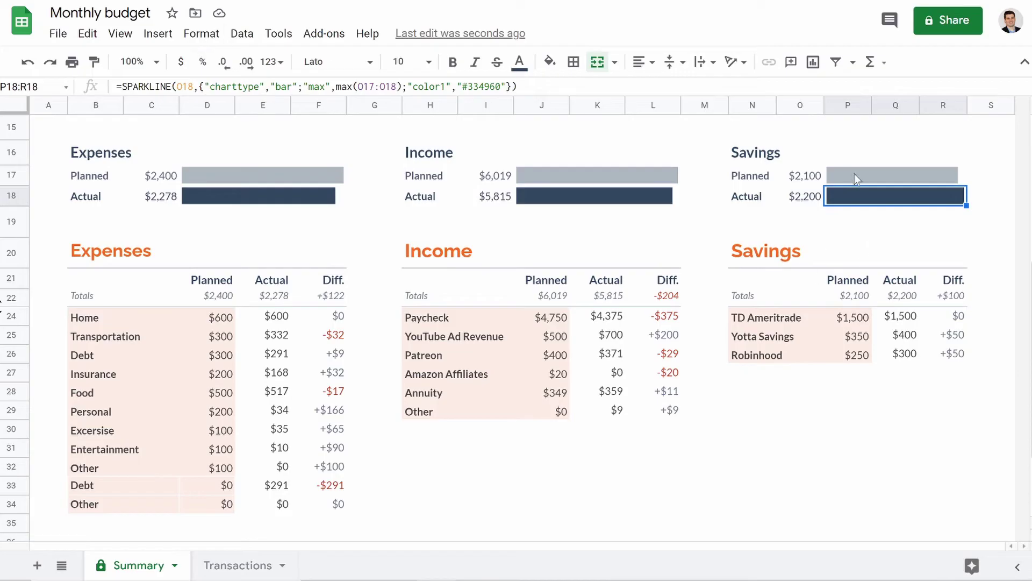
left_click(858, 180)
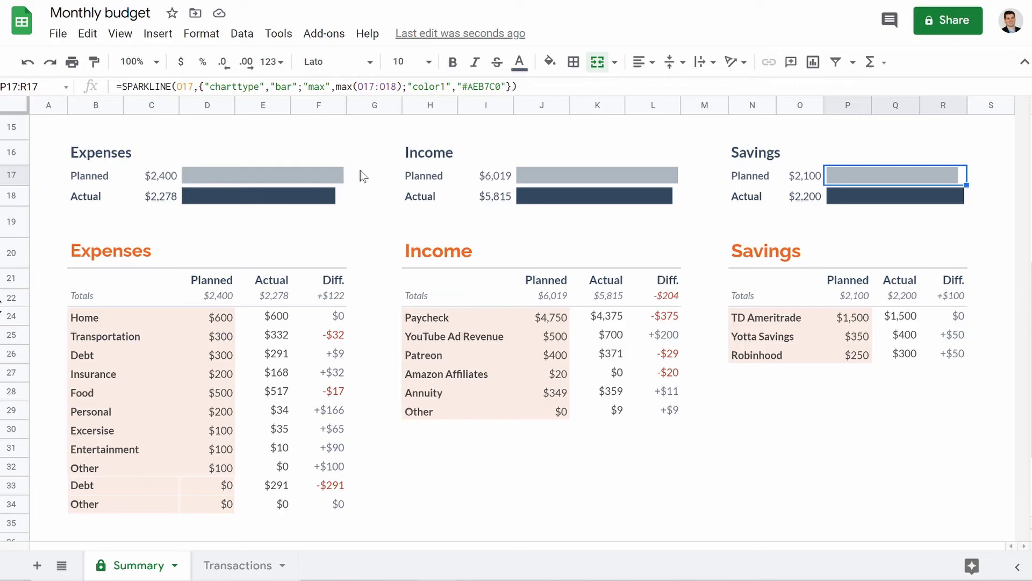
Compare the planned-bar SPARKLINE formulas of the Income and Savings overviews, and review the balance charts, Transactions entries and Summary tables.
left_click(564, 181)
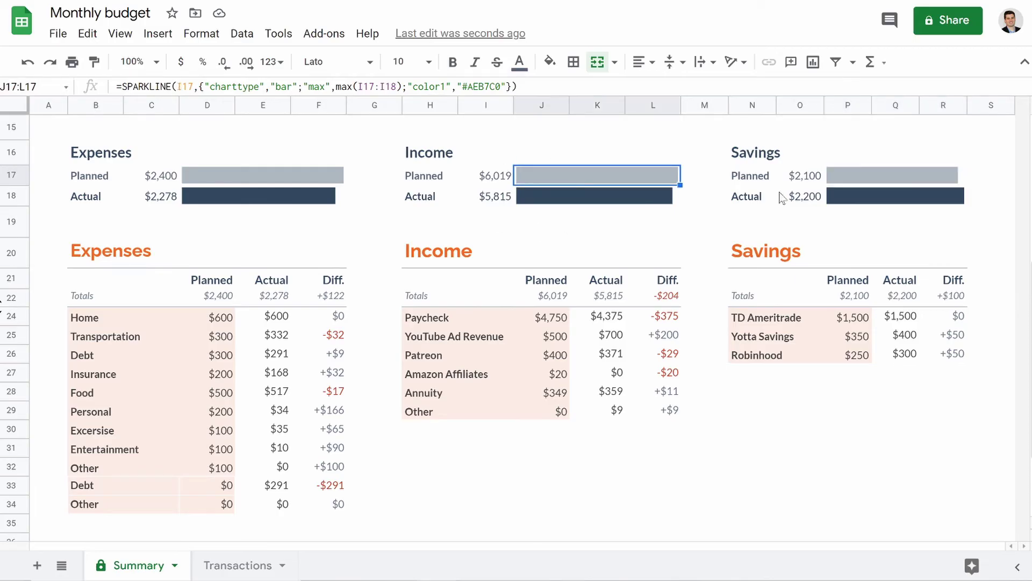
left_click(905, 177)
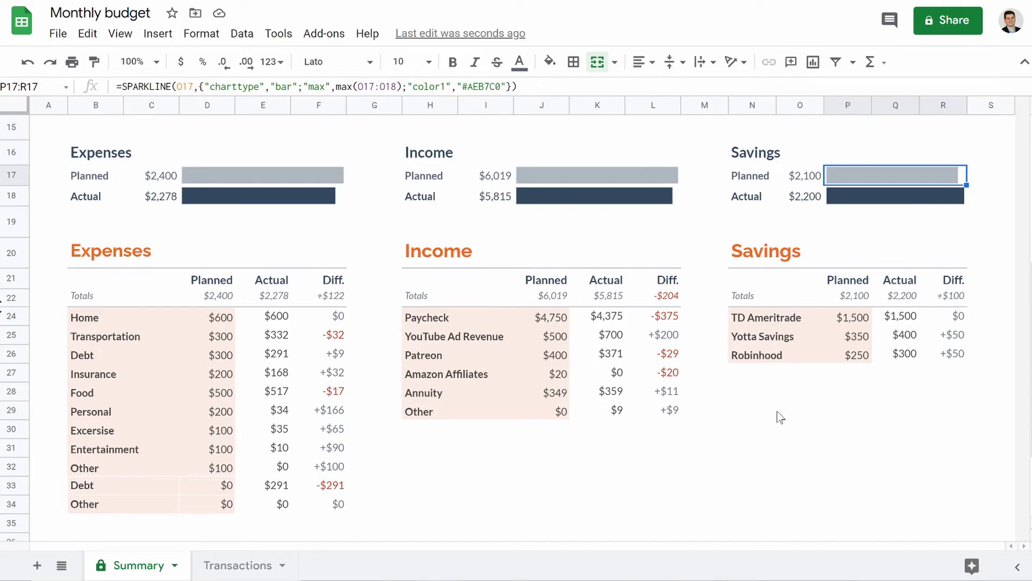
scroll(773, 422, "up", 5)
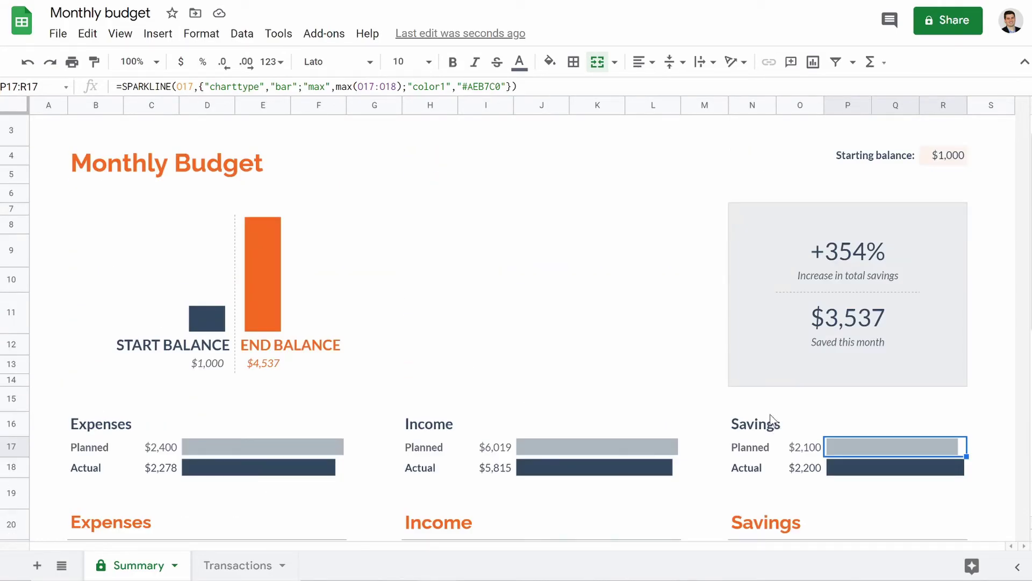
scroll(759, 407, "up", 1)
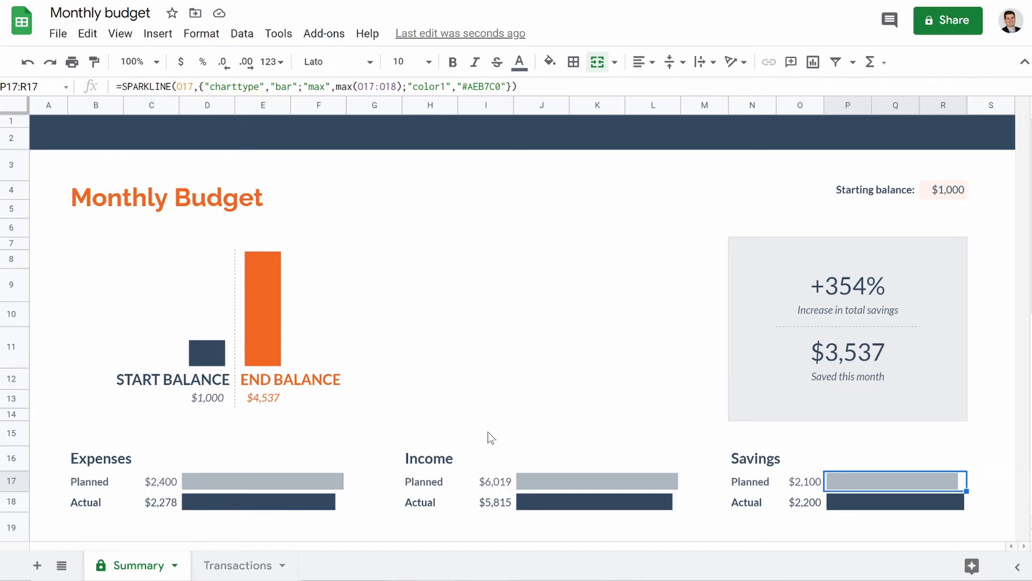
left_click(237, 566)
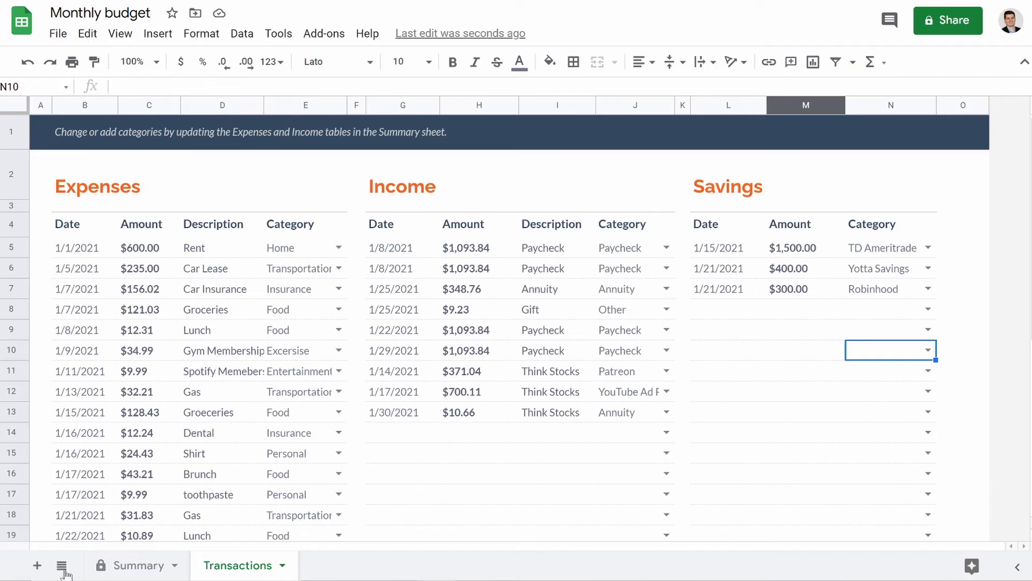
left_click(139, 565)
scroll(242, 403, "down", 5)
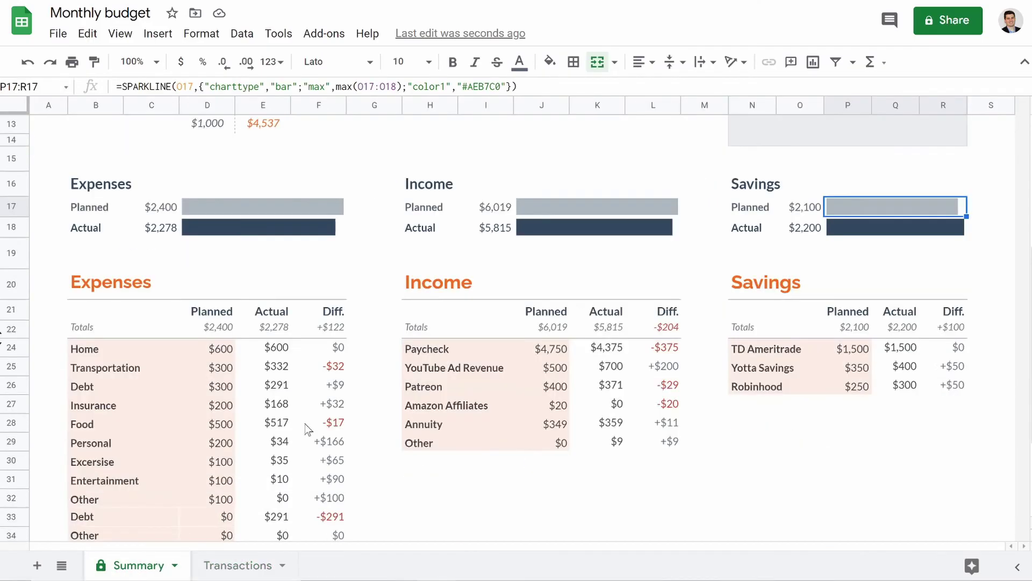
scroll(546, 438, "up", 5)
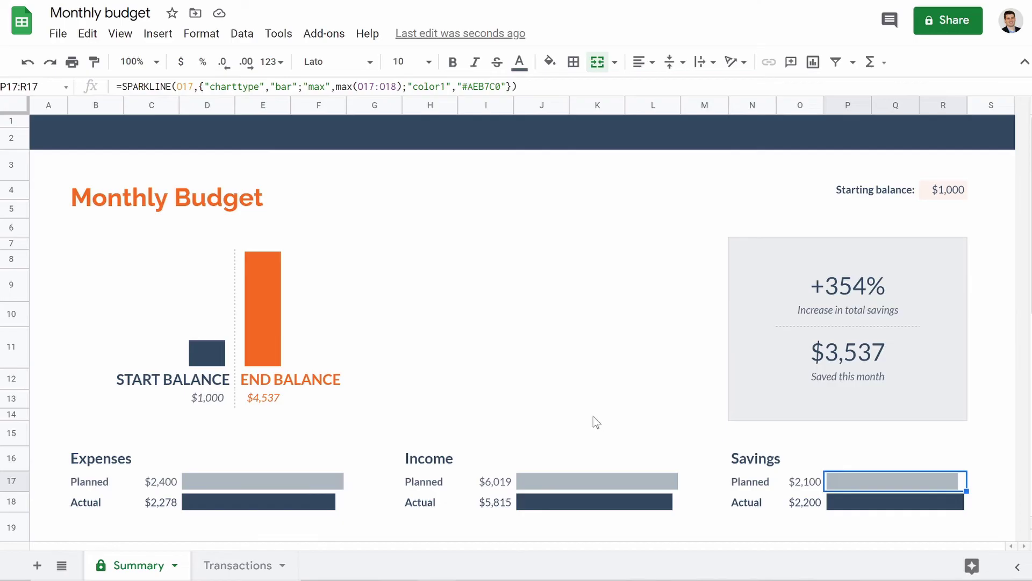
Set the Summary sheet's starting balance to $3,541.
left_click(962, 194)
type("3541")
key("Return")
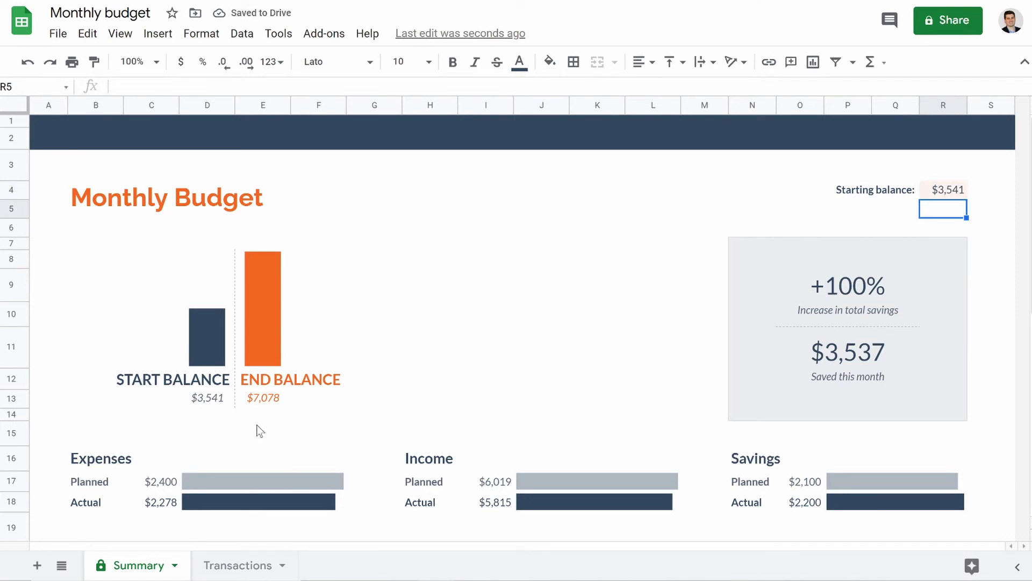
Compare the budget with the Transactions and Summary sheets of the Think Stocks Monthly budget spreadsheet.
scroll(295, 409, "down", 2)
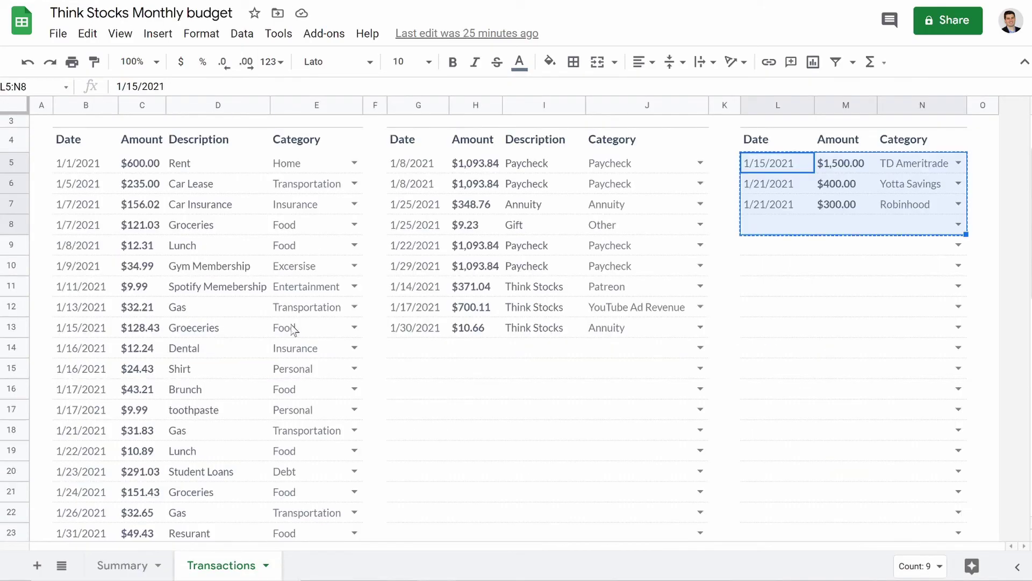
scroll(301, 345, "up", 3)
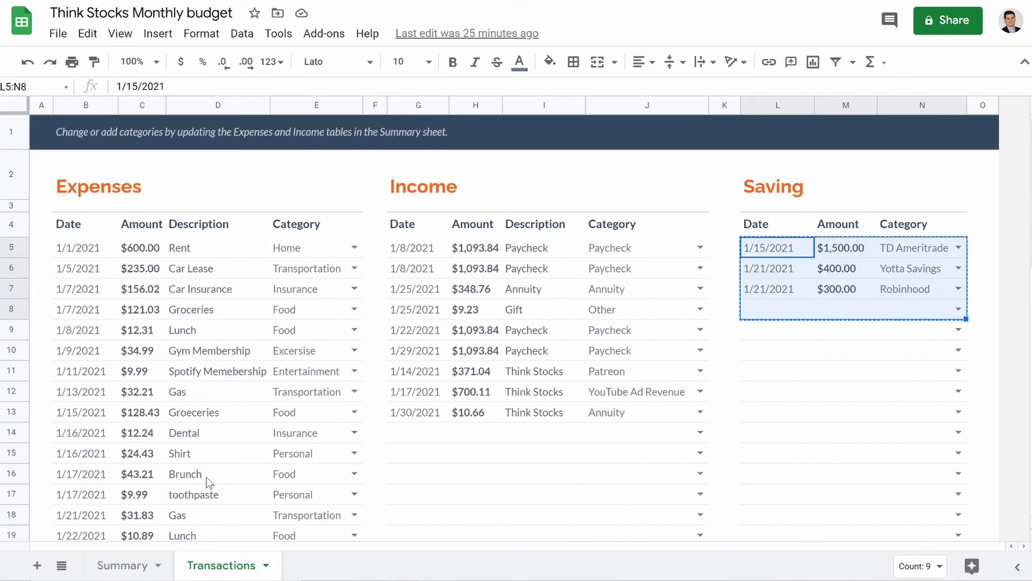
left_click(126, 566)
scroll(199, 263, "up", 5)
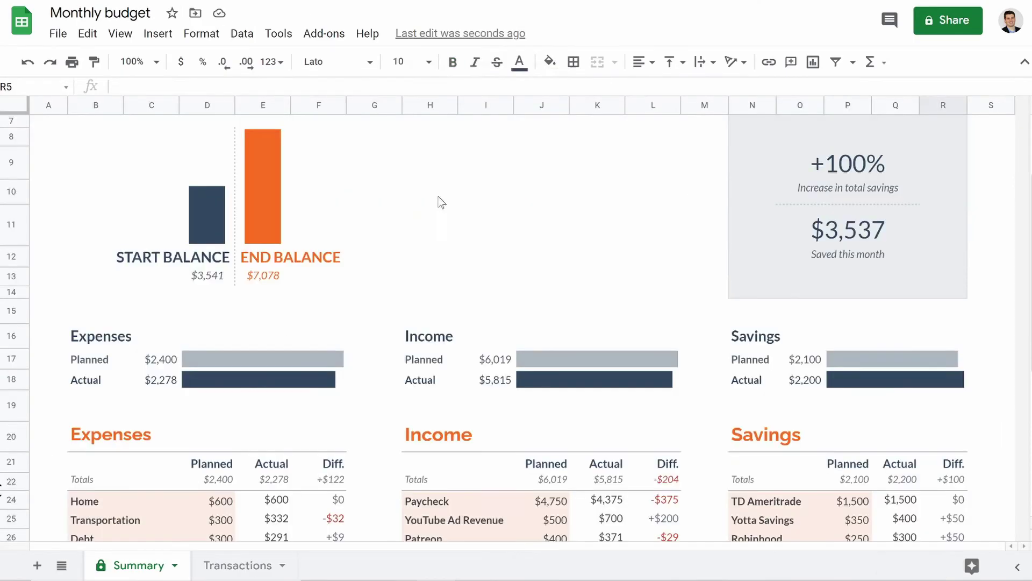
Subtract actual savings from the end balance by changing the formula in E13 to =D13+(I18-C18-O18).
left_click(266, 274)
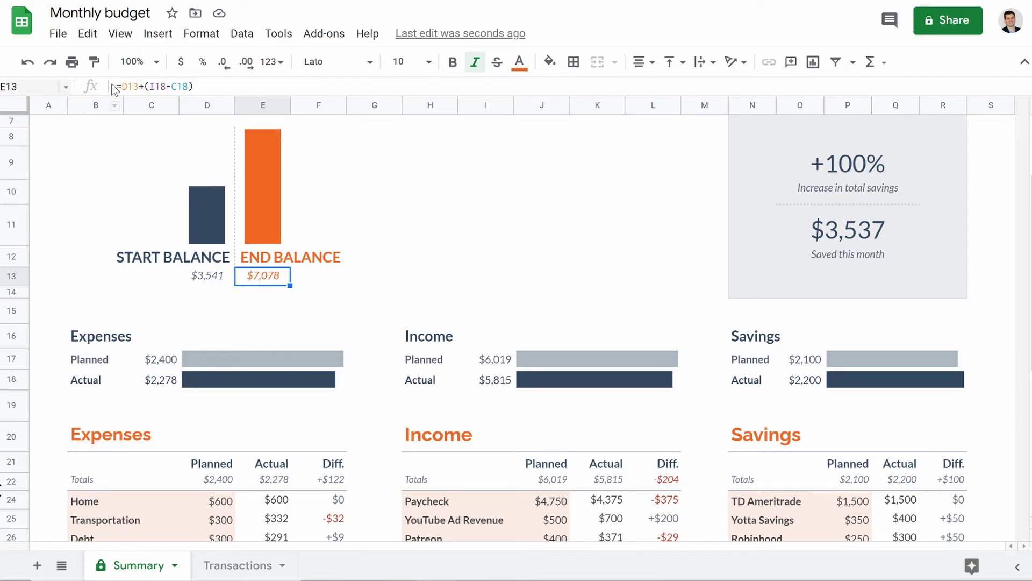
left_click(207, 276)
left_click(275, 280)
left_click(189, 86)
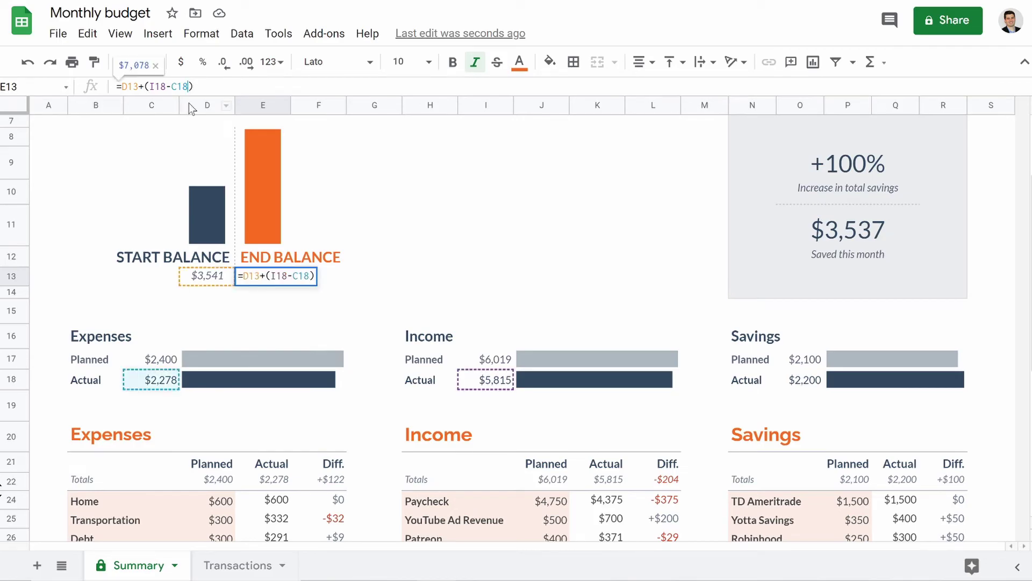
type("-")
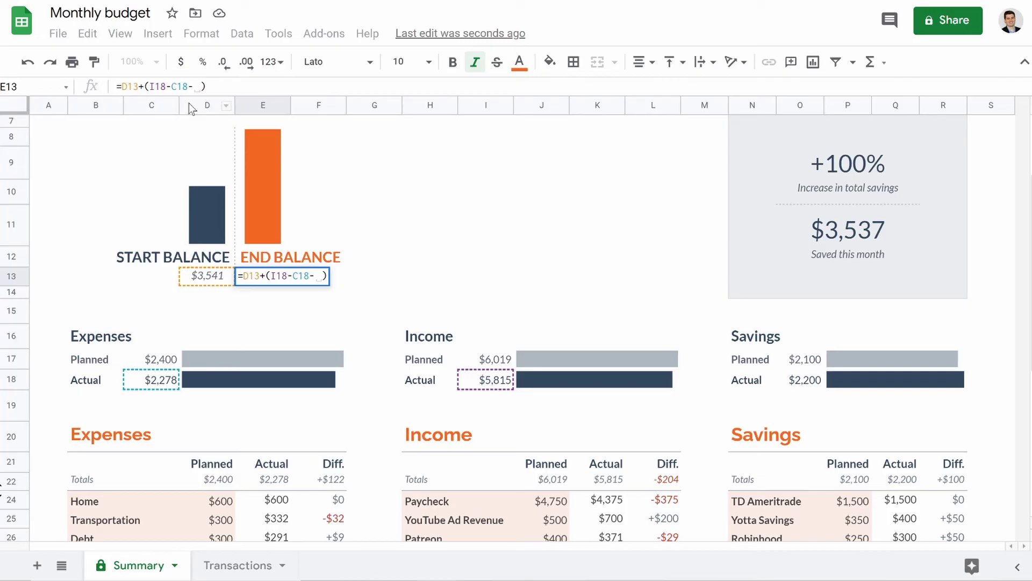
type("o18")
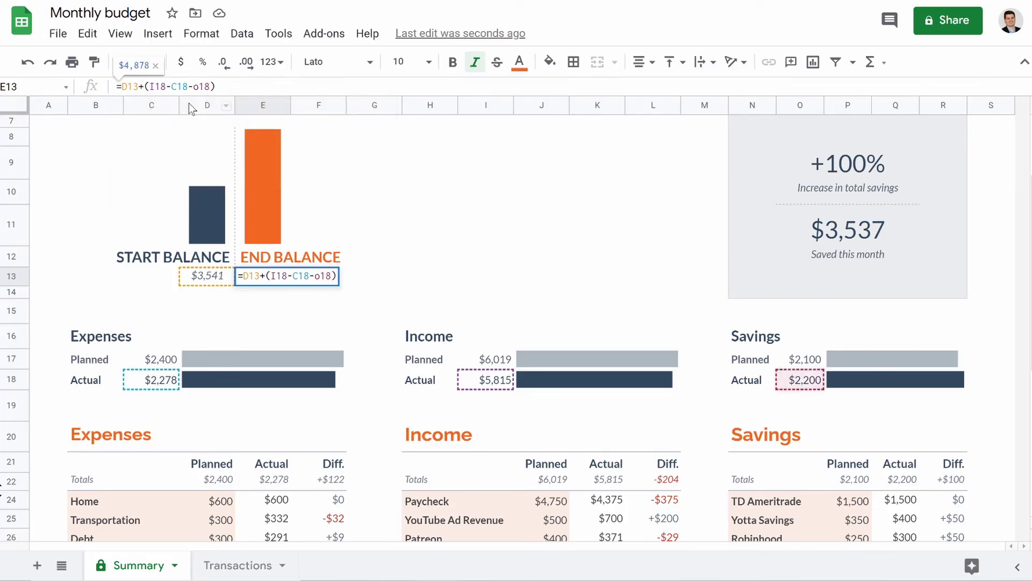
key("Return")
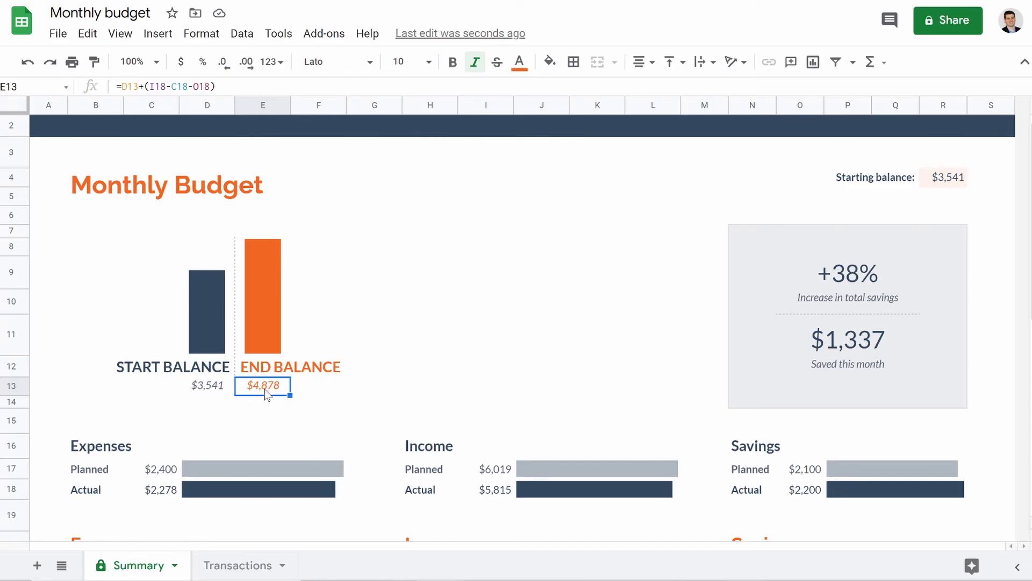
Compare the Monthly budget's Summary figures and category tables with those in the Think Stocks Monthly budget.
scroll(251, 408, "down", 2)
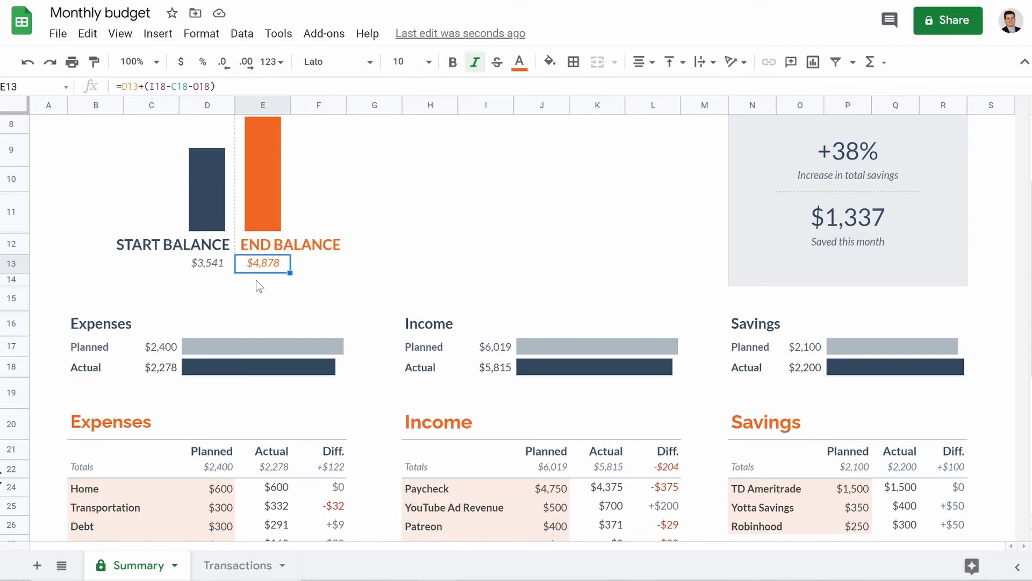
scroll(250, 272, "up", 2)
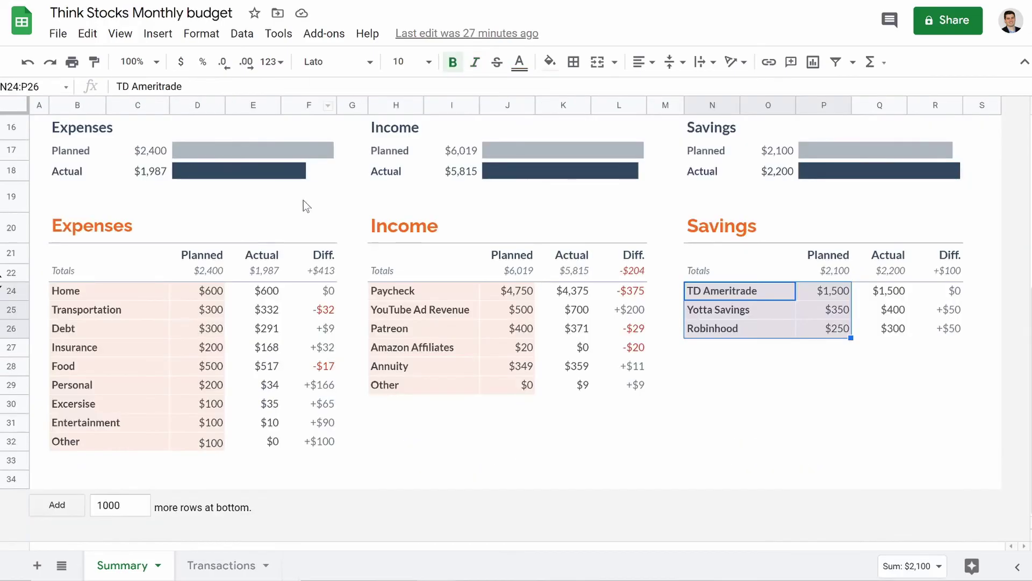
scroll(301, 215, "up", 5)
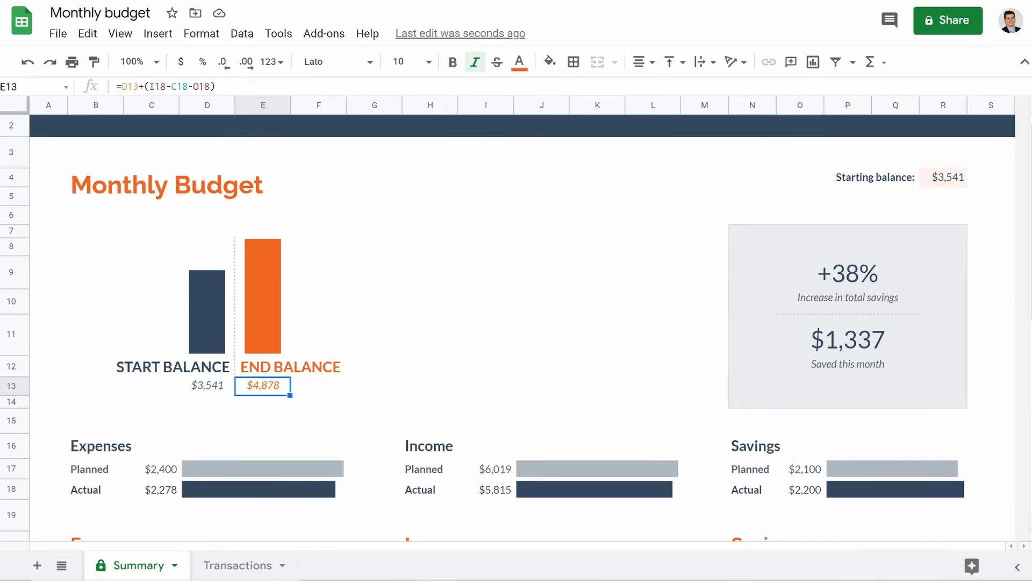
Clear the duplicate Debt and Other rows in B33:F34 of the Expenses table.
scroll(253, 405, "down", 5)
scroll(233, 428, "down", 3)
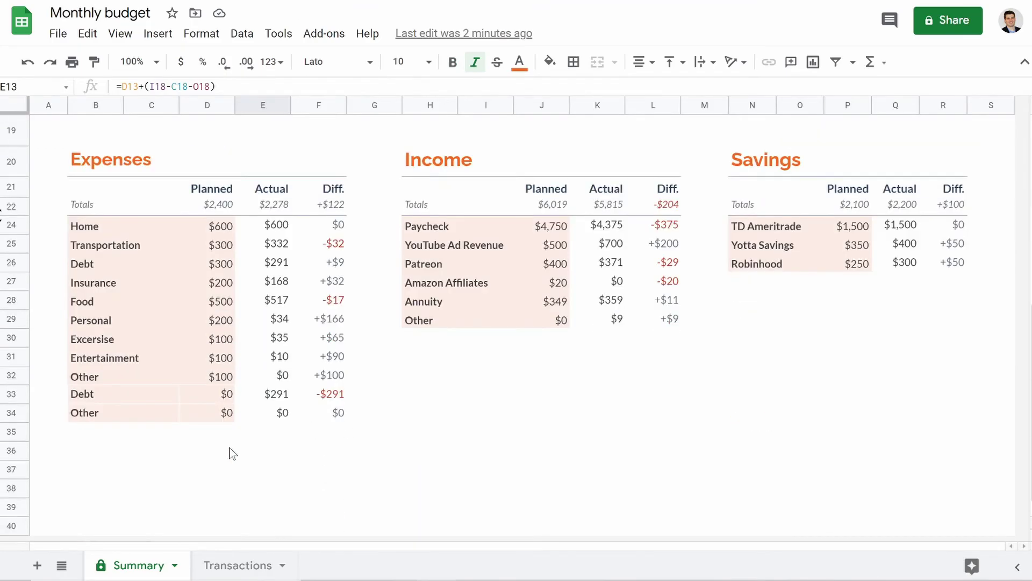
left_click(95, 409)
left_click(94, 246)
left_click(90, 269)
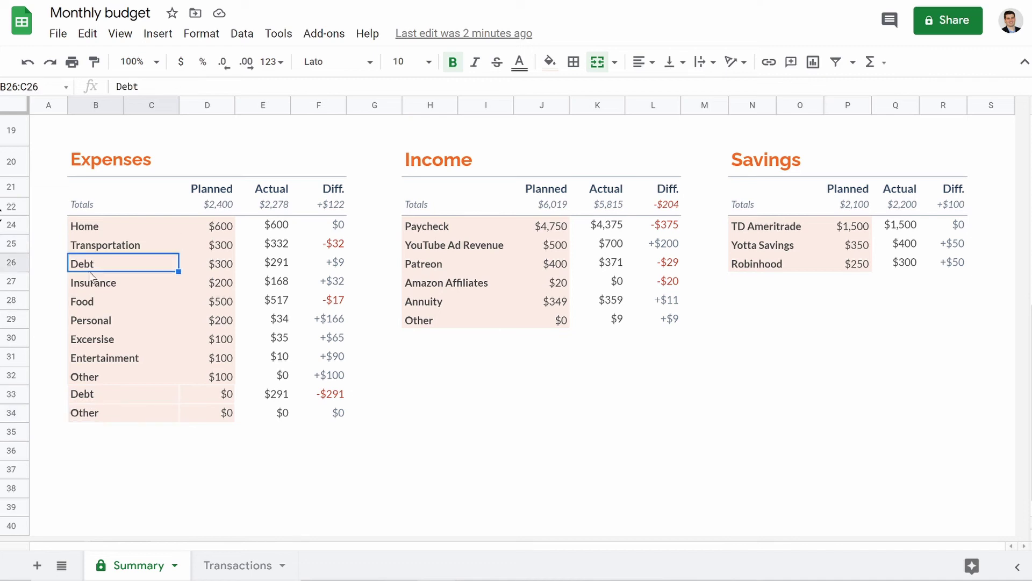
left_click(88, 376)
left_click_drag(104, 419, 338, 401)
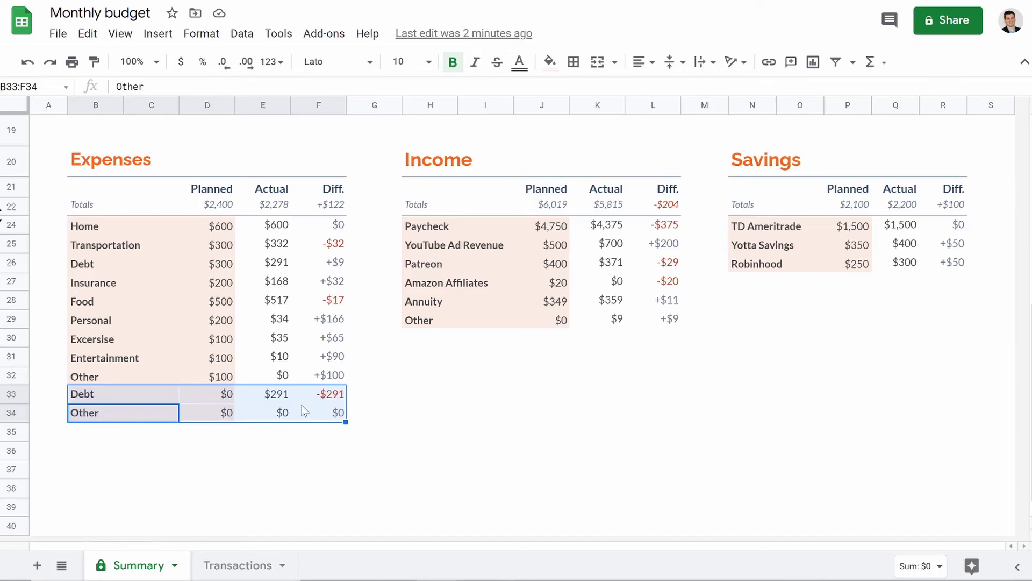
key("Delete")
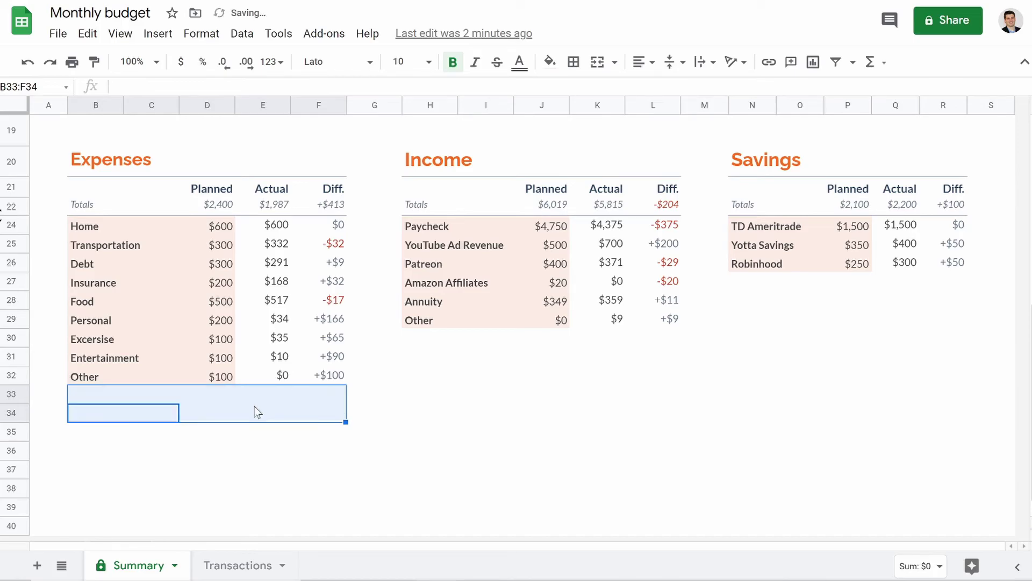
left_click(250, 444)
Check the Summary sheet's end balance, overview bars and Expenses table with the duplicate categories removed.
scroll(237, 443, "up", 5)
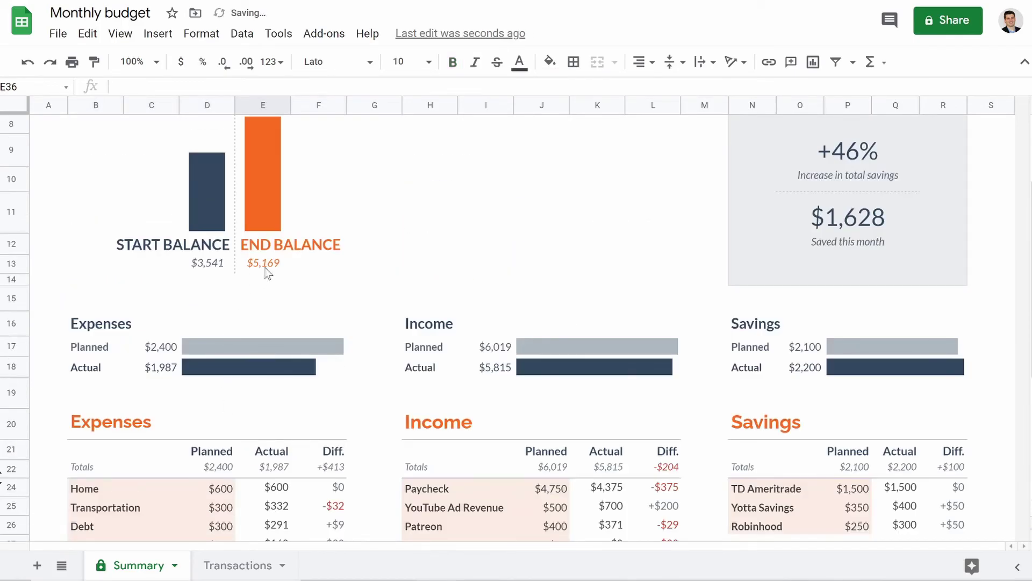
scroll(357, 325, "down", 2)
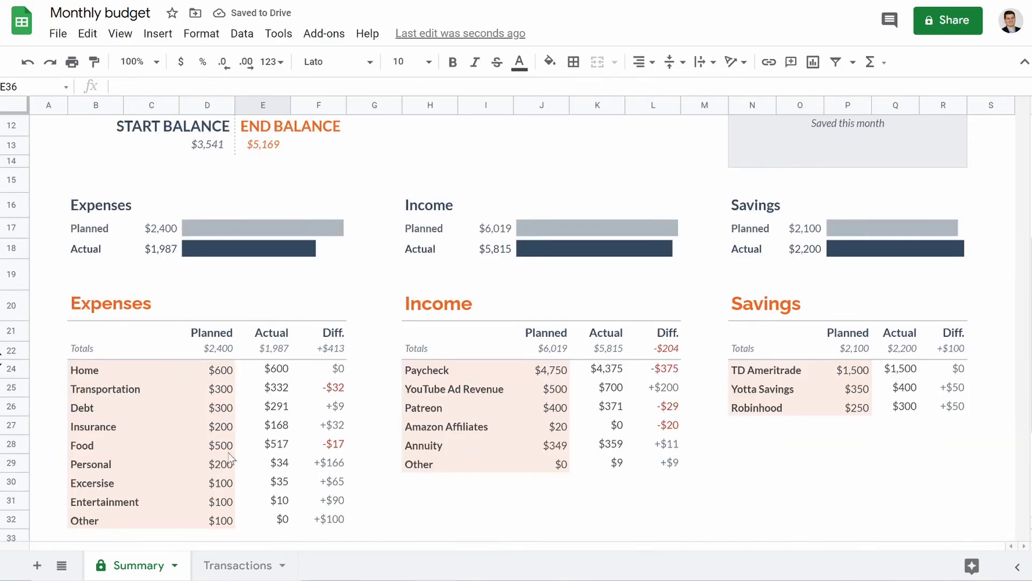
scroll(230, 458, "down", 3)
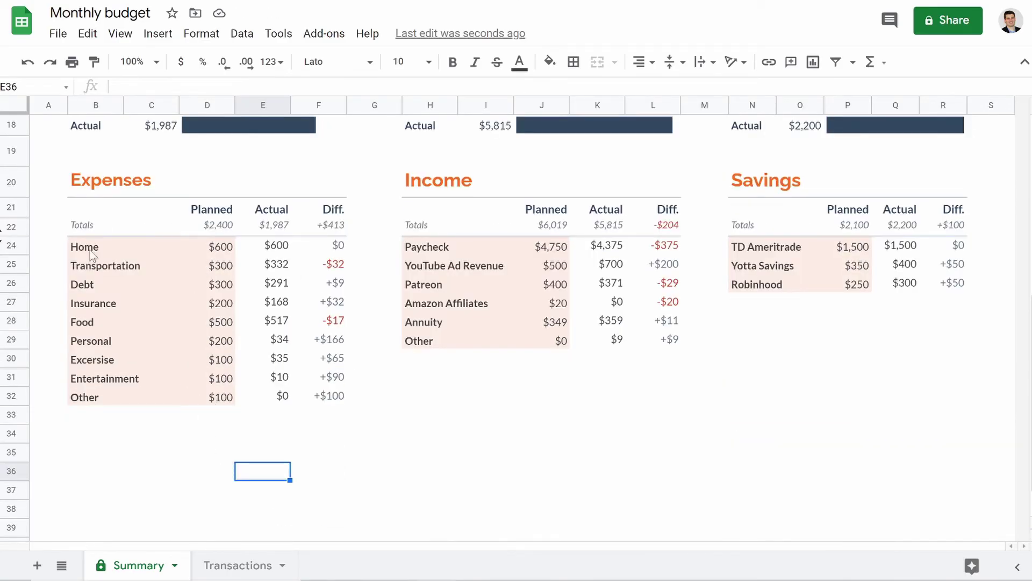
left_click(224, 413)
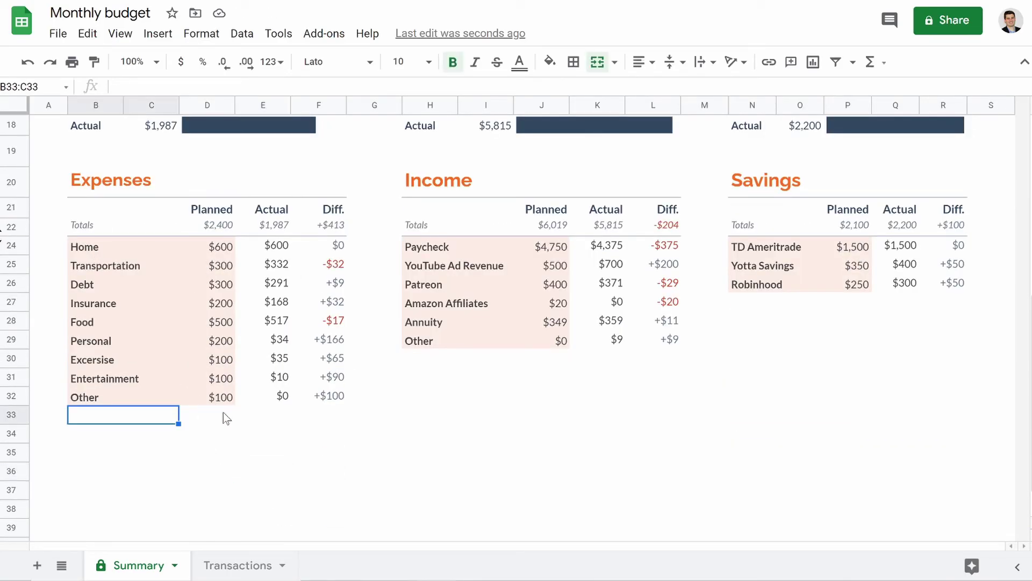
left_click(120, 419)
scroll(282, 427, "up", 7)
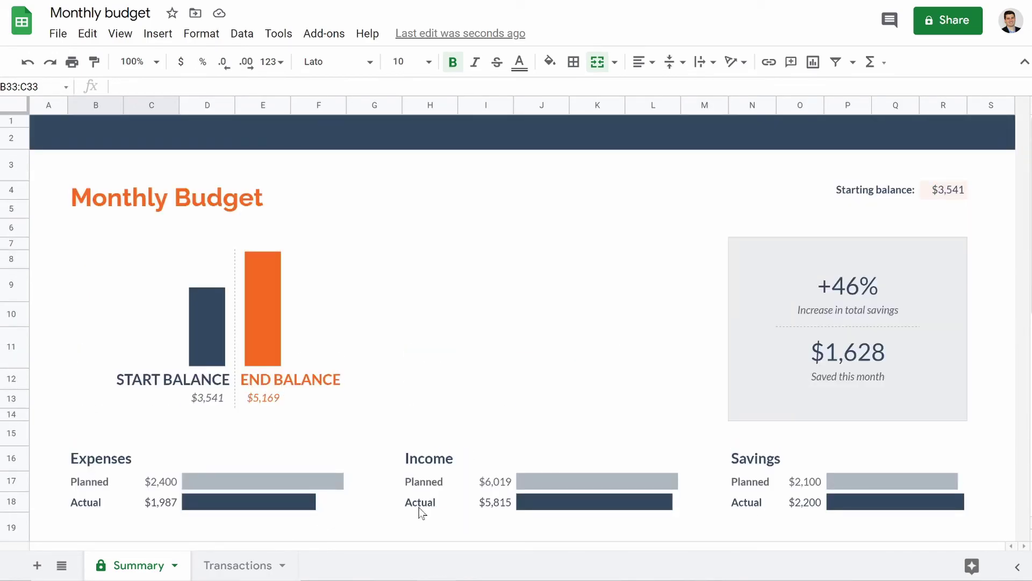
Examine the formulas behind the saved-this-month amount and the percentage increase in total savings.
left_click(854, 344)
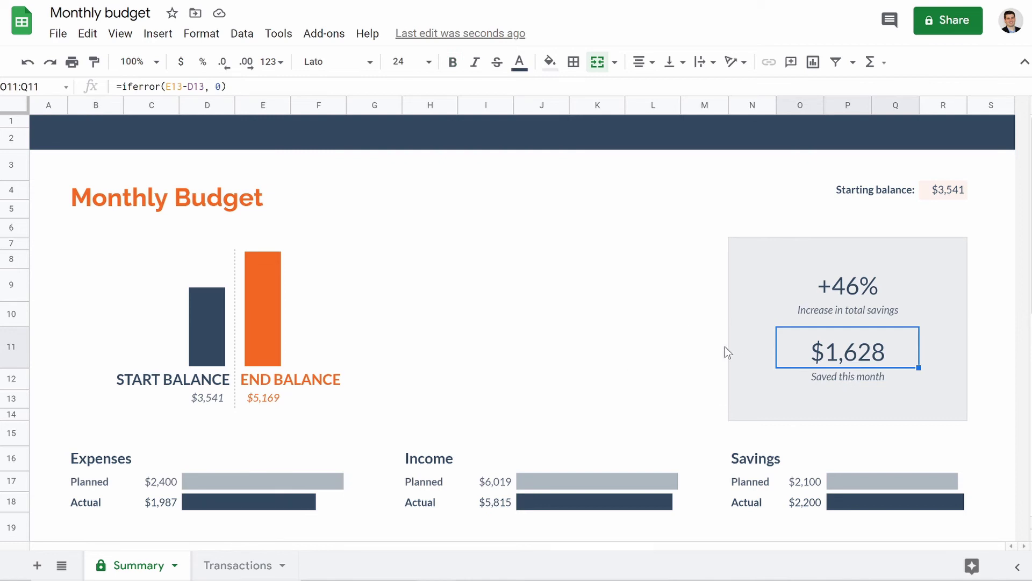
left_click(226, 87)
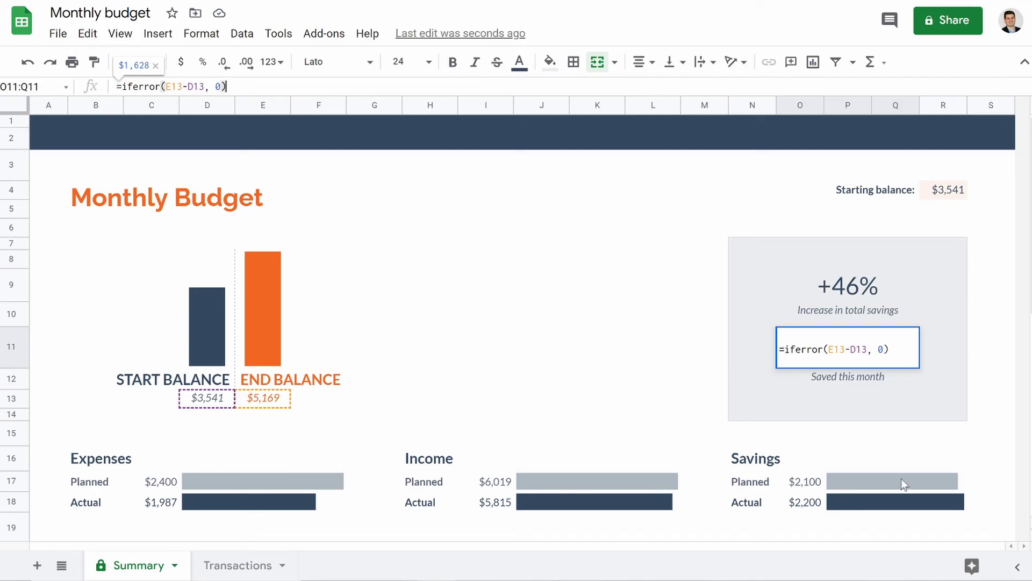
left_click(854, 291)
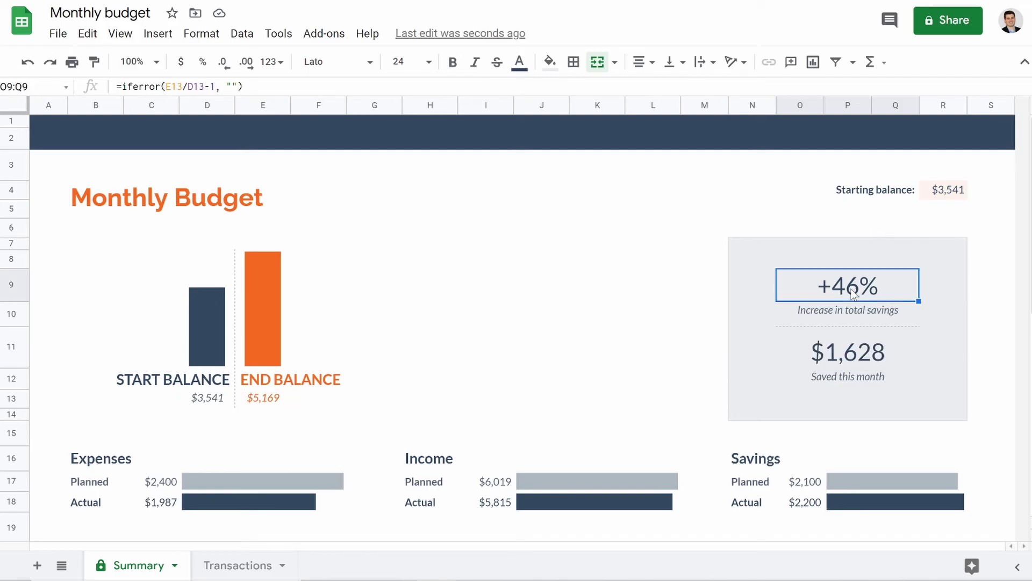
key("Return")
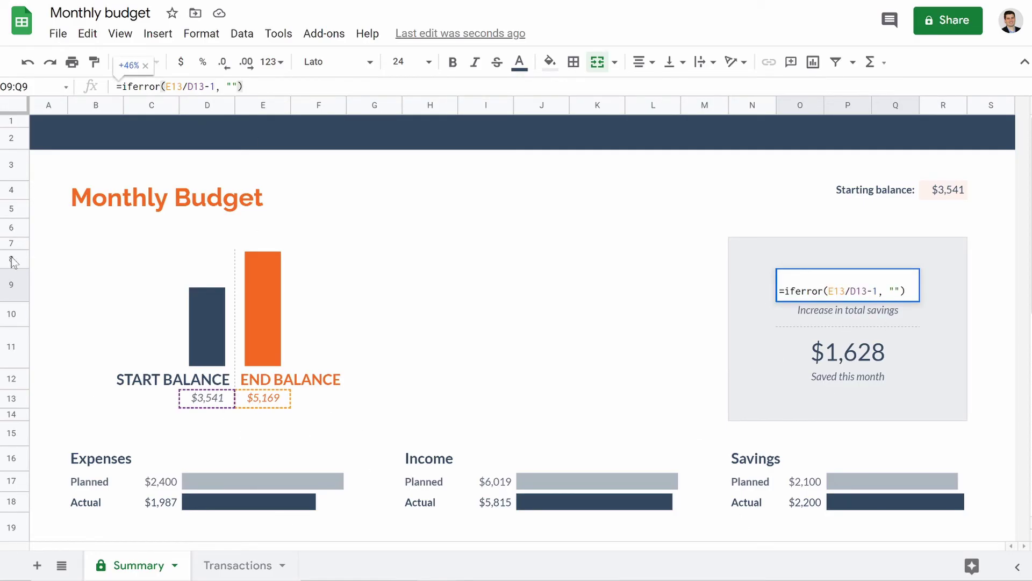
left_click(581, 347)
left_click(477, 342)
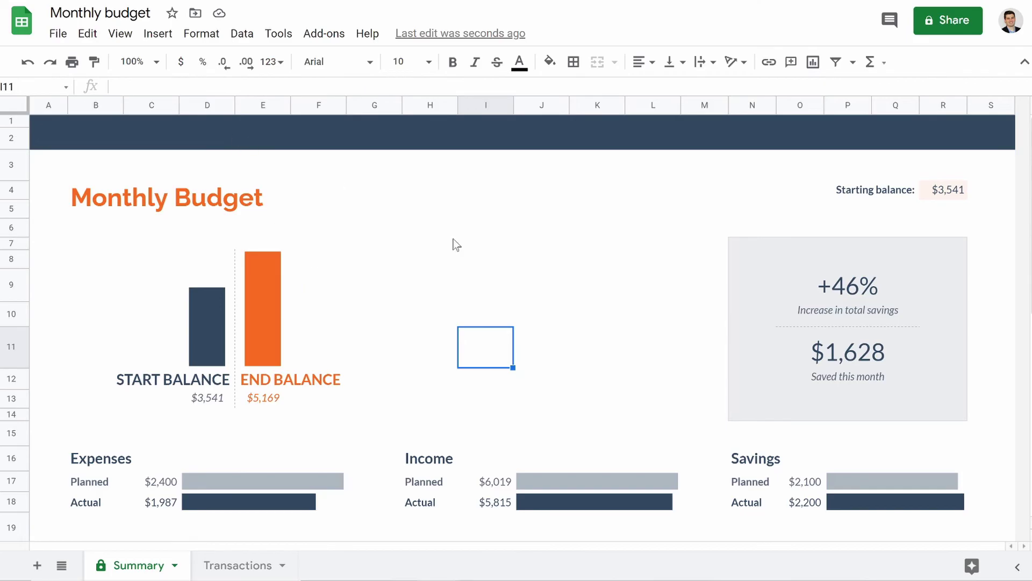
Insert a blank column chart on the Summary sheet and place it clear of the Expenses table's category and Actual columns.
scroll(486, 309, "down", 7)
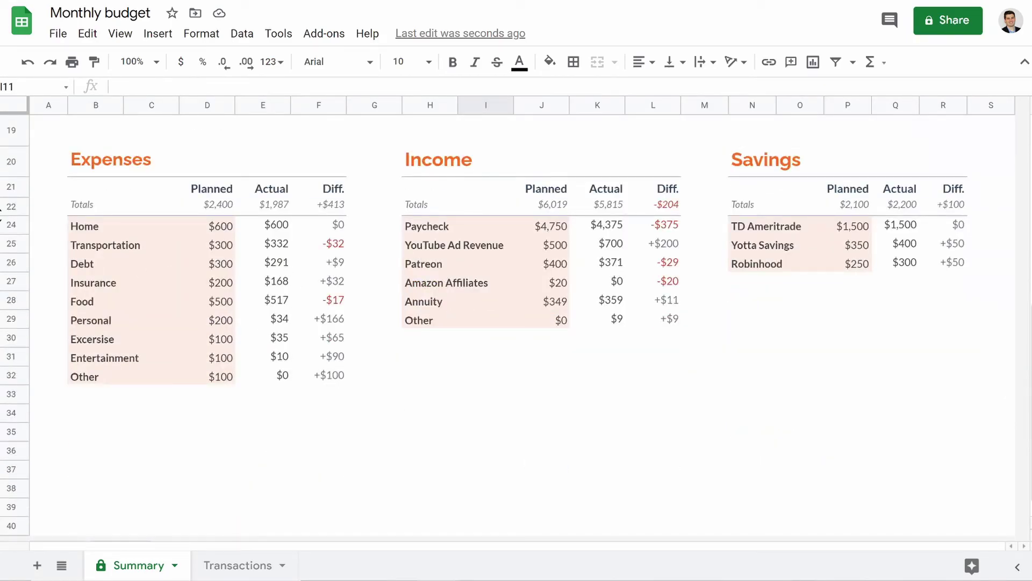
left_click(157, 33)
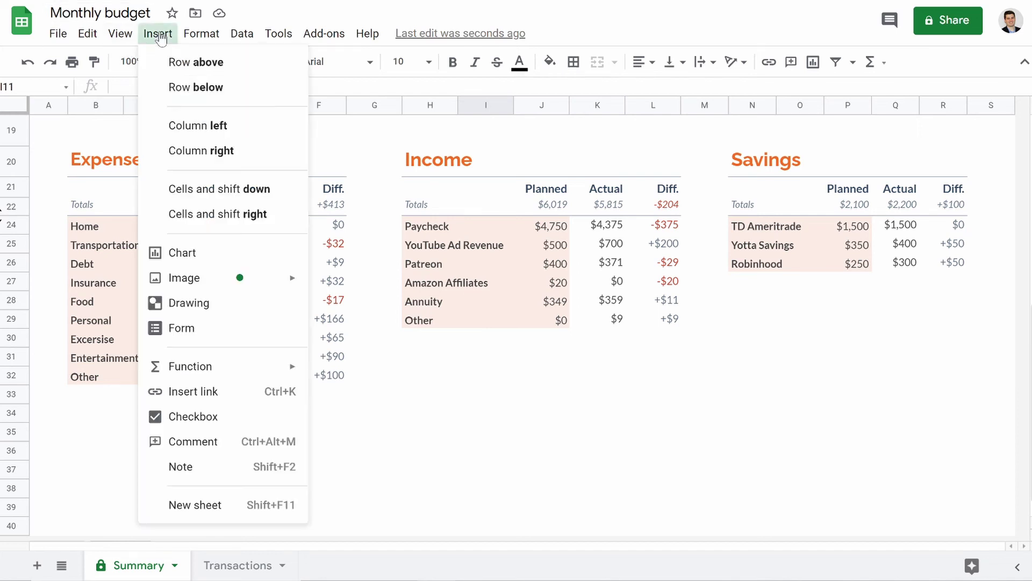
left_click(180, 254)
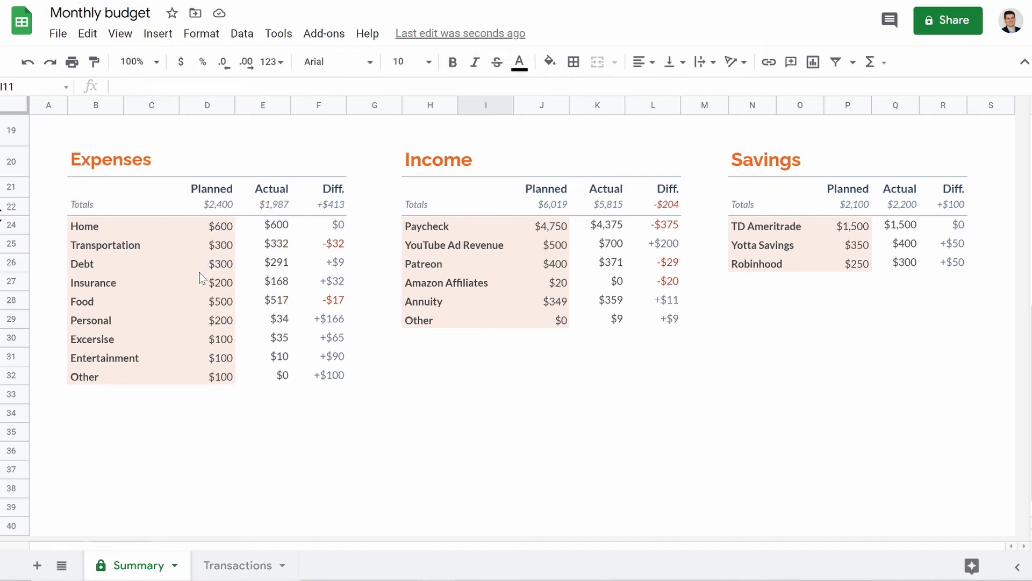
left_click(329, 318)
left_click(689, 366)
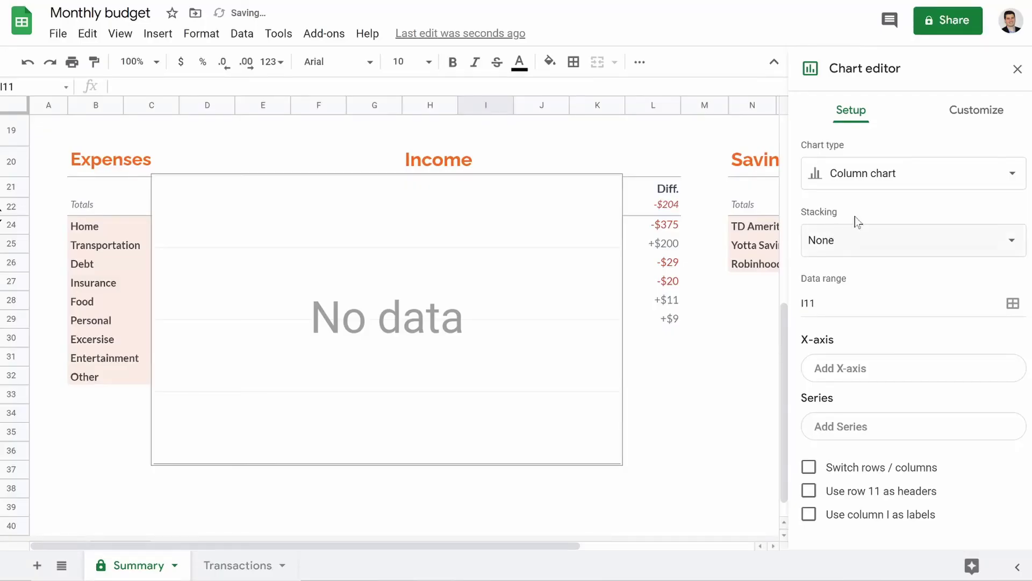
left_click(884, 180)
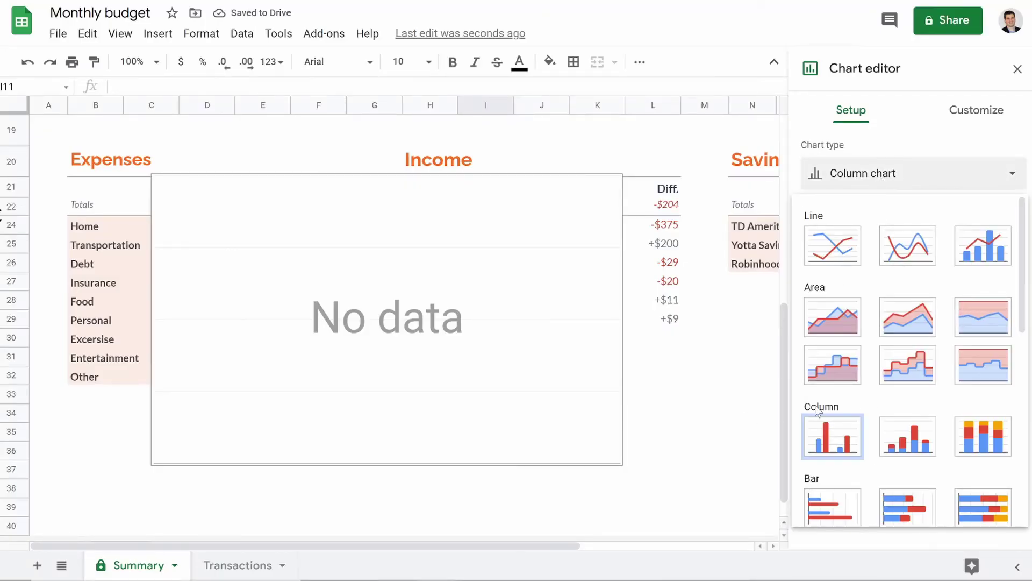
scroll(889, 271, "down", 3)
scroll(891, 271, "down", 5)
left_click(1005, 178)
left_click(221, 279)
left_click_drag(93, 222, 161, 371)
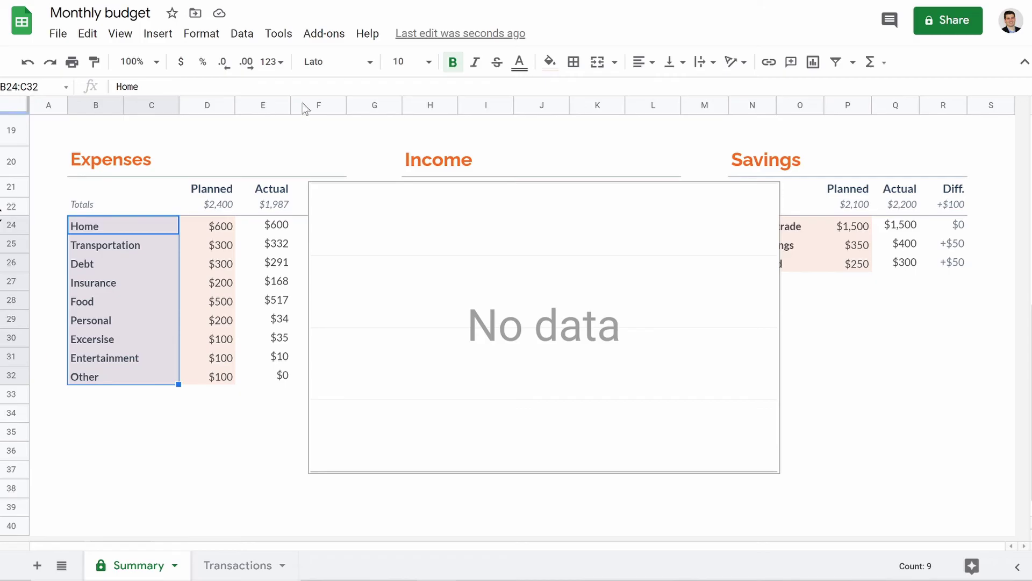
left_click(573, 300)
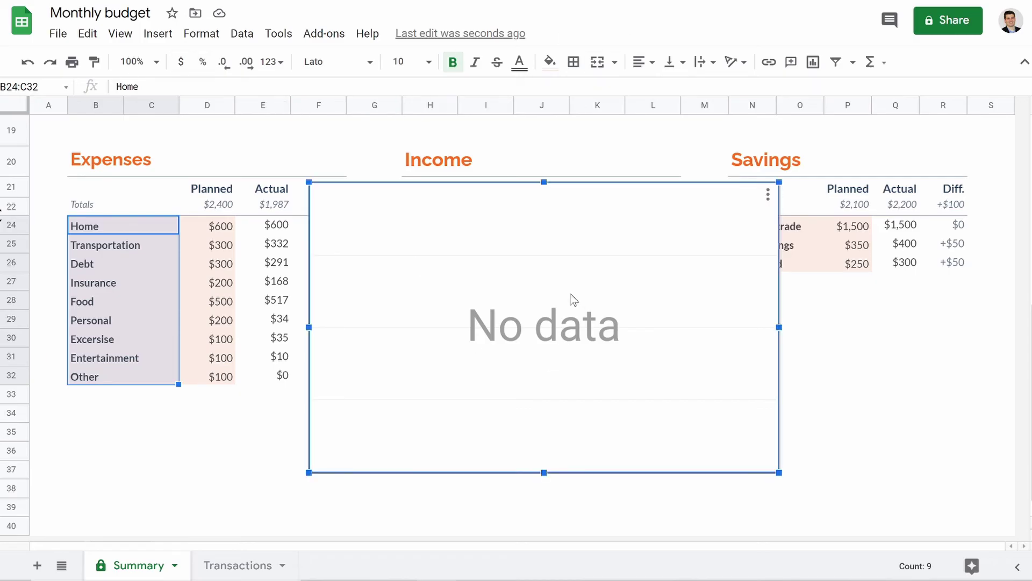
double_click(573, 300)
left_click(848, 370)
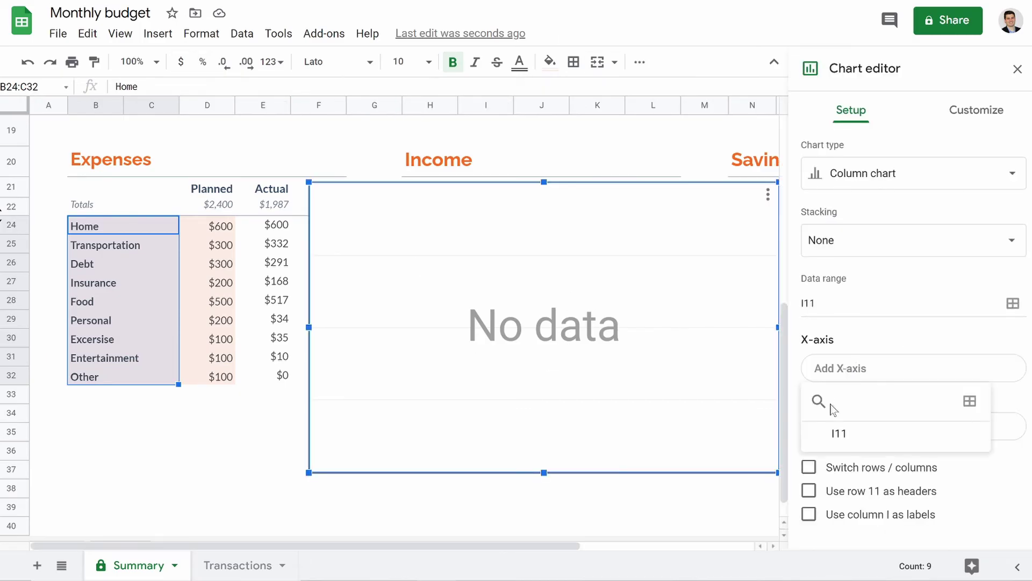
left_click(970, 401)
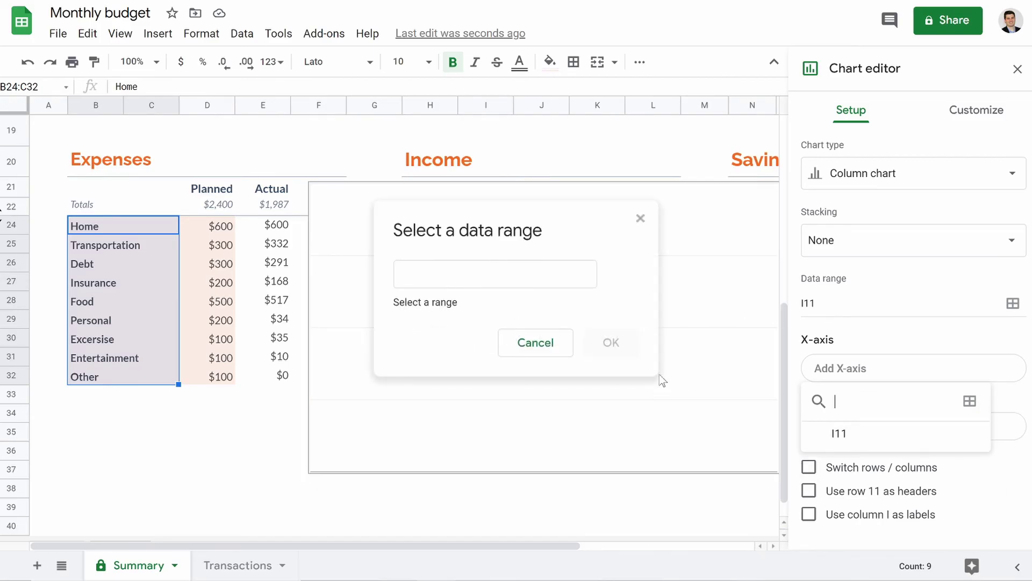
left_click(144, 300)
left_click_drag(135, 230, 154, 373)
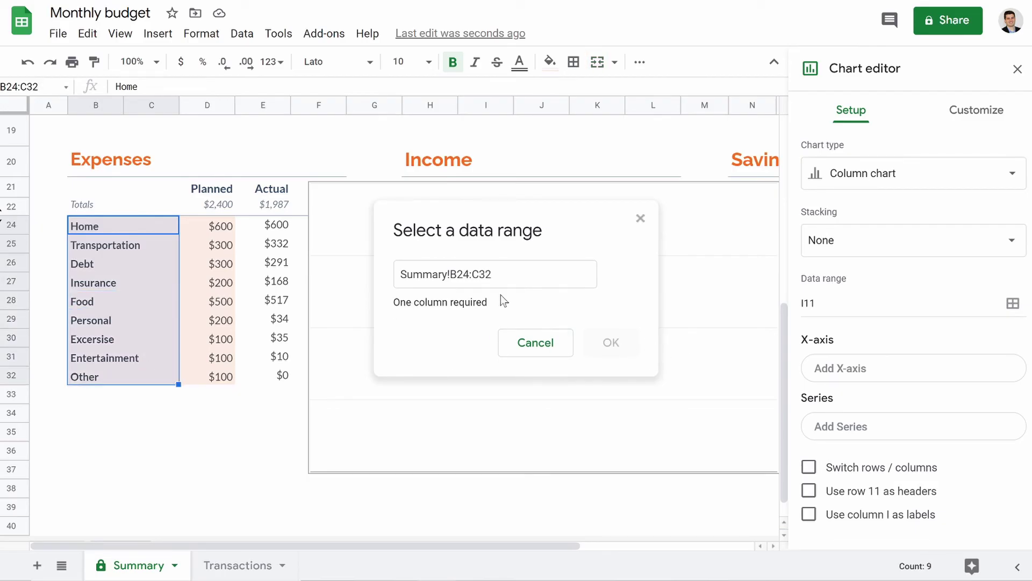
left_click(640, 218)
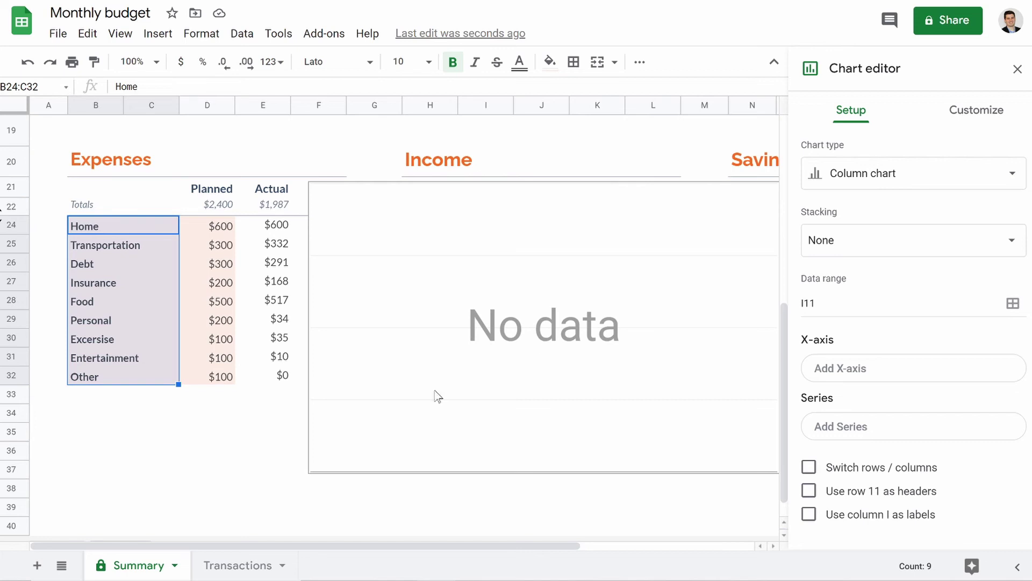
Unmerge the cells in columns B and C for each expense category from Home to Other, rows 24 to 32.
left_click(306, 431)
mouse_move(151, 230)
left_mouse_down()
mouse_move(156, 341)
mouse_move(154, 229)
left_mouse_up()
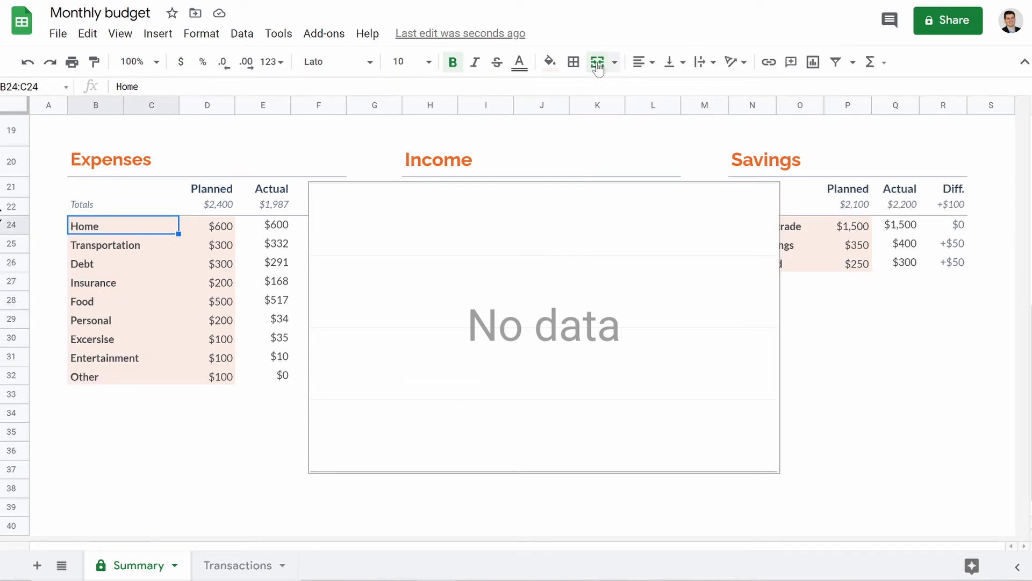
left_click(596, 61)
left_click(143, 246)
left_click(597, 62)
left_click(161, 263)
left_click(597, 62)
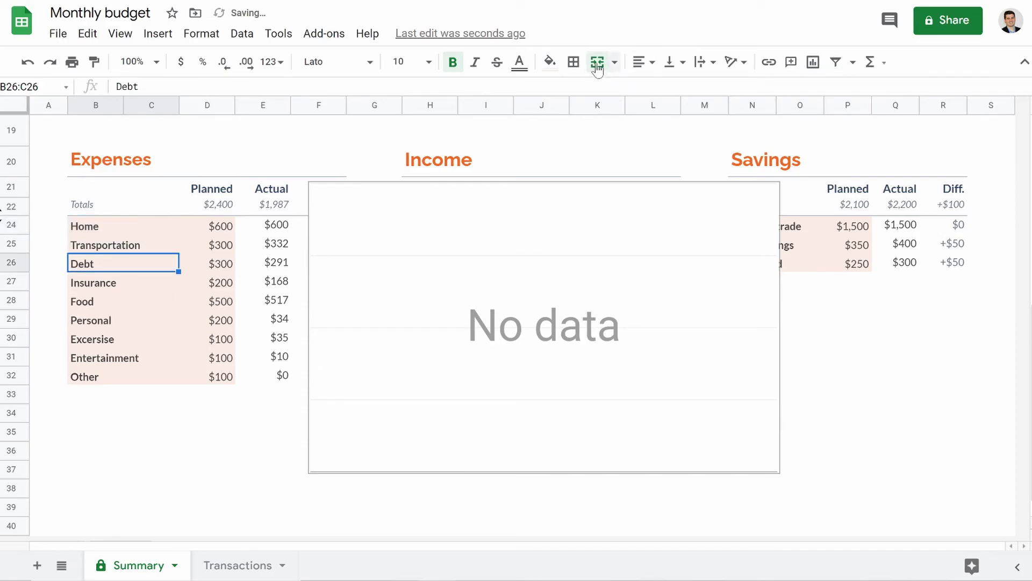
left_click(137, 280)
left_click(598, 62)
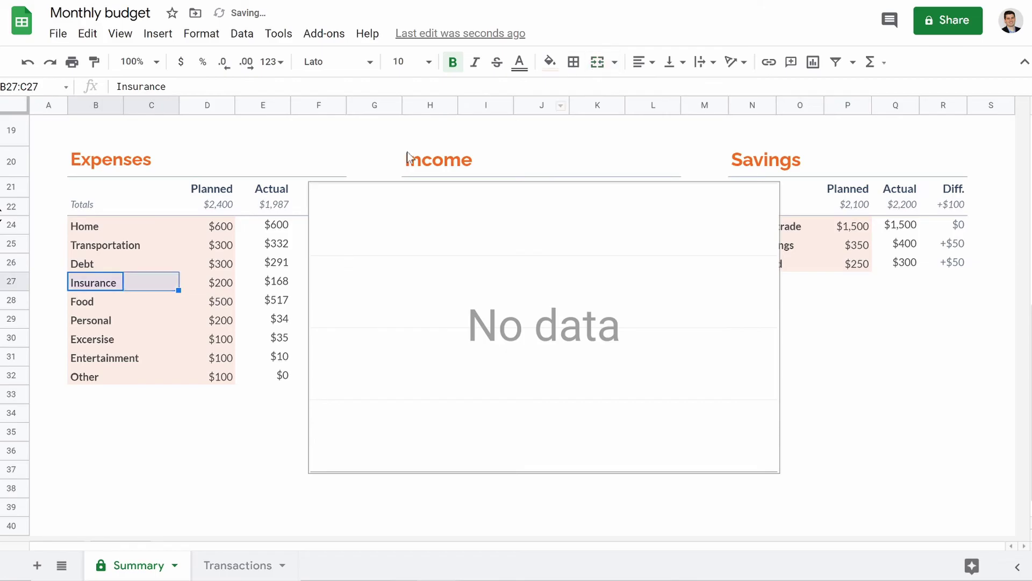
left_click(115, 302)
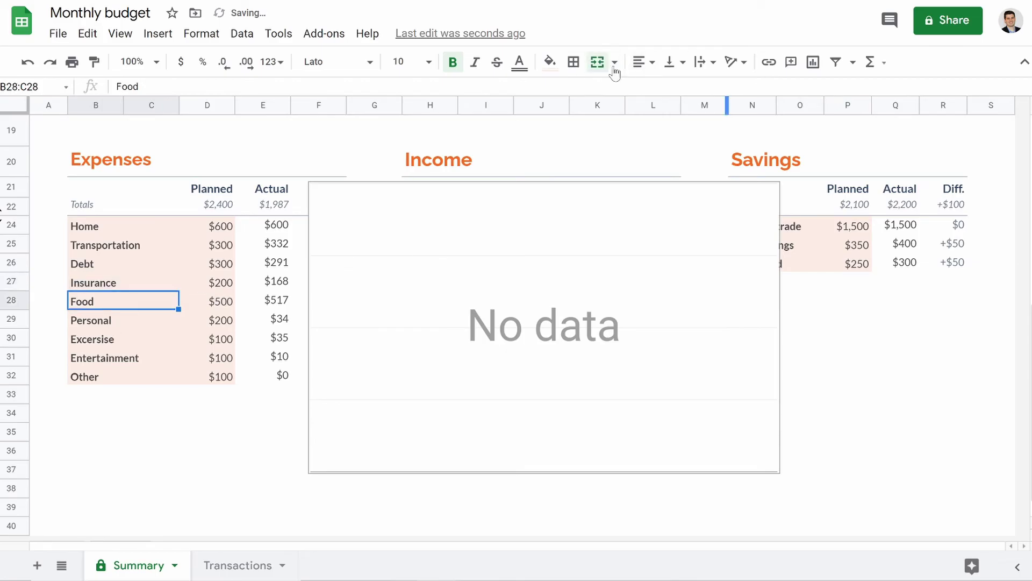
left_click(597, 62)
left_click(142, 328)
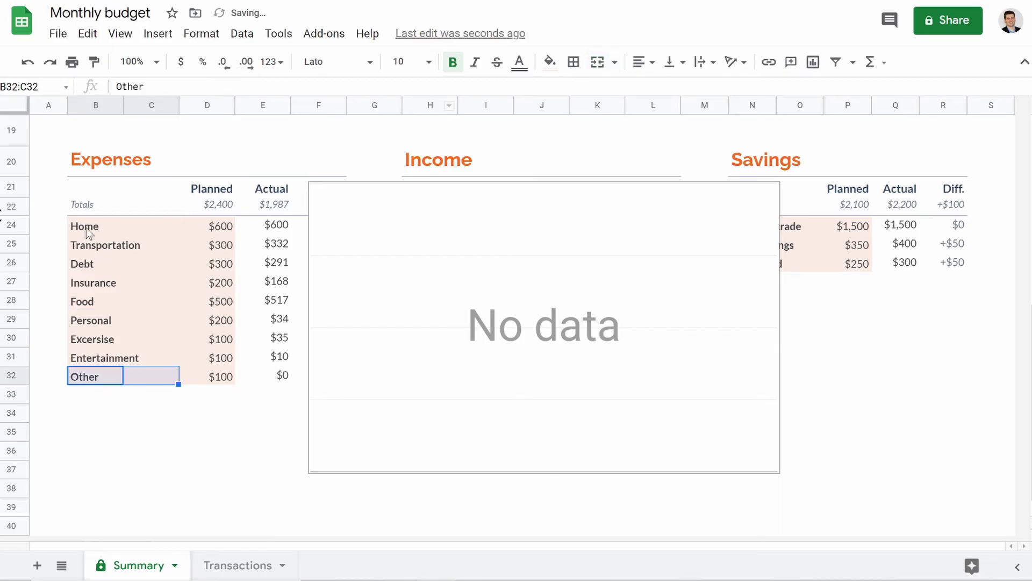
Set the blank chart's X-axis to the expense category names in Summary!B24:B32.
double_click(586, 328)
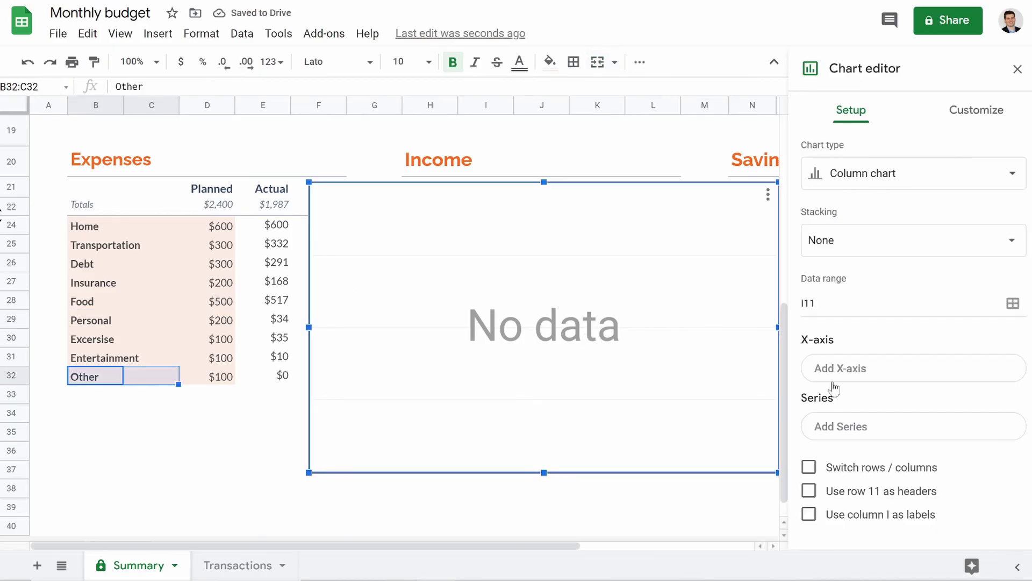
left_click(897, 363)
left_click(970, 403)
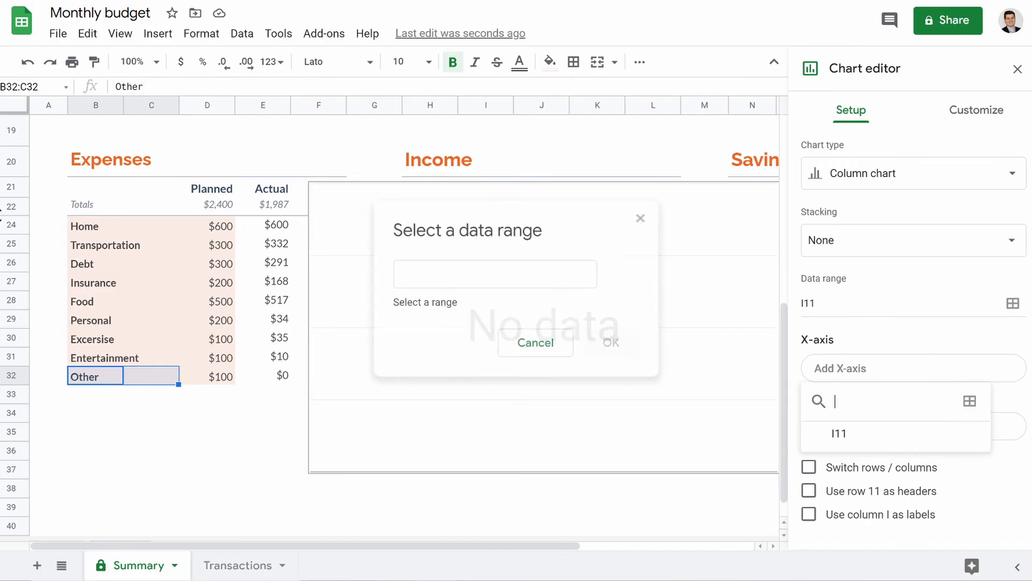
left_click(96, 229)
left_click_drag(90, 267, 80, 379)
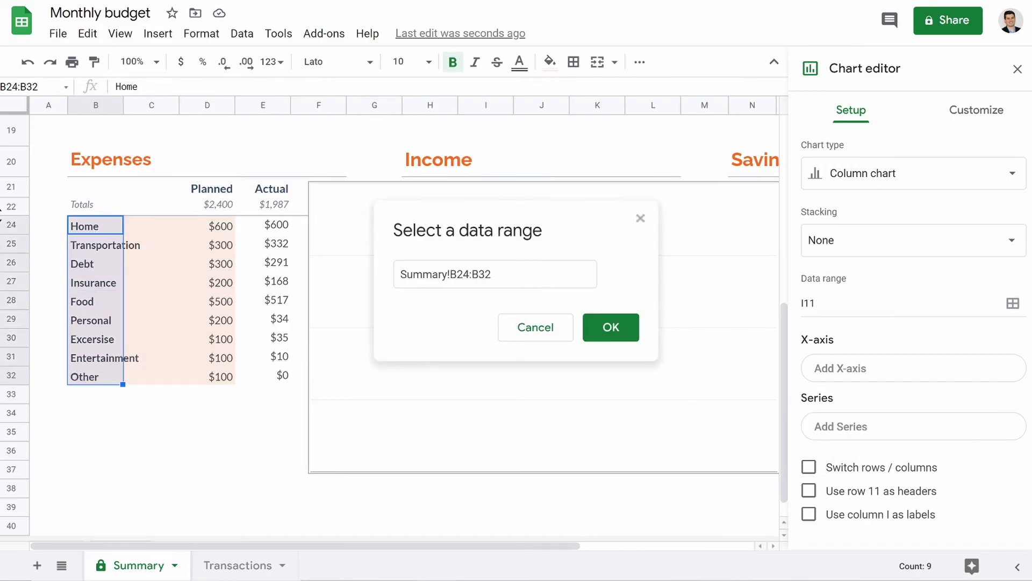
left_click(610, 326)
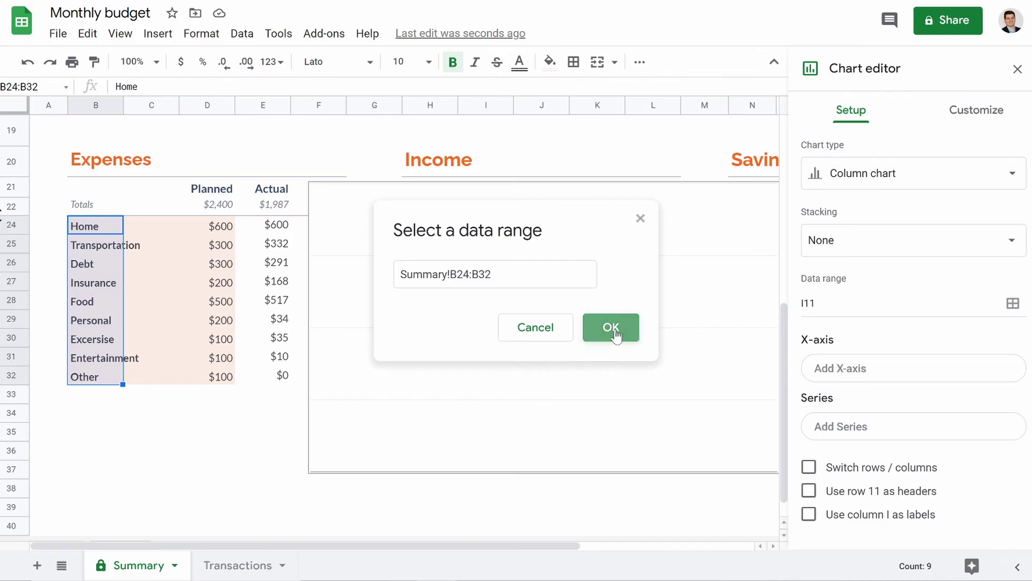
Add the actual expense amounts in Summary!E24:E32 as the chart's series.
scroll(870, 446, "down", 2)
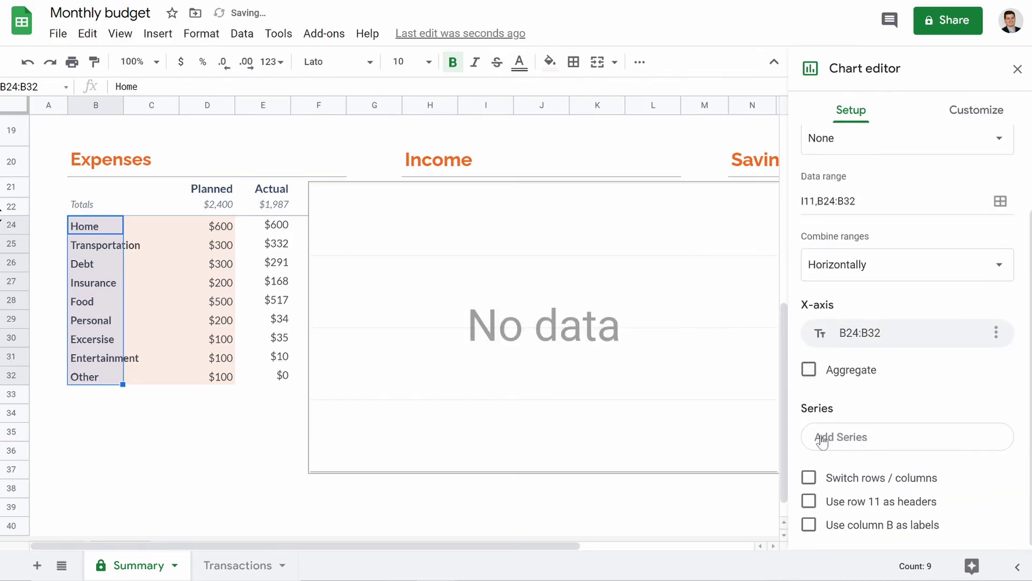
left_click(843, 440)
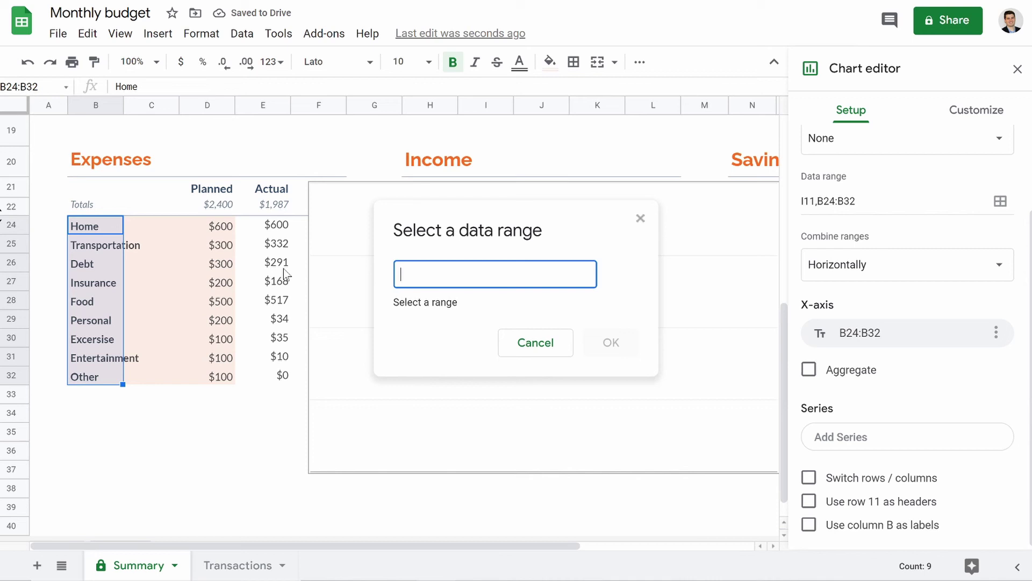
left_click_drag(270, 235, 272, 379)
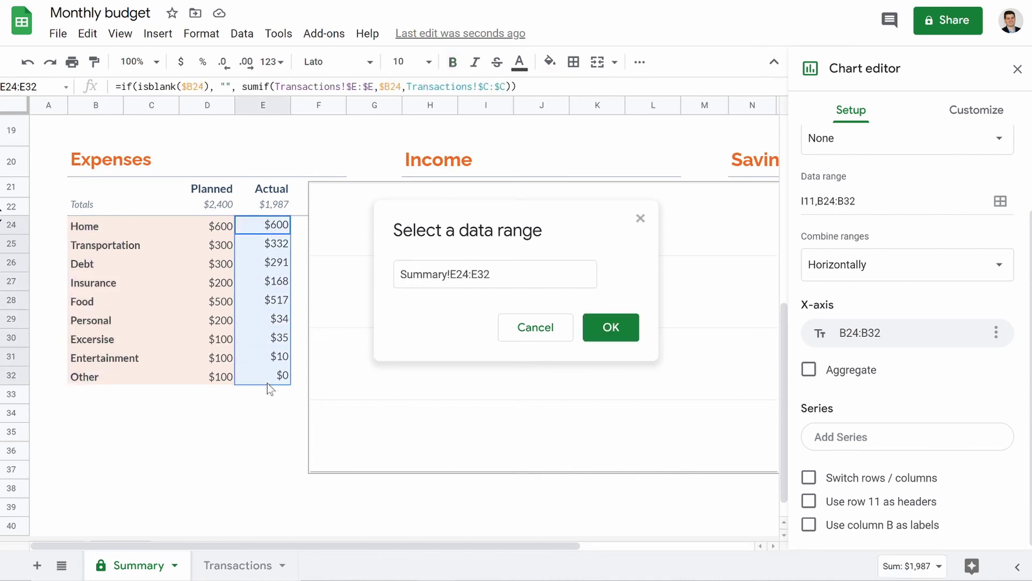
left_click(625, 331)
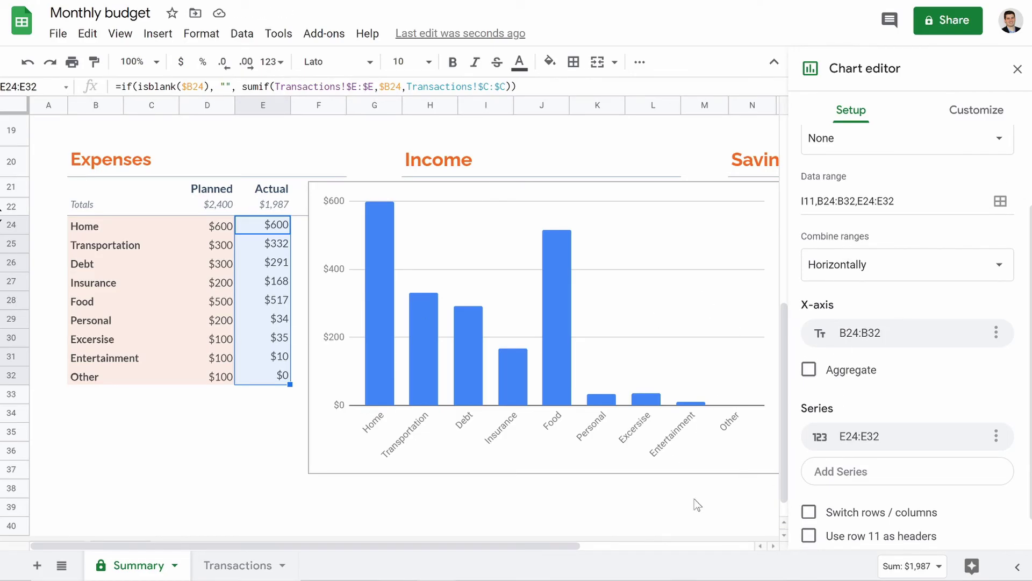
Recolour the expense chart's columns with the custom dark navy used on the sheet.
double_click(565, 316)
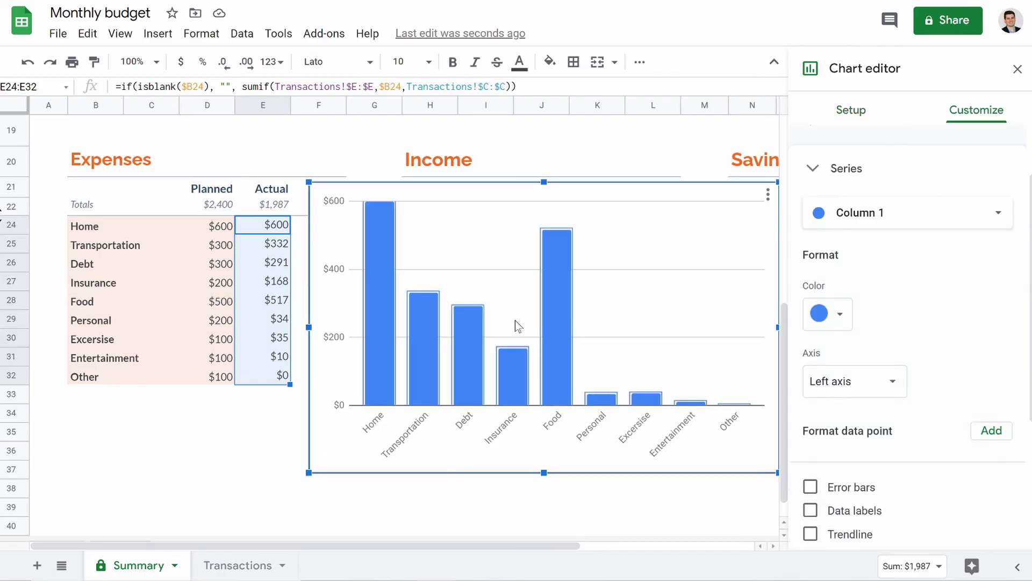
left_click(818, 311)
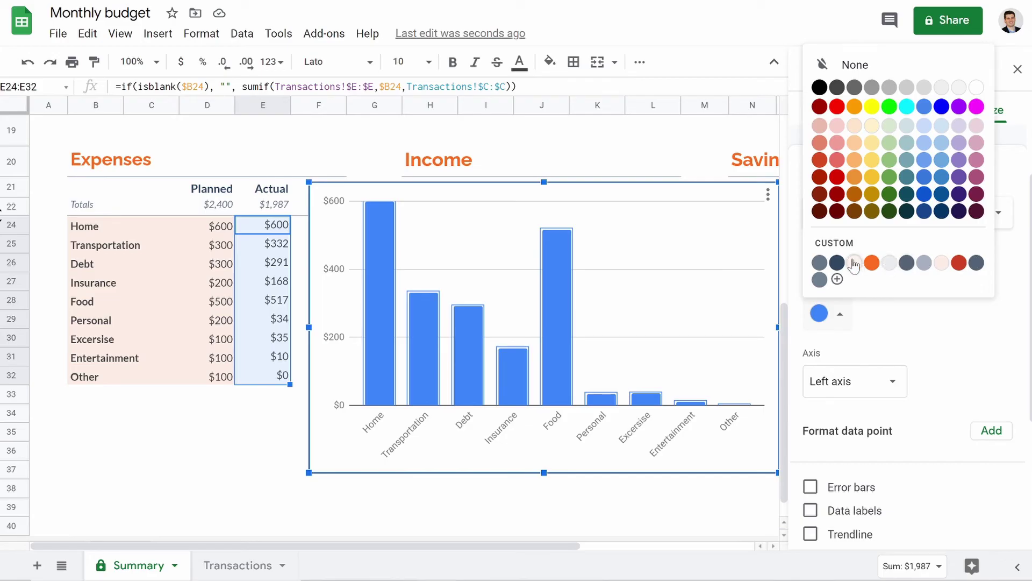
left_click(836, 264)
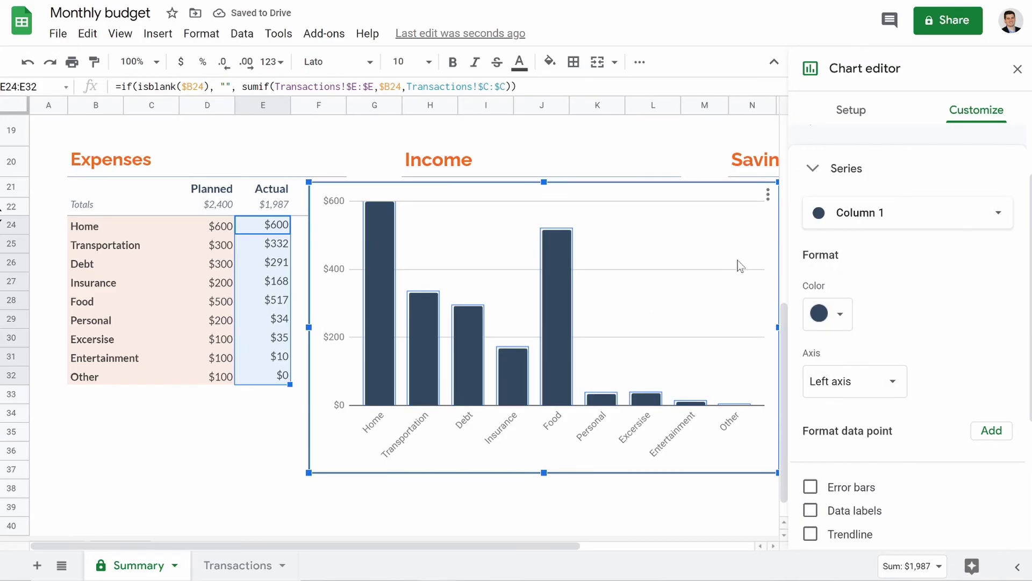
Set the expense chart's background to the custom light grey that matches the savings panel.
left_click(683, 325)
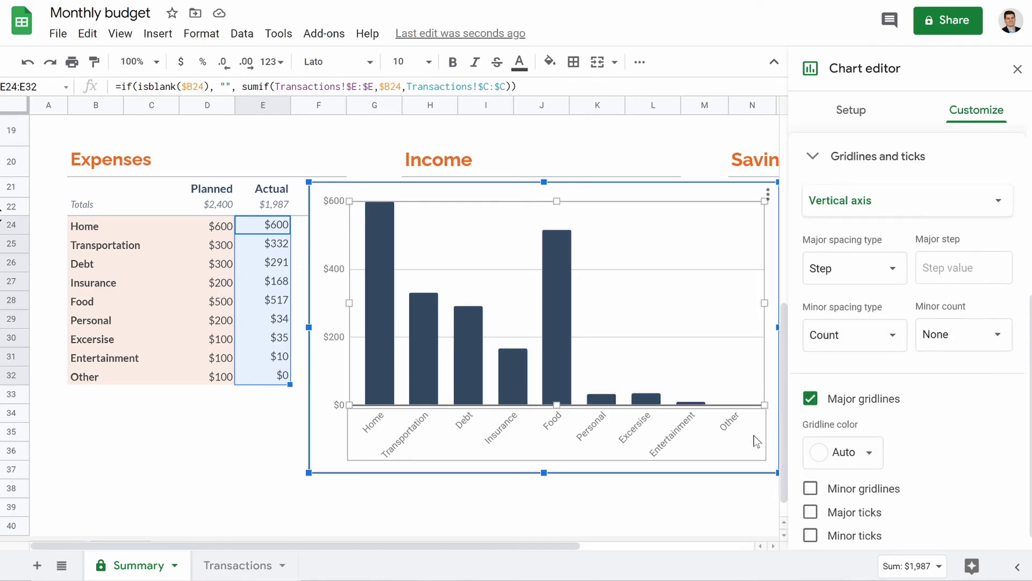
left_click(812, 156)
left_click(842, 148)
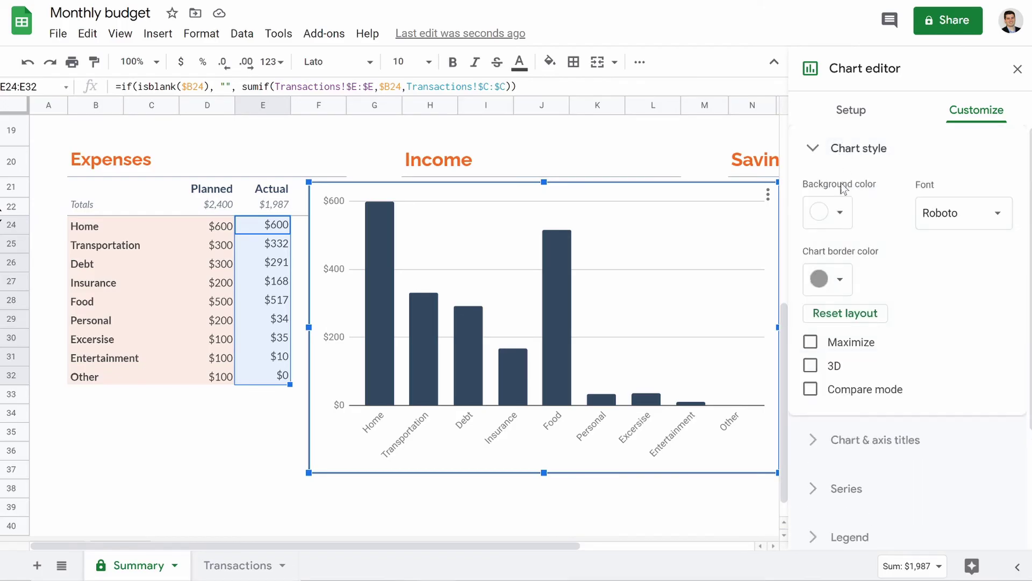
left_click(840, 212)
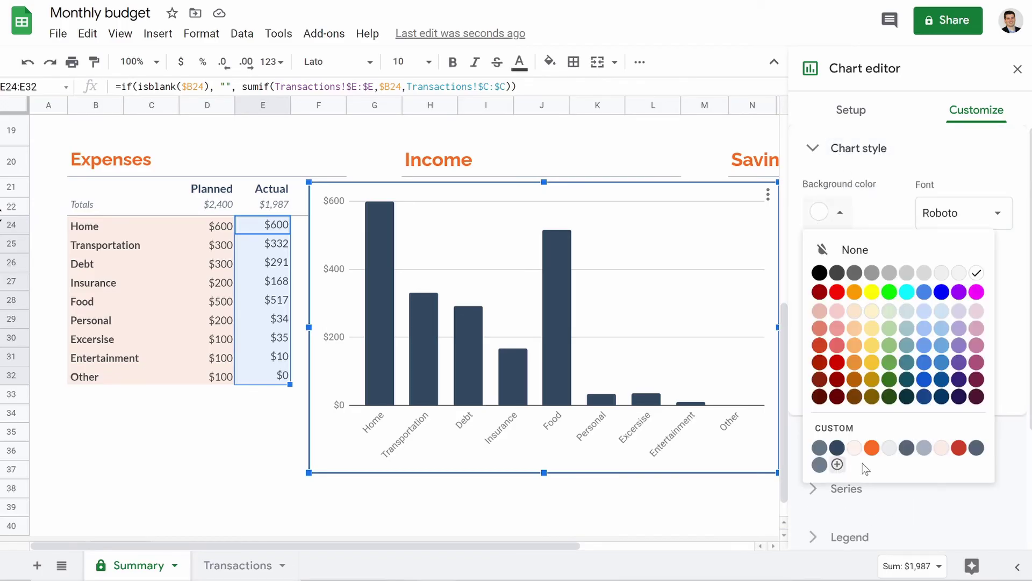
scroll(281, 260, "up", 5)
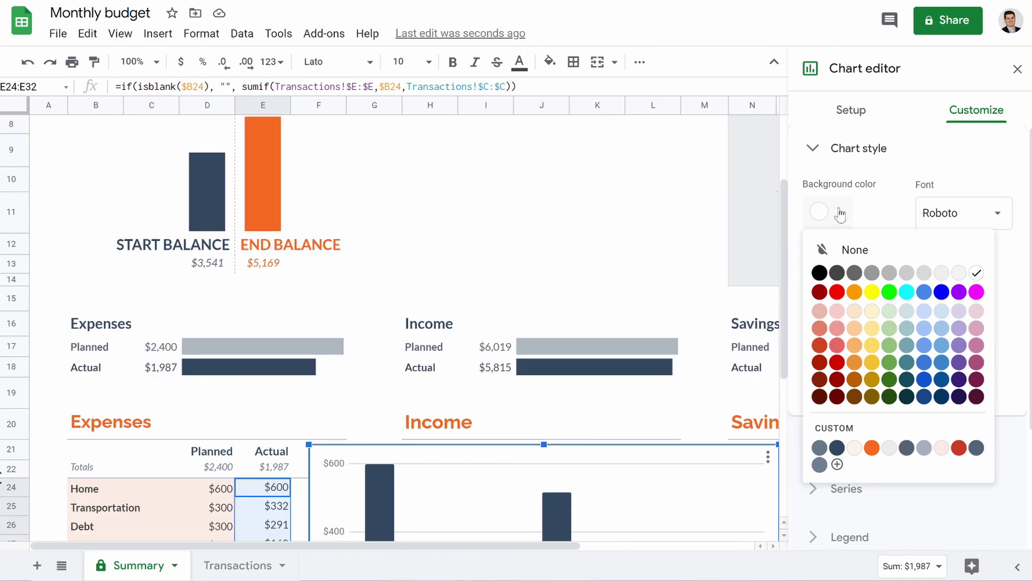
left_click(923, 448)
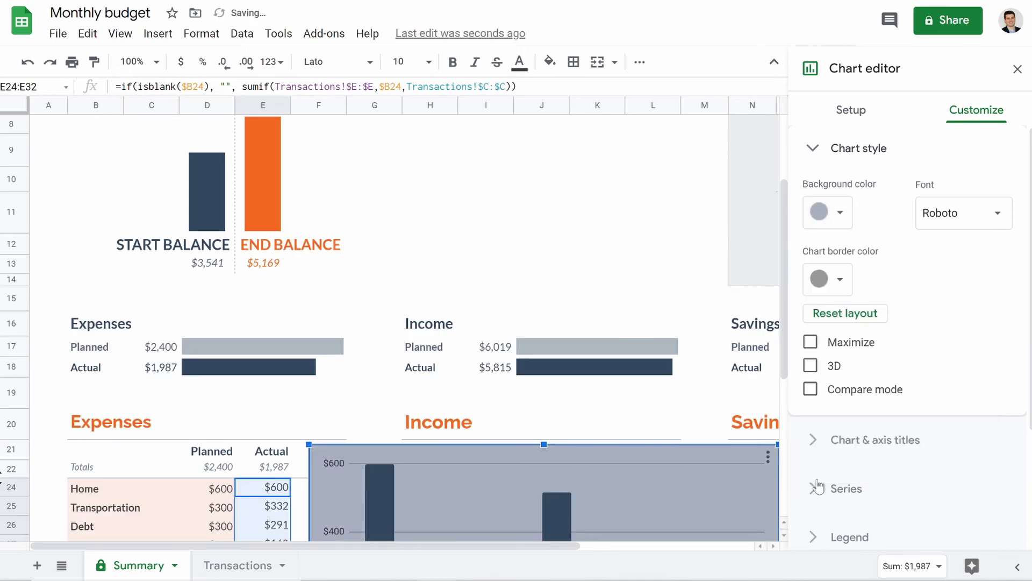
left_click(825, 211)
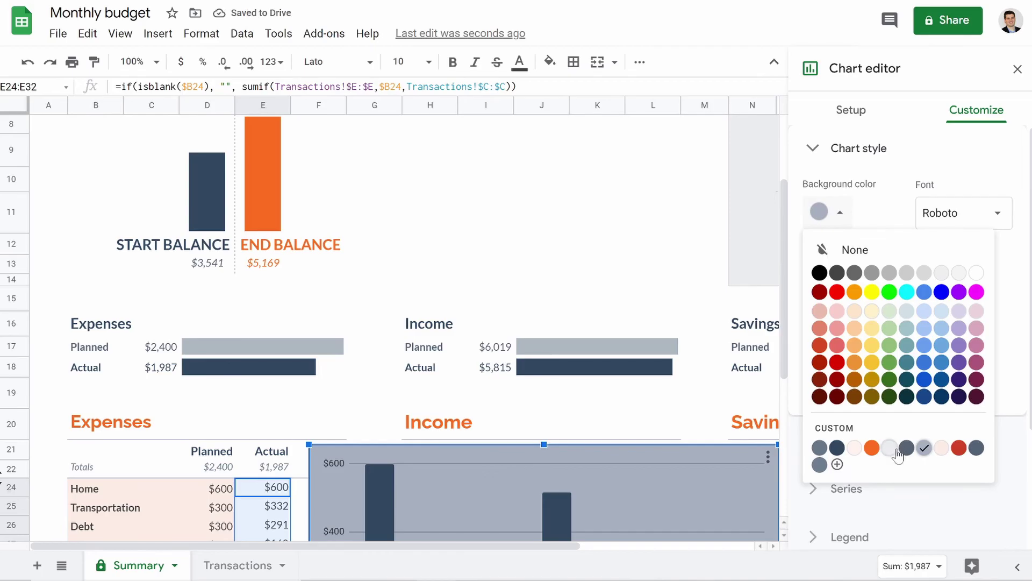
left_click(891, 449)
Move the expense chart up to the blank area between the start/end balance columns and the savings panel.
left_click(576, 283)
scroll(693, 510, "down", 3)
left_click(693, 500)
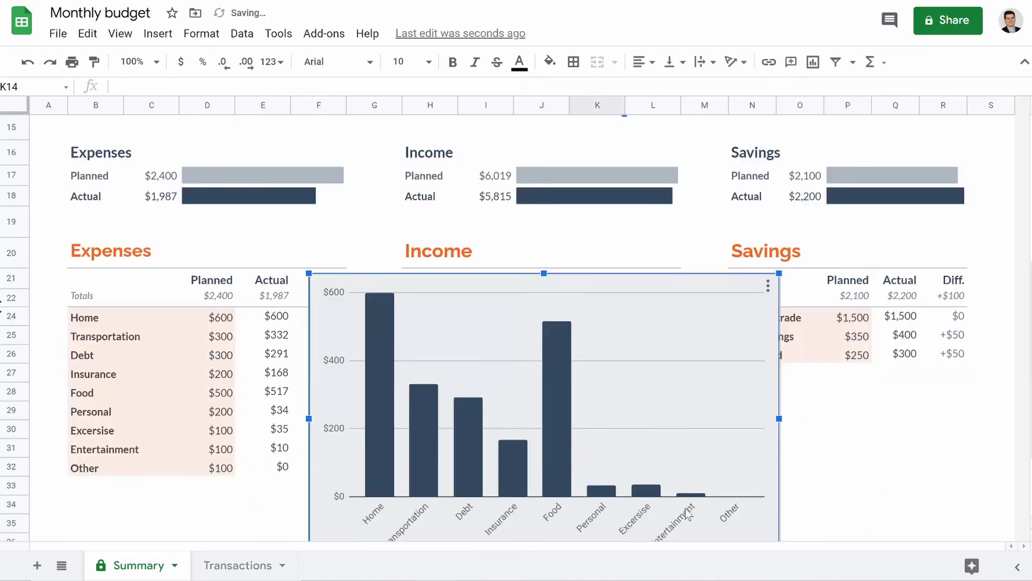
left_click_drag(683, 385, 686, 187)
scroll(768, 430, "up", 5)
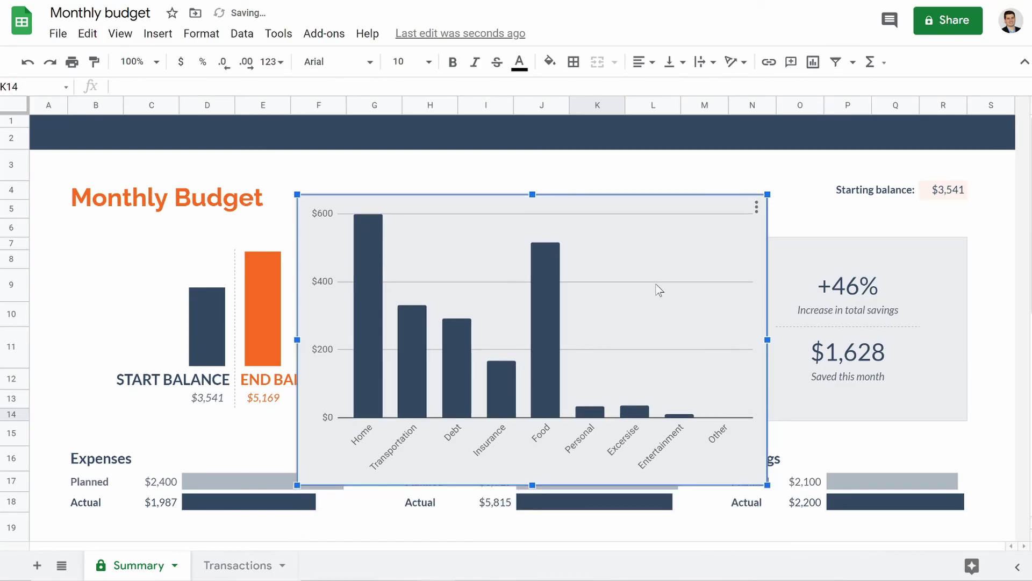
Colour the expense chart's major gridlines with the custom light grey that matches the chart background.
double_click(696, 275)
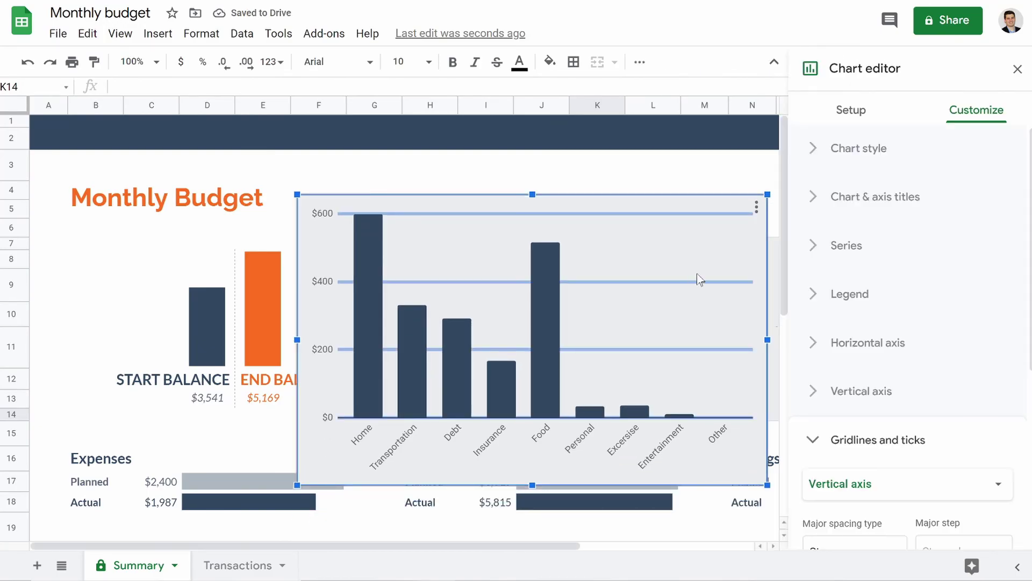
key("Delete")
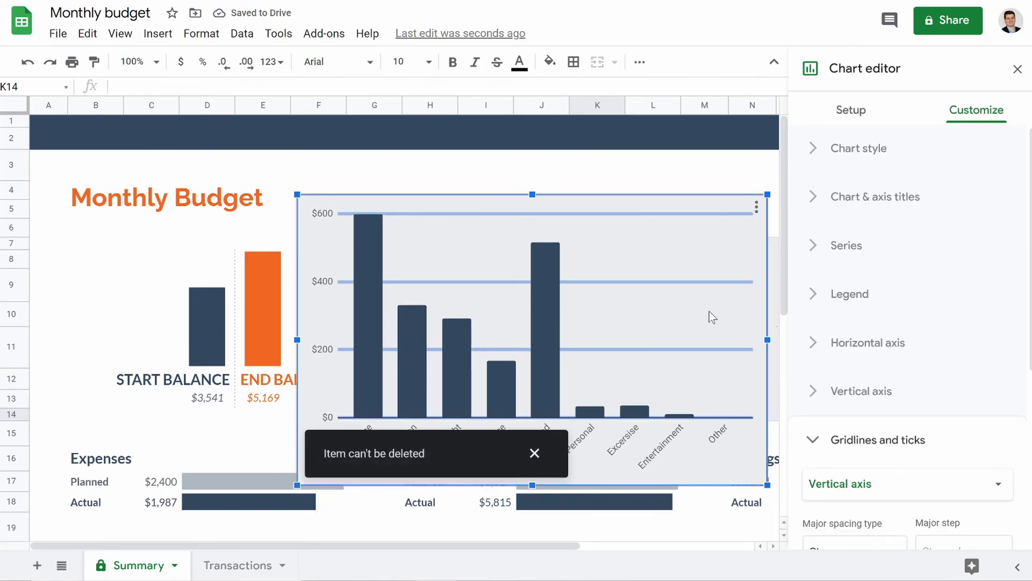
left_click(539, 461)
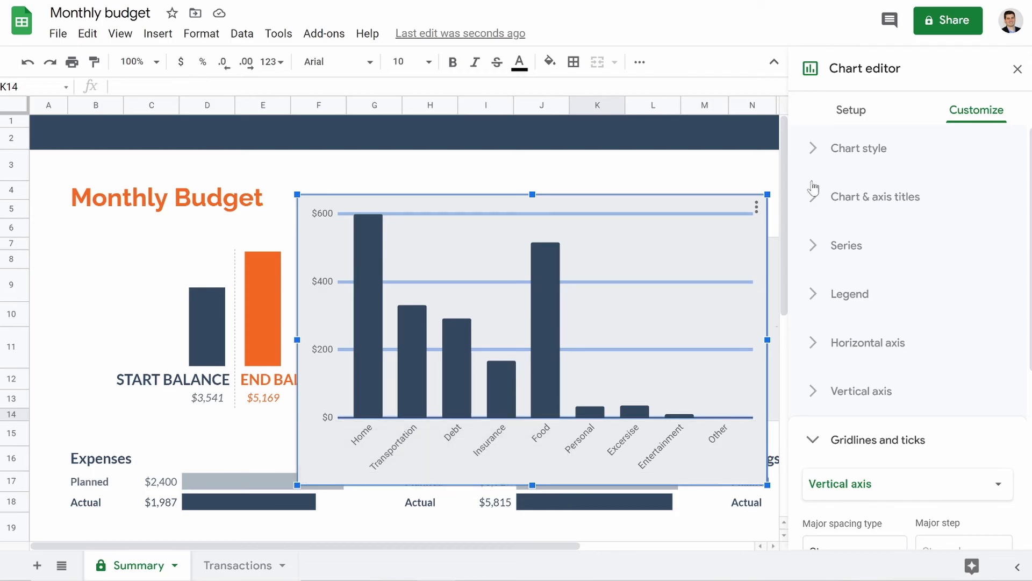
scroll(858, 411, "down", 5)
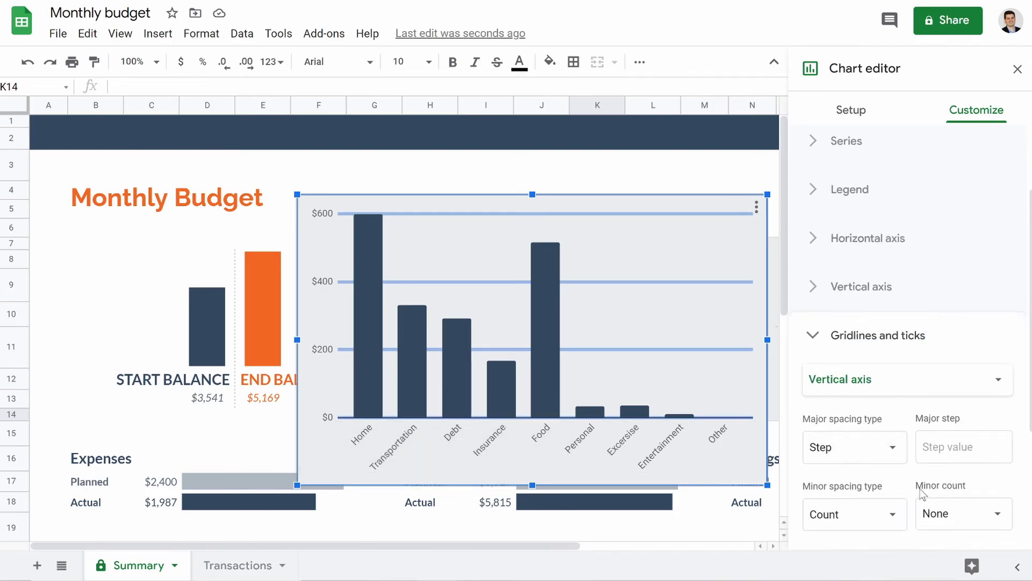
left_click(837, 446)
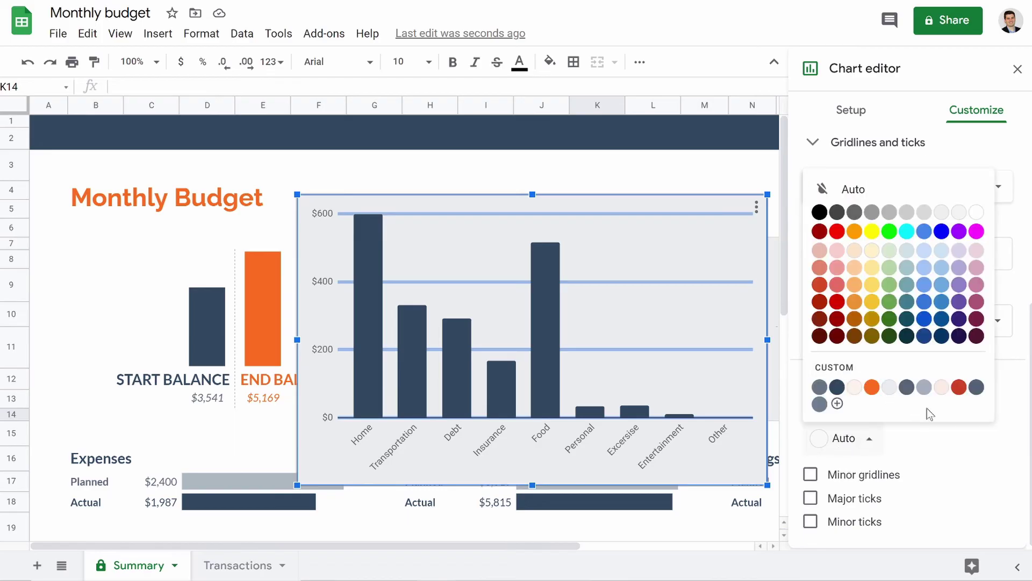
left_click(890, 388)
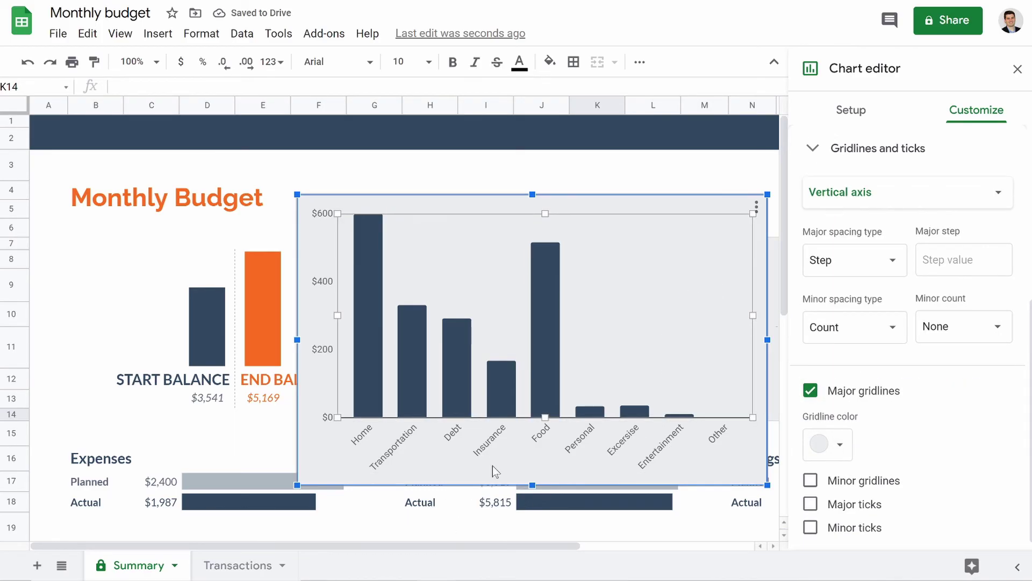
Make the expense chart's horizontal and vertical axis labels bold.
left_click(387, 454)
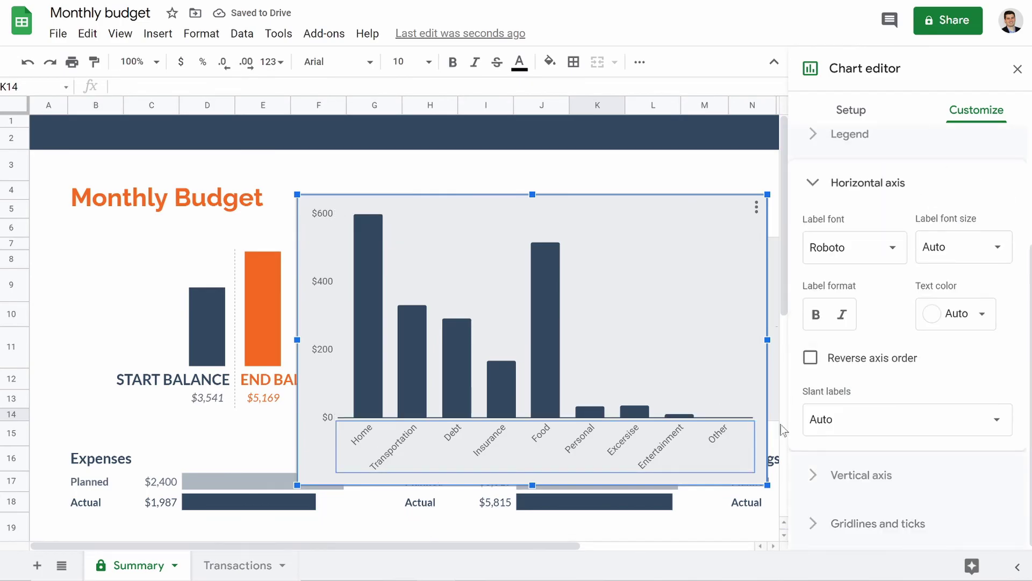
left_click(816, 315)
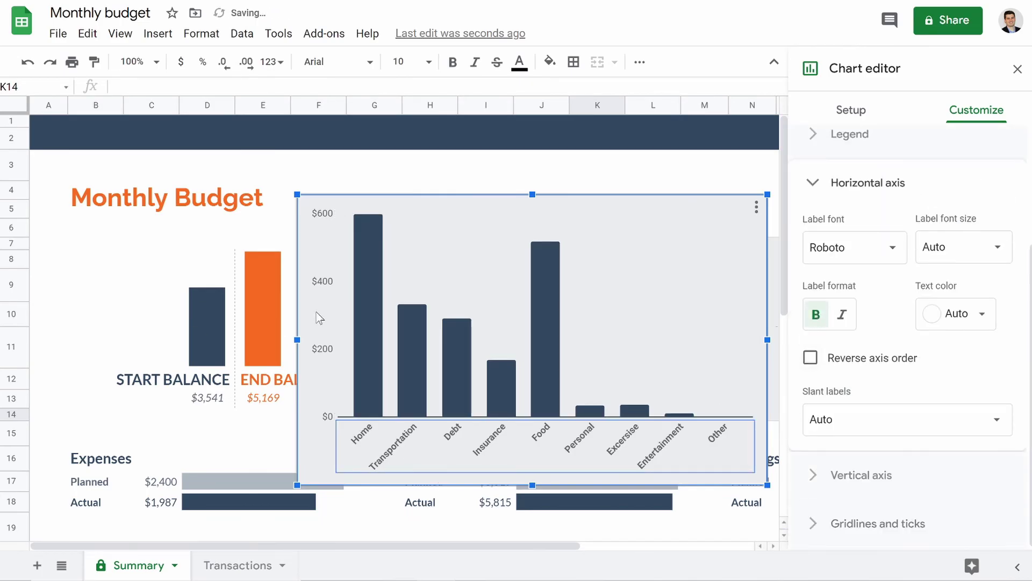
left_click(309, 263)
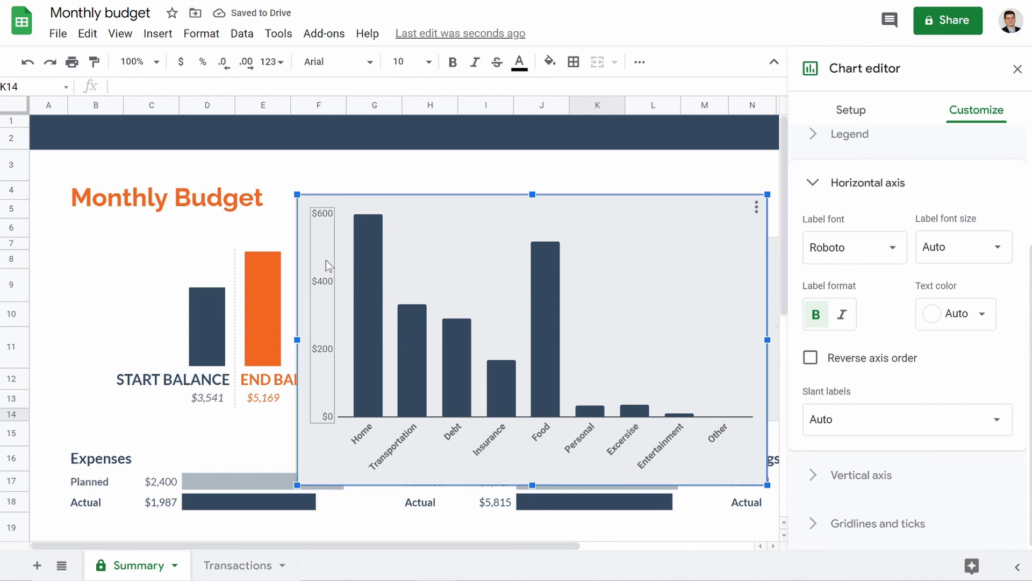
left_click(815, 363)
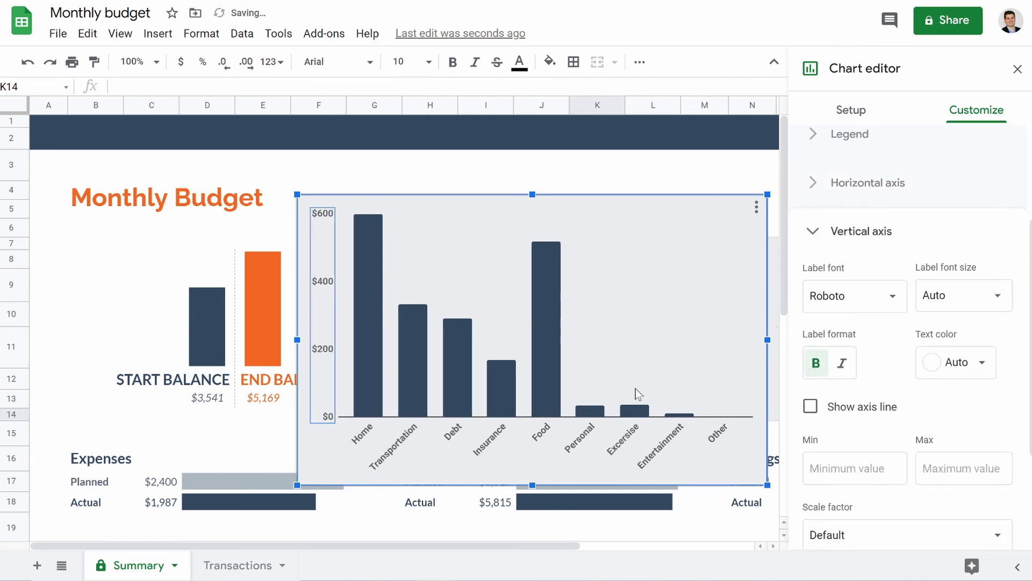
left_click(730, 417)
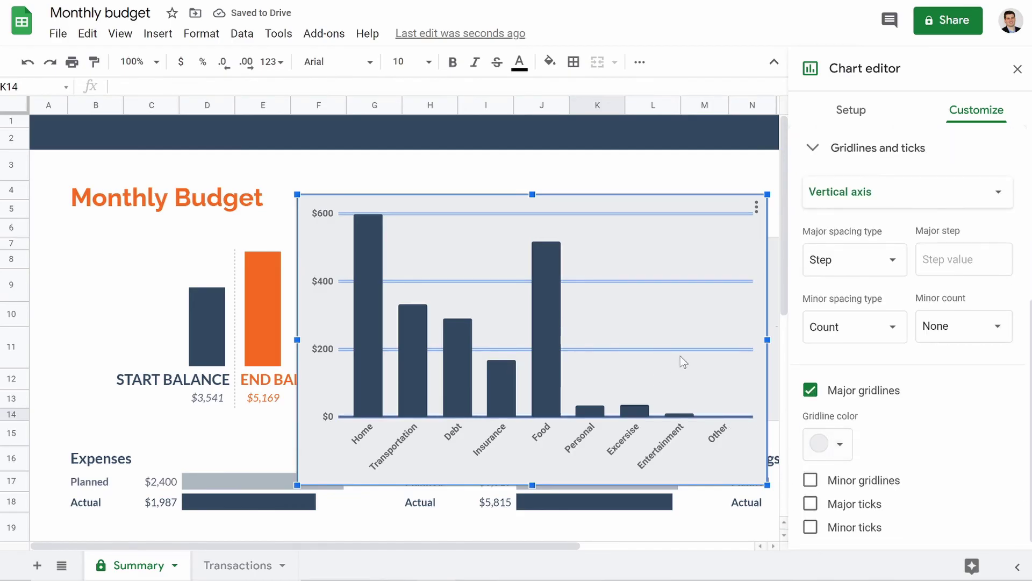
left_click(274, 438)
Shrink the expense chart to fit between the end balance column and the savings panel, aligning its upper and lower edges with the panel.
left_click(703, 240)
left_click_drag(767, 194, 657, 293)
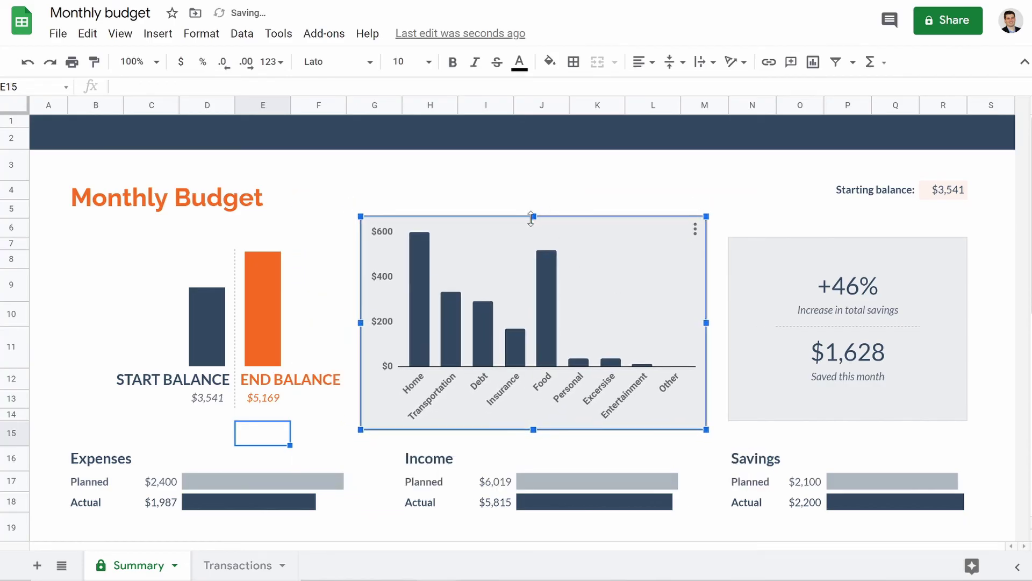
left_click_drag(531, 218, 531, 241)
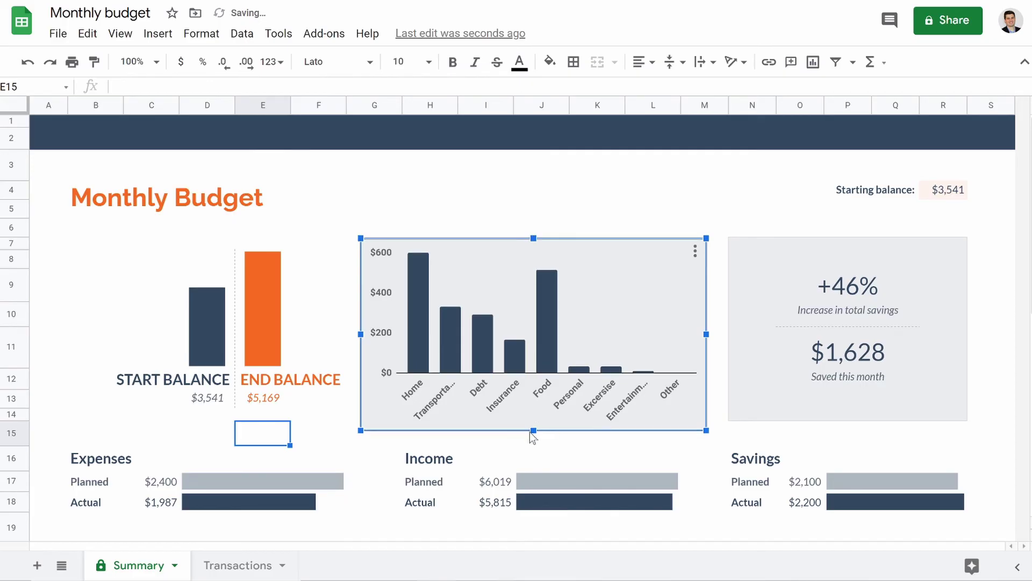
left_click_drag(535, 428, 536, 420)
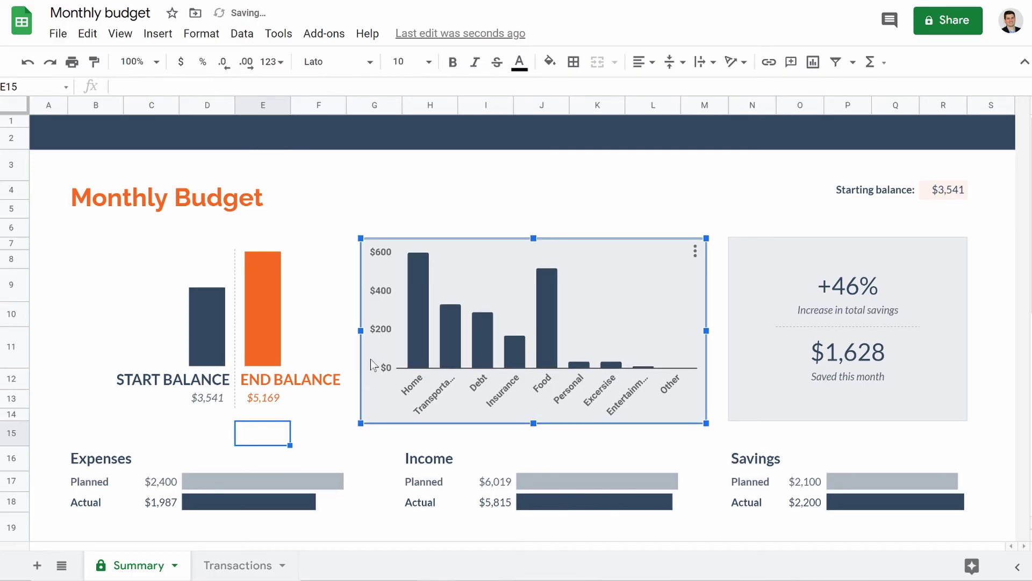
Set the expense chart's border colour to the custom light grey that matches its background.
left_click(326, 232)
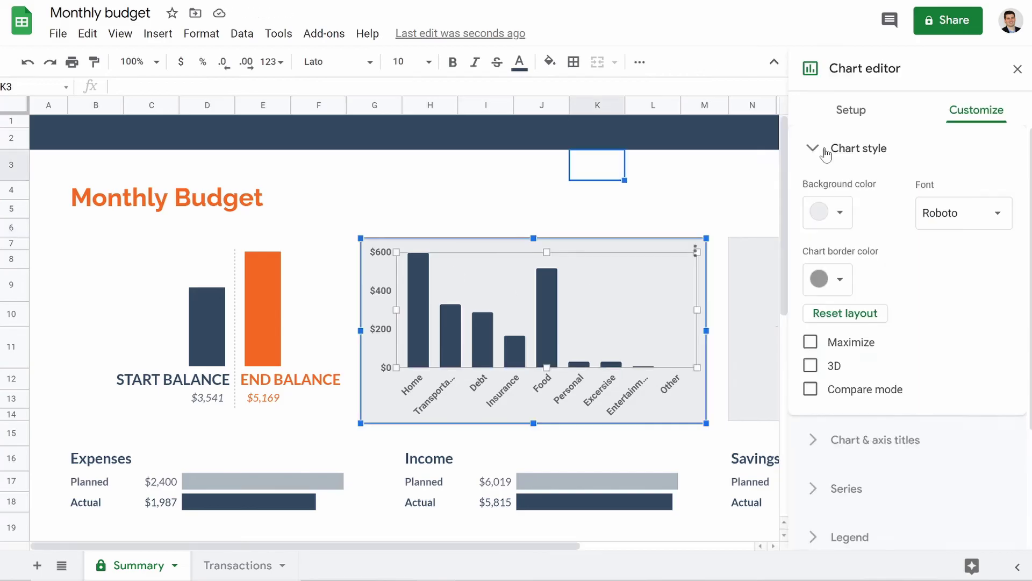
left_click(823, 149)
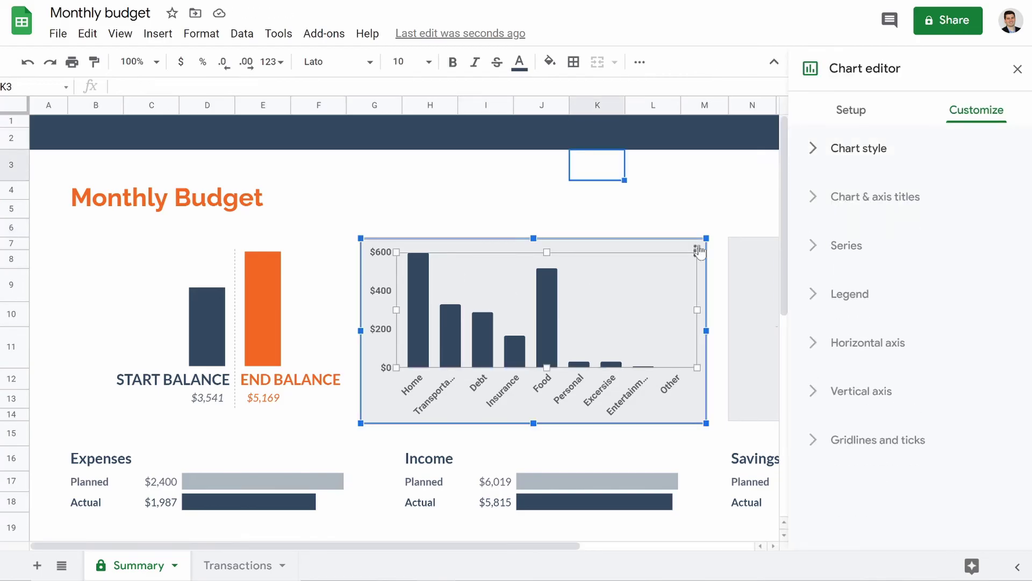
left_click(624, 189)
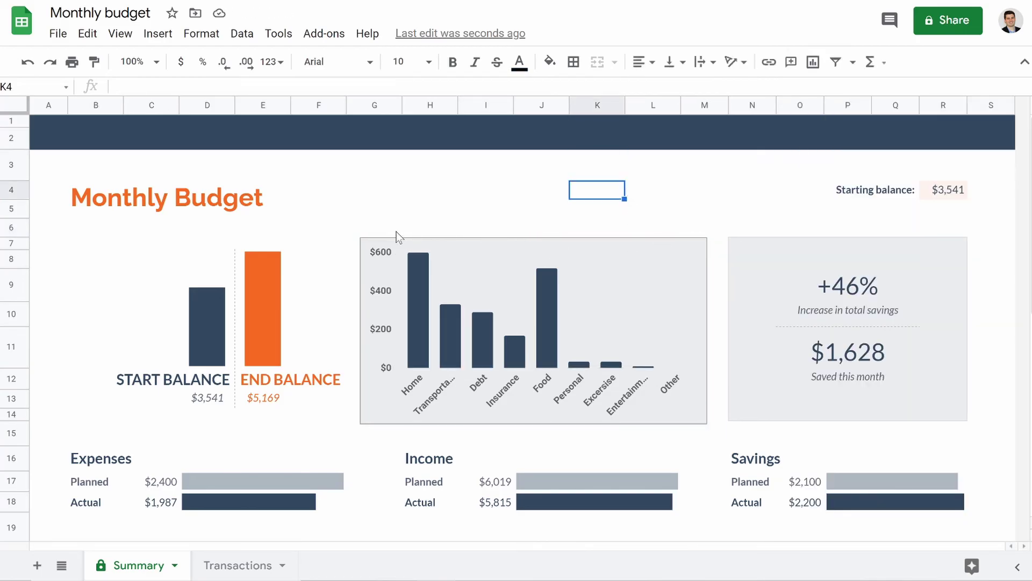
left_click(673, 278)
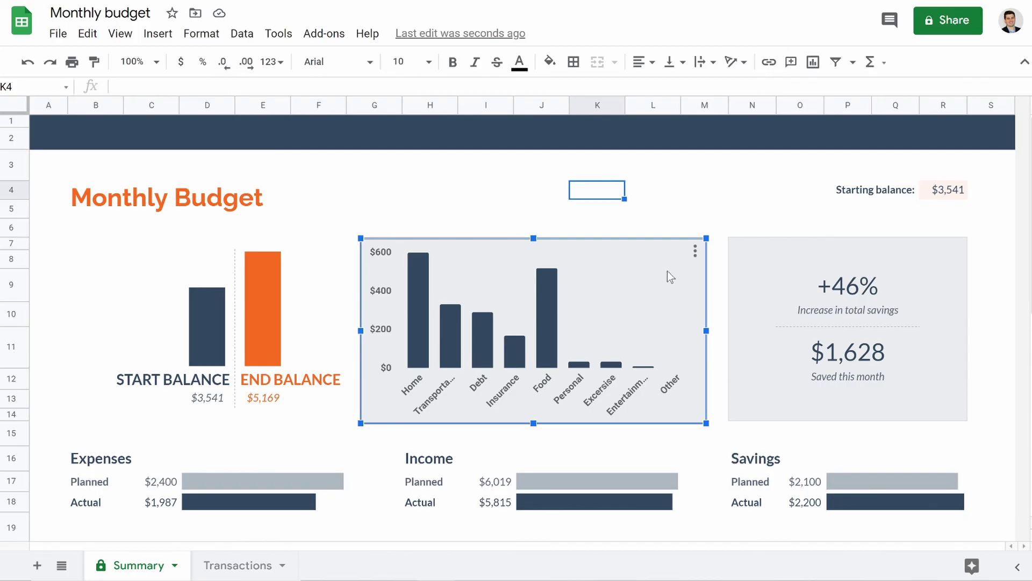
double_click(667, 271)
left_click(813, 147)
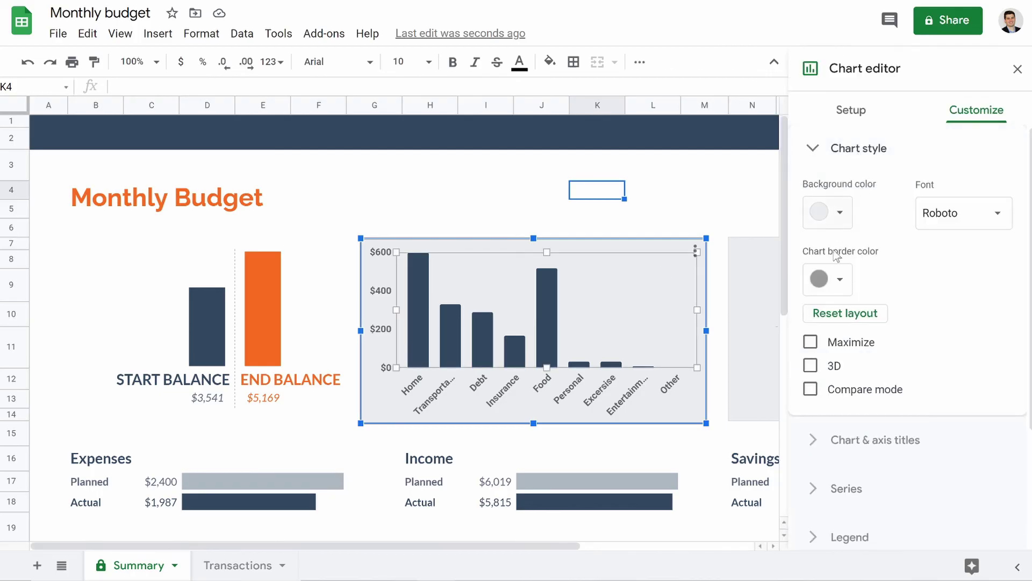
left_click(838, 276)
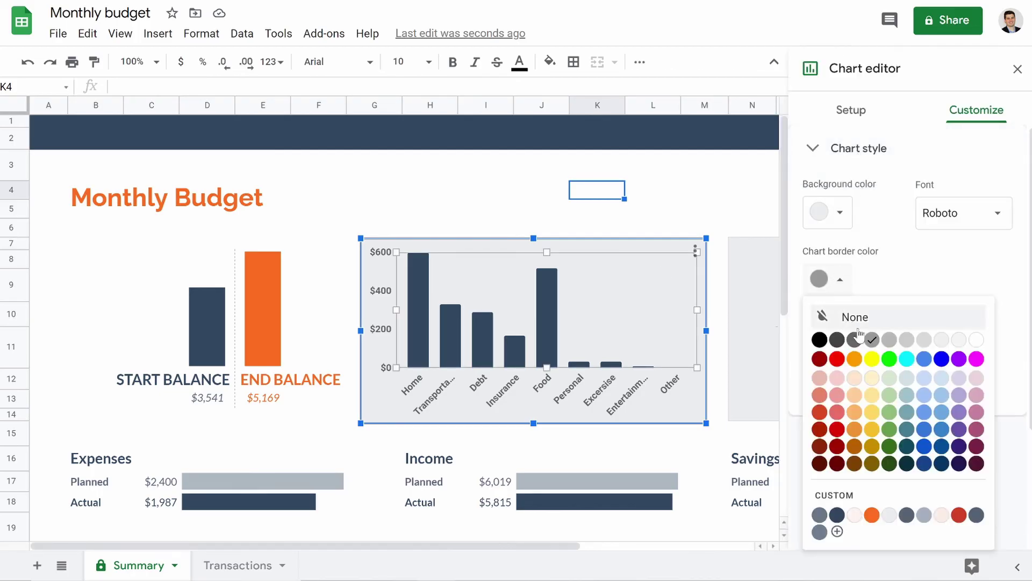
left_click(890, 516)
left_click(683, 177)
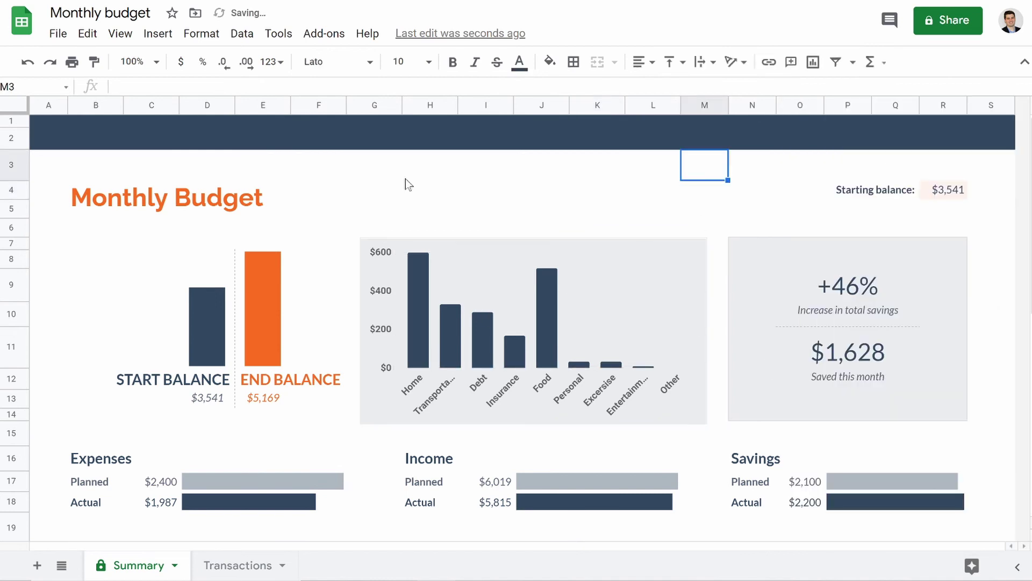
Turn off the major gridlines on the expense chart's vertical axis.
double_click(657, 285)
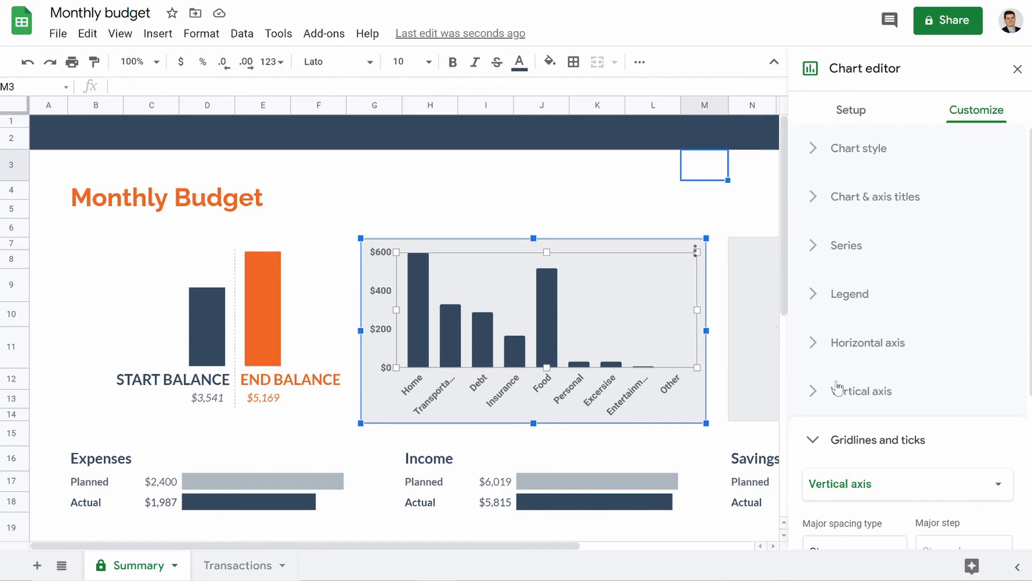
left_click(813, 438)
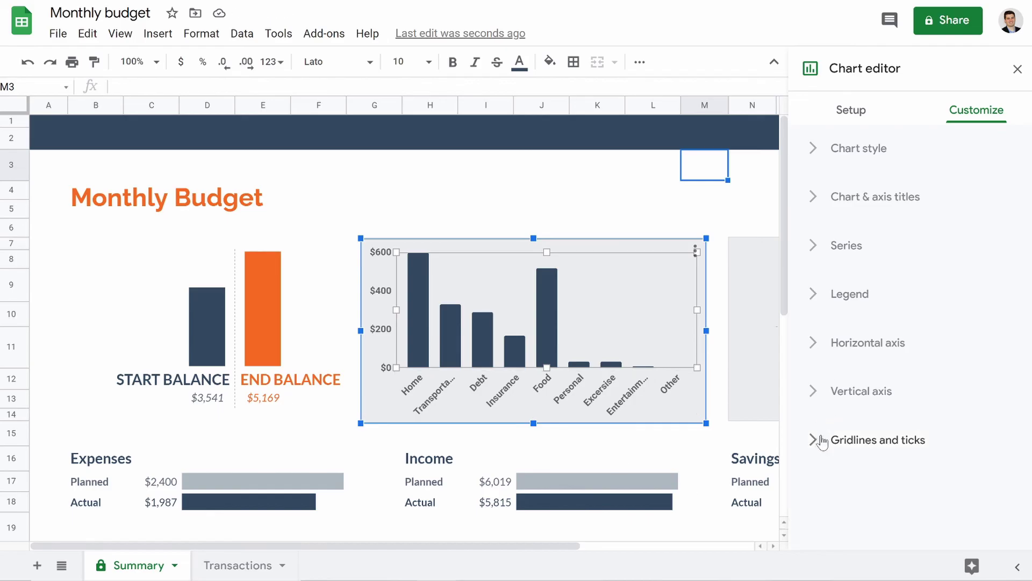
left_click(817, 438)
left_click(810, 452)
left_click(810, 453)
left_click(810, 452)
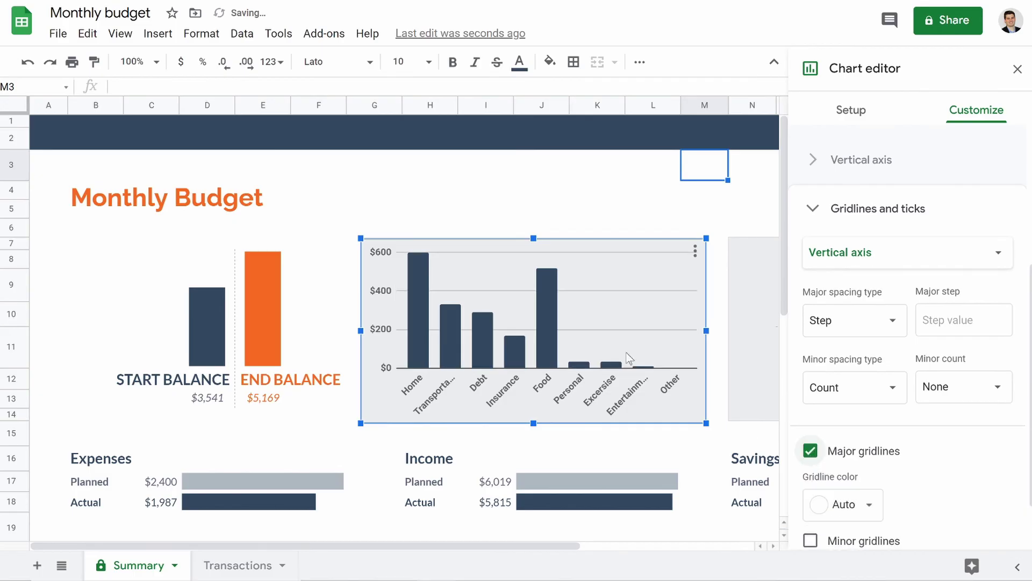
left_click(810, 451)
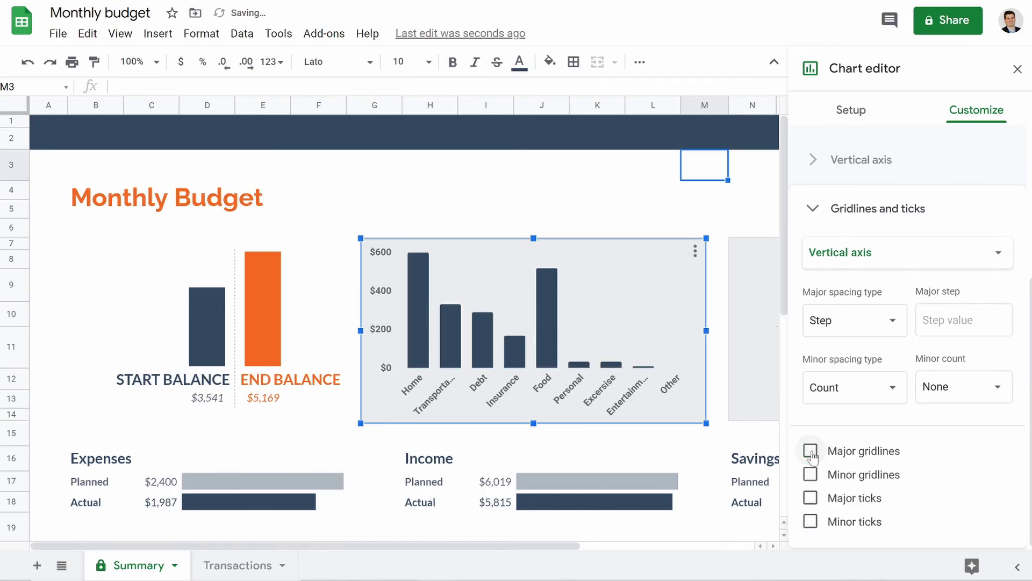
left_click(652, 191)
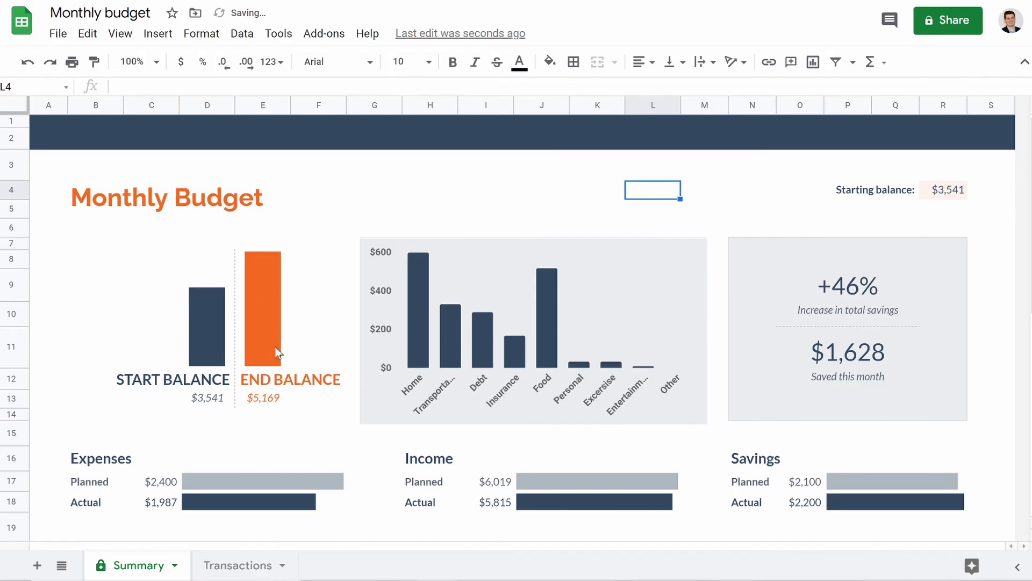
Fill the start/end balance block C7:F14 with the custom light grey used behind the expense chart.
left_click(262, 295)
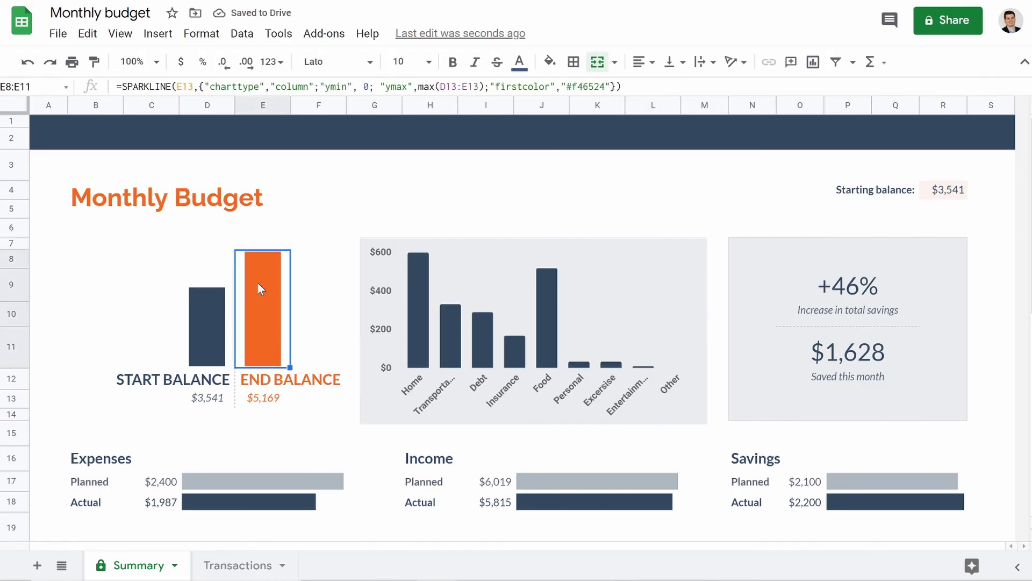
left_click_drag(298, 263, 134, 425)
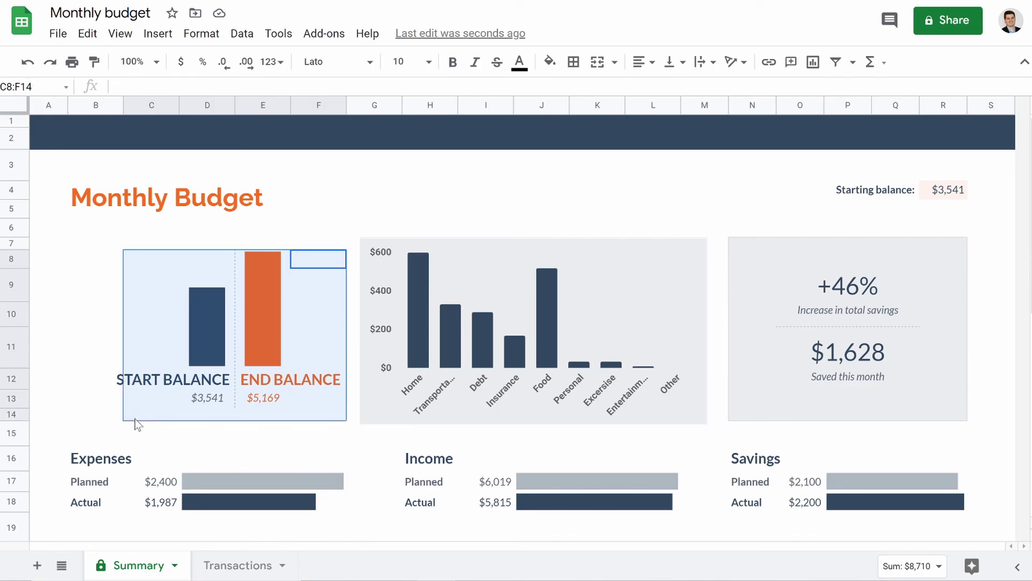
left_click_drag(301, 248, 145, 418)
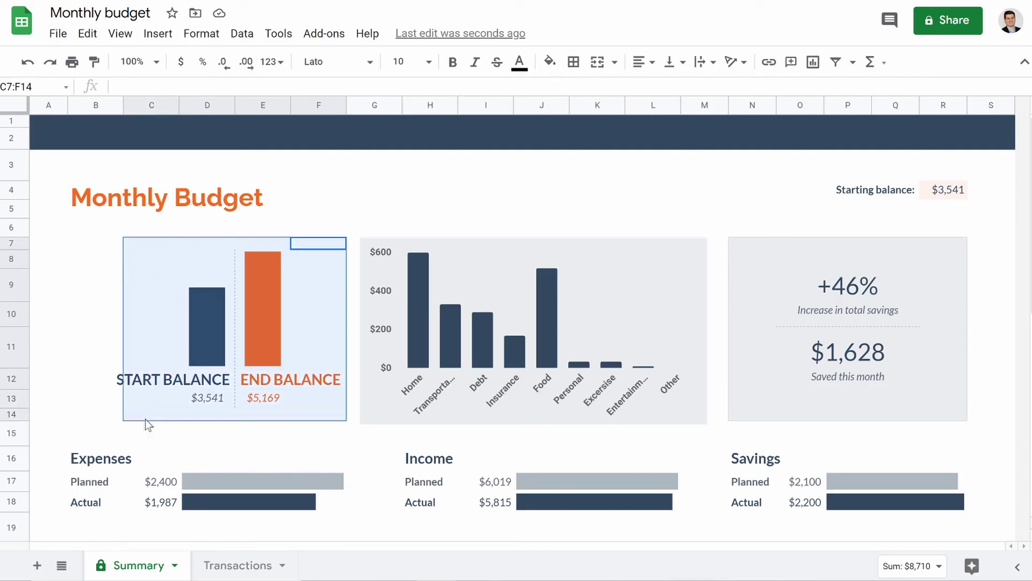
left_click(520, 61)
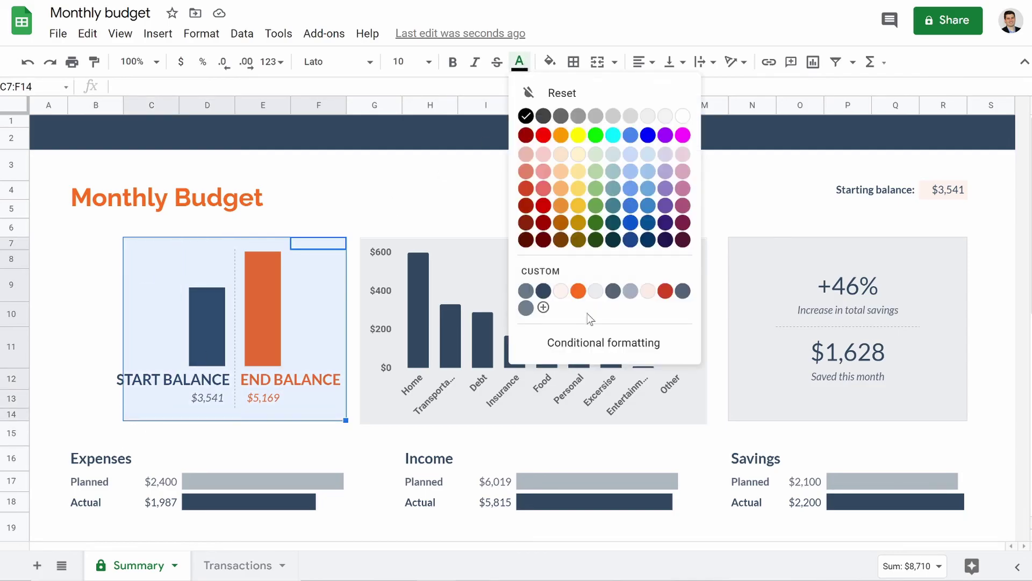
left_click(595, 291)
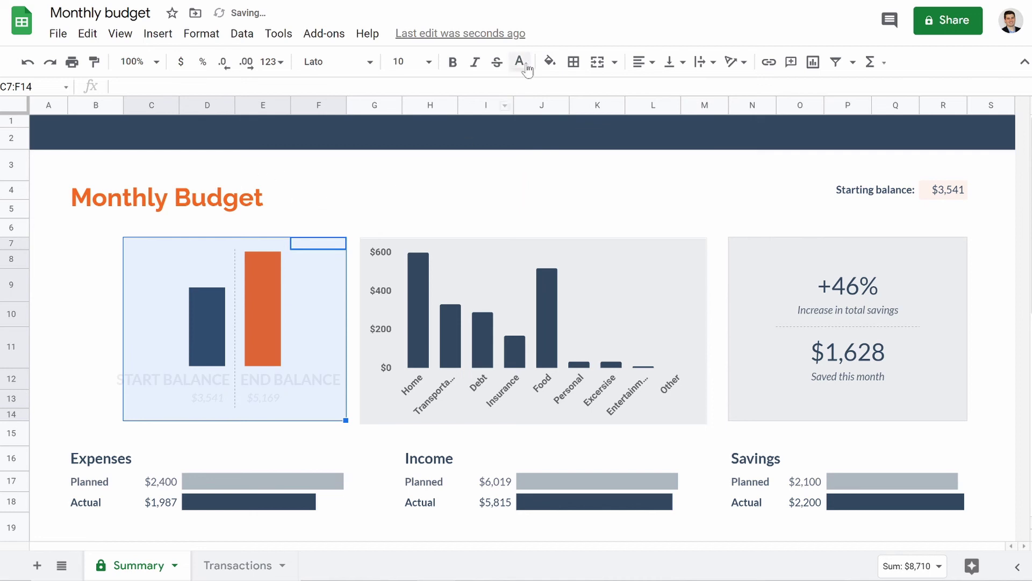
key("ctrl+z")
left_click(562, 65)
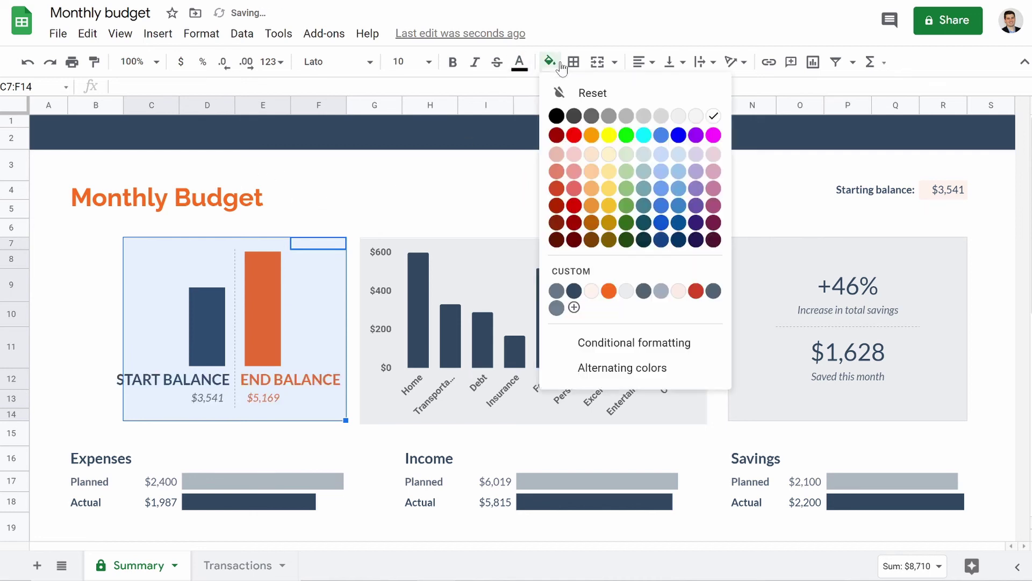
left_click(625, 289)
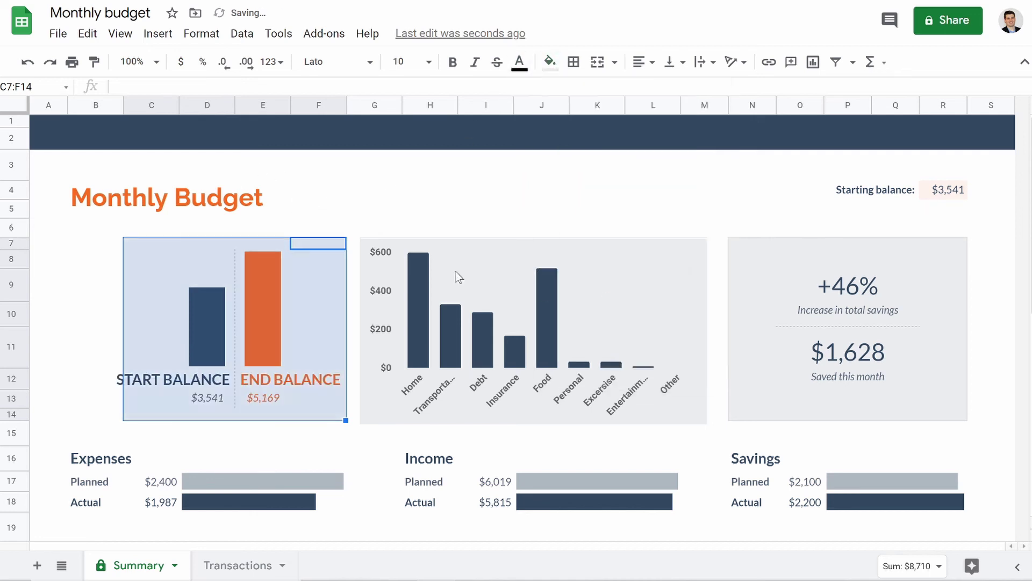
left_click(373, 196)
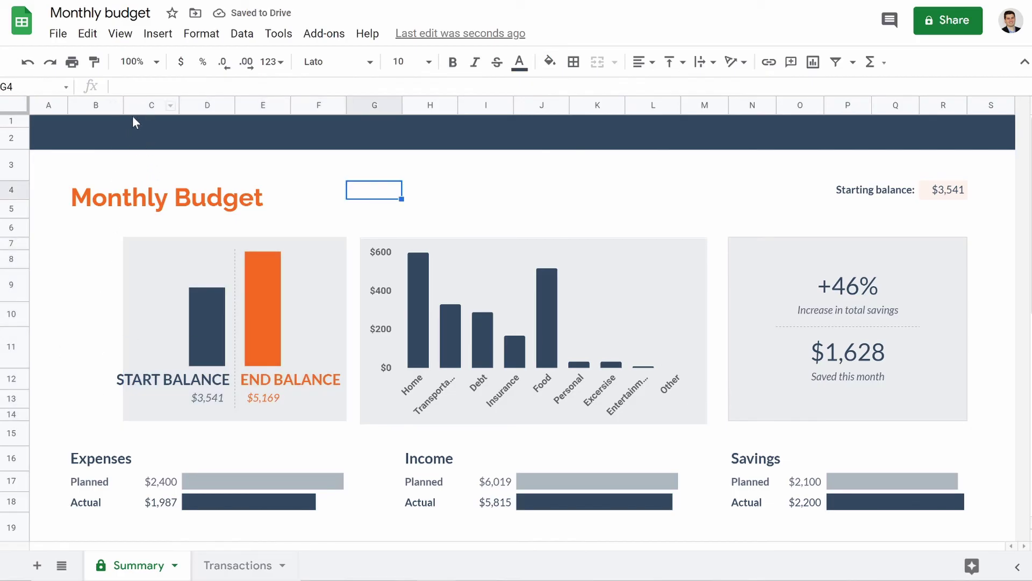
Narrow column B and widen column C so the START BALANCE label fits inside its grey panel.
left_click(115, 103)
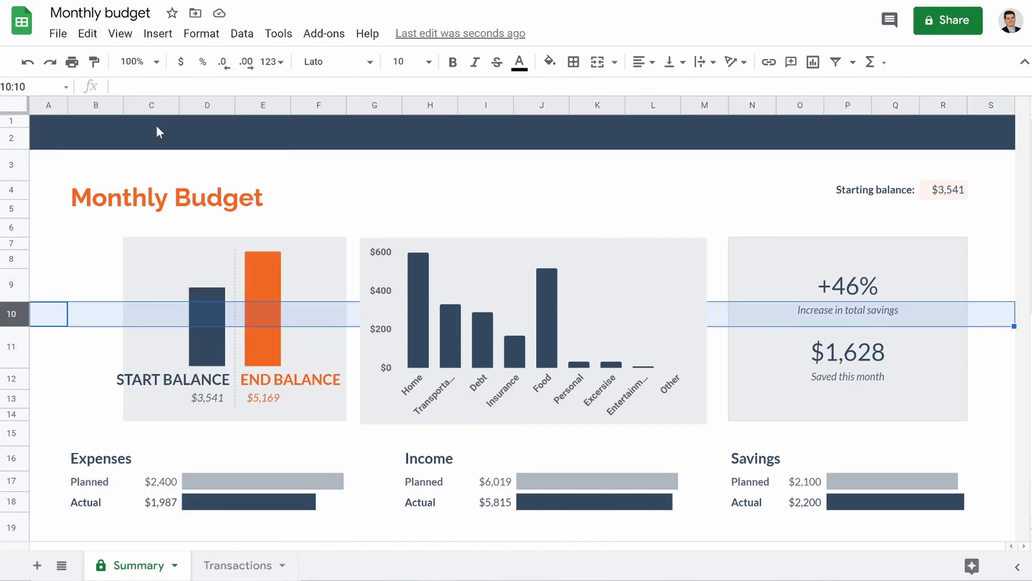
left_click(175, 259)
left_click(128, 381)
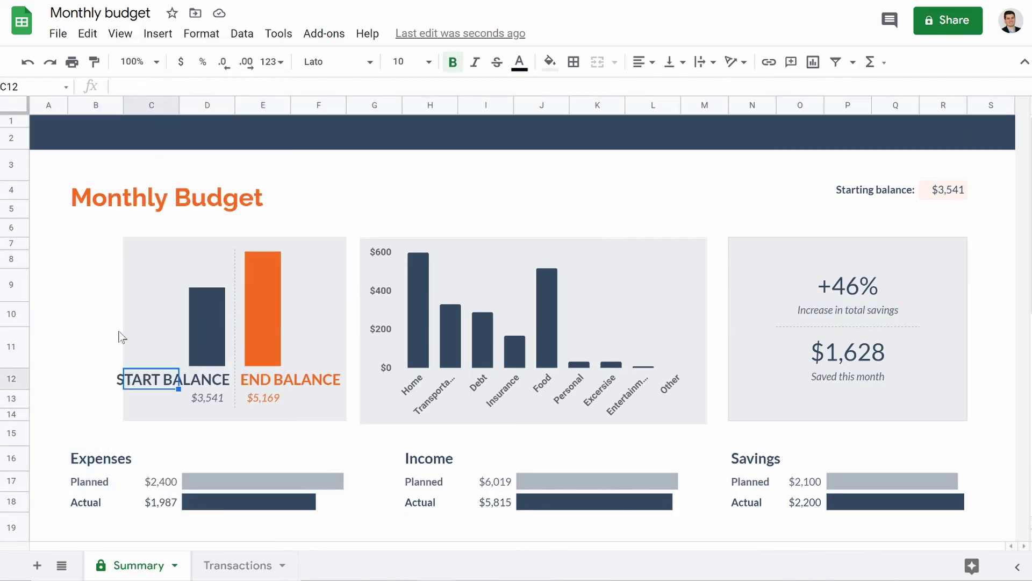
left_click_drag(121, 109, 180, 103)
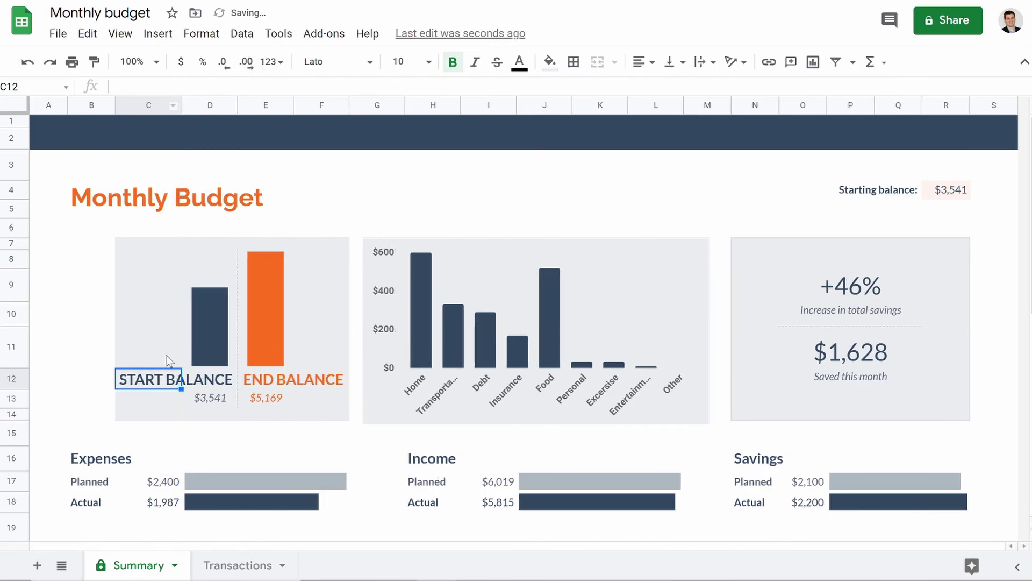
Increase the height of row 5, the lower row of the Monthly Budget title.
left_click(154, 203)
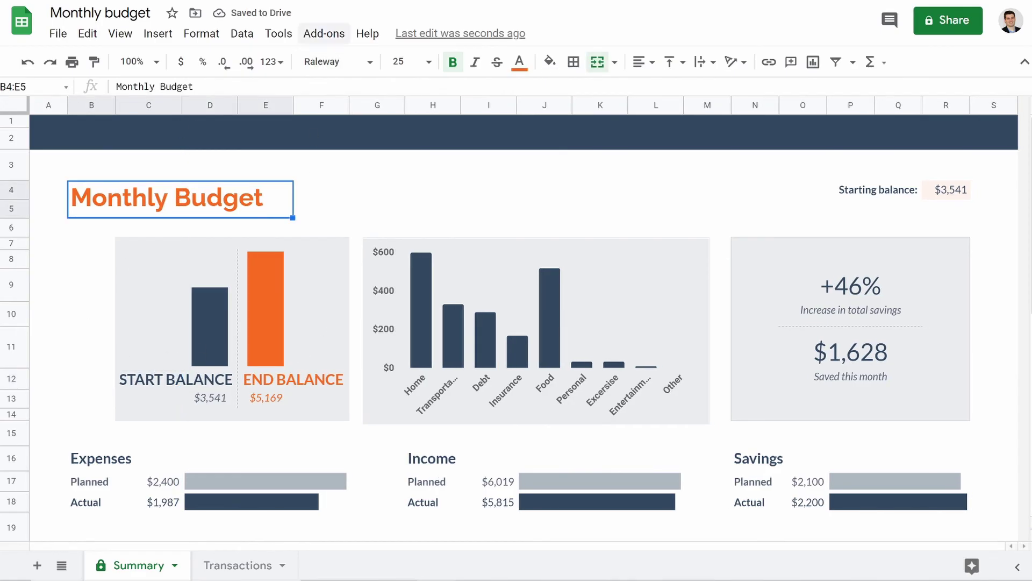
left_click(497, 191)
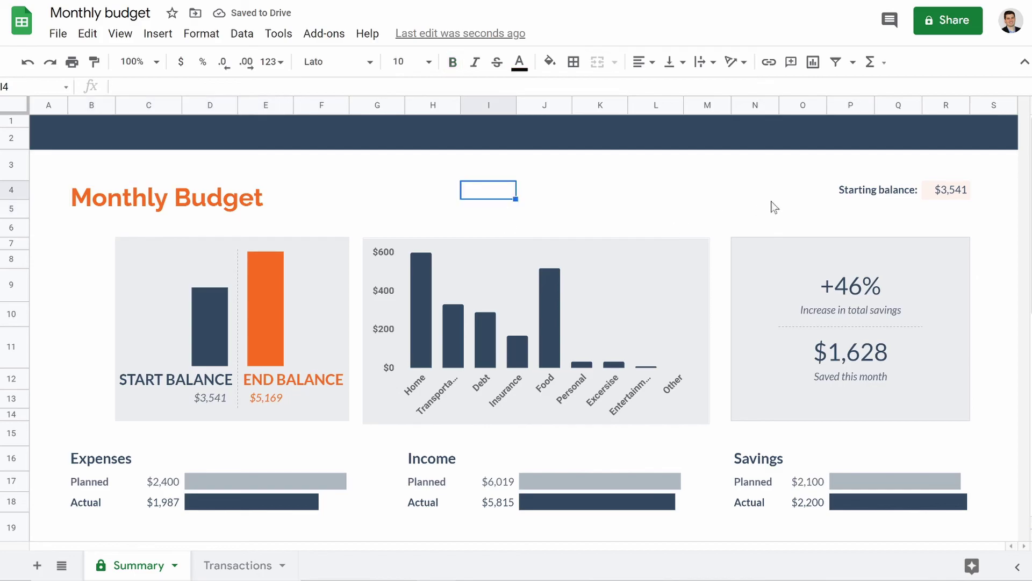
left_click(882, 213)
left_click(131, 215)
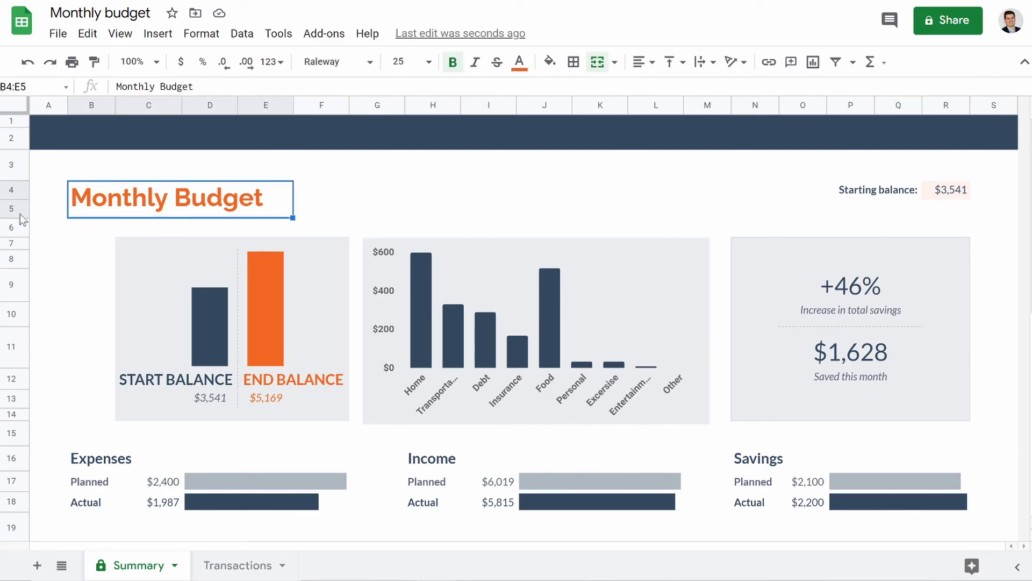
left_click_drag(19, 221, 18, 234)
left_click(84, 216)
left_click(12, 207)
Unmerge the Monthly Budget title cells B4:E5 and move the title from B4 to C5, above the balance panel.
left_click(140, 204)
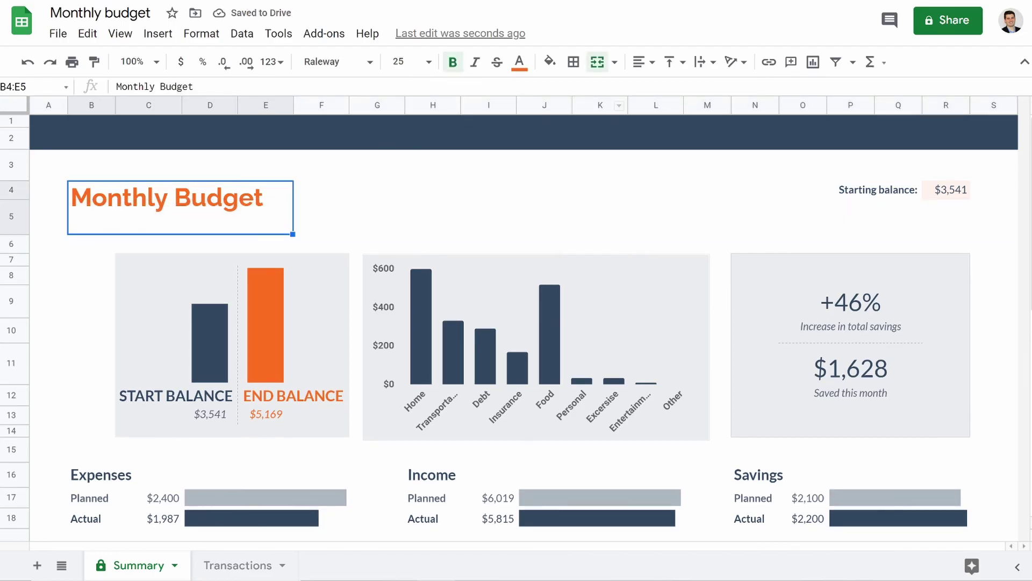
left_click(595, 63)
left_click(112, 204)
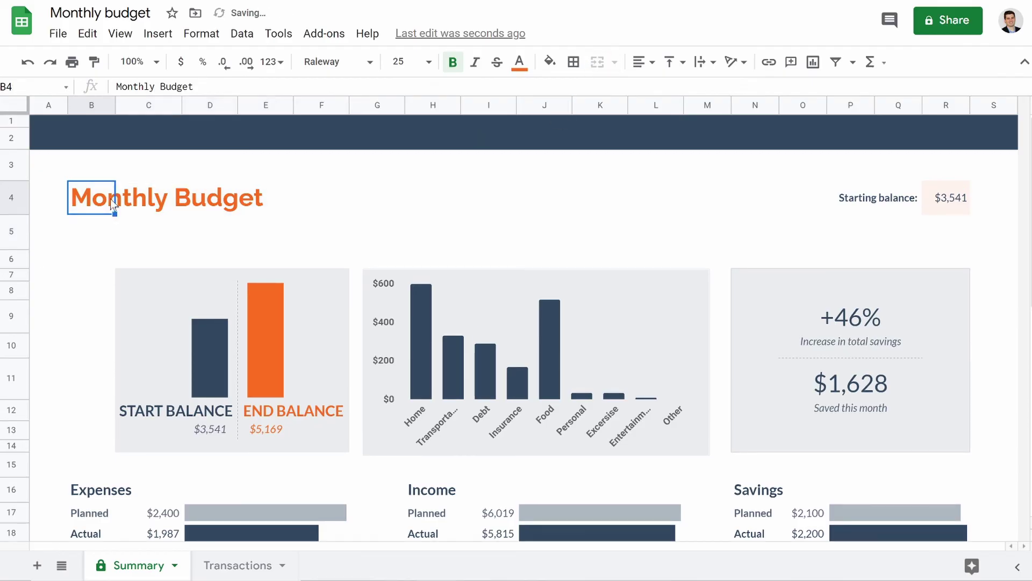
left_click(95, 241)
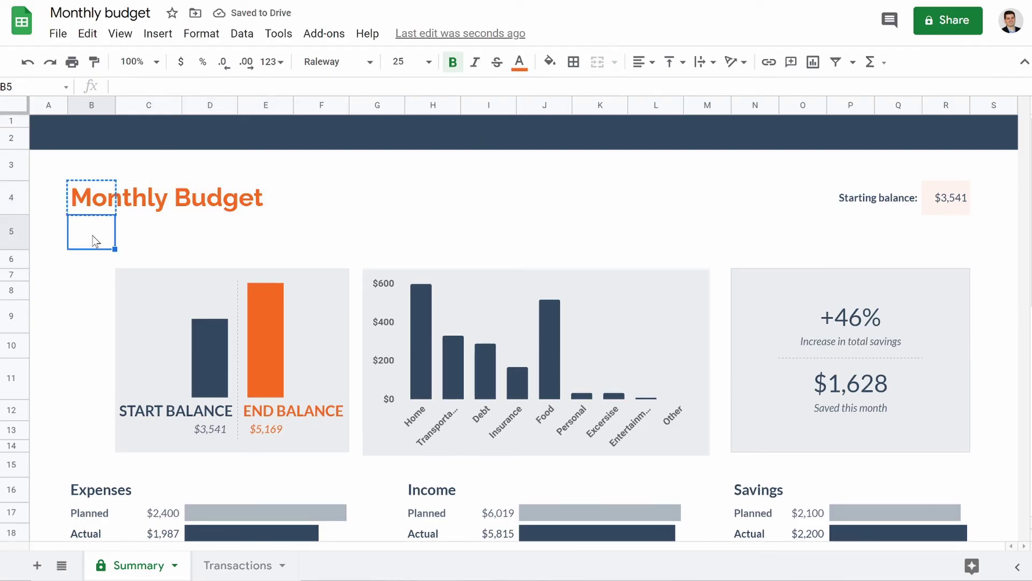
left_click(145, 243)
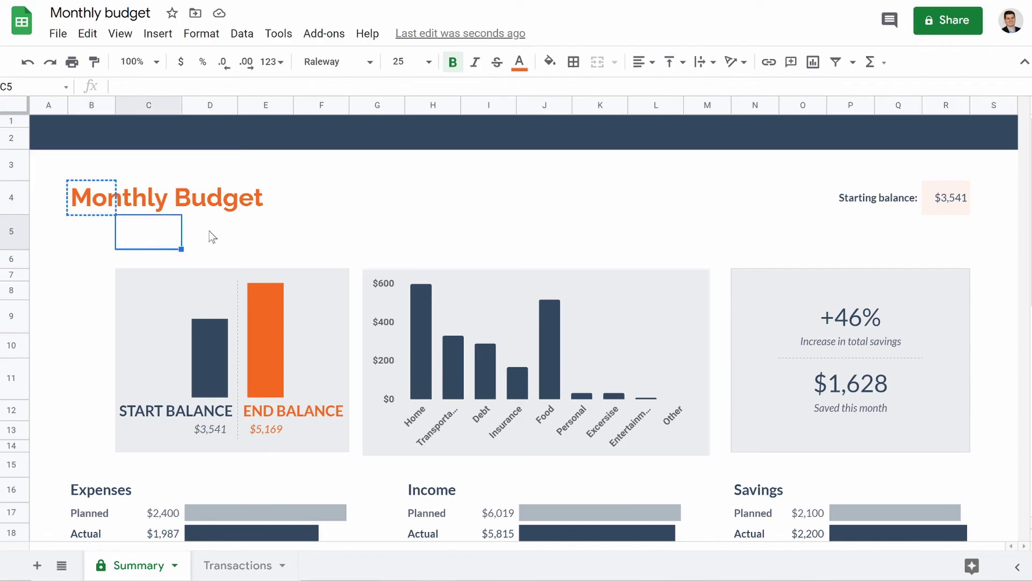
type("Monthly Budget")
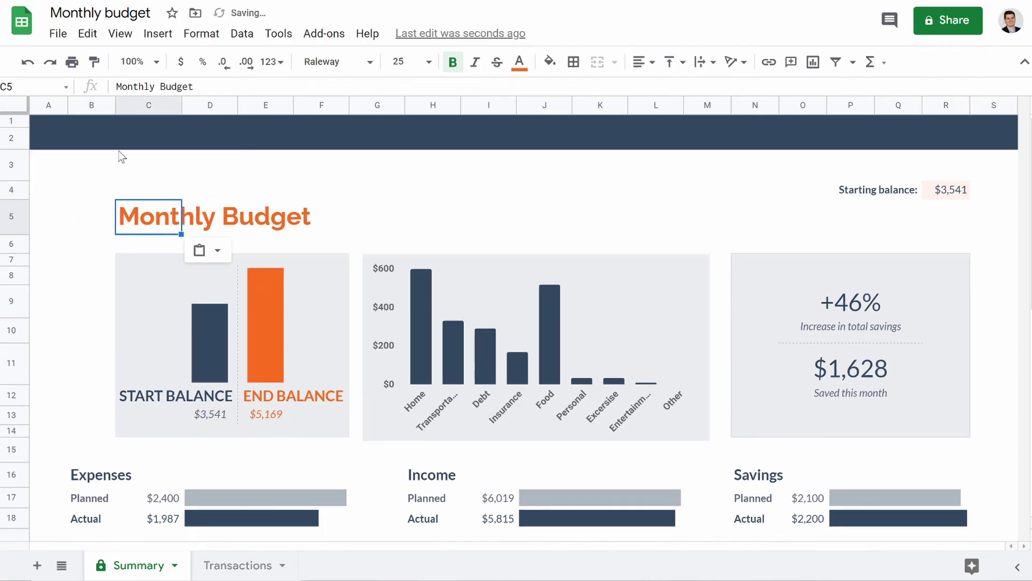
Reduce the height of row 3 beneath the dark header band.
left_click_drag(13, 180, 15, 163)
left_click(13, 161)
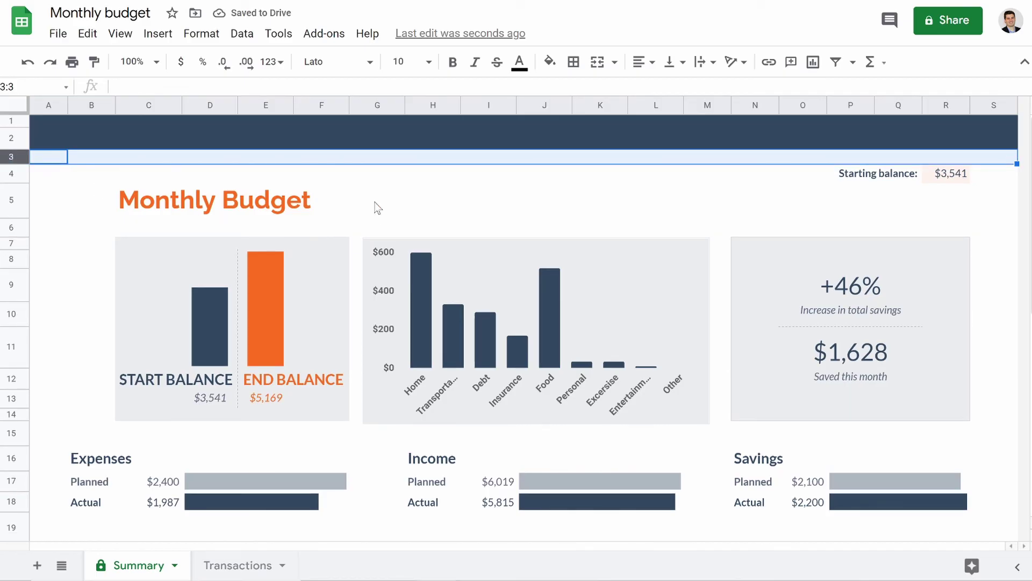
left_click(225, 208)
Copy the Monthly Budget heading from C5 into G5 above the expense chart and N5 above the savings panel.
left_click(159, 201)
key("ctrl+c")
left_click(397, 209)
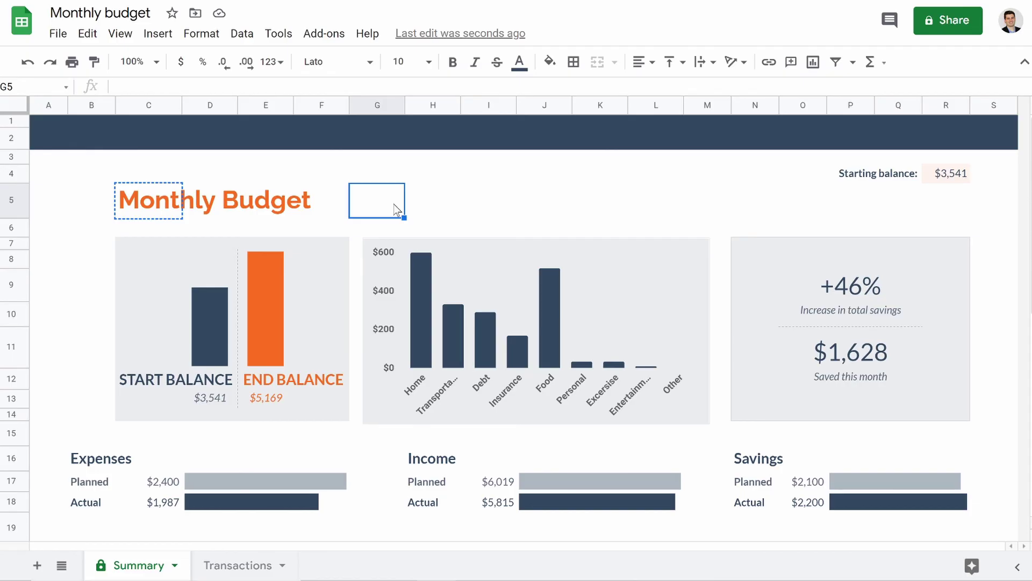
key("ctrl+v")
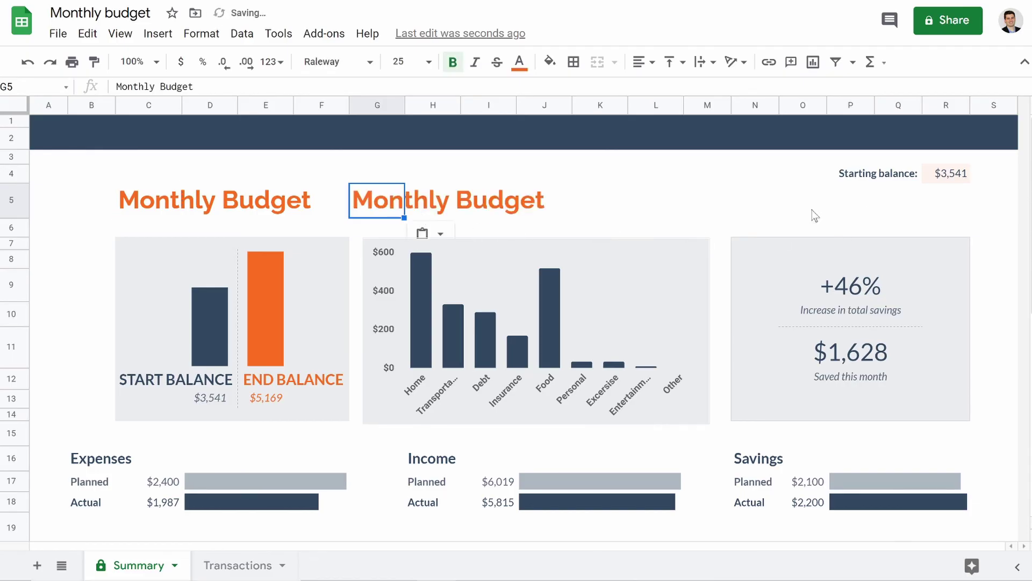
left_click(754, 201)
key("ctrl+v")
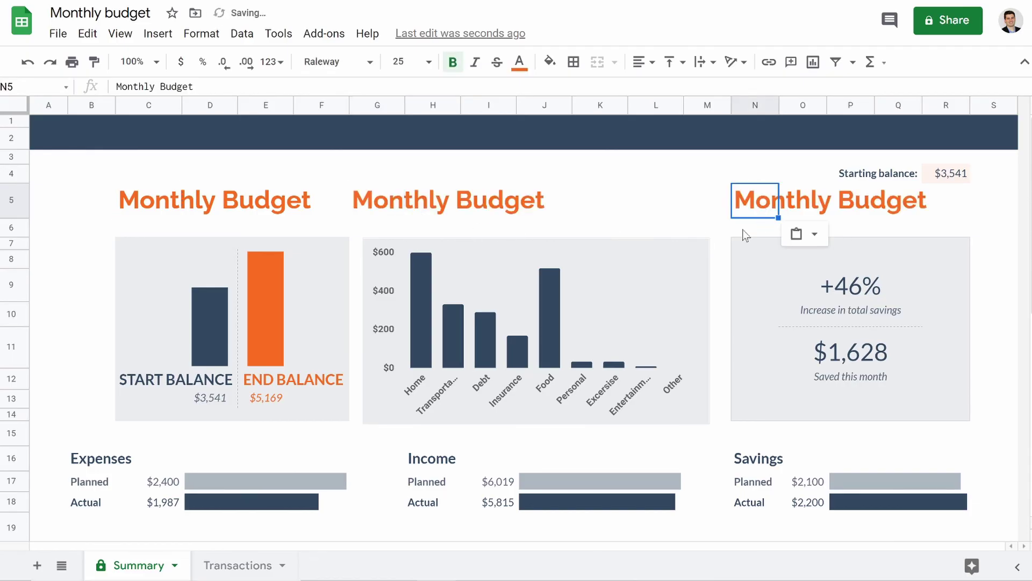
Change the heading in G5 above the expense chart to "Monthly Spendings".
double_click(409, 206)
double_click(376, 199)
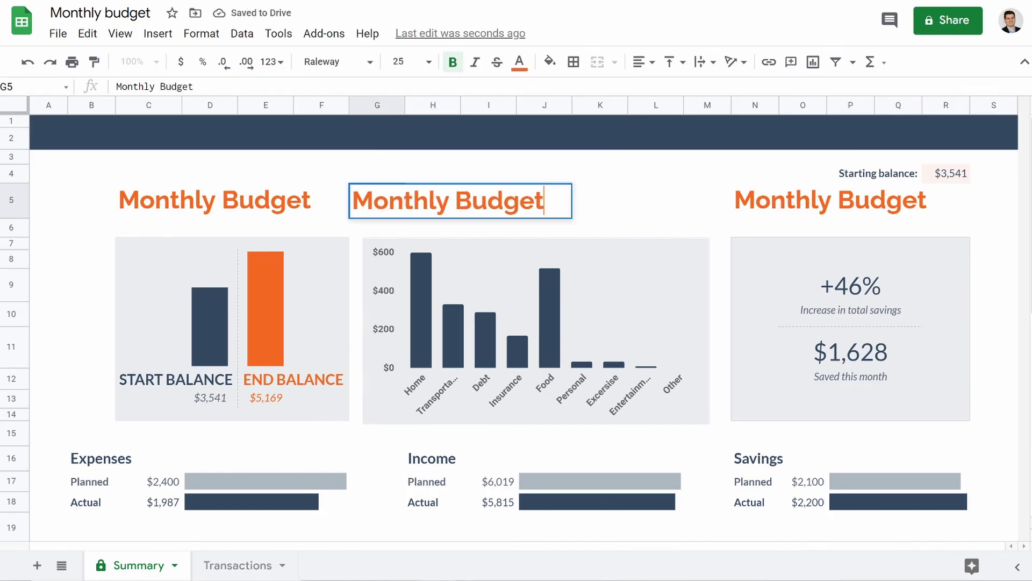
key("BackSpace")
key("BackSpace")
key("BackSpace")
key("BackSpace")
key("BackSpace")
key("BackSpace")
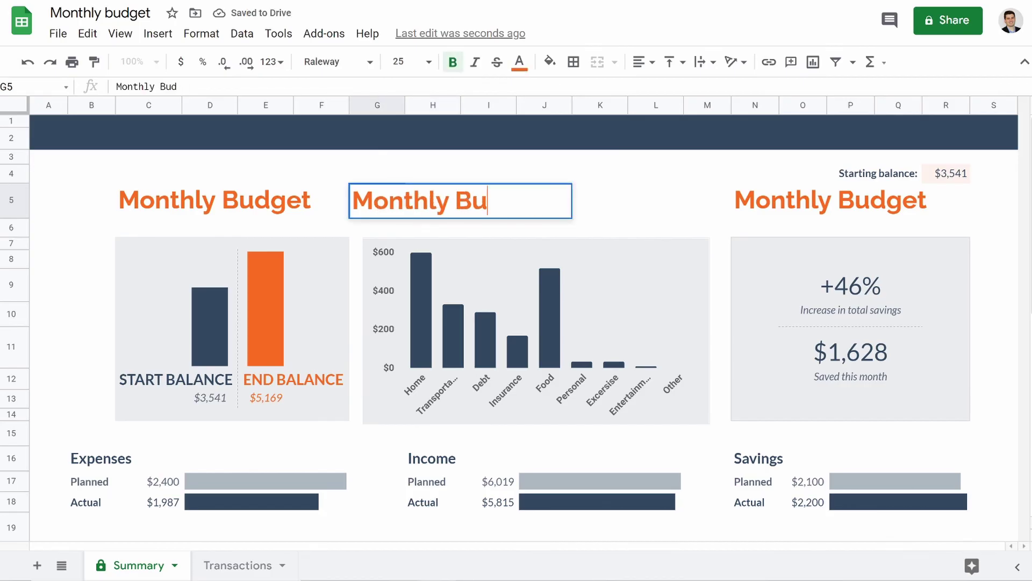
type("spe")
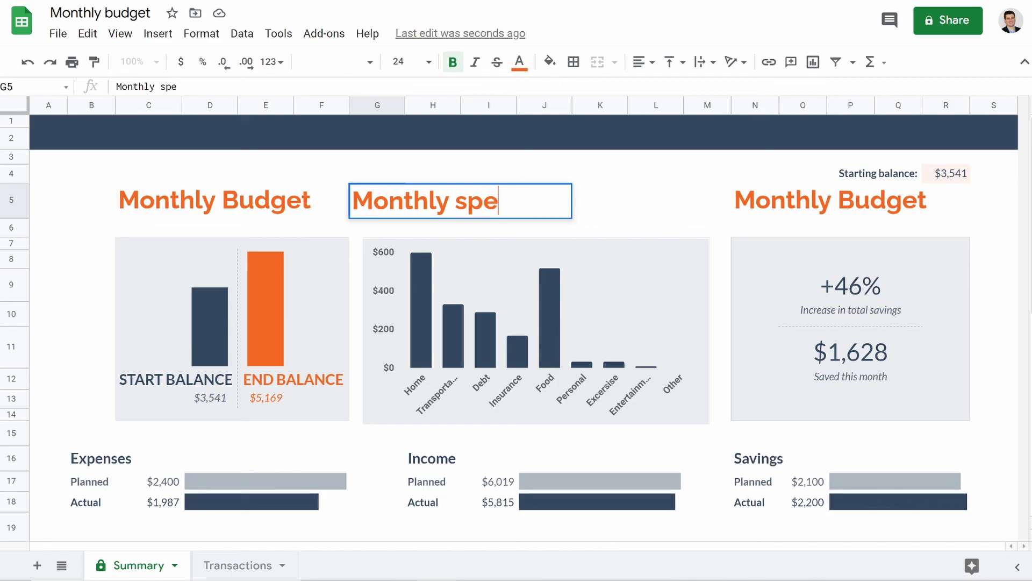
type("ndi")
key("BackSpace")
key("BackSpace")
key("BackSpace")
key("BackSpace")
key("BackSpace")
key("BackSpace")
type("Spendings")
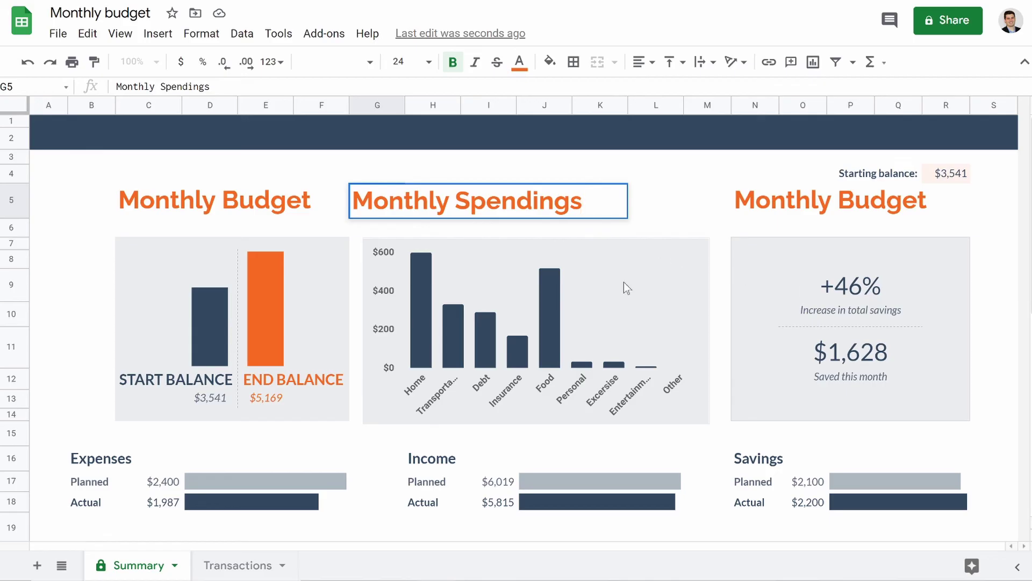
Change the heading in N5 above the savings panel to "Monthly Report".
double_click(794, 201)
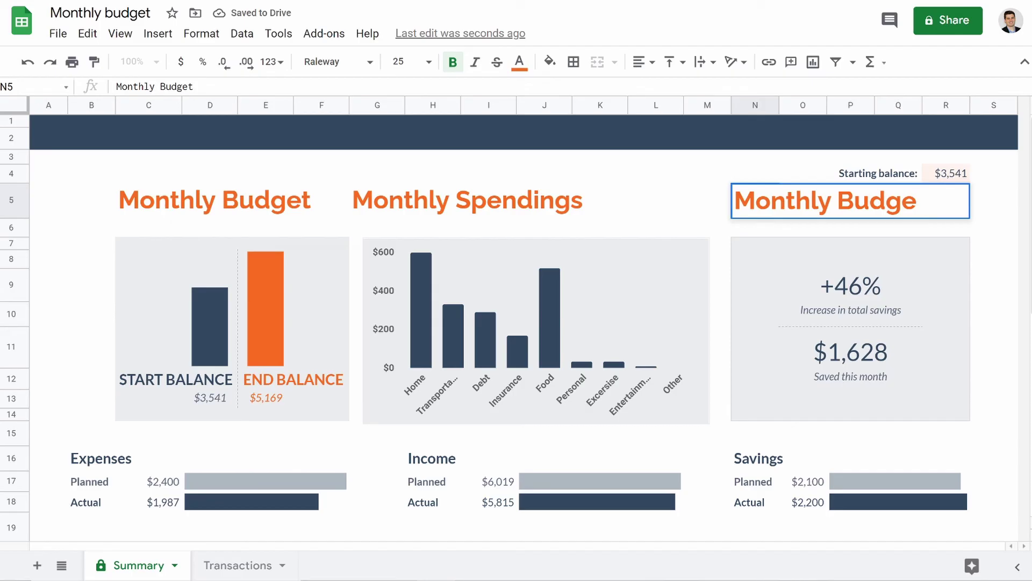
key("BackSpace")
key("BackSpace")
key("BackSpace")
key("BackSpace")
key("BackSpace")
type("R")
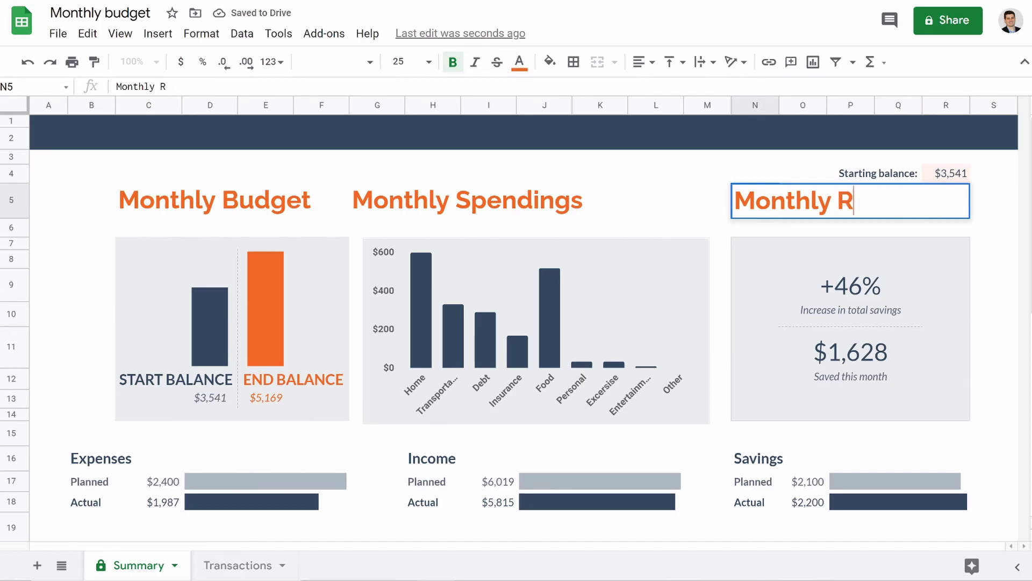
type("eport")
key("Return")
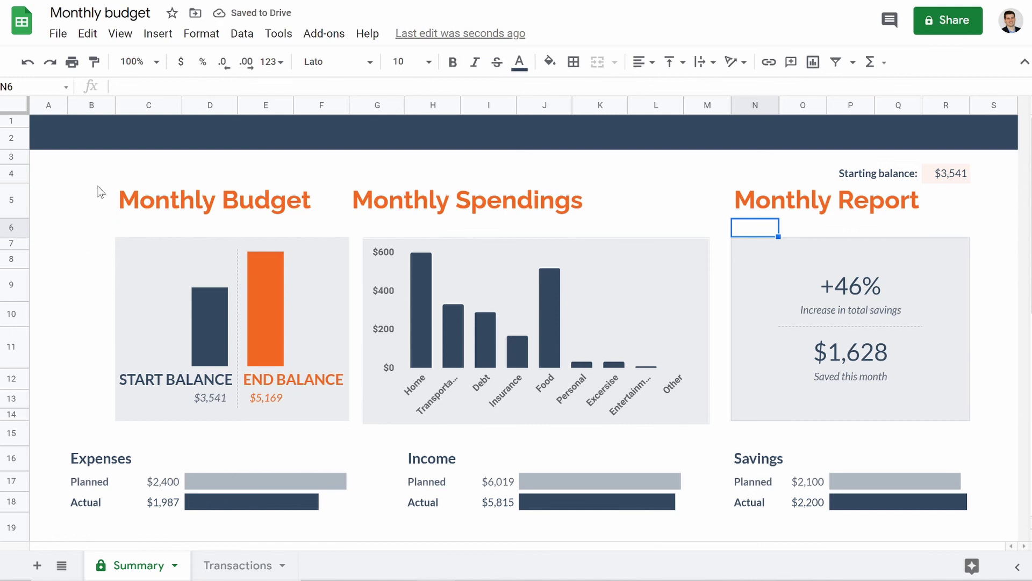
Narrow column B very slightly on the Summary sheet.
scroll(329, 417, "down", 5)
scroll(544, 315, "up", 5)
left_click(92, 105)
scroll(128, 358, "down", 2)
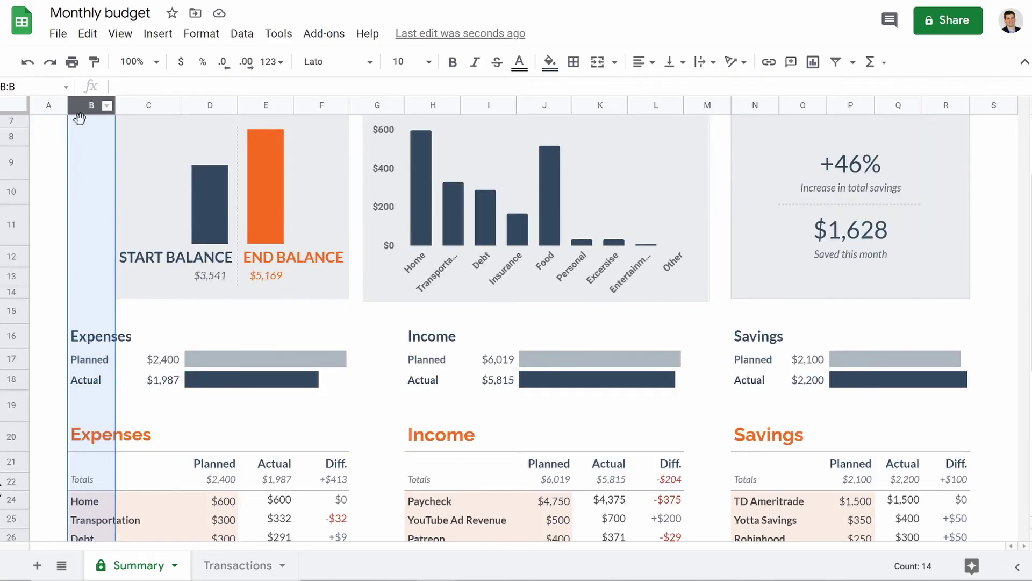
scroll(99, 293, "up", 2)
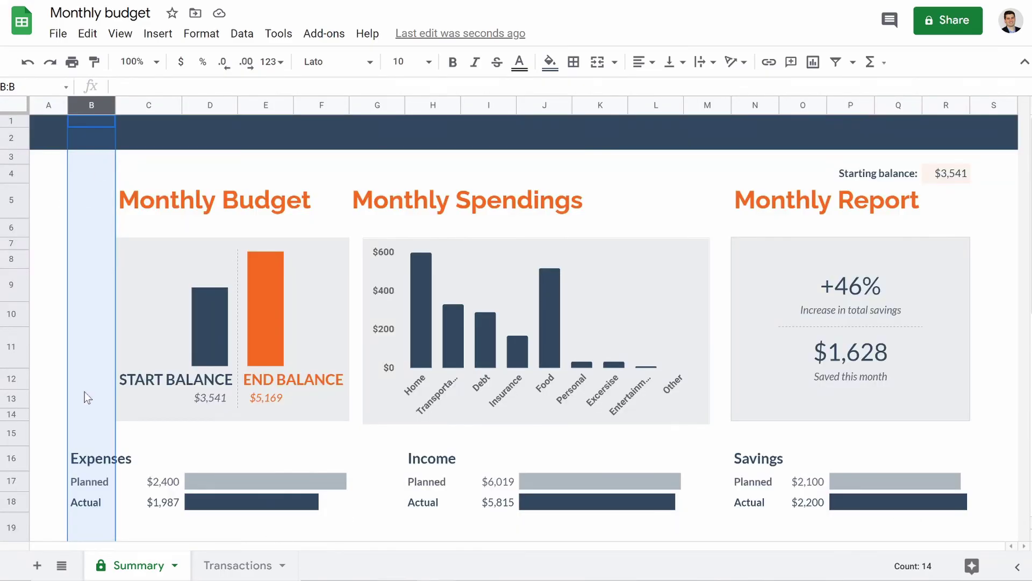
mouse_move(115, 102)
left_mouse_down()
mouse_move(95, 100)
mouse_move(114, 101)
left_mouse_up()
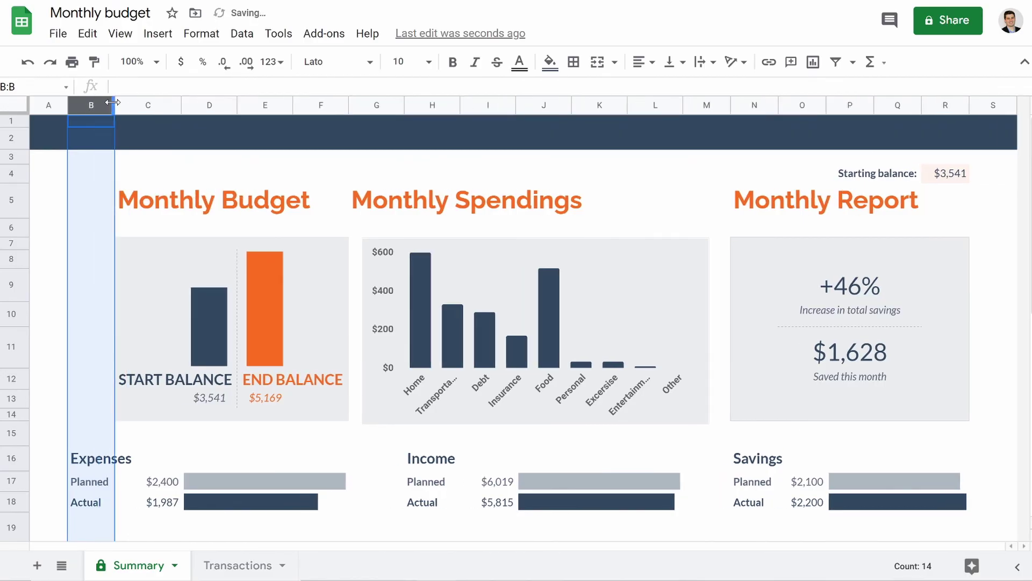
Review the Summary sheet's headings, chart panels and the expenses, income and savings tables below them.
left_click(135, 212)
scroll(323, 288, "down", 10)
scroll(319, 317, "up", 10)
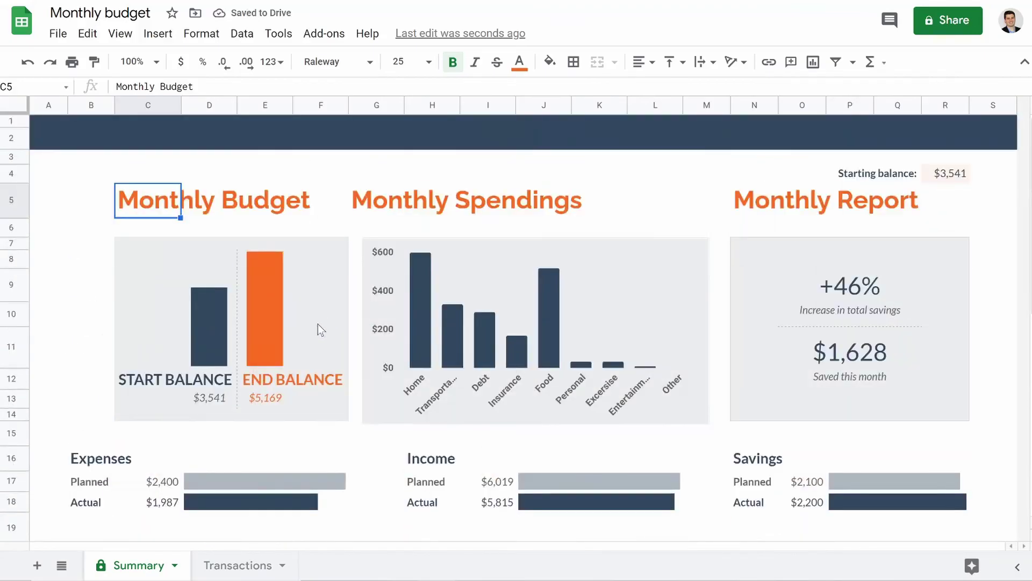
scroll(311, 325, "down", 3)
scroll(311, 324, "up", 3)
left_click(613, 297)
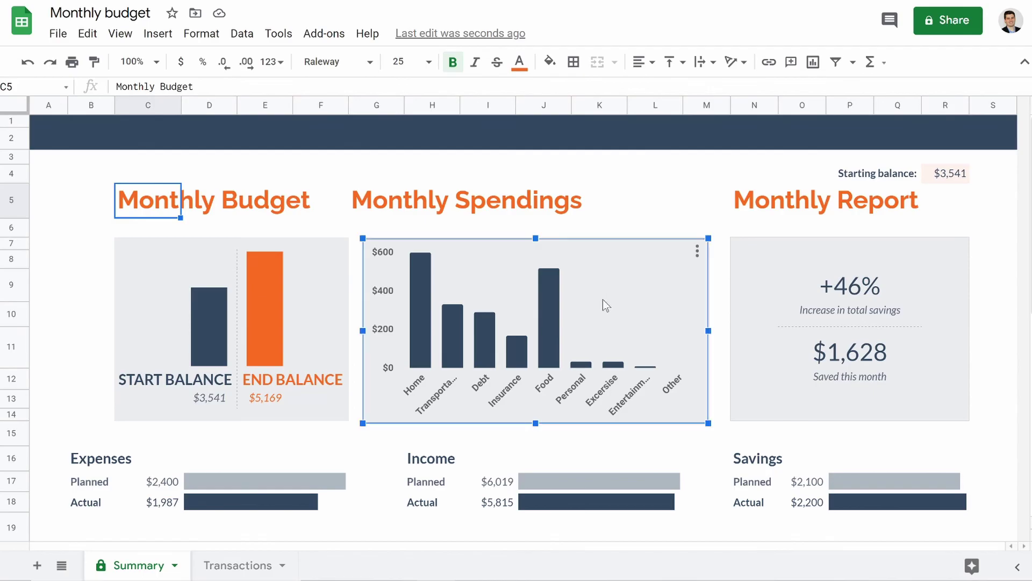
left_click(703, 209)
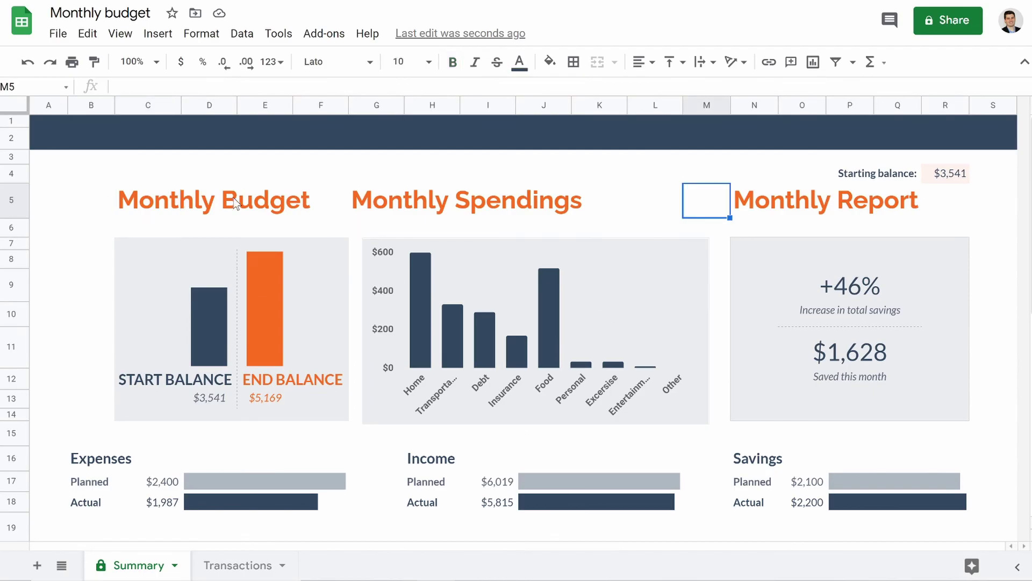
scroll(237, 207, "down", 2)
scroll(236, 191, "up", 2)
scroll(696, 356, "down", 4)
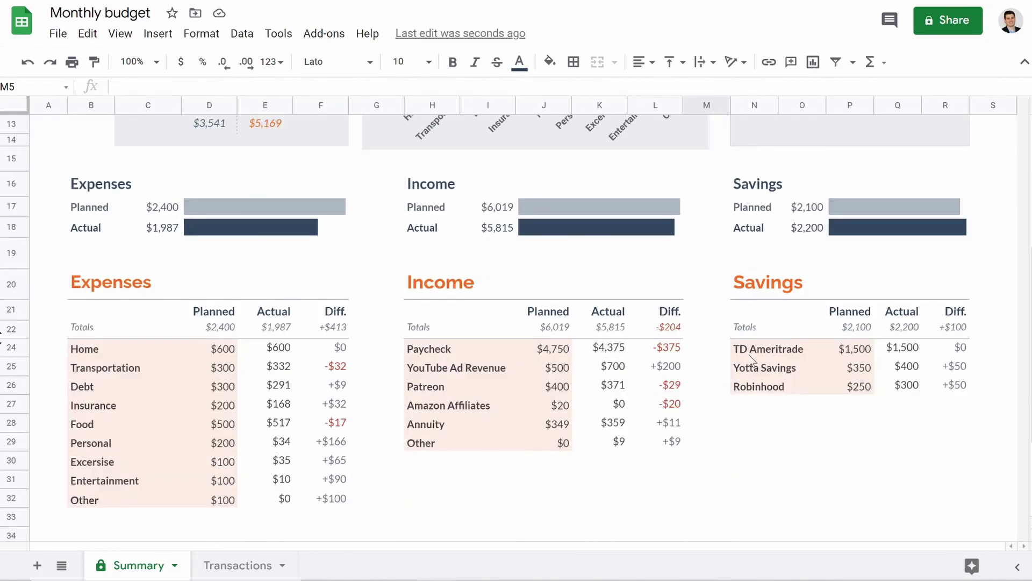
Add a 1500 savings entry with category TD Ameritrade in row 8 of the Transactions sheet, and return to the Summary sheet.
left_click(247, 565)
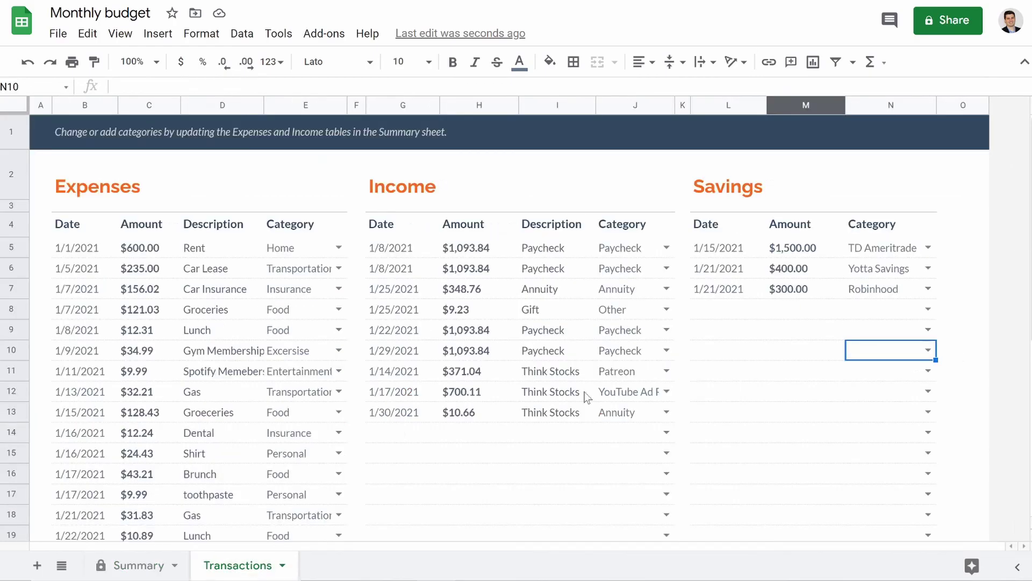
left_click(783, 309)
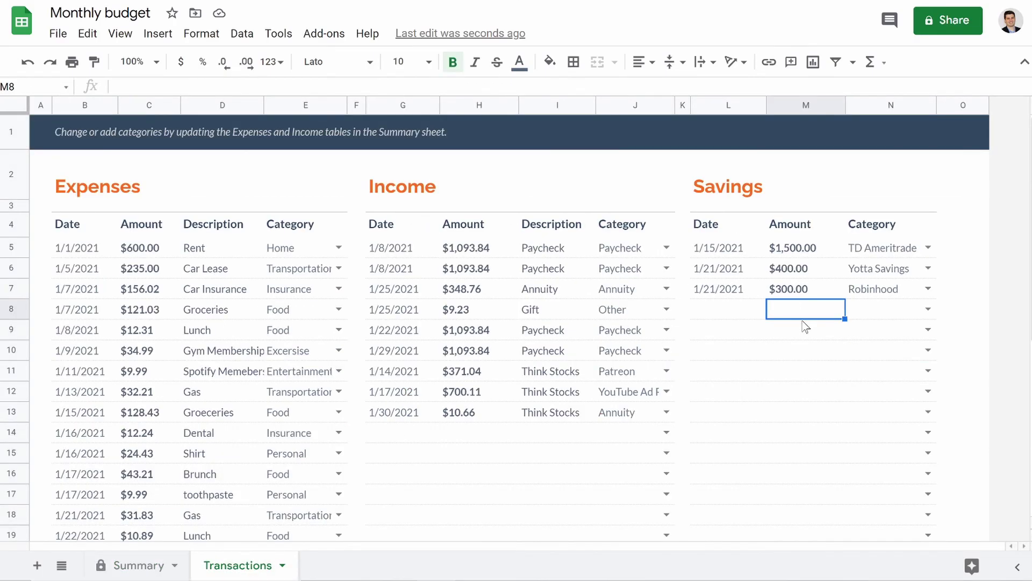
type("1500")
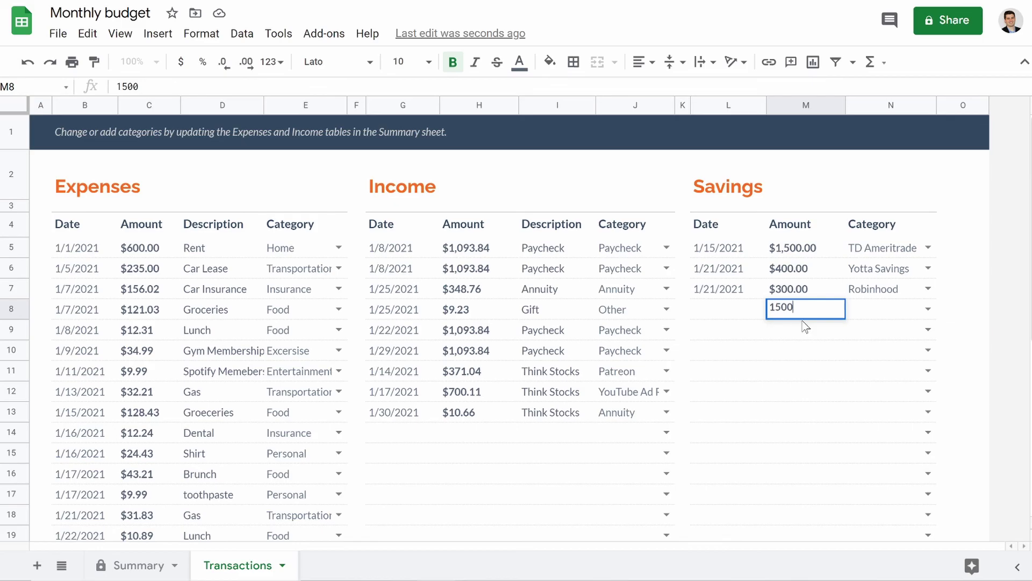
key("Tab")
left_click(928, 310)
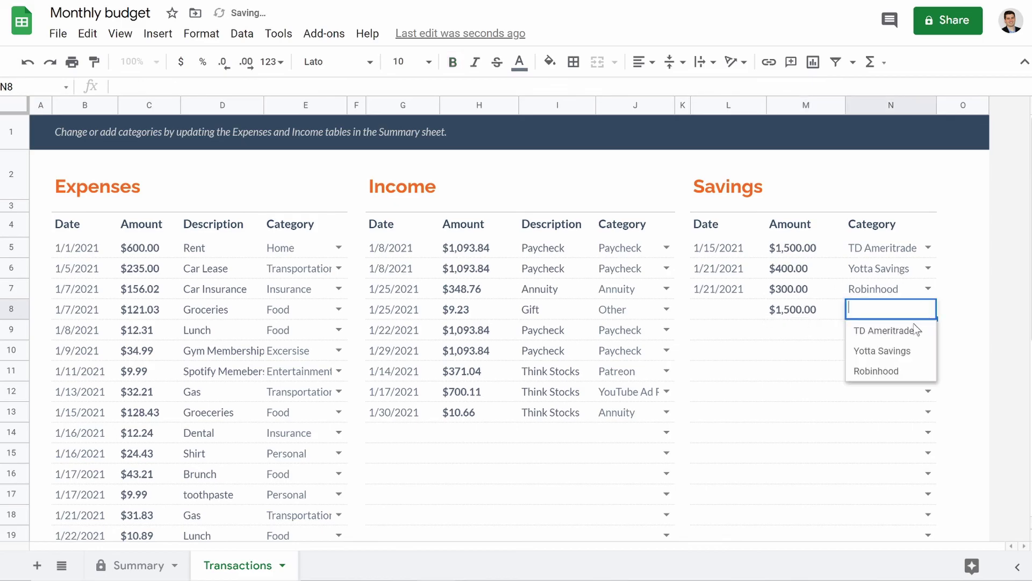
left_click(884, 330)
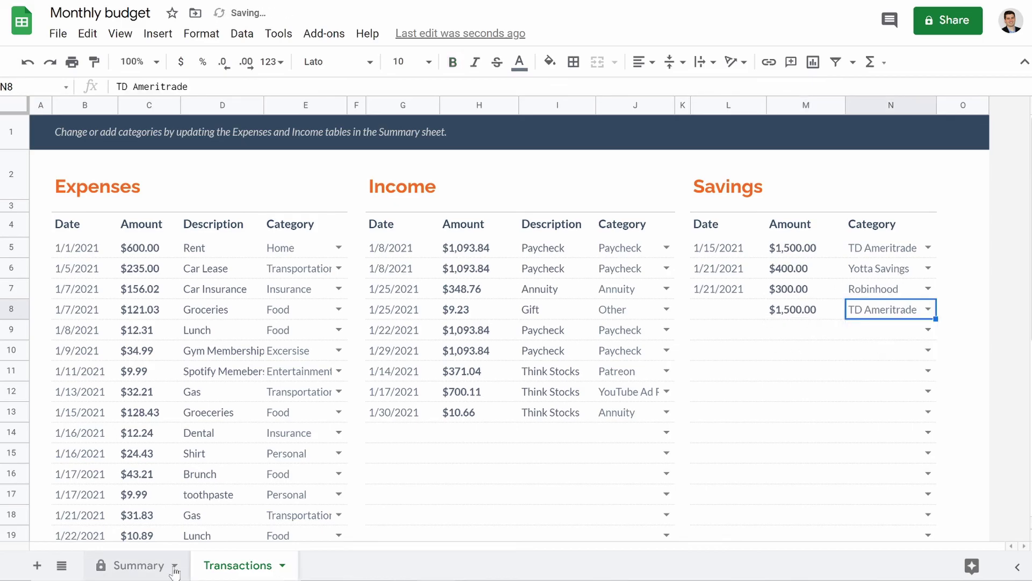
left_click(140, 565)
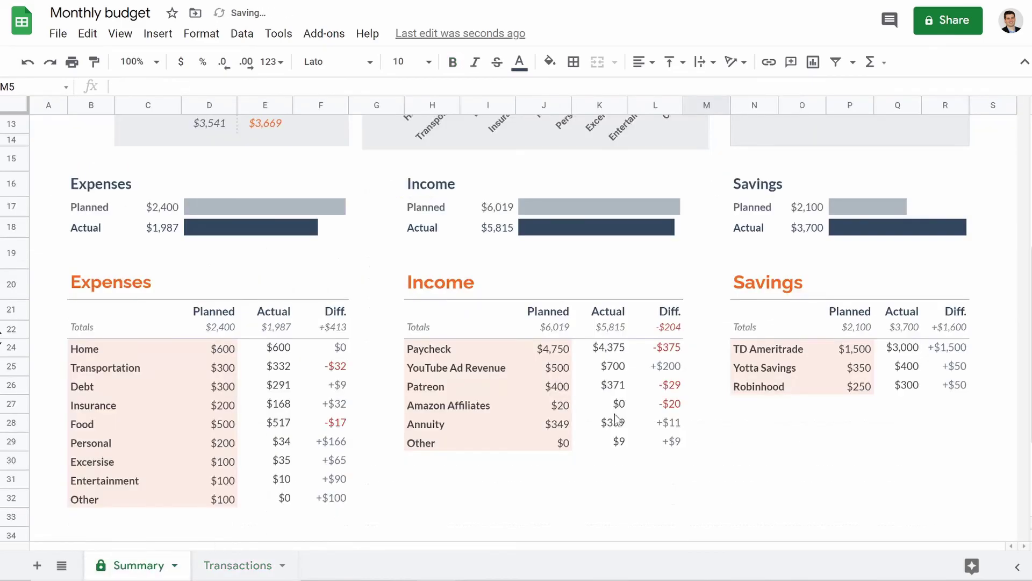
Check the Summary sheet's actual TD Ameritrade amount, the actual savings bar and the end balance column against the new savings entry.
left_click(909, 353)
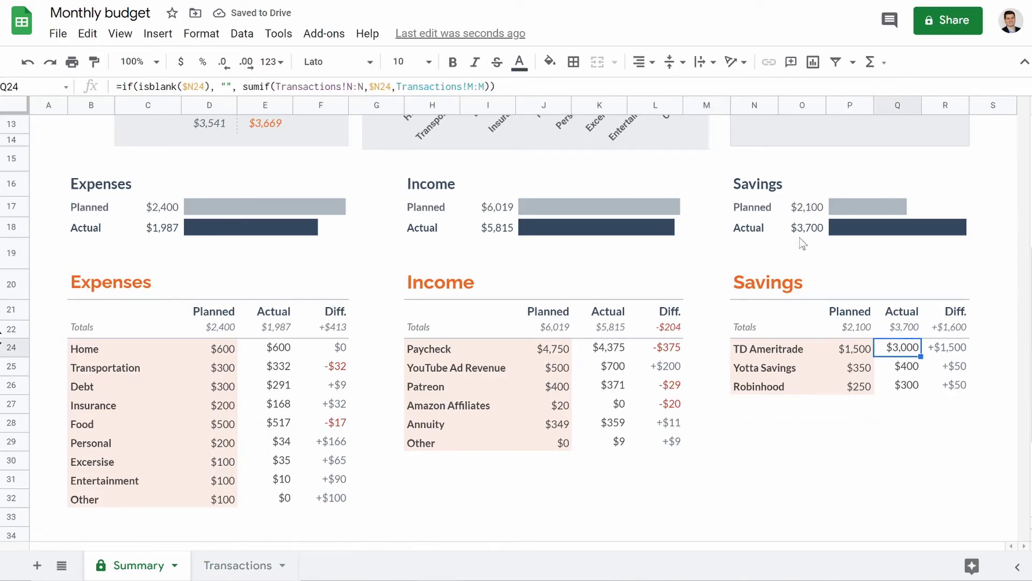
left_click(855, 231)
scroll(851, 349, "up", 5)
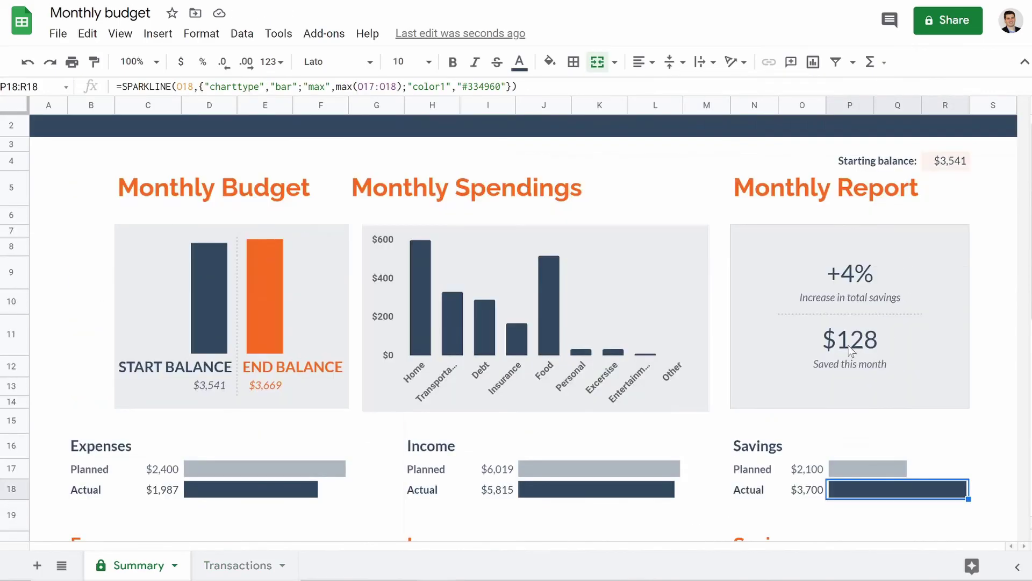
left_click(271, 352)
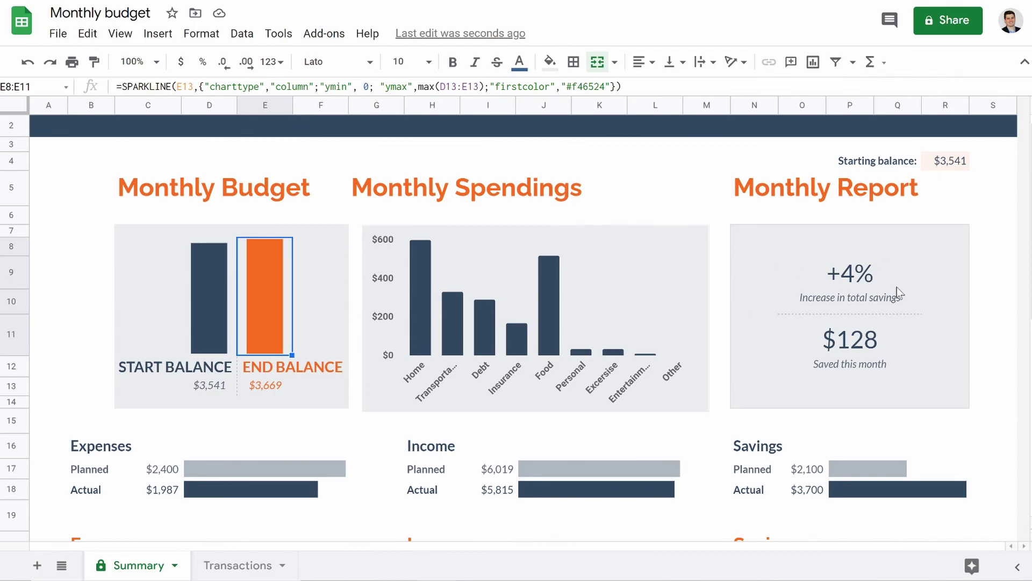
scroll(749, 472, "down", 5)
scroll(647, 434, "up", 5)
Add a 5000 expense with description "Resurant" and category Food in row 24 of the Transactions sheet.
left_click(233, 576)
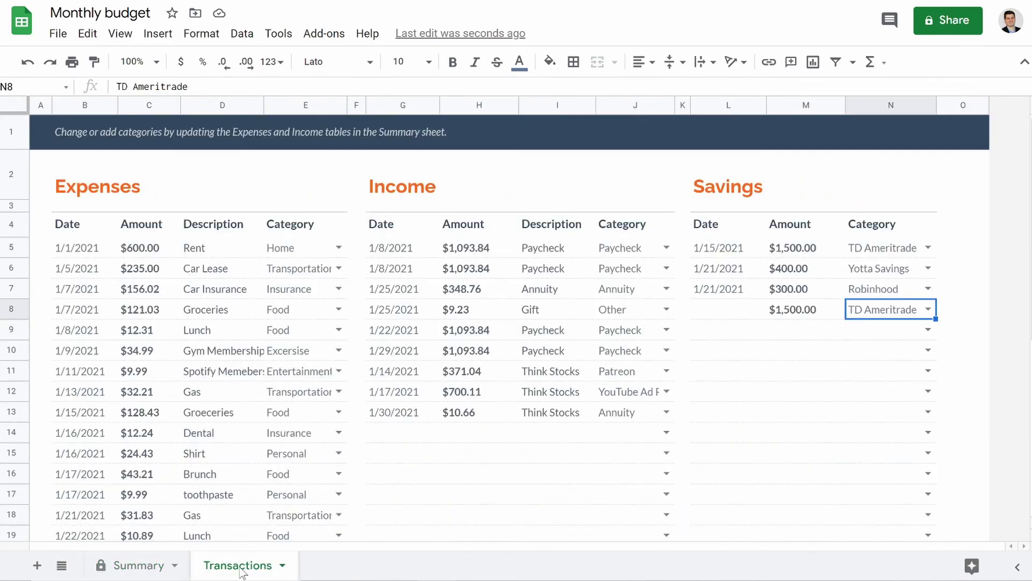
scroll(139, 447, "down", 4)
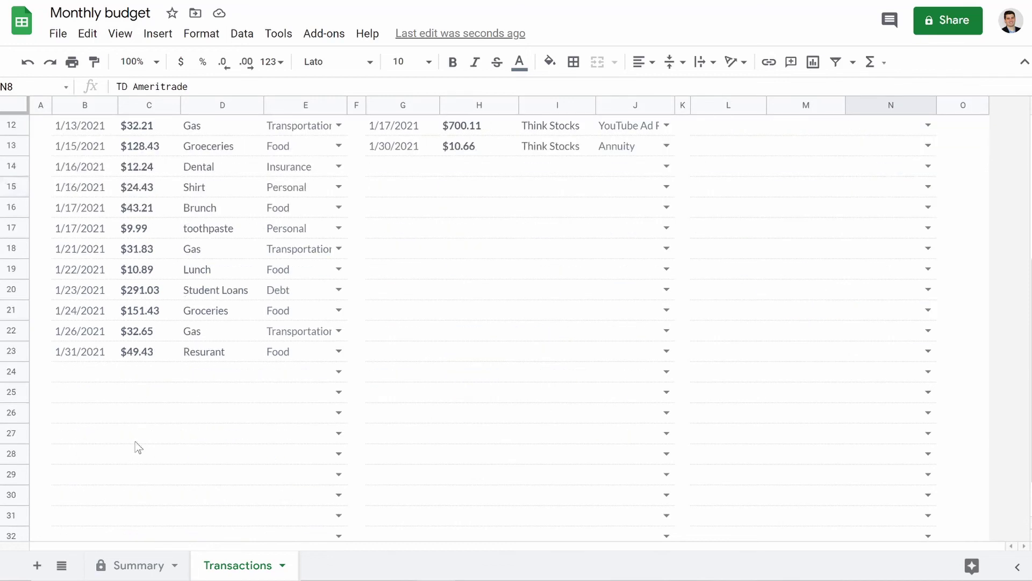
left_click(122, 378)
type("500")
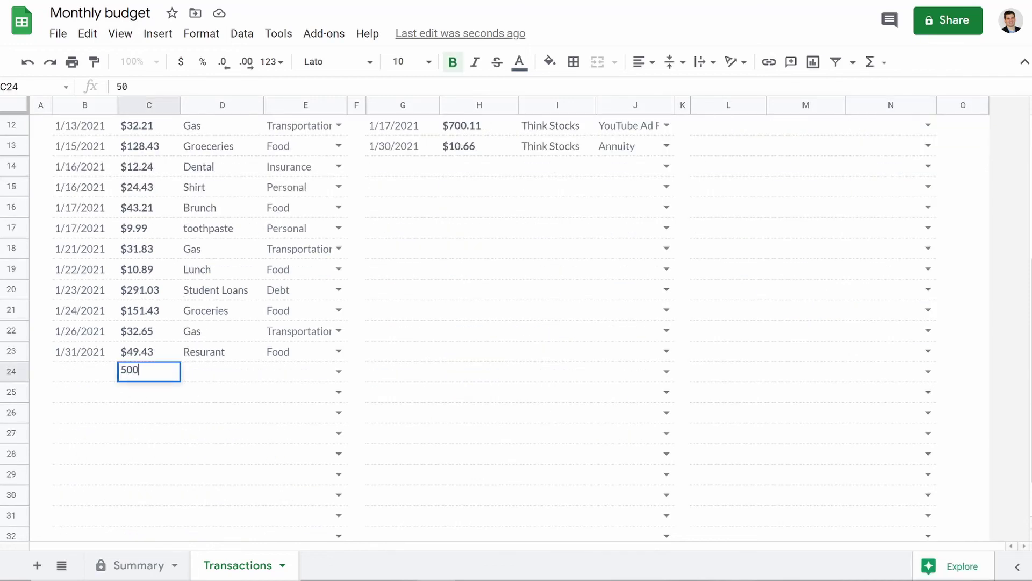
type("0")
key("Tab")
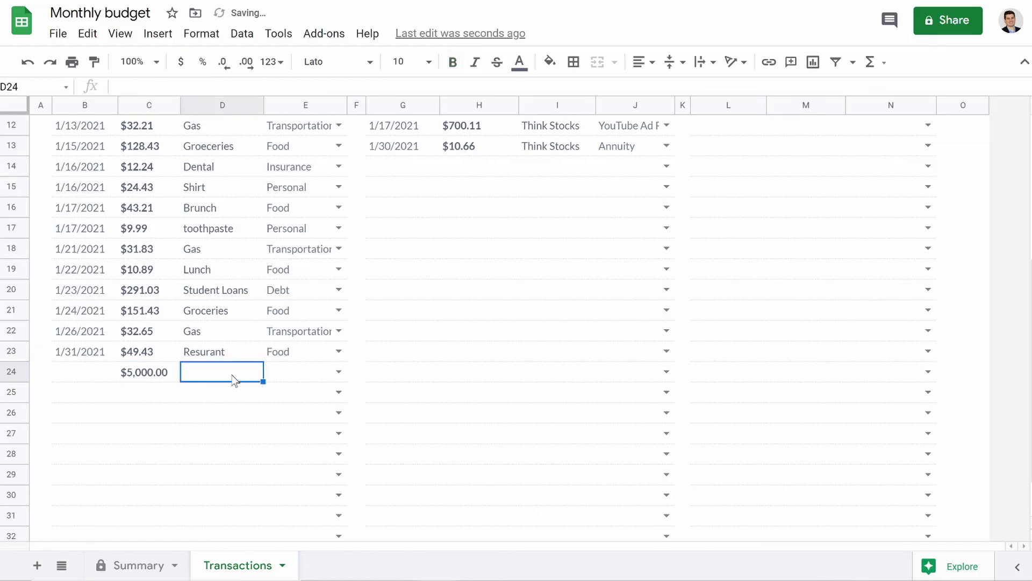
left_click(254, 353)
left_click_drag(261, 362, 265, 371)
left_click(339, 372)
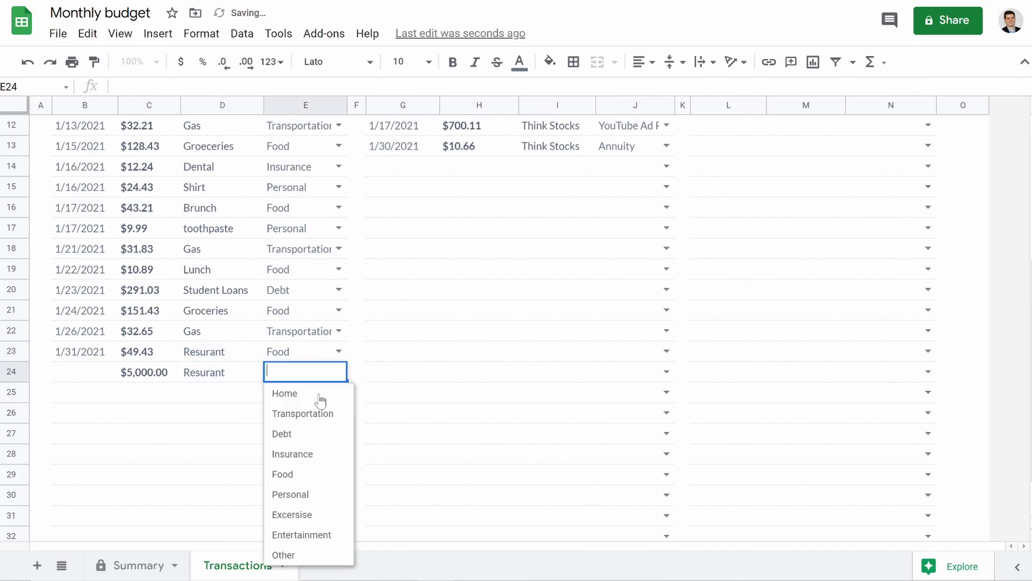
left_click(300, 474)
Return to the Summary sheet and examine the end balance in E13 and the Food column in the Monthly Spendings chart.
left_click(129, 568)
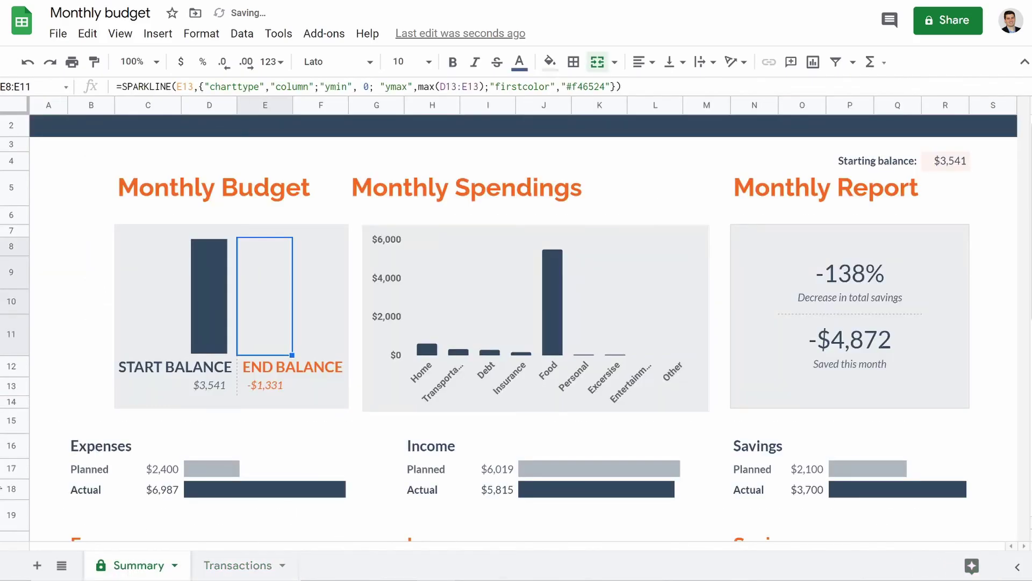
left_click(267, 392)
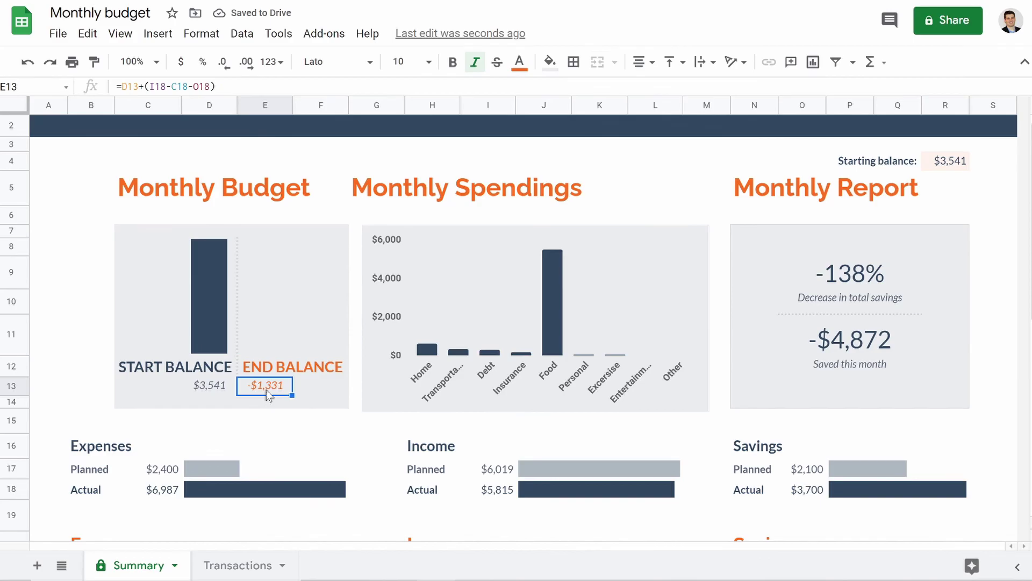
left_click(559, 319)
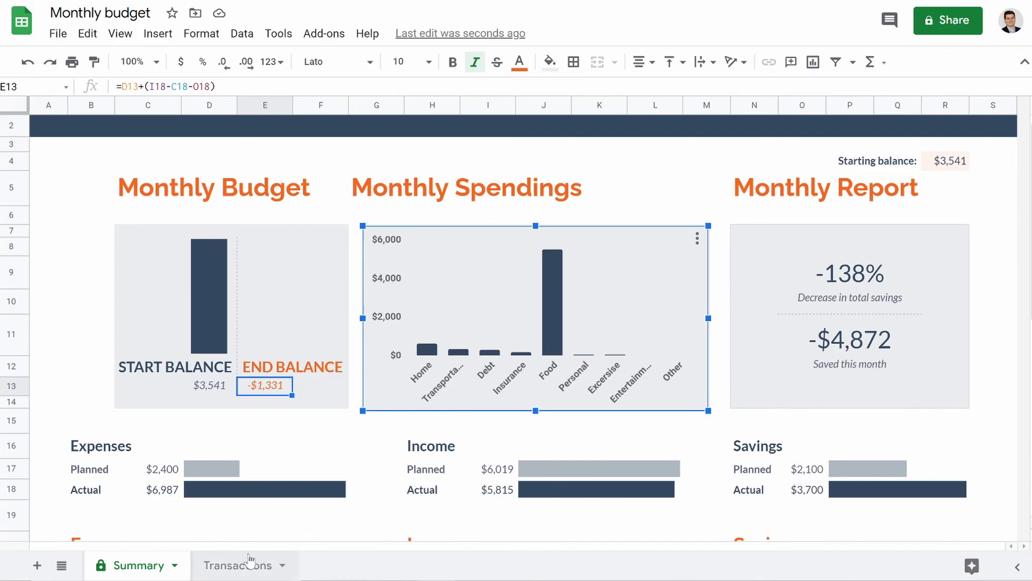
Clear the test expense's amount, description and category from row 24 of the Transactions sheet.
left_click(215, 565)
left_click_drag(172, 381, 242, 373)
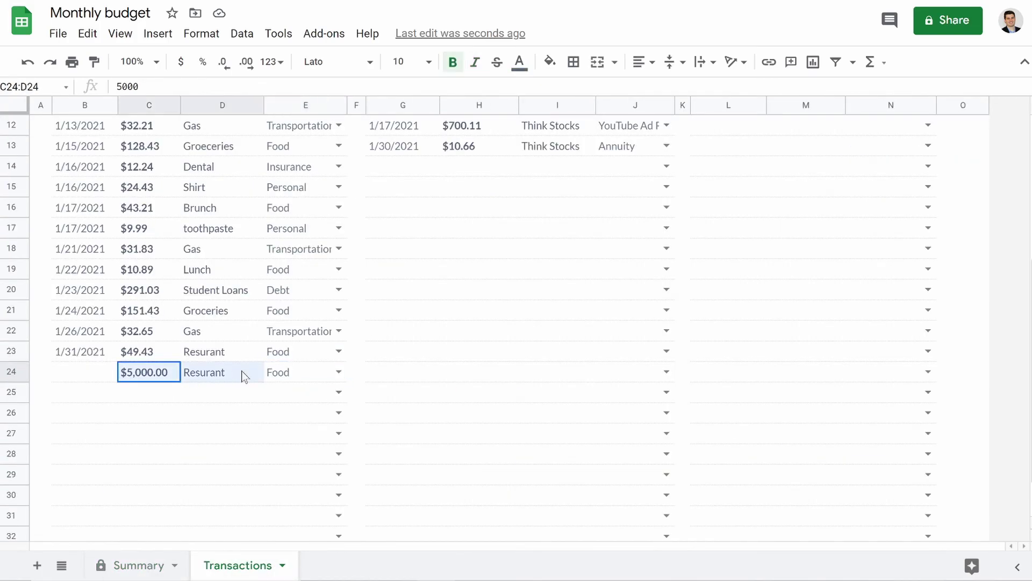
key("Delete")
left_click(277, 376)
key("Delete")
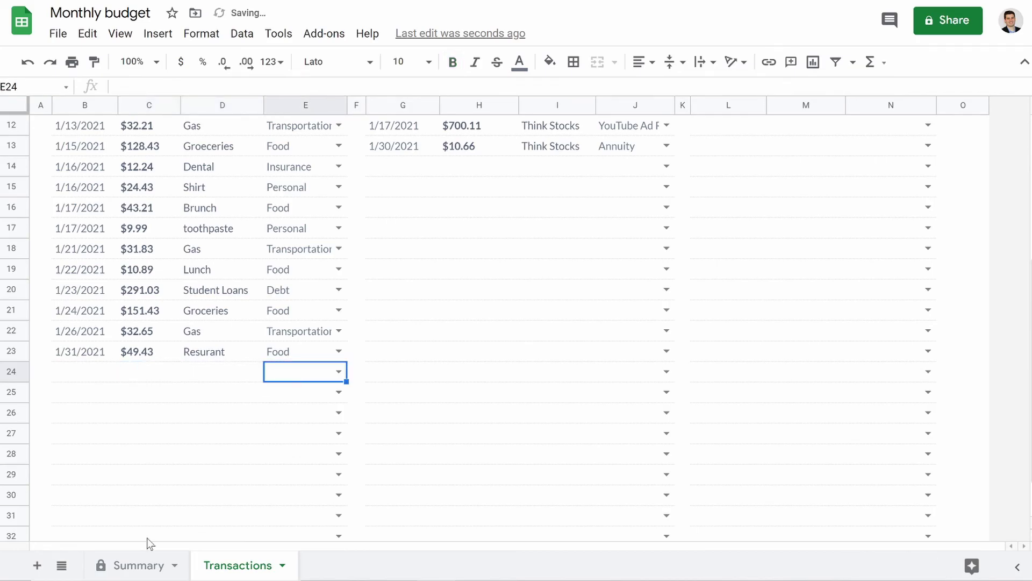
Return to the Summary sheet and review its charts, Monthly Report panel, planned-versus-actual bars and category tables.
left_click(141, 565)
scroll(276, 379, "down", 3)
scroll(276, 401, "up", 3)
scroll(292, 419, "down", 7)
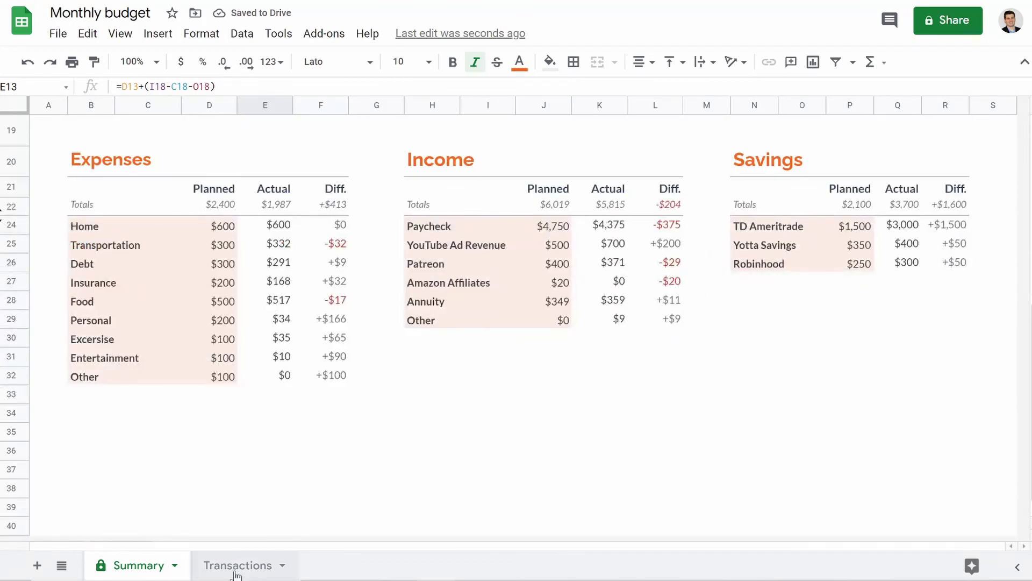
scroll(424, 367, "up", 6)
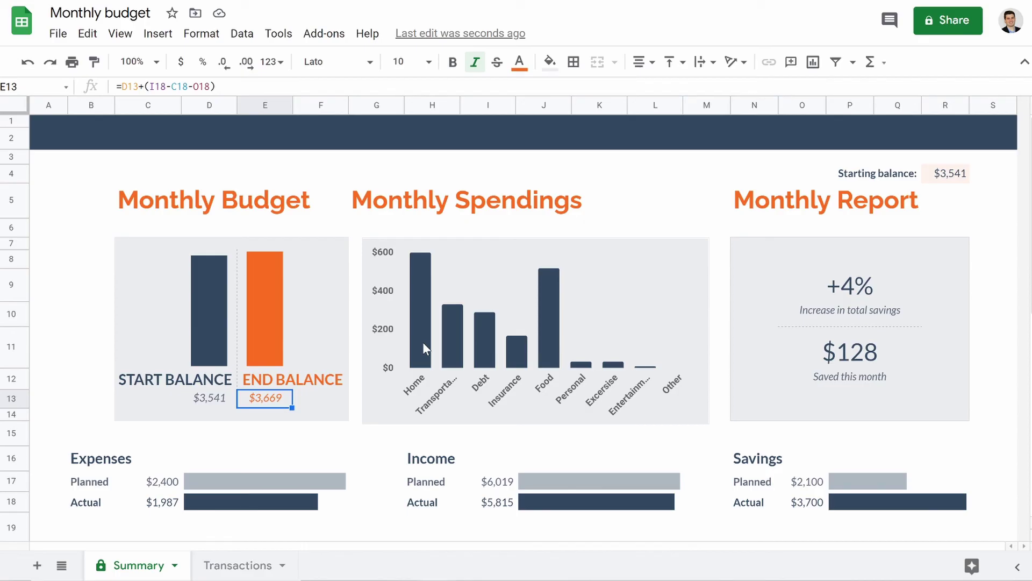
scroll(412, 404, "down", 6)
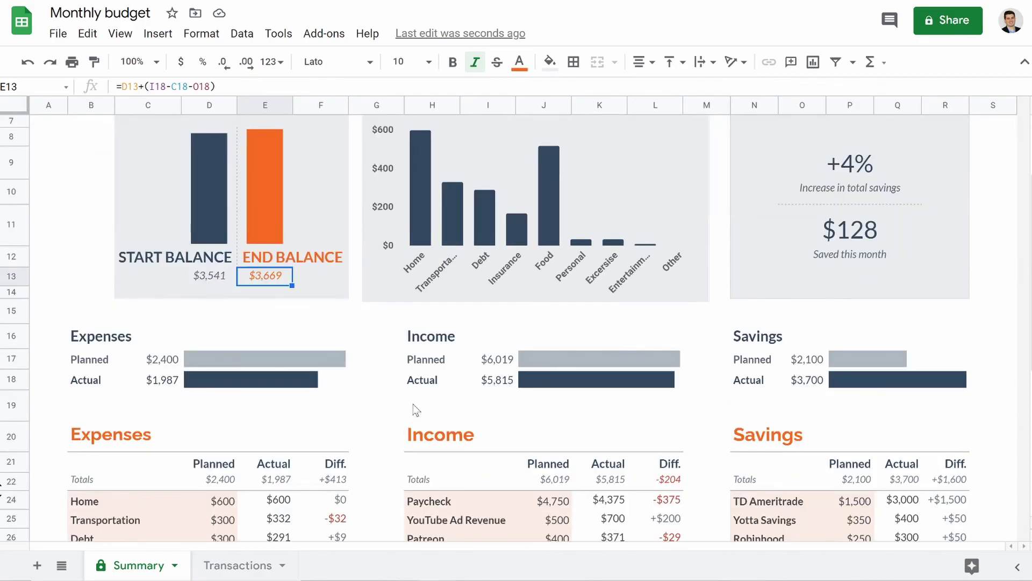
scroll(413, 404, "up", 4)
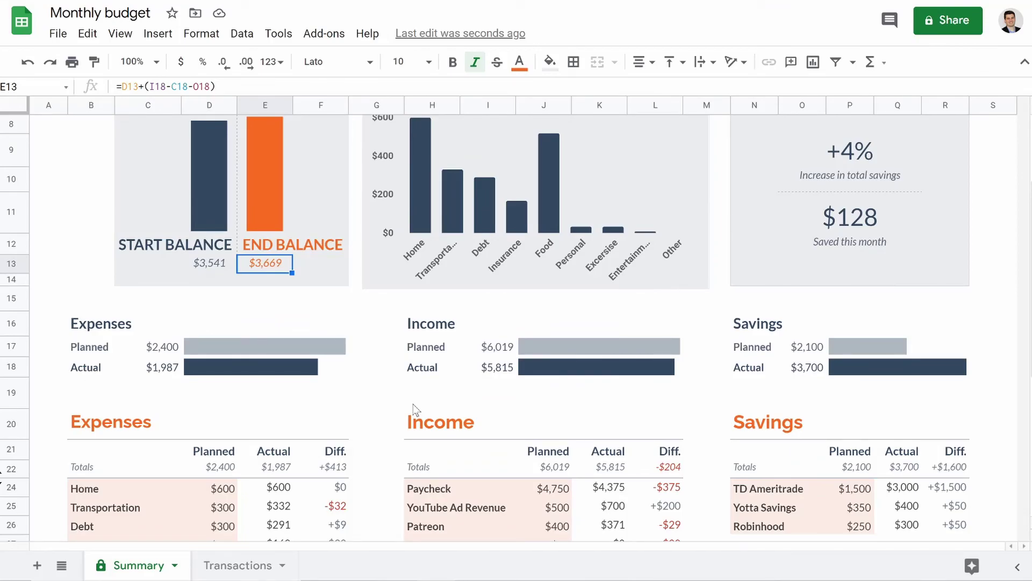
scroll(413, 404, "up", 3)
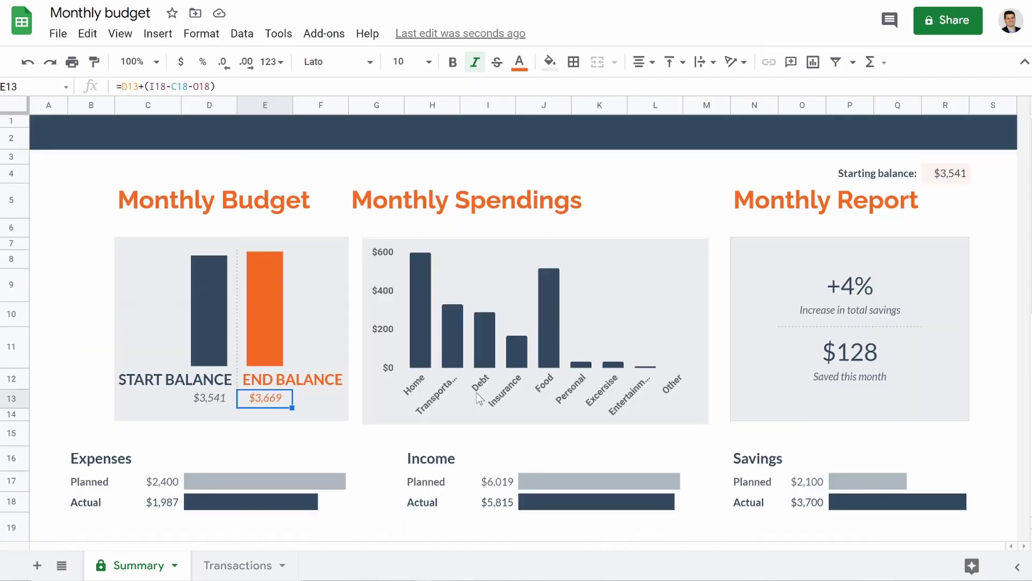